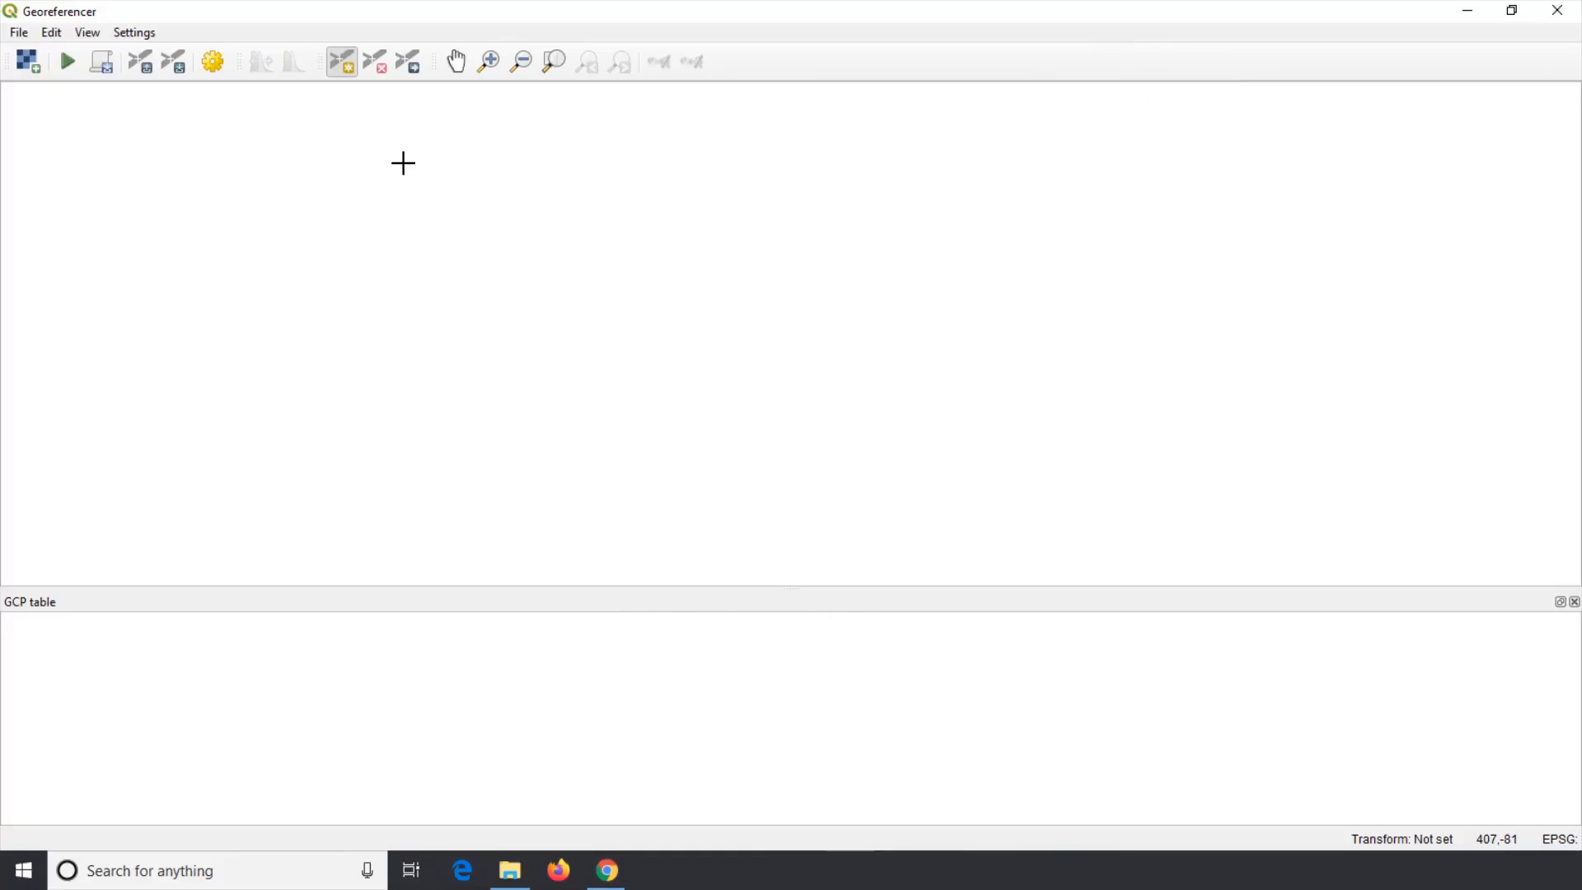
Step: Open the raster image basemap.jpg from the Desktop in the Georeferencer
click(18, 35)
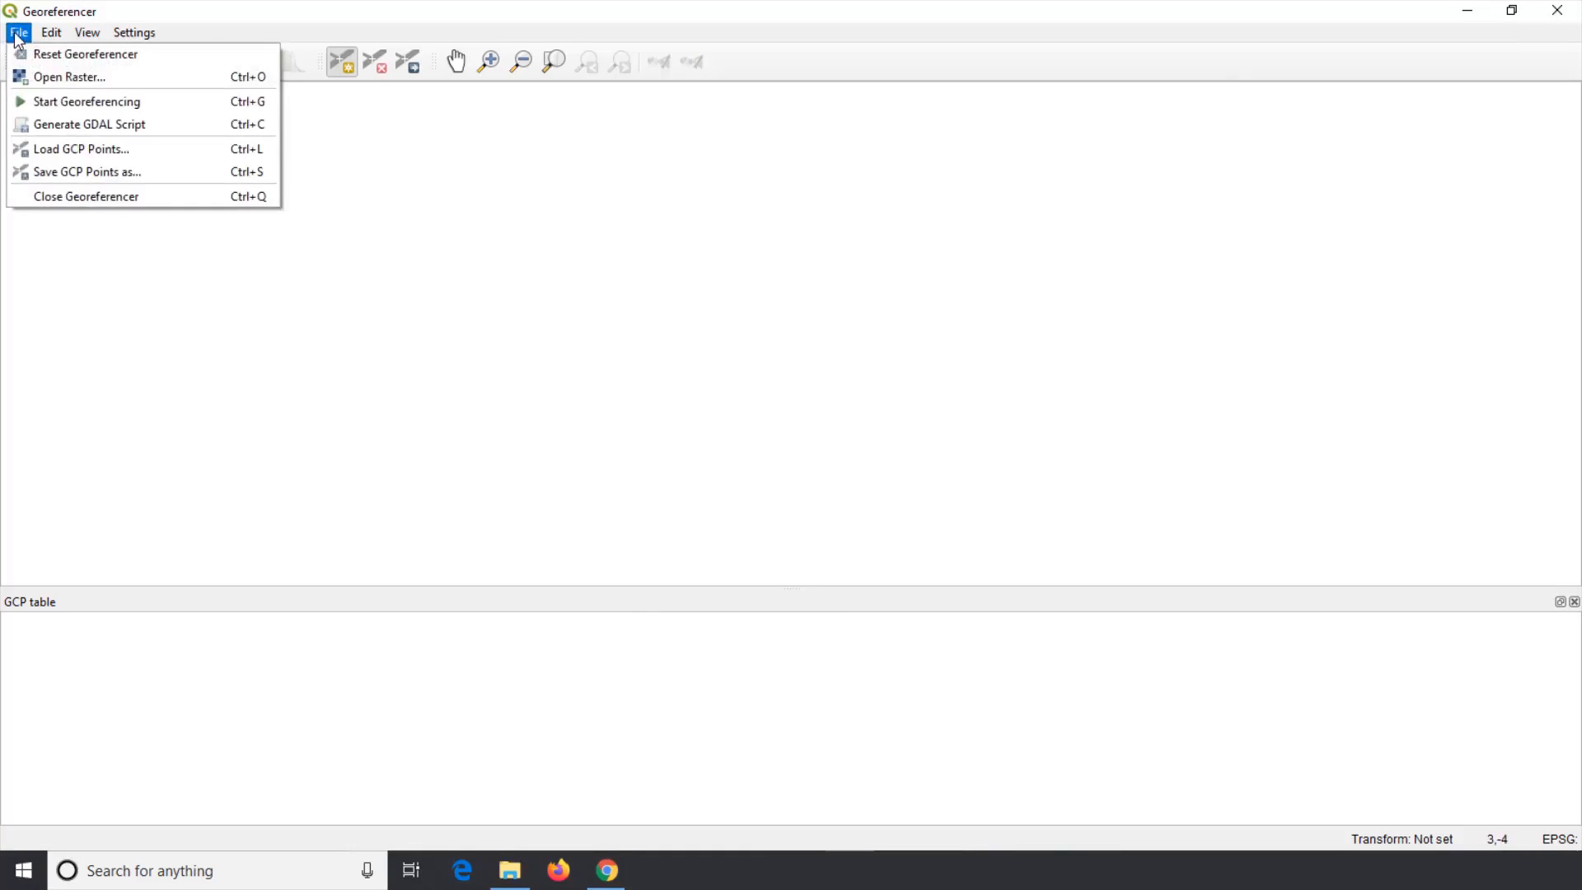
click(35, 79)
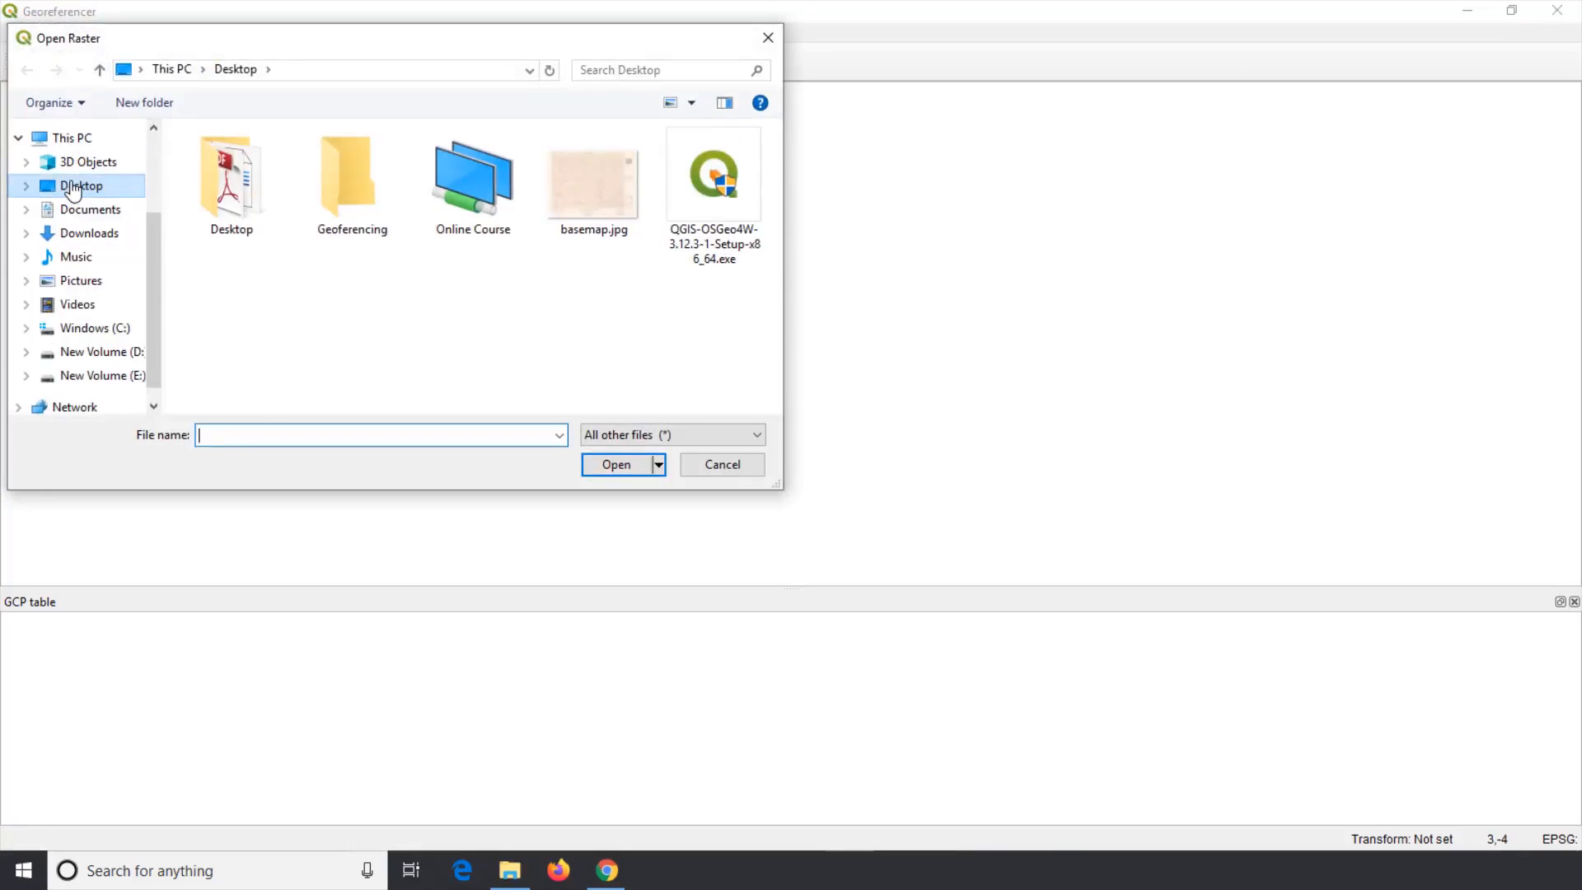
click(74, 190)
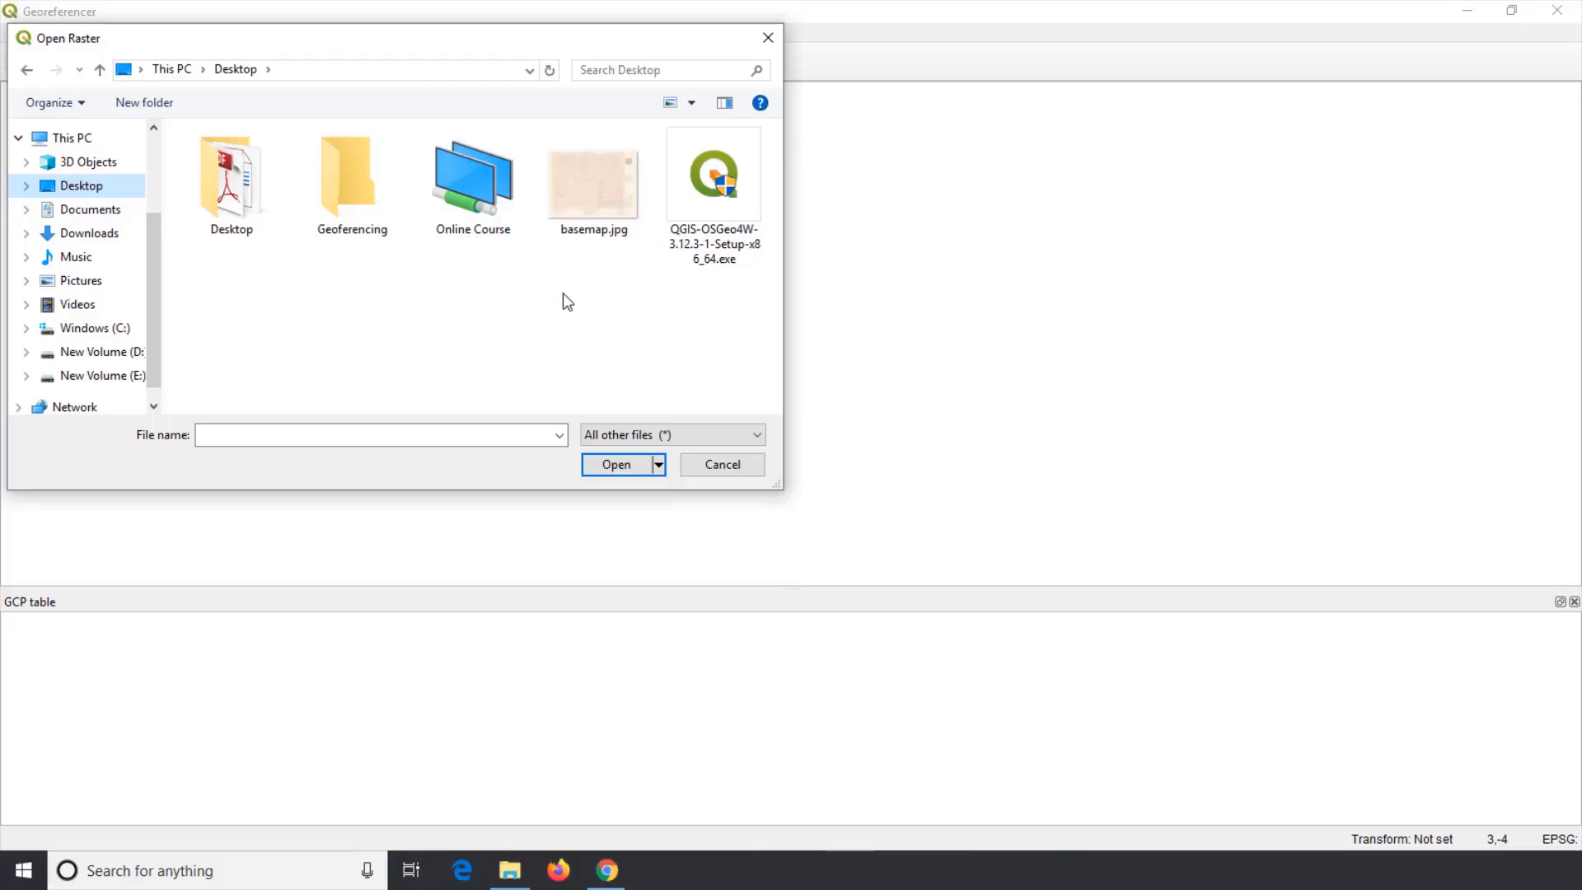
click(603, 195)
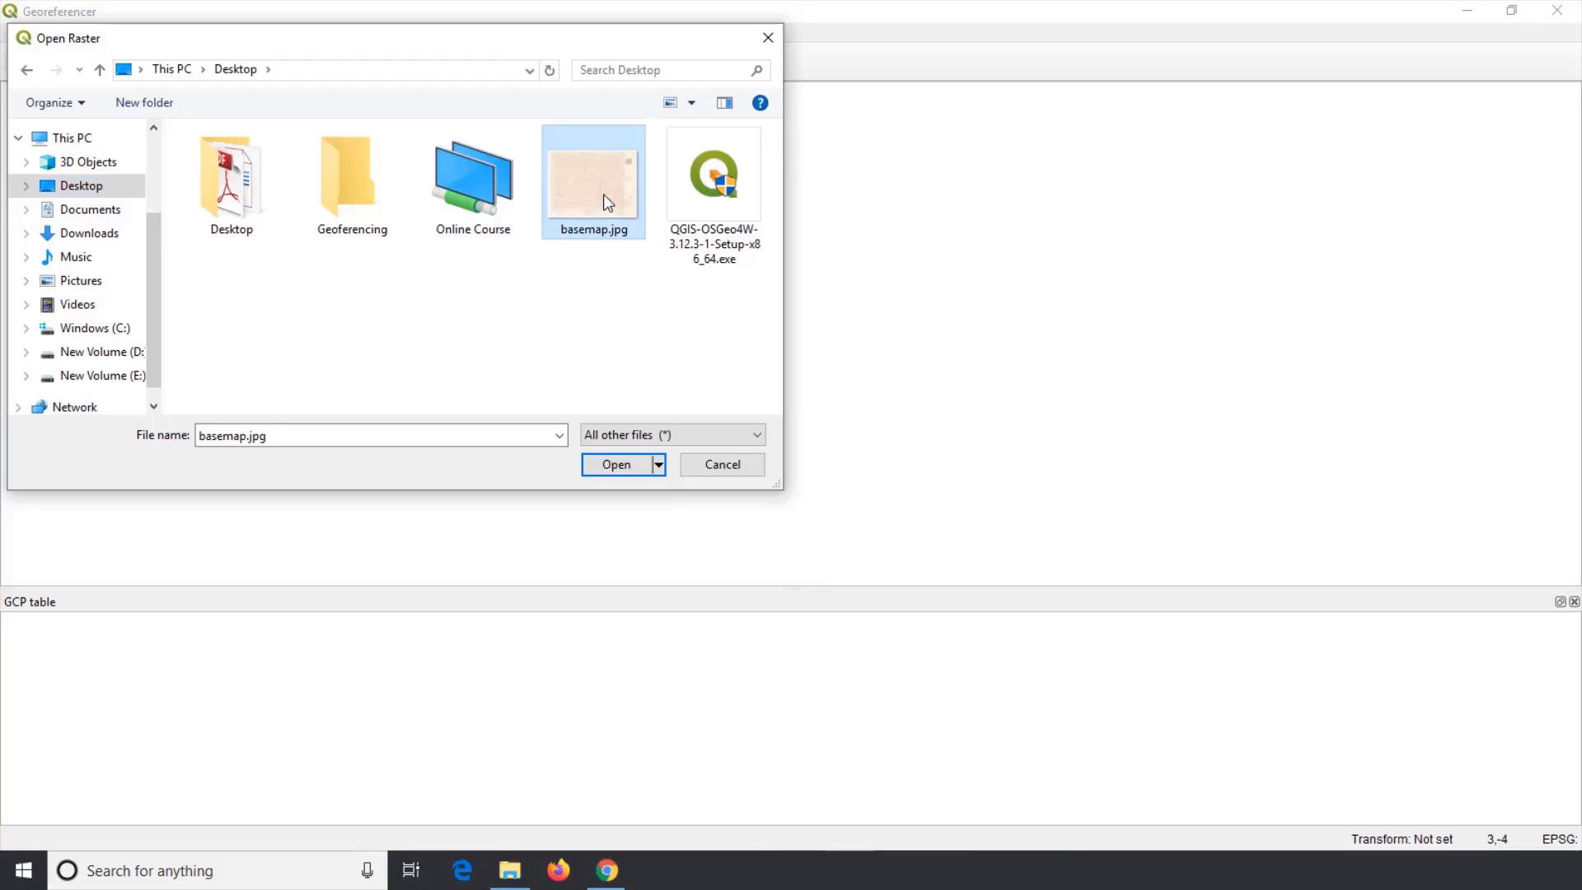
click(617, 465)
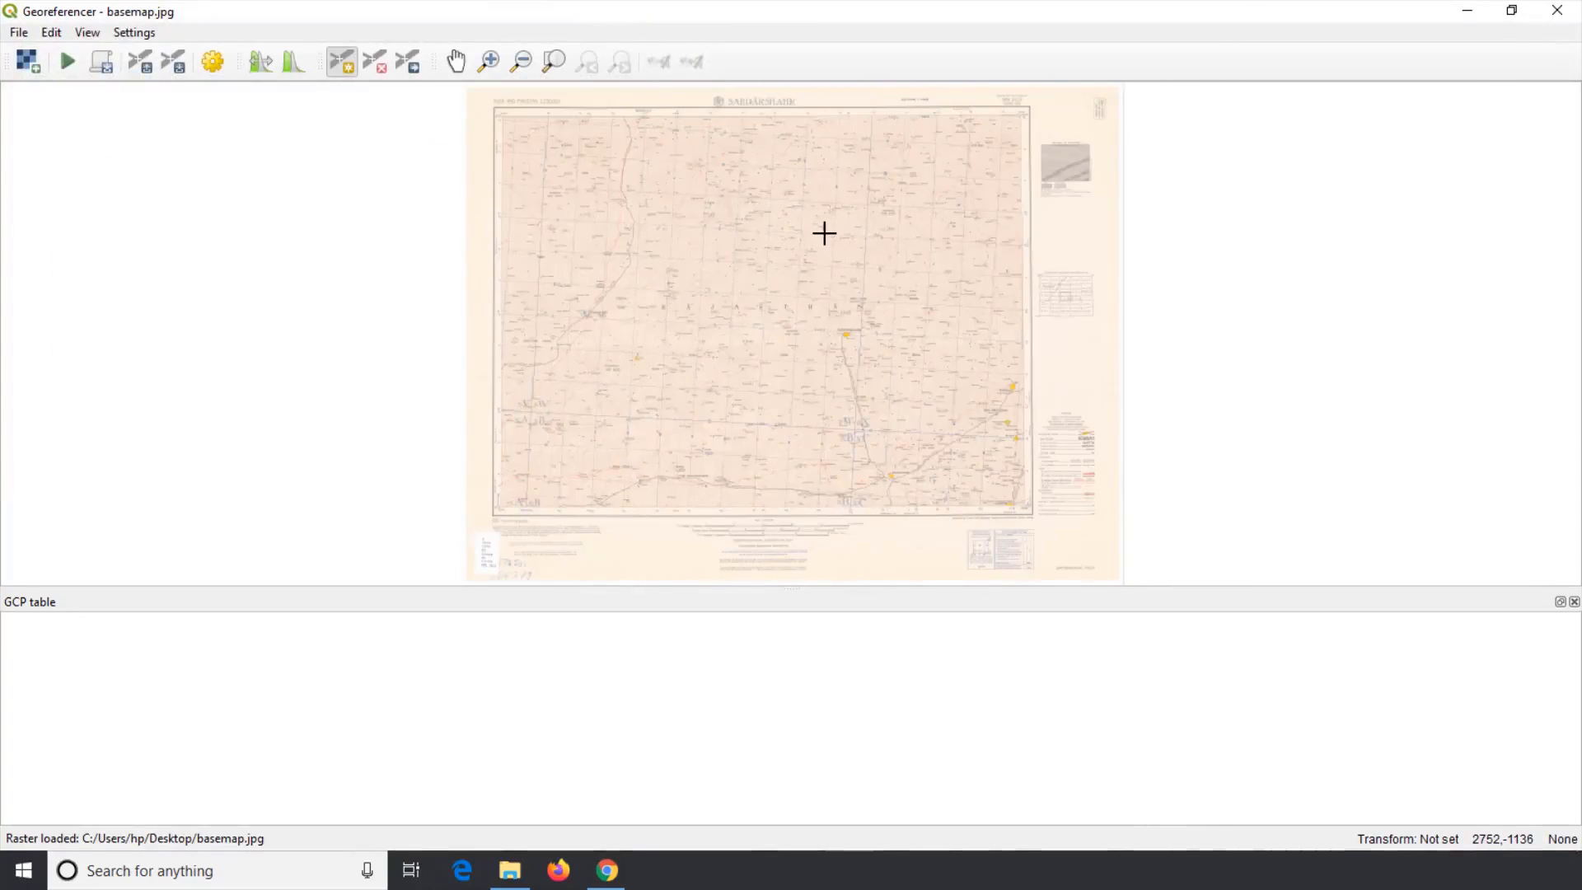
Step: Examine the latitude and longitude labels at the map's top-left and top-right corners
click(488, 61)
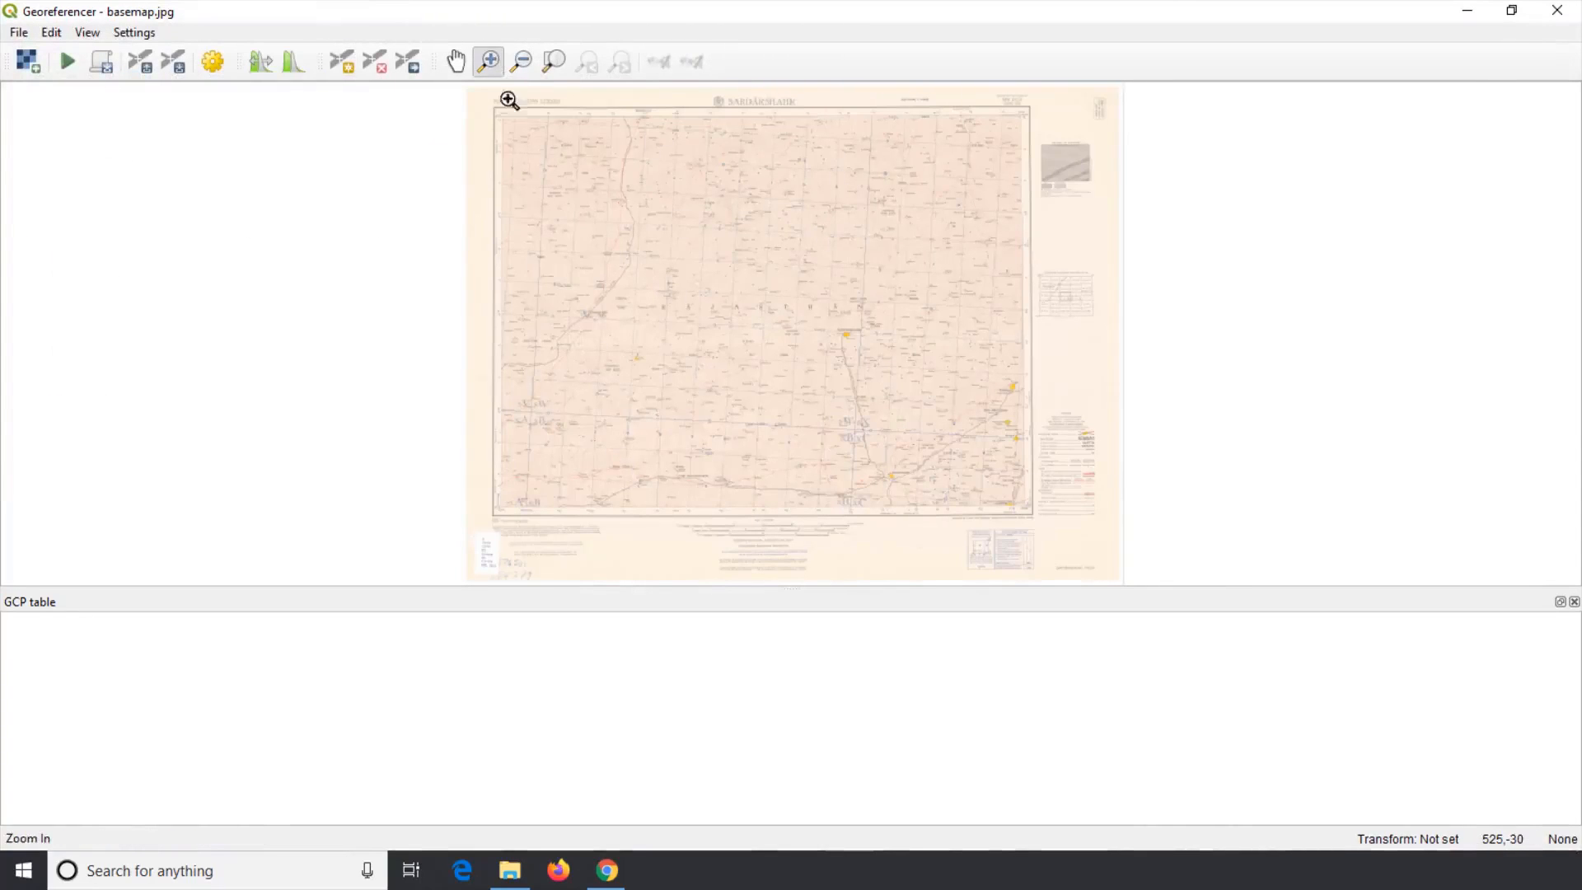
drag(509, 99, 656, 230)
click(456, 61)
drag(1116, 219, 680, 368)
drag(396, 353, 1068, 357)
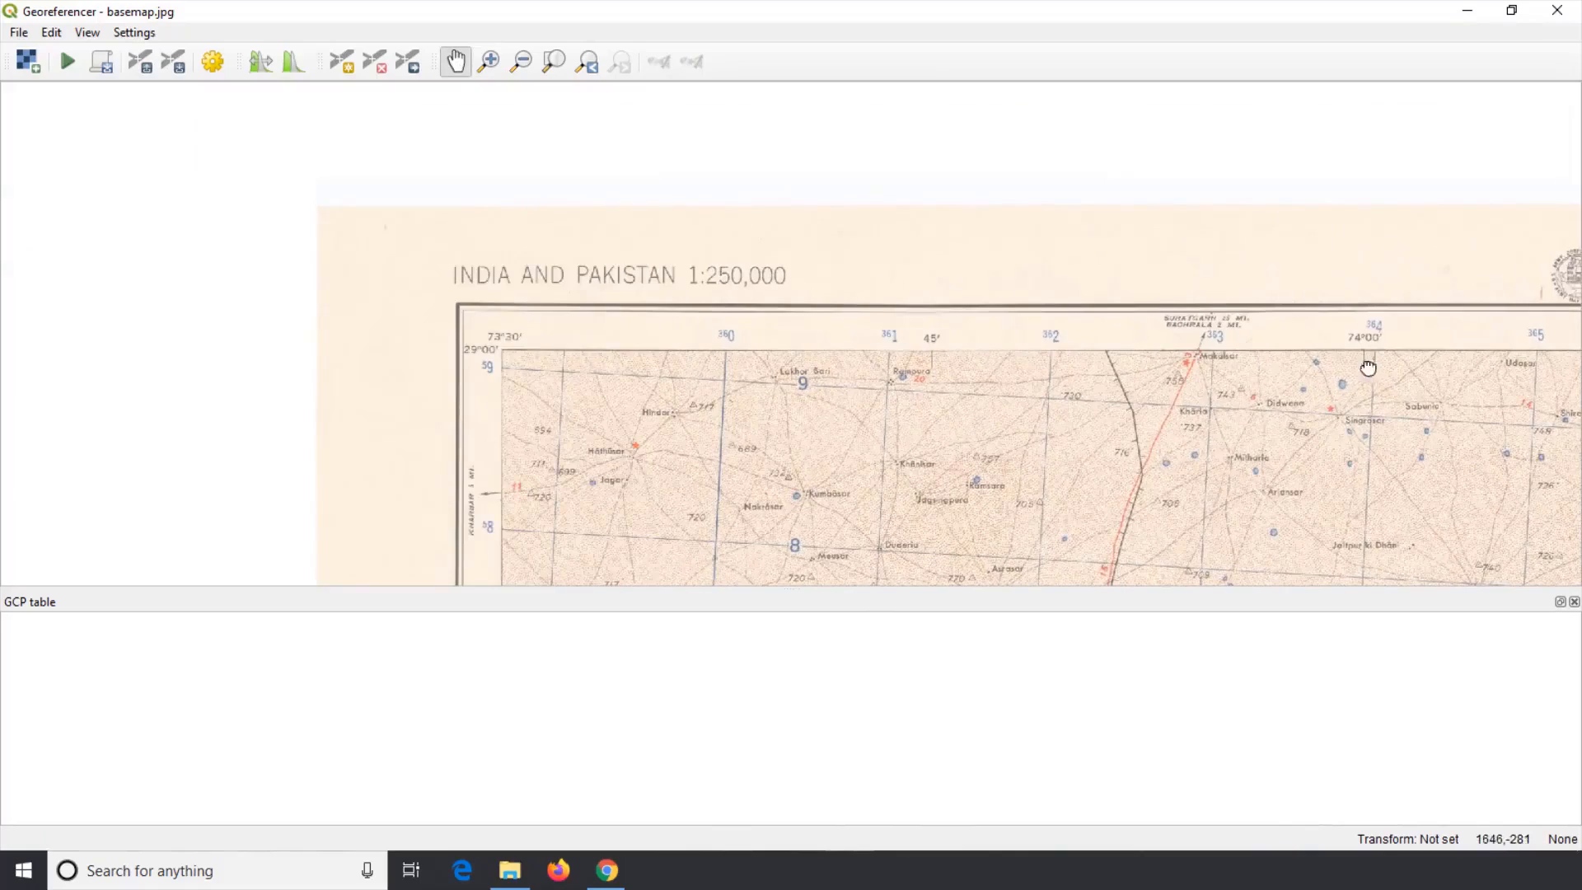
drag(1367, 367, 231, 361)
drag(1286, 331, 261, 368)
drag(367, 375, 1200, 342)
drag(409, 357, 1442, 371)
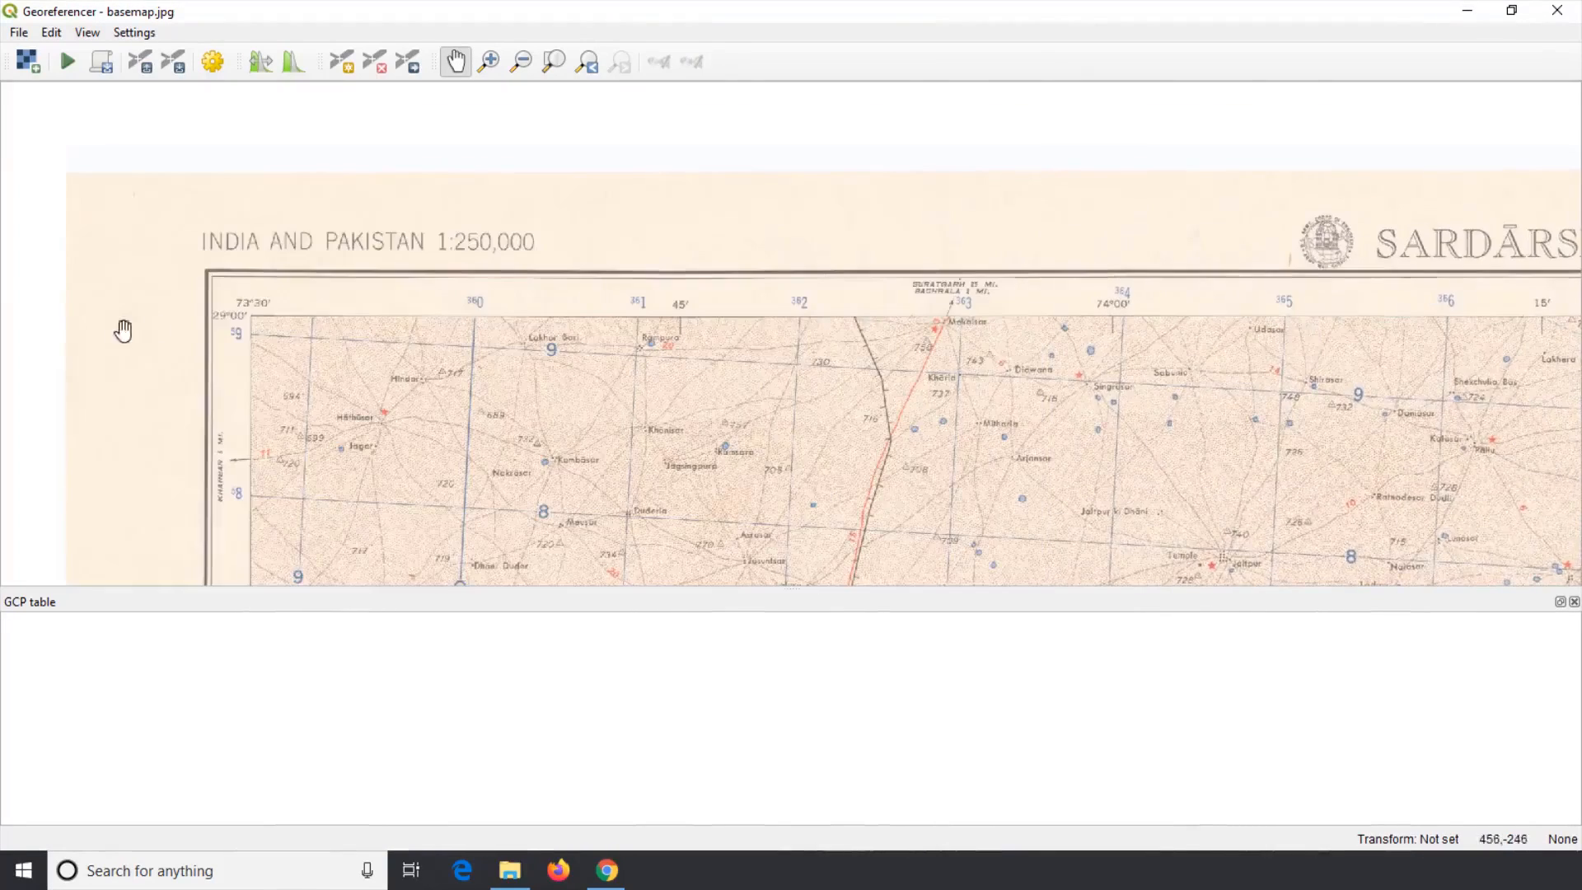
scroll(195, 307, up, 3)
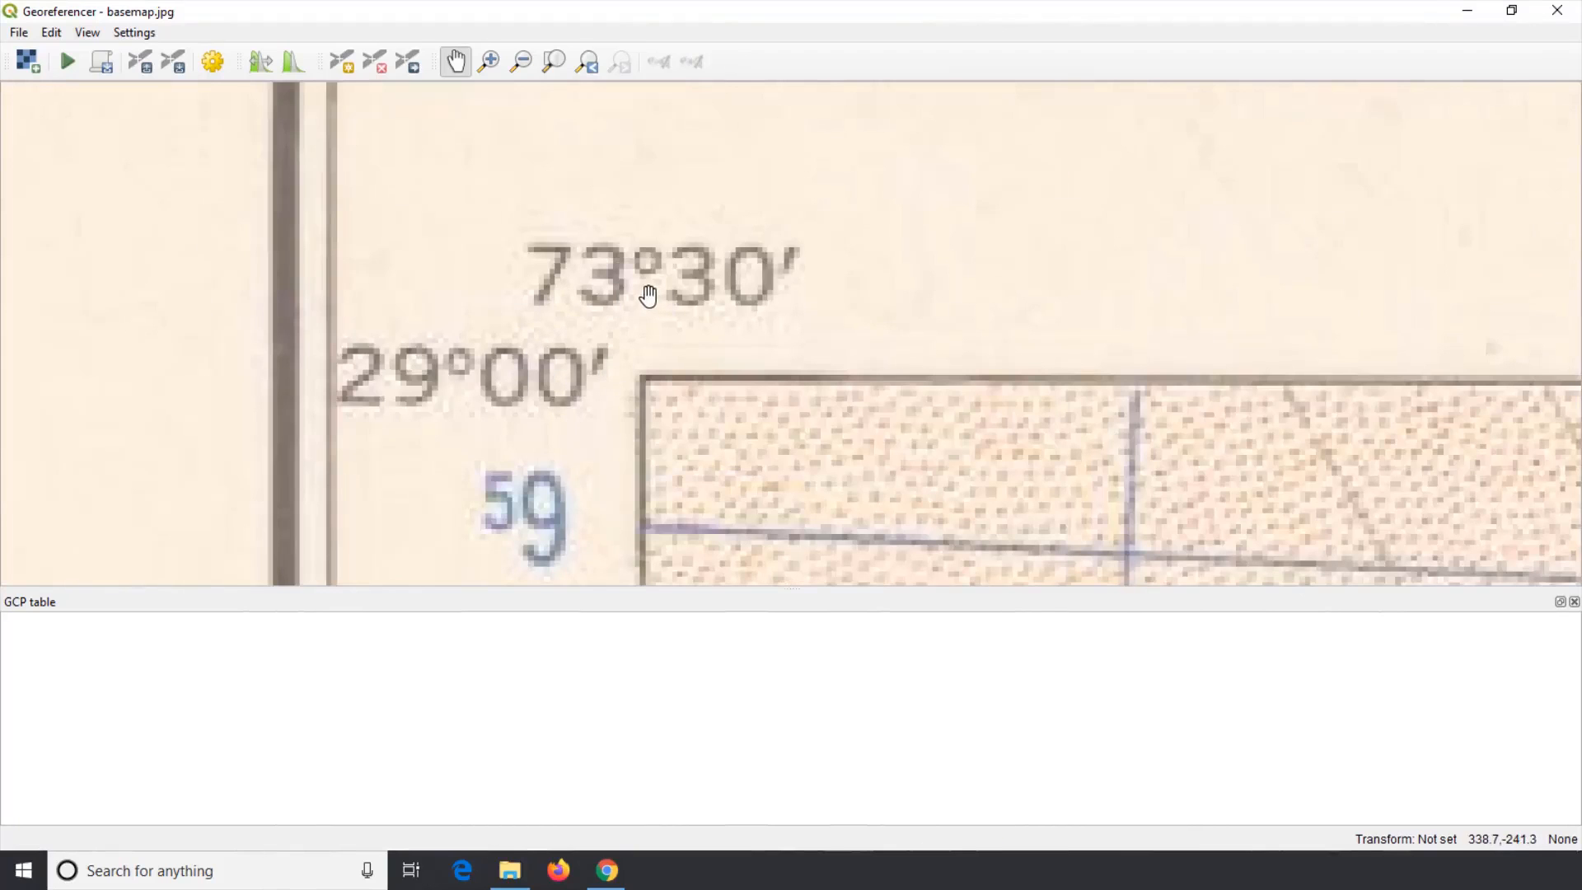
scroll(648, 295, down, 3)
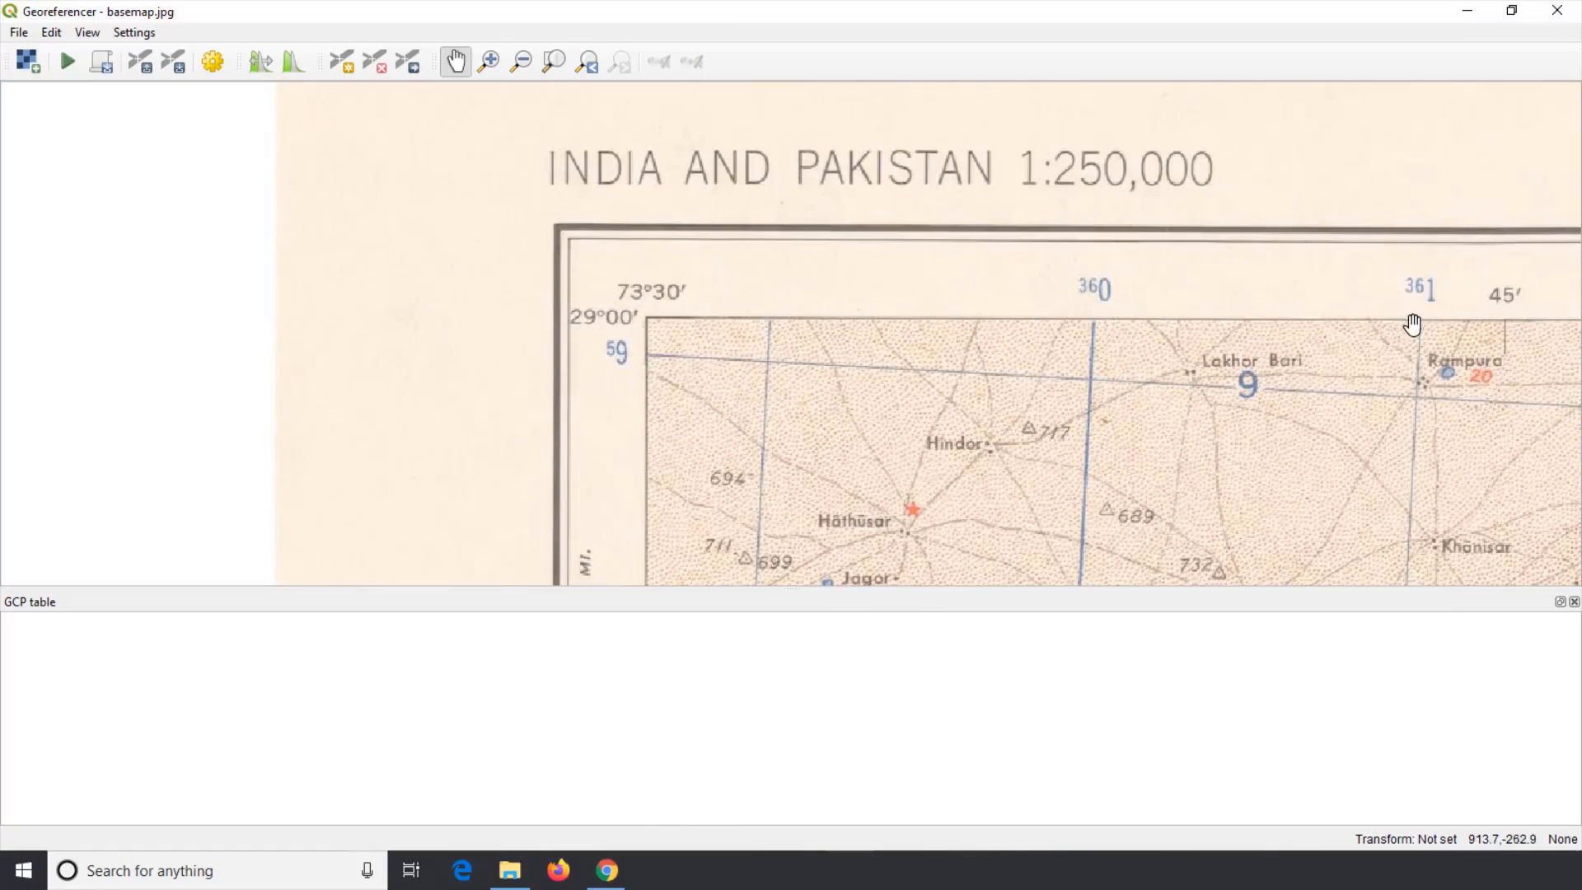
drag(1413, 325, 579, 356)
drag(1510, 334, 300, 328)
drag(1272, 343, 110, 425)
drag(1450, 363, 230, 468)
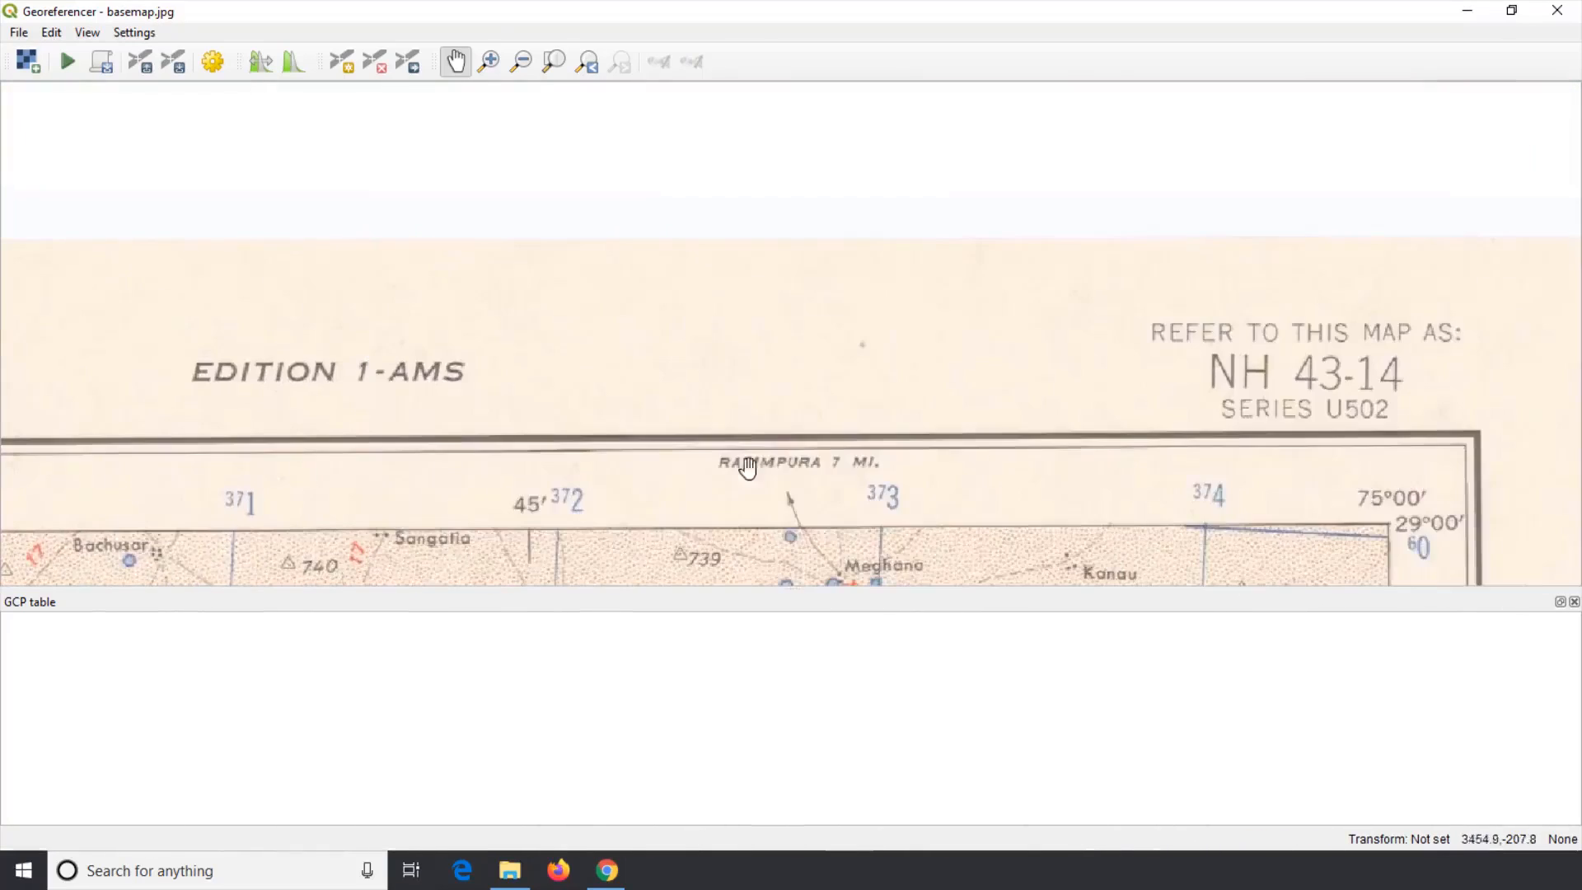
drag(1216, 443, 843, 295)
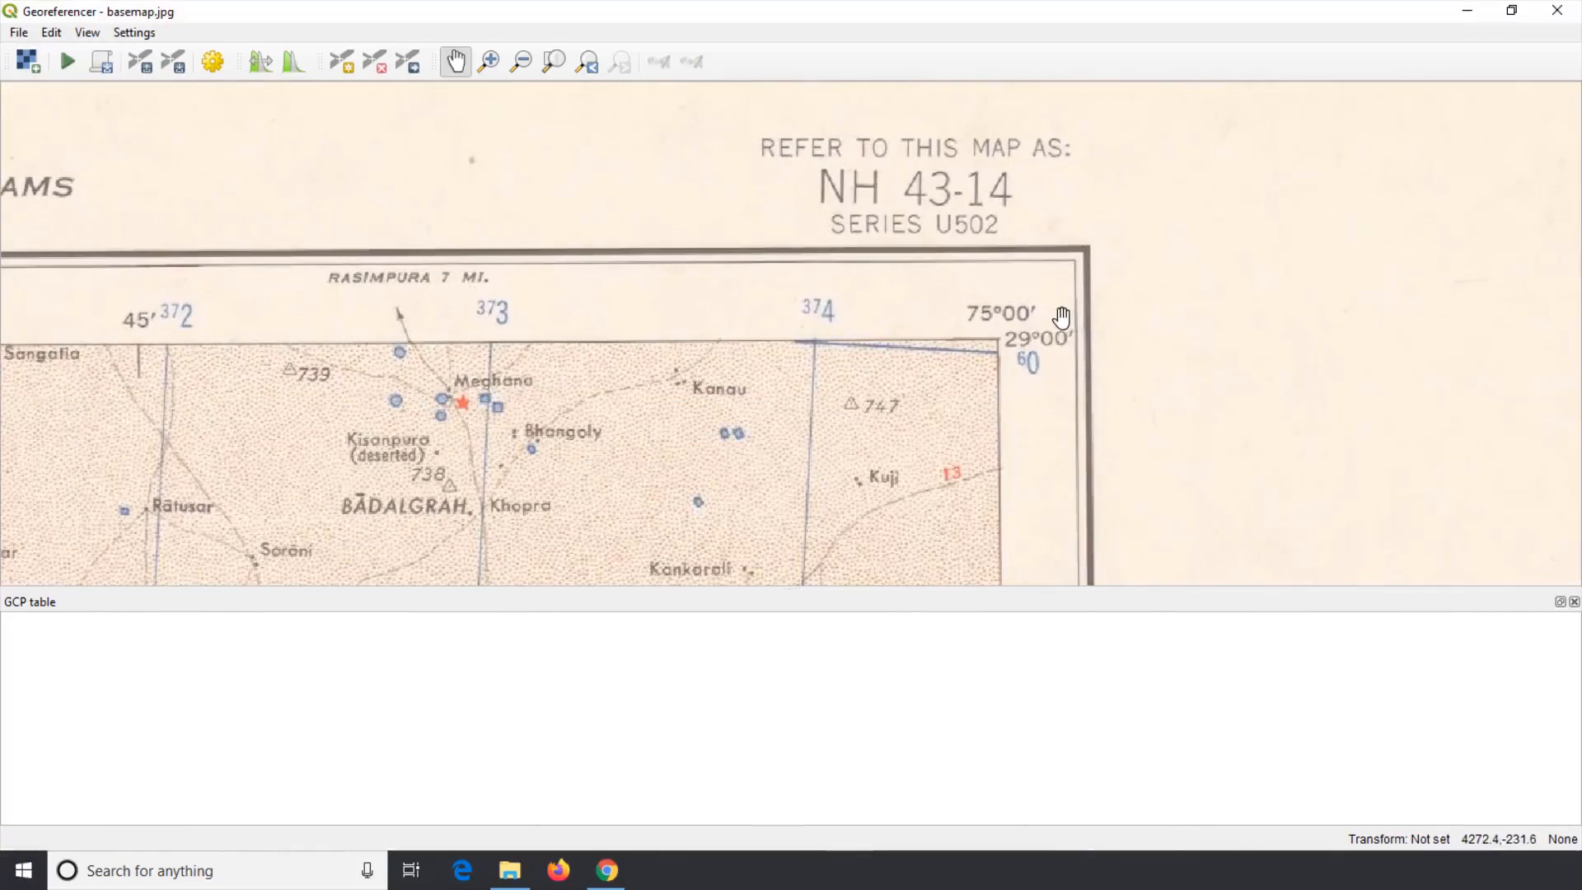
scroll(1061, 320, up, 1)
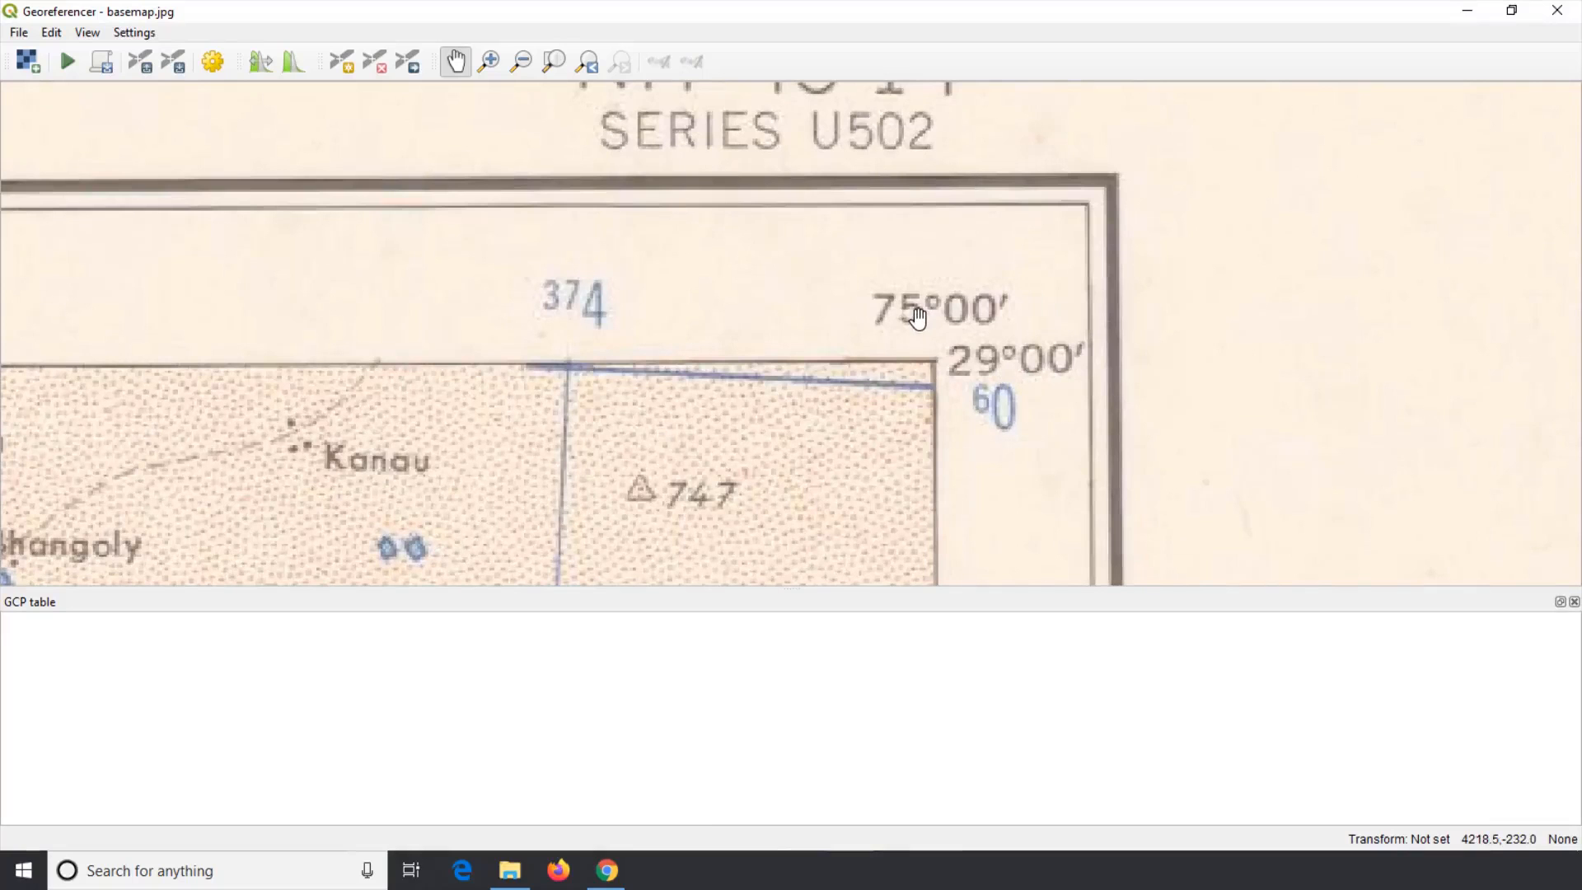
scroll(860, 237, down, 1)
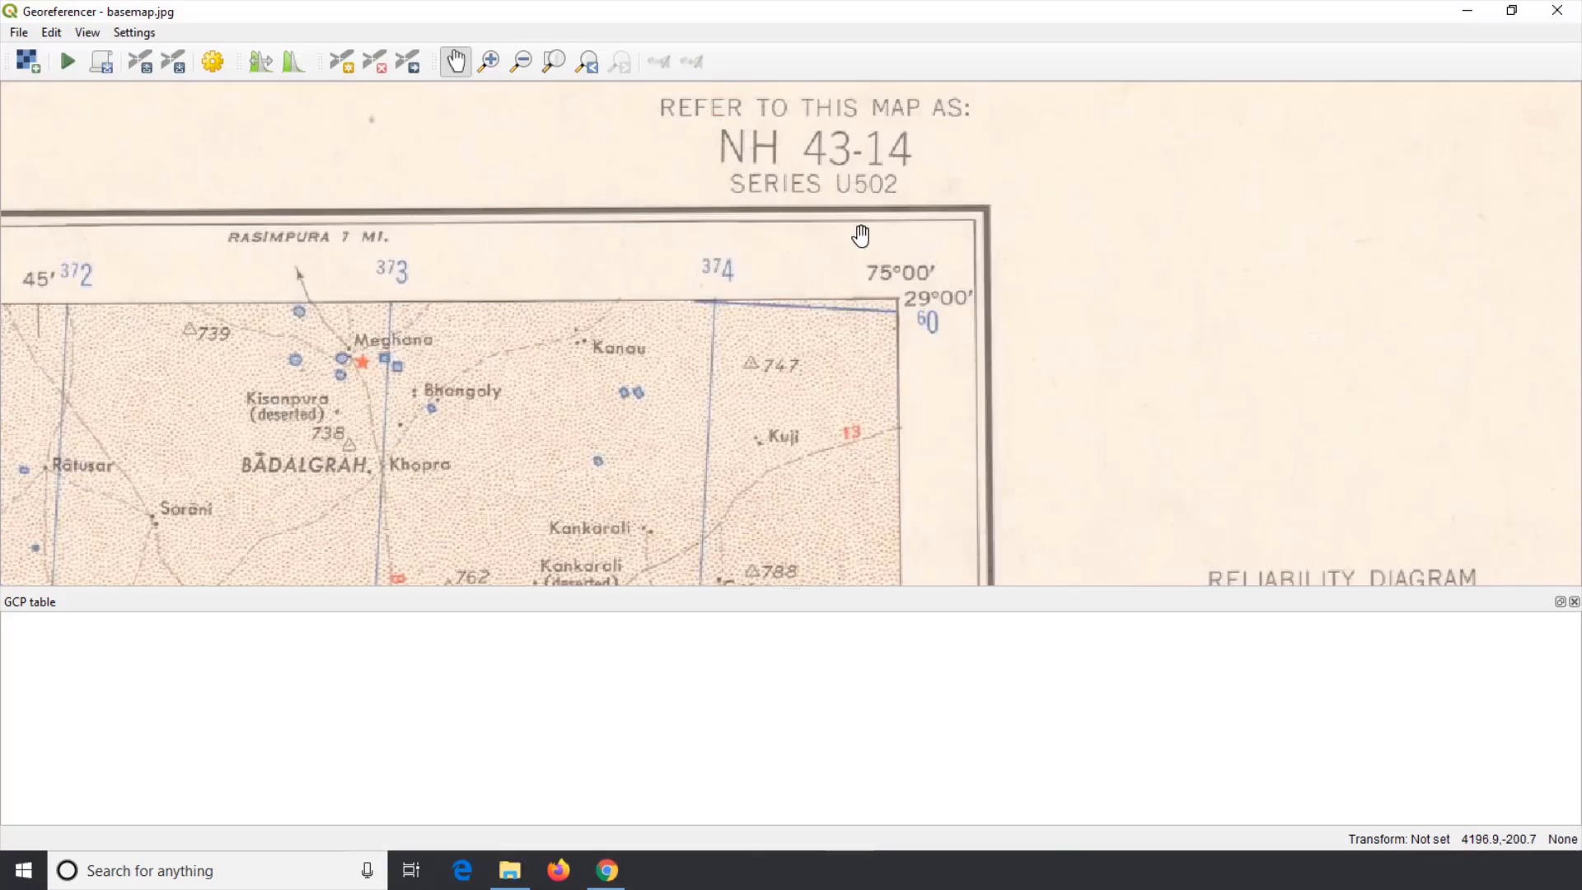
Step: Examine the coordinate labels along the map's right and bottom edges and at the bottom-left corner
drag(857, 397, 846, 128)
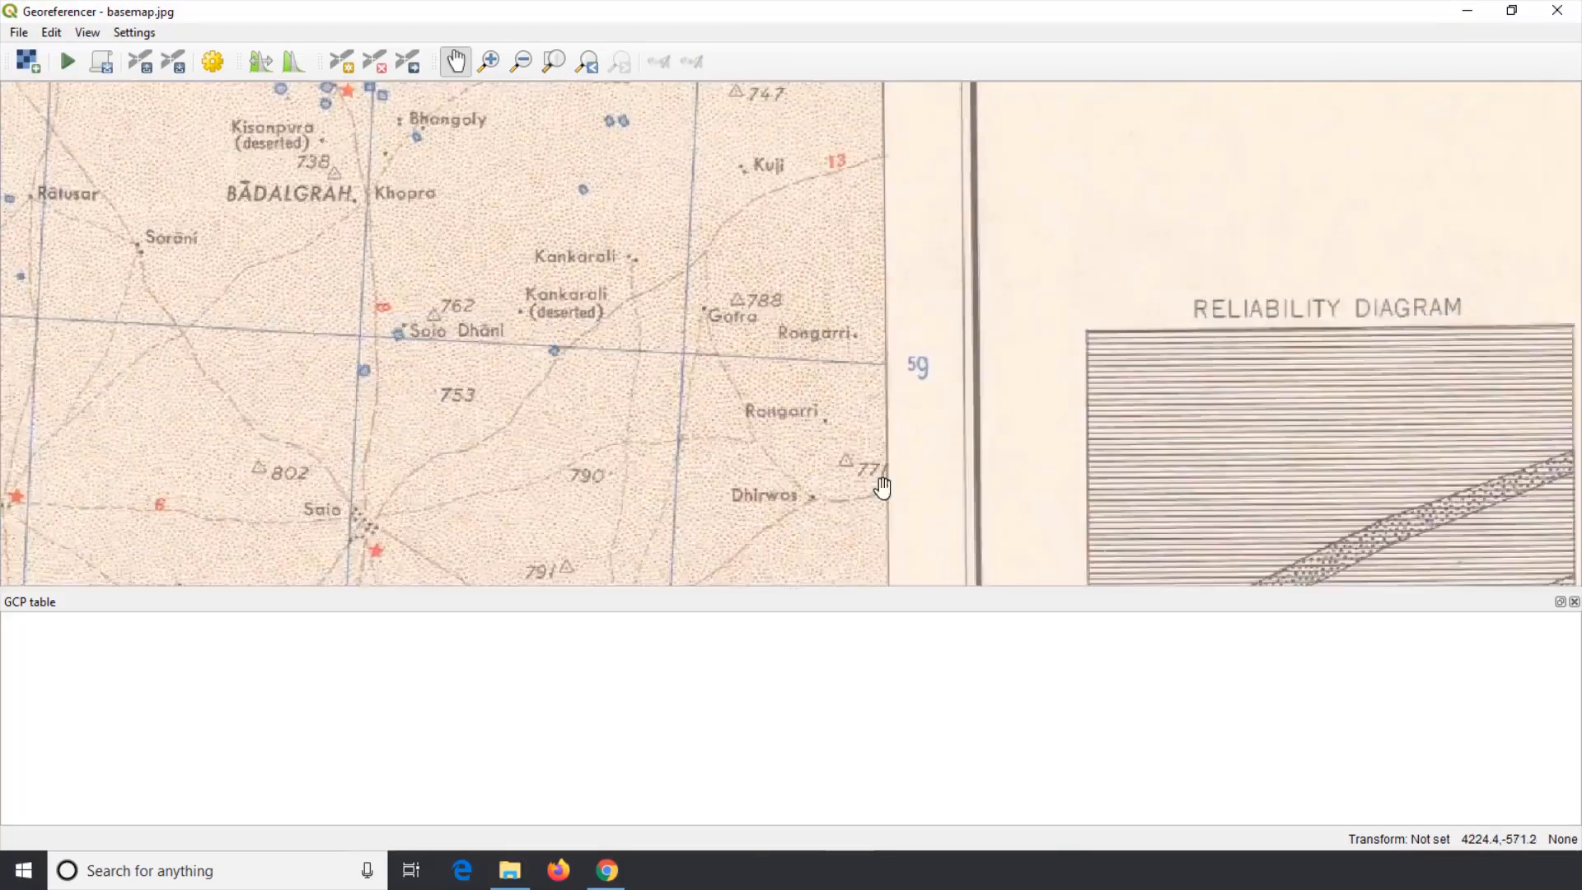
drag(886, 519, 872, 94)
drag(882, 472, 847, 72)
drag(834, 453, 798, 87)
drag(800, 378, 796, 89)
drag(788, 404, 770, 73)
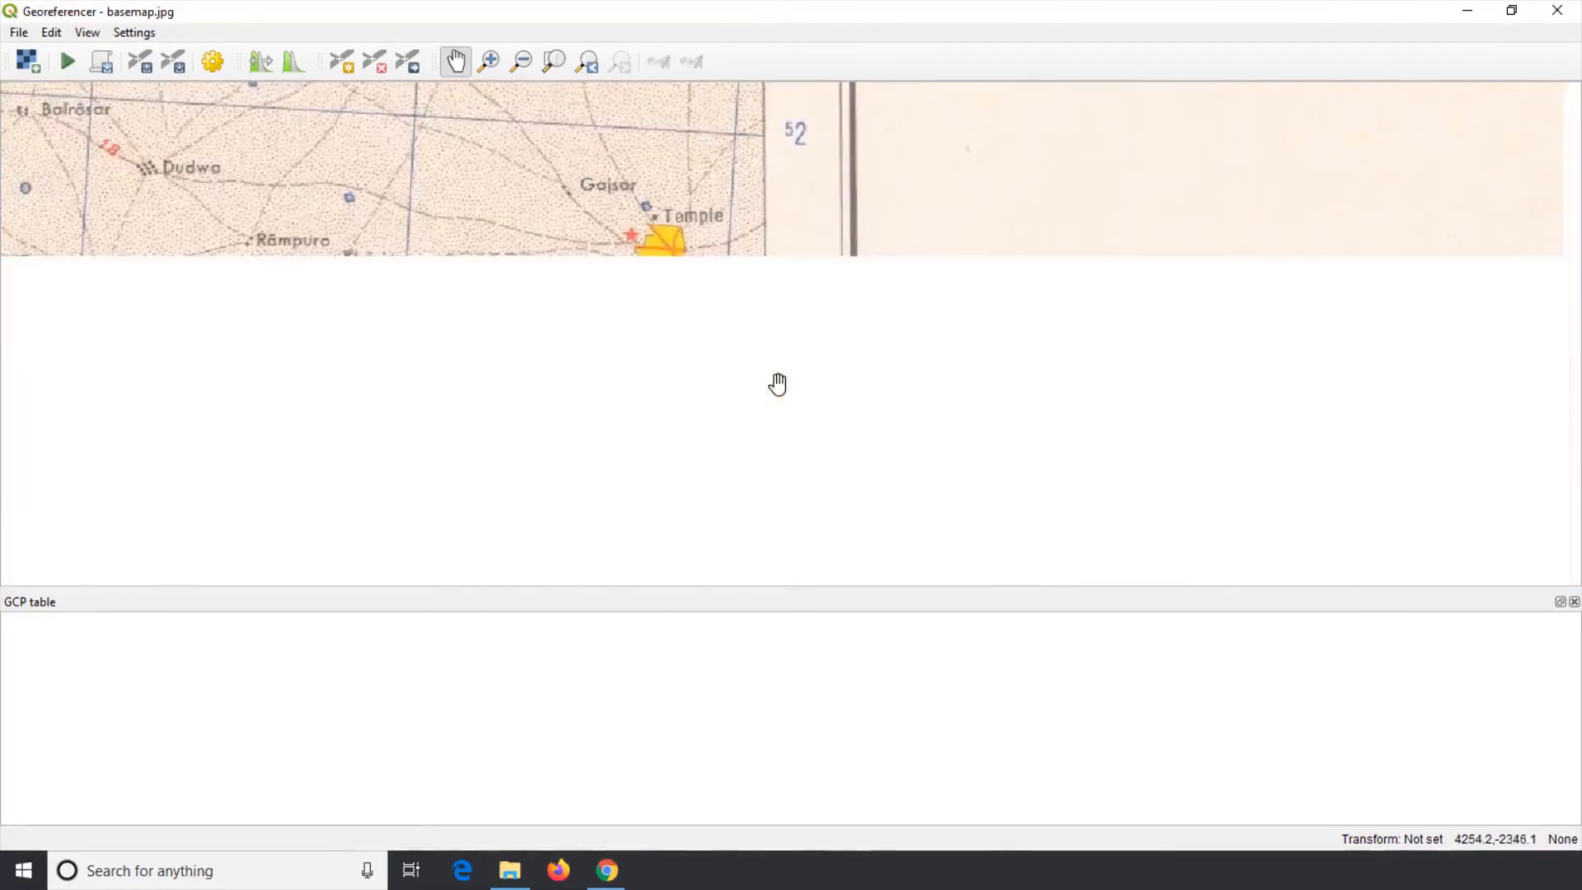
drag(789, 498, 784, 148)
drag(786, 446, 765, 78)
drag(765, 406, 768, 2)
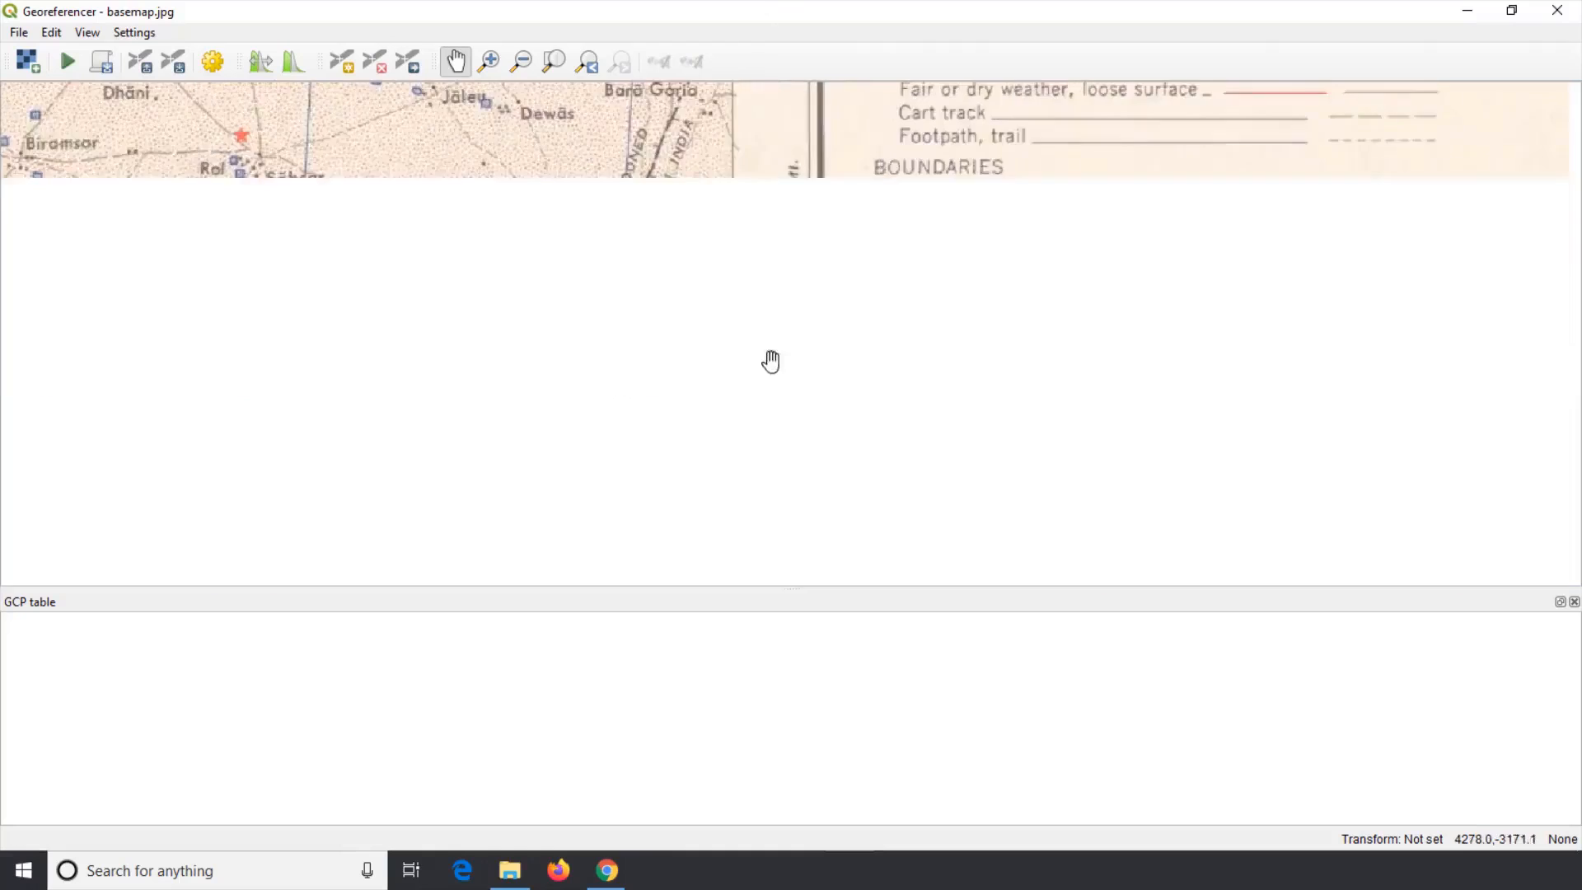
drag(769, 360, 756, 275)
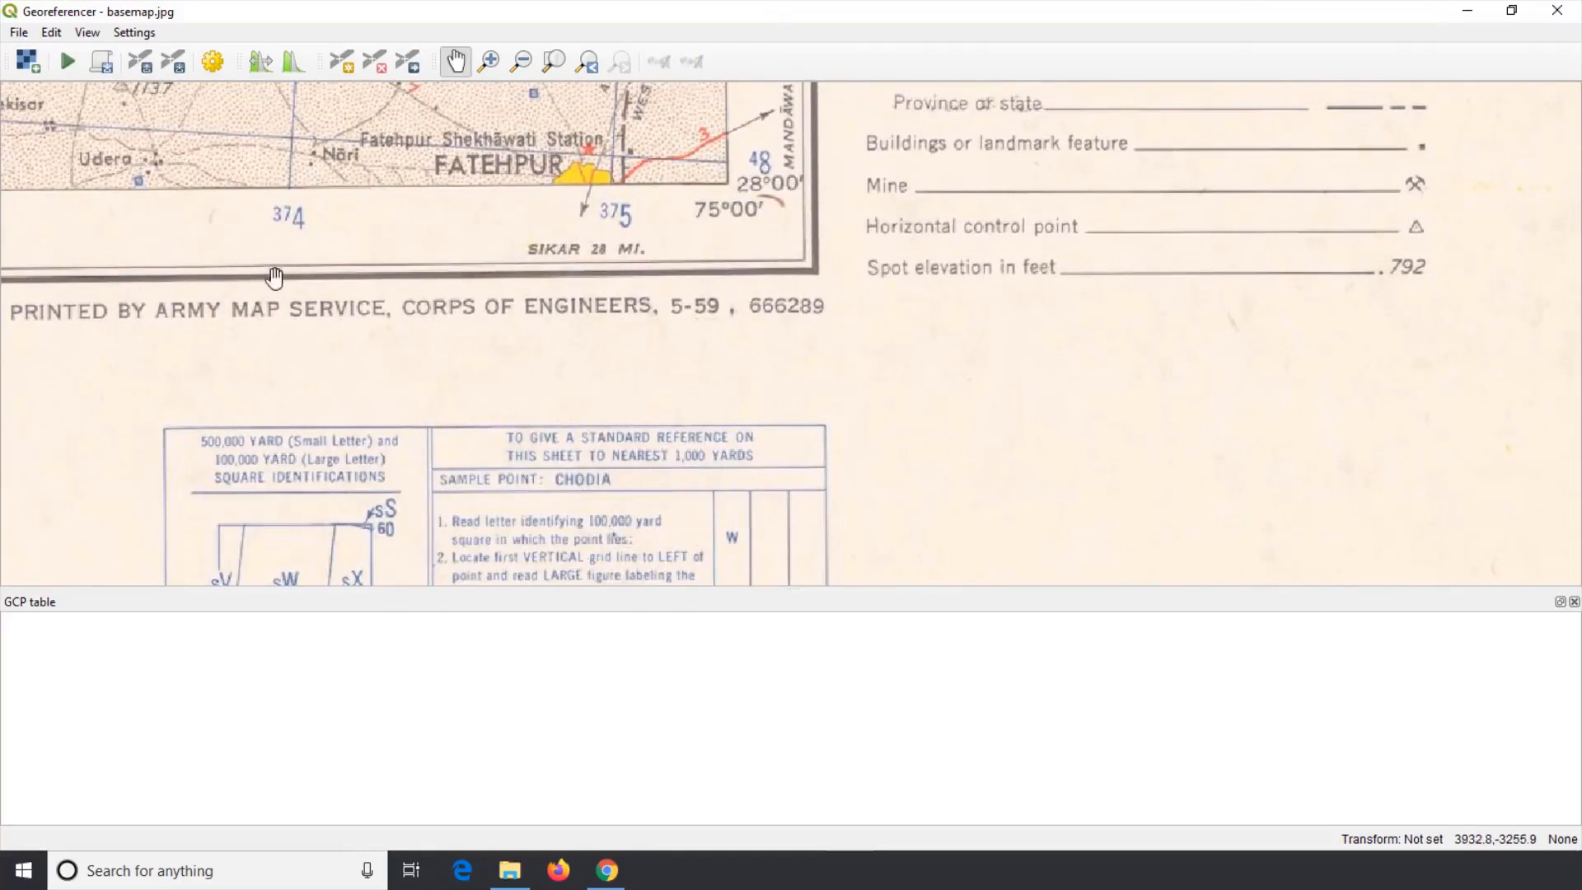
drag(163, 251, 1248, 359)
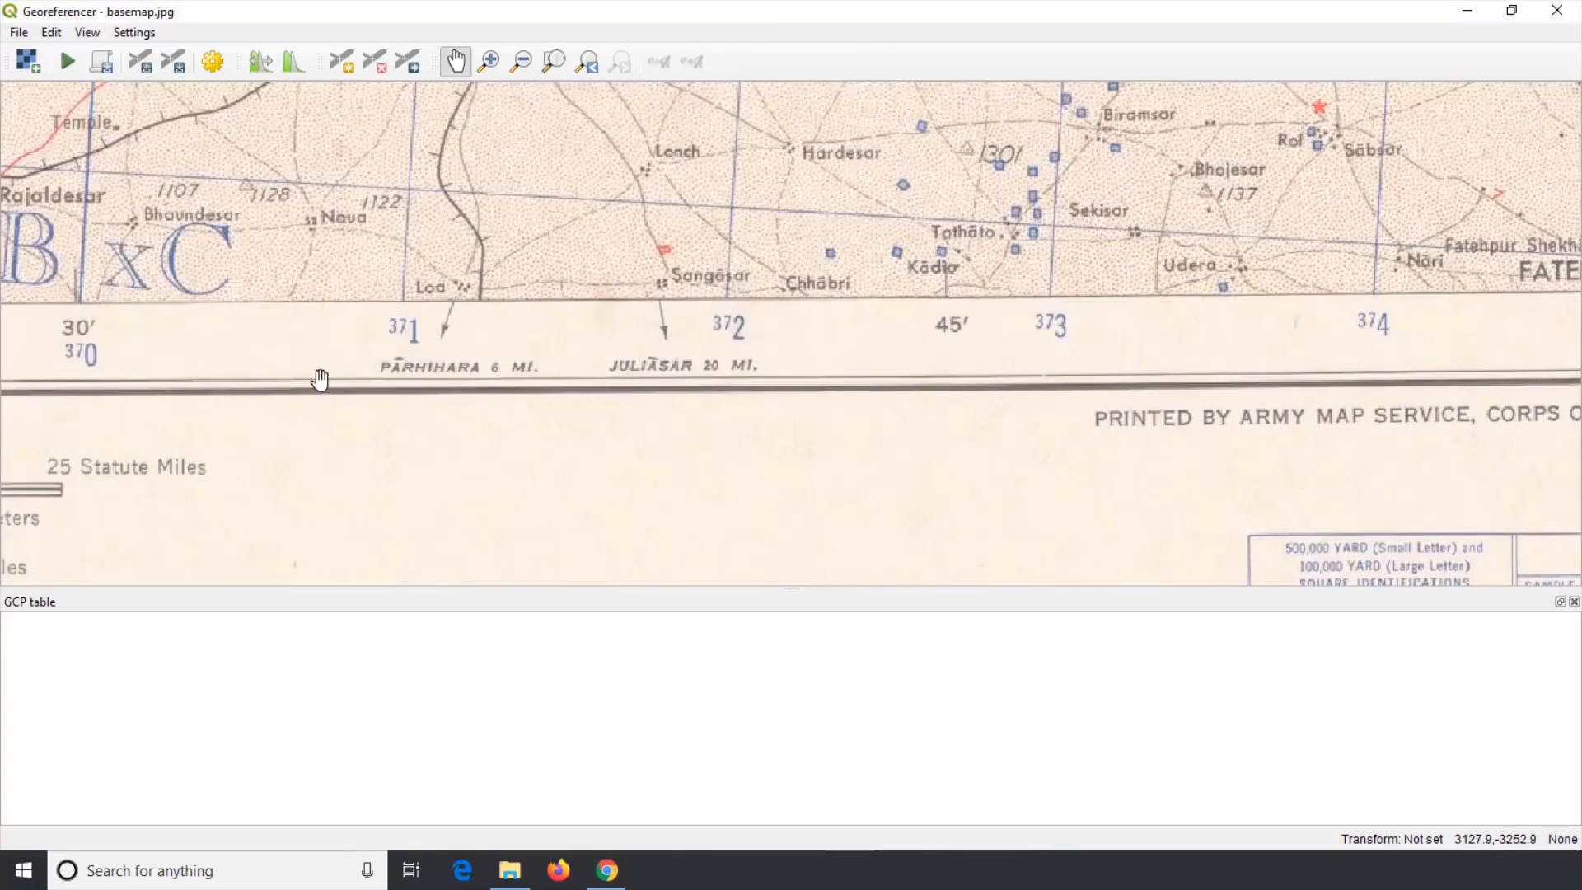
drag(318, 379, 1162, 396)
drag(604, 370, 1335, 355)
drag(511, 367, 1287, 388)
drag(428, 368, 1269, 384)
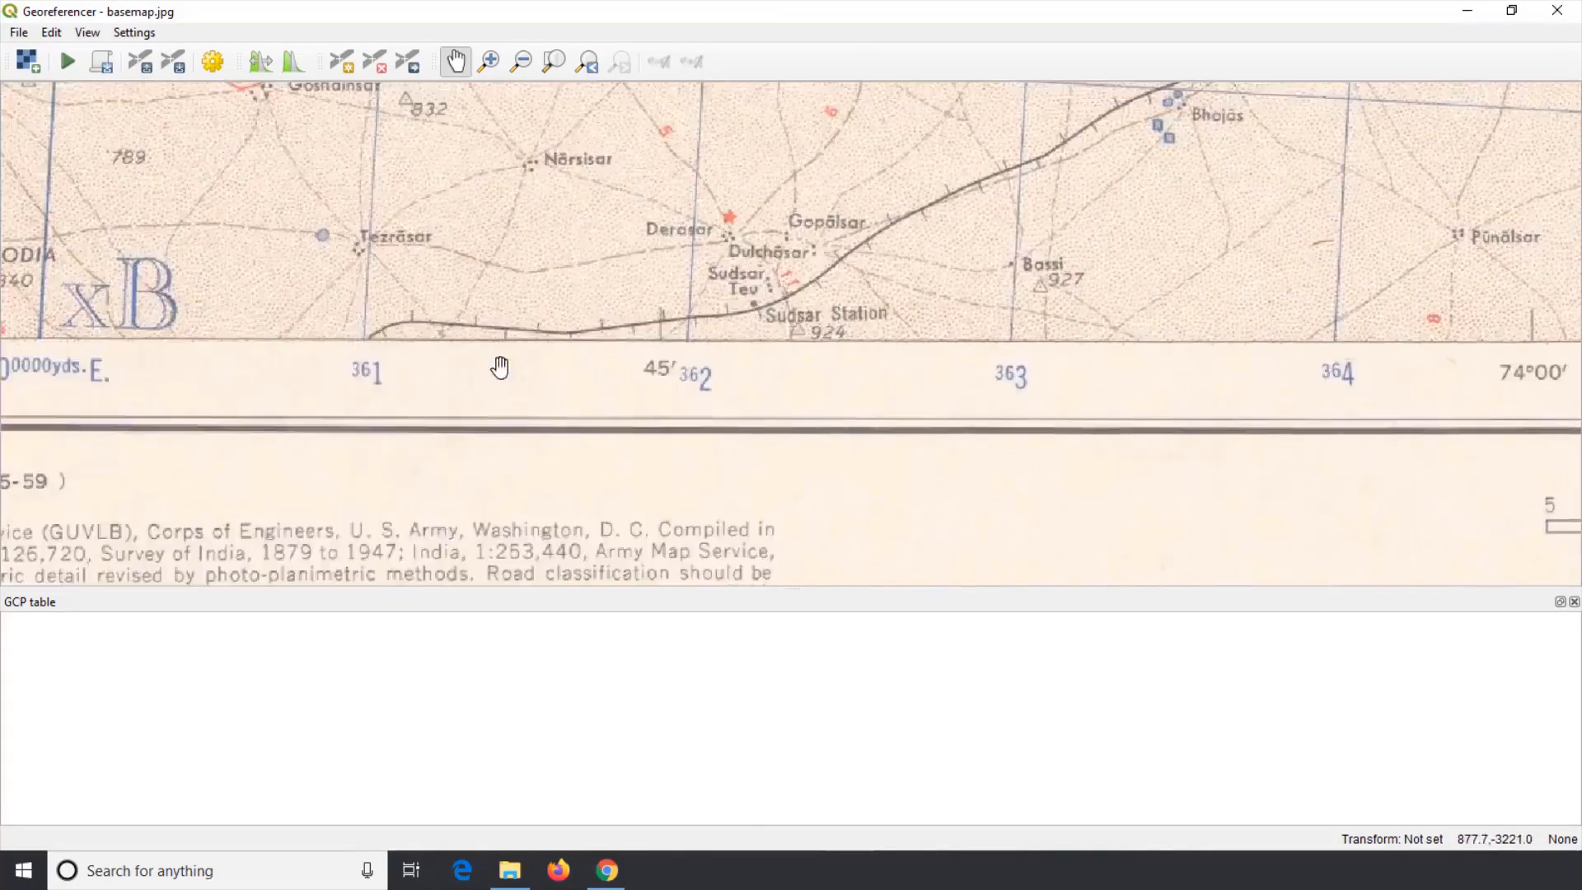
drag(502, 368, 1246, 377)
drag(557, 377, 681, 394)
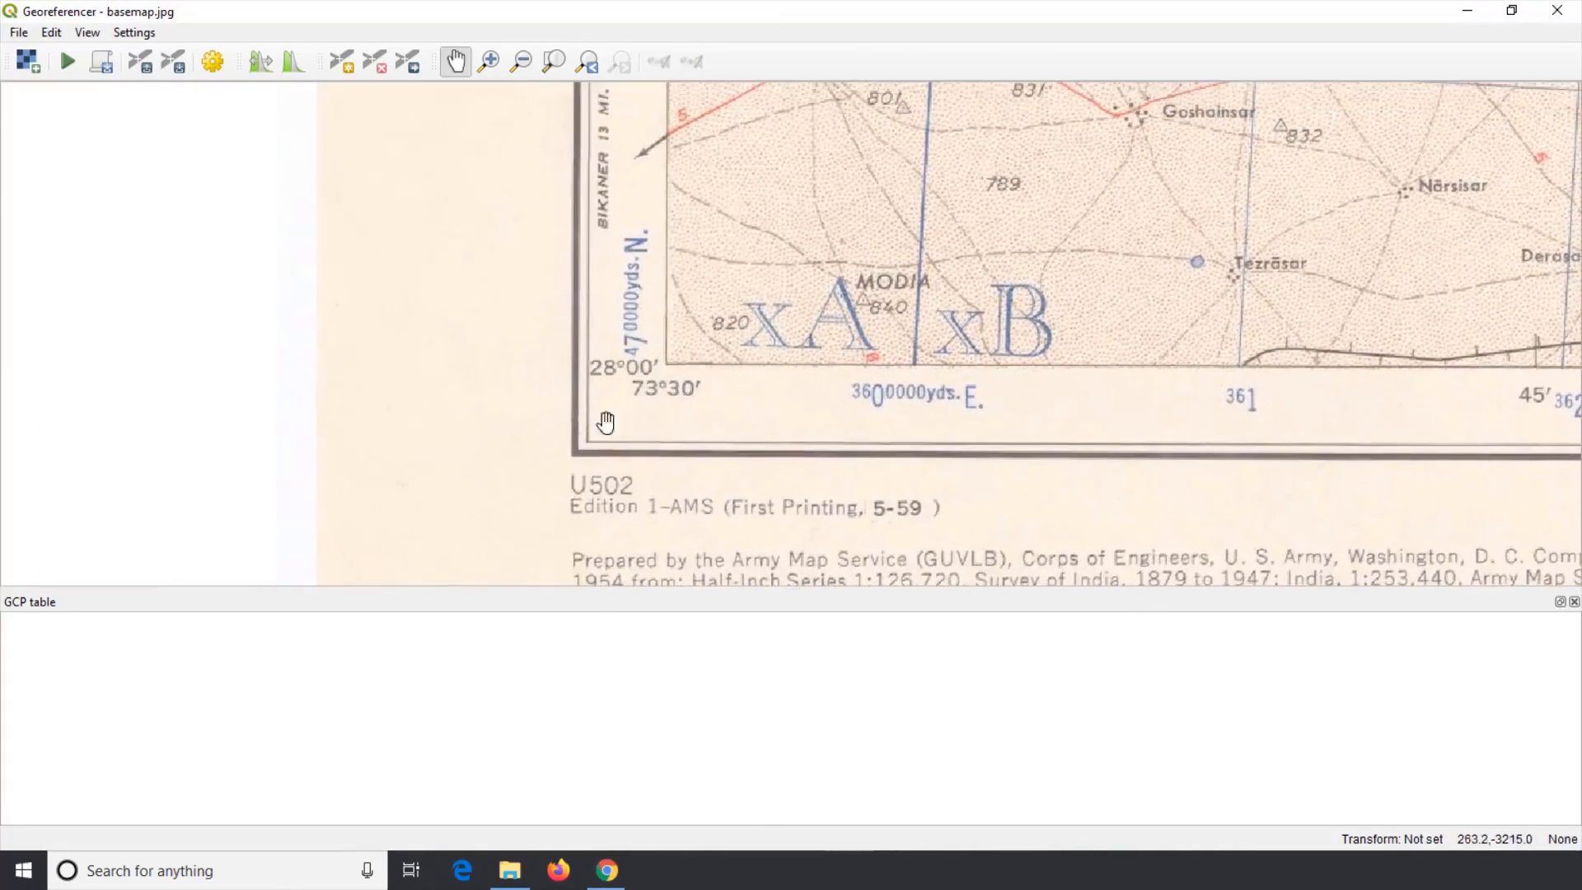
scroll(664, 378, up, 1)
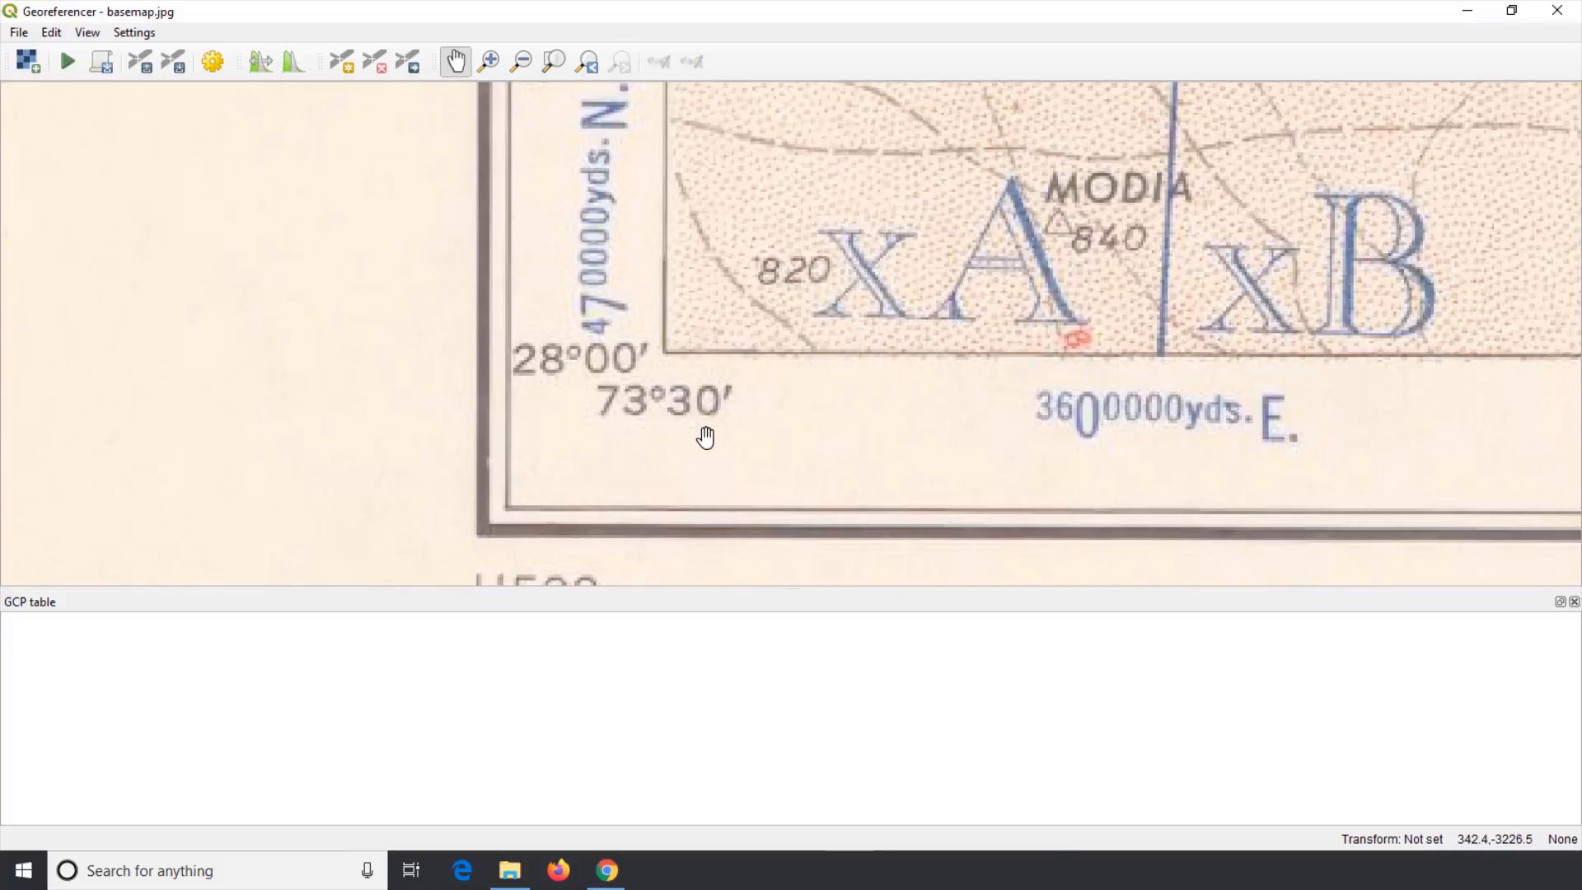
Step: Add a ground control point at the top-left corner of the map's neatline
click(557, 65)
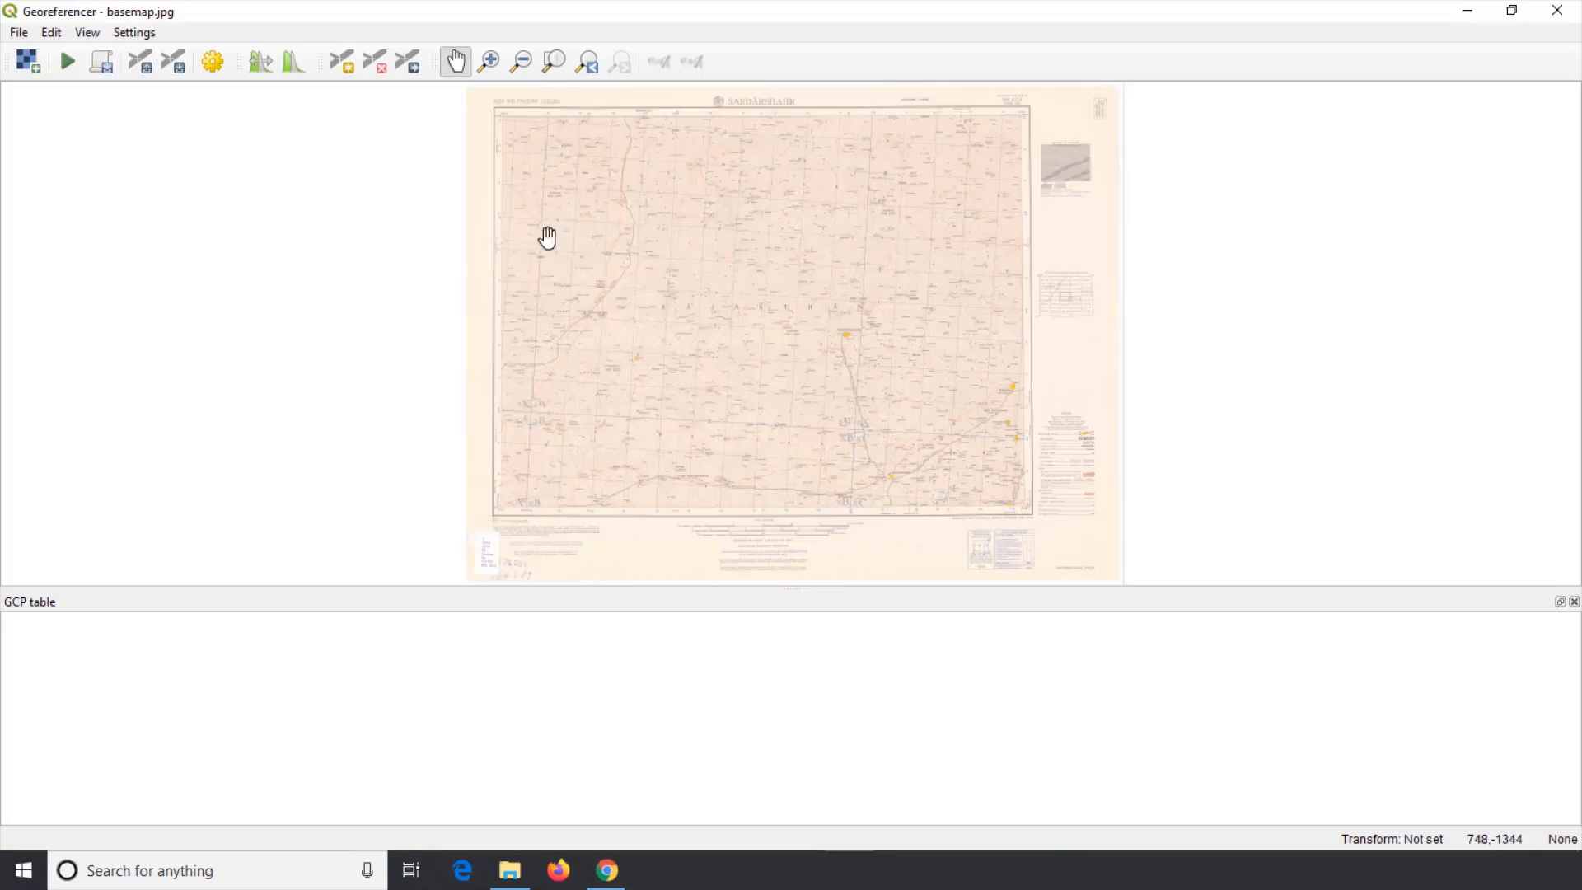
click(494, 68)
drag(504, 108, 519, 134)
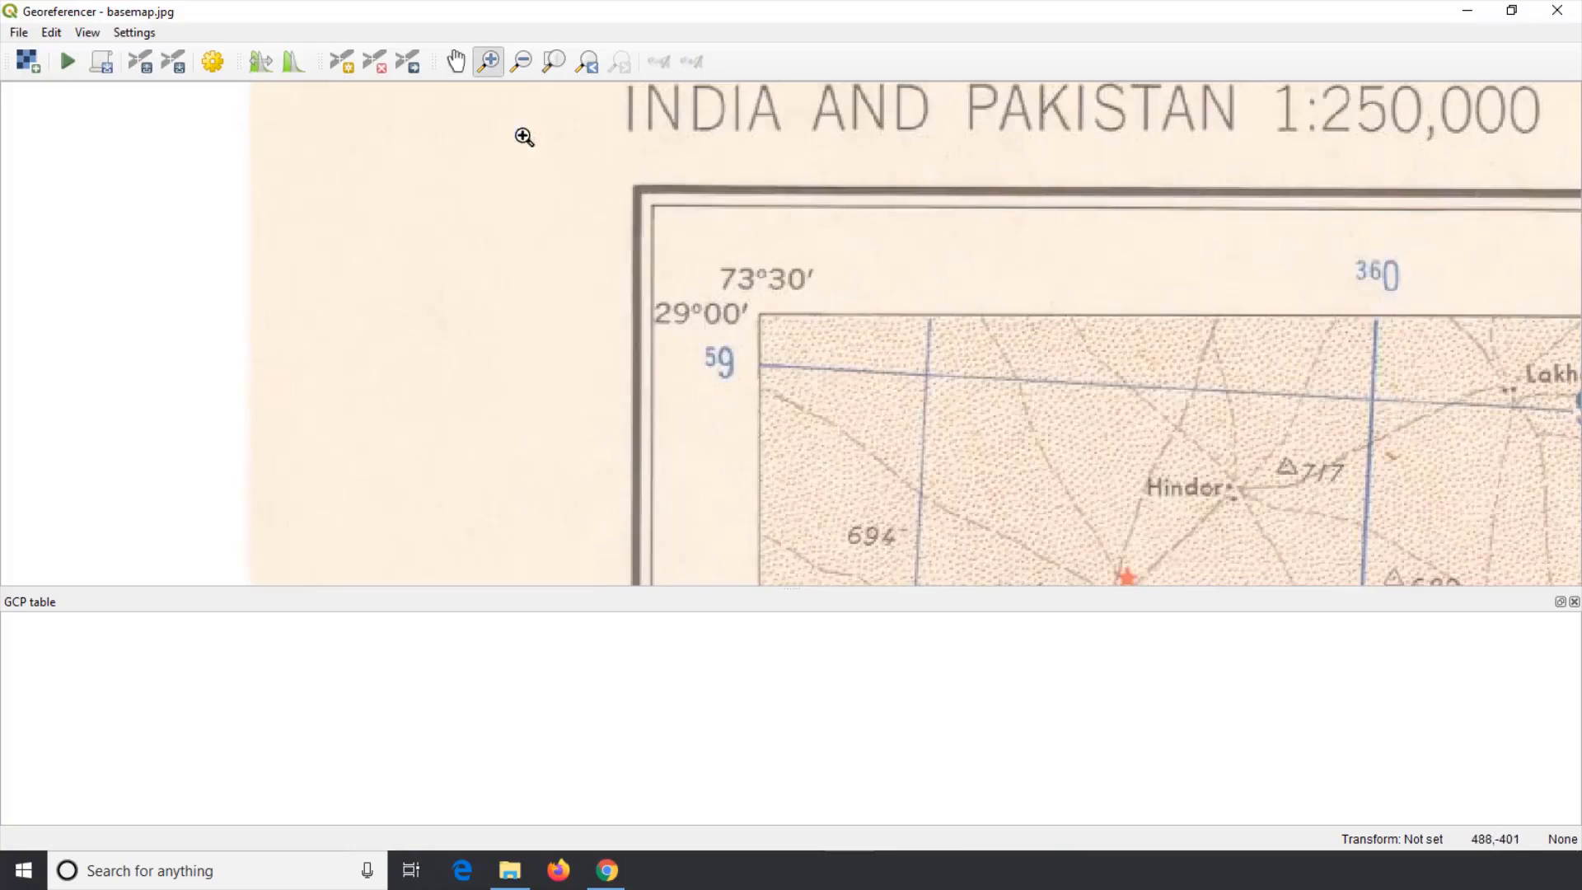
drag(628, 223, 858, 398)
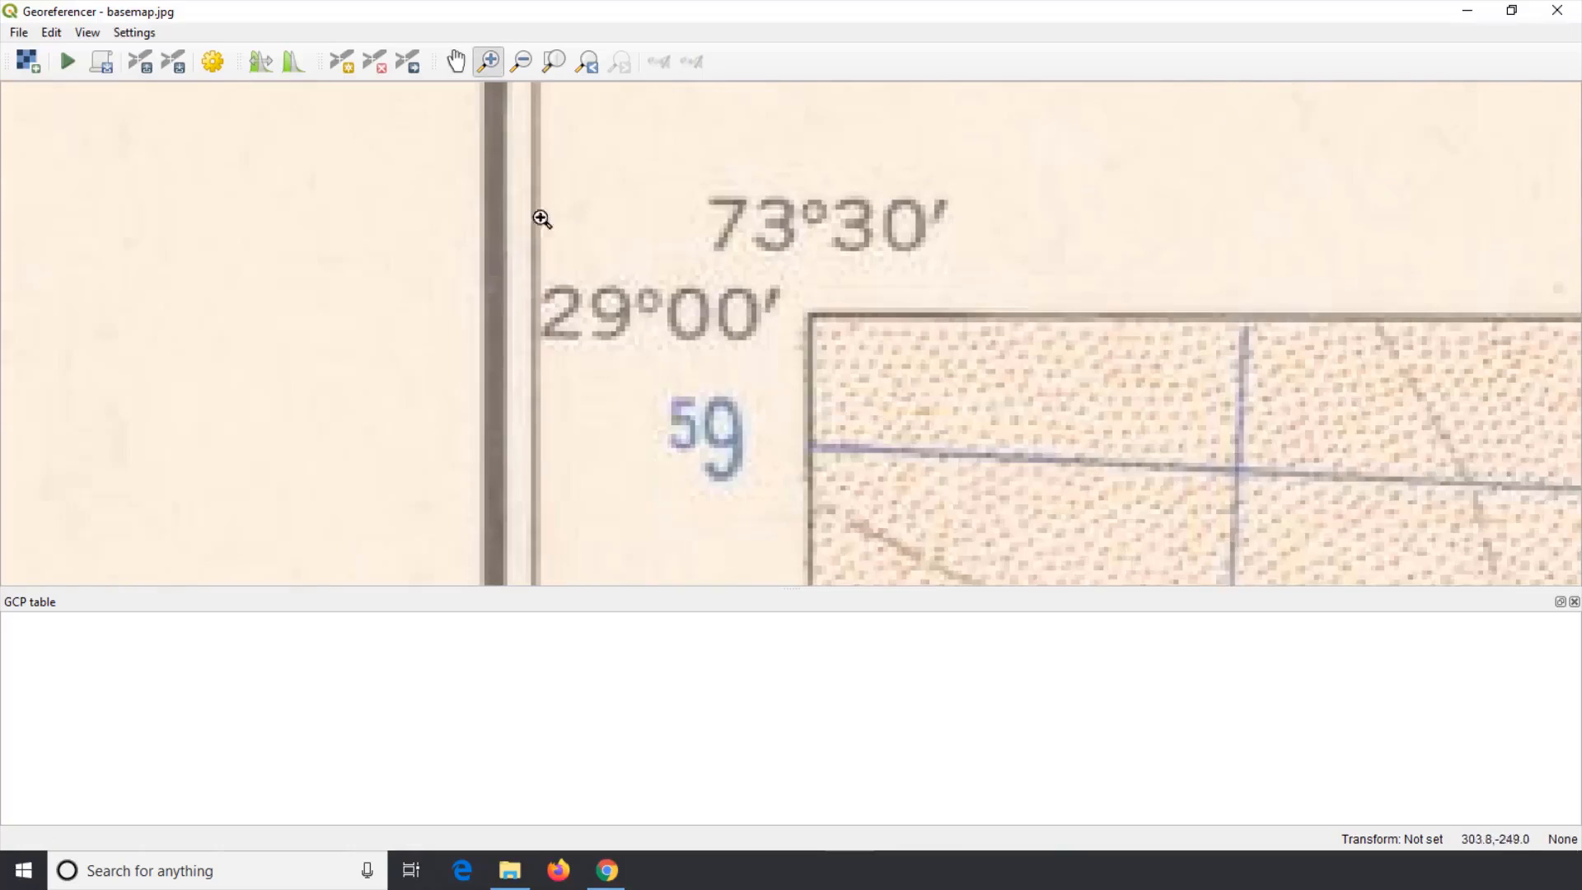
drag(514, 144, 1091, 462)
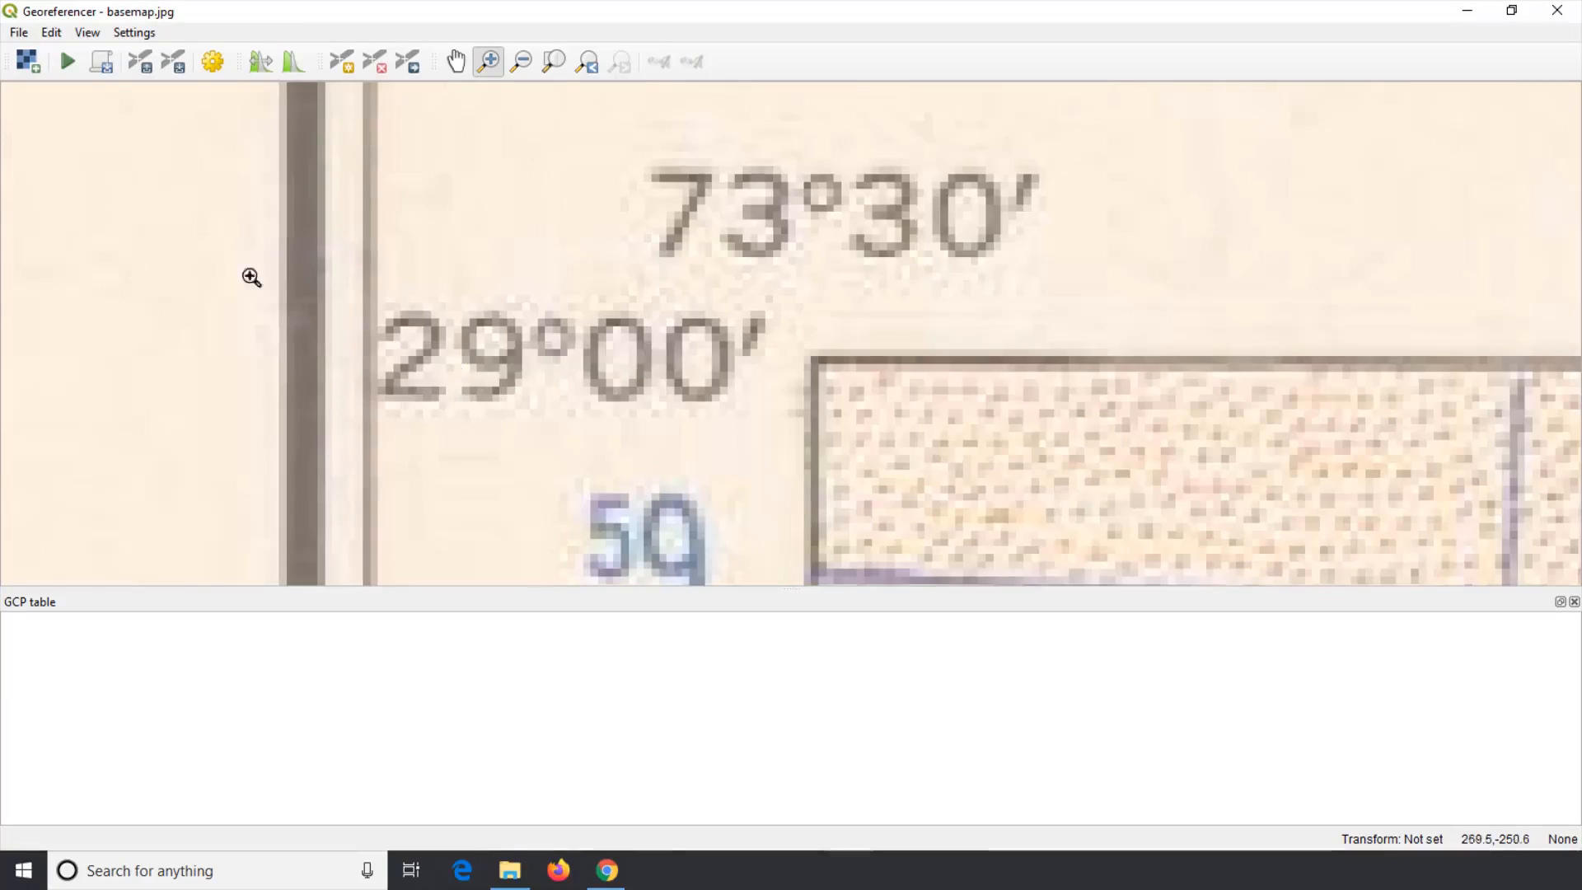
click(58, 33)
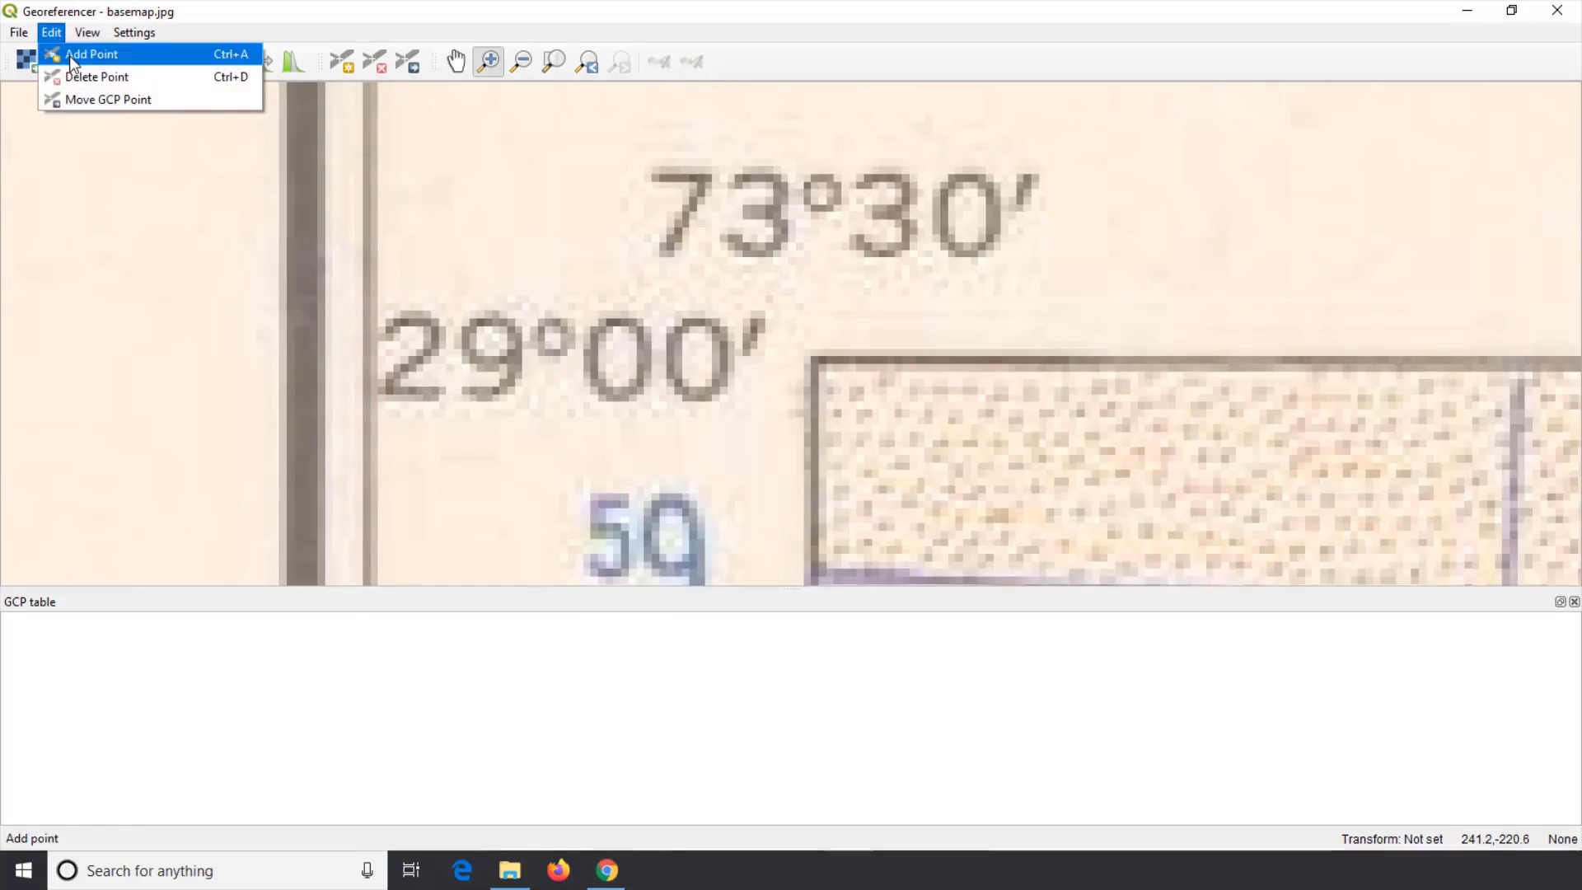
click(70, 56)
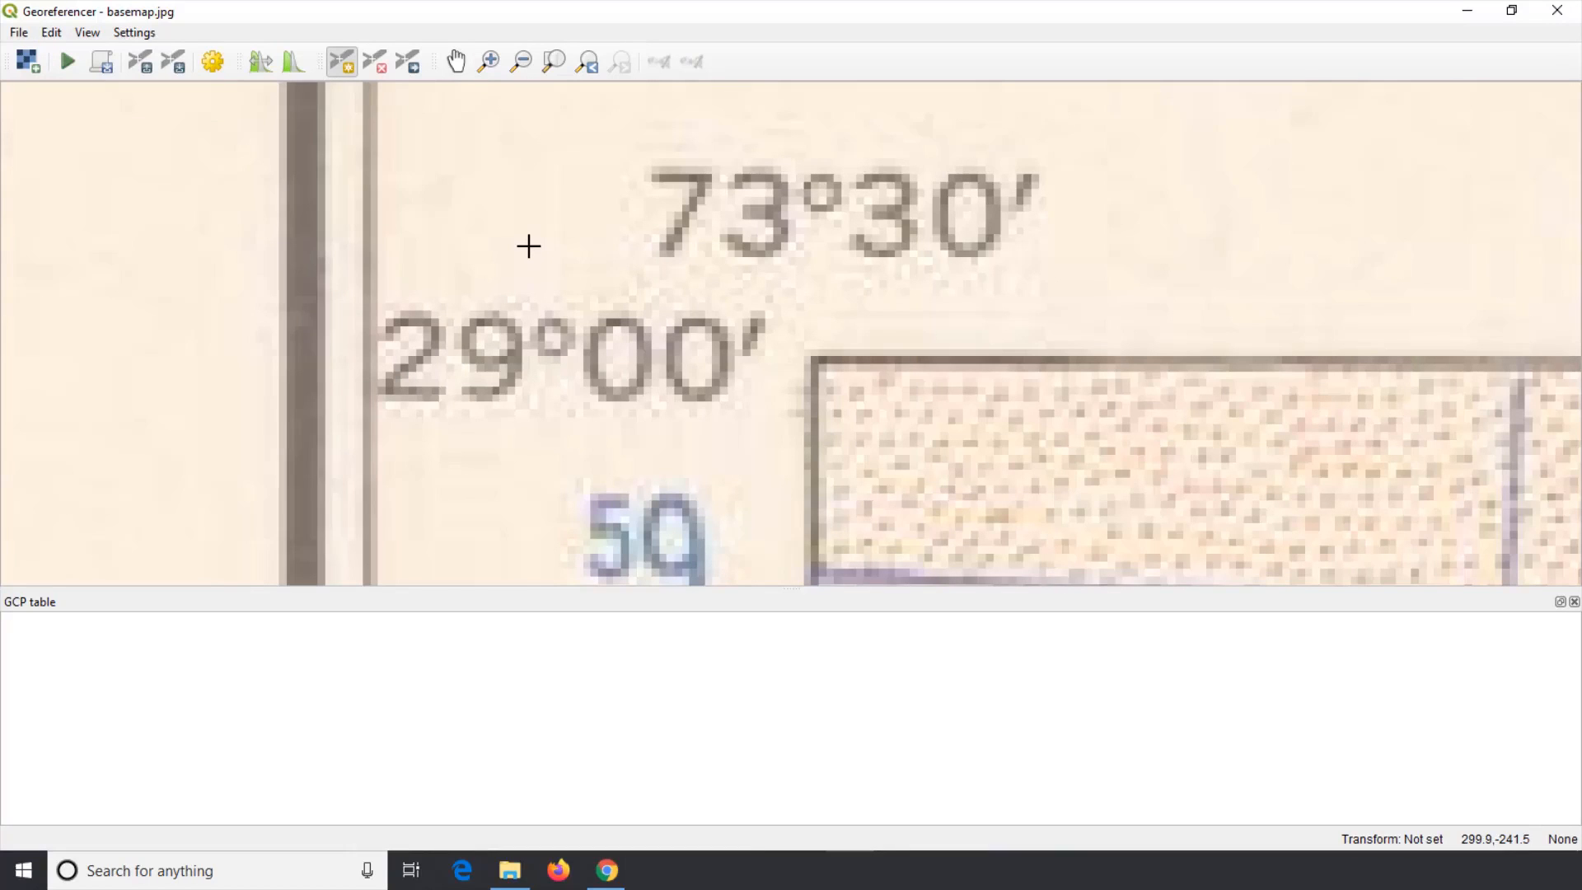
click(814, 360)
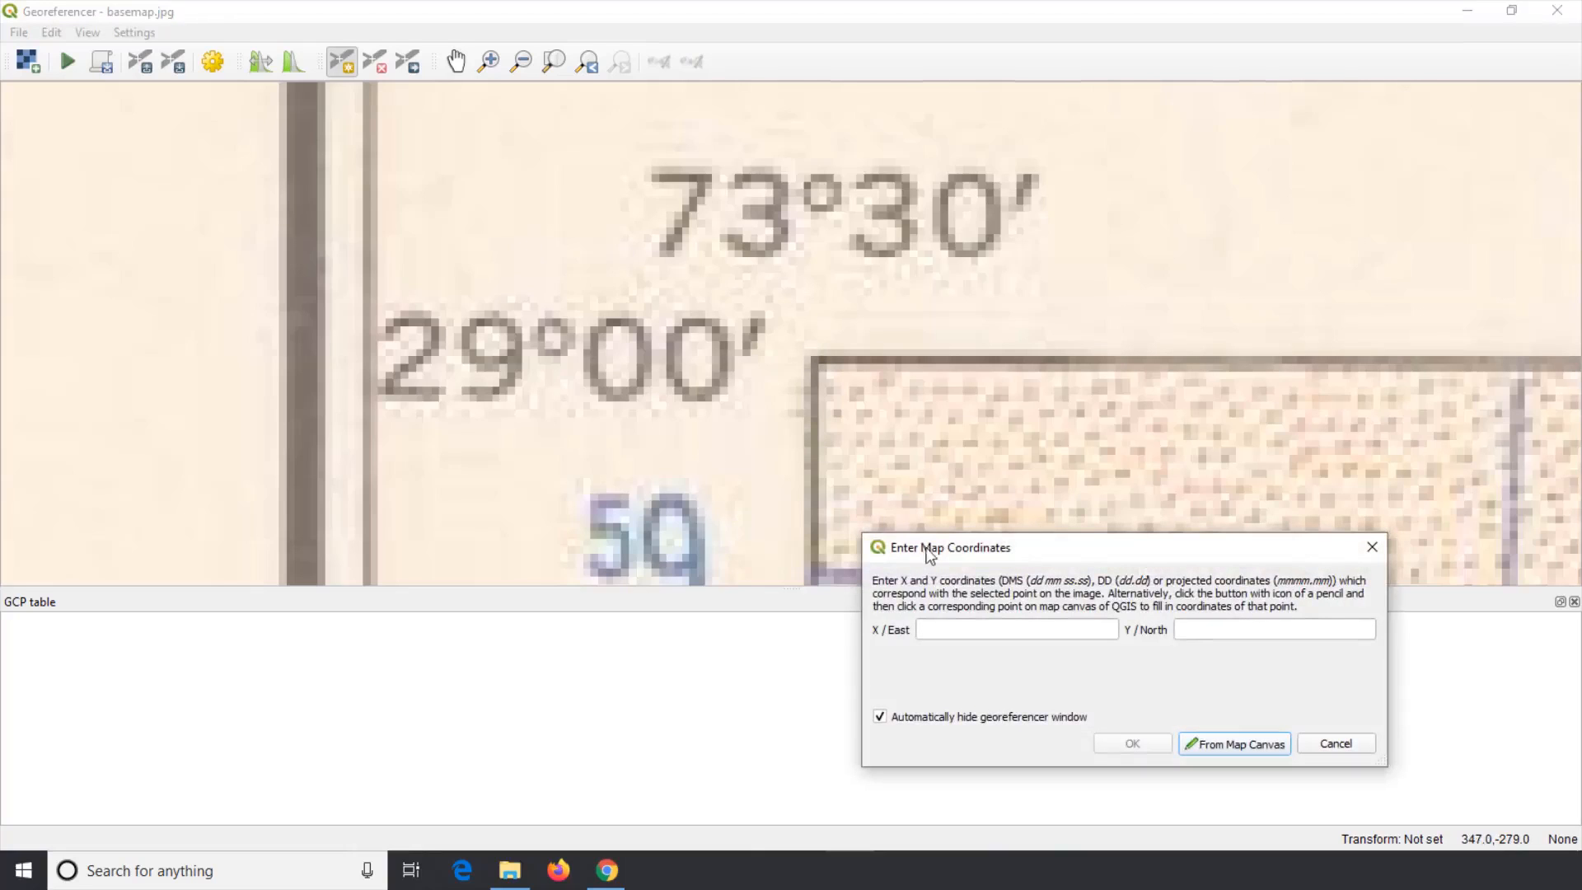
Step: Assign the control point the coordinates X/East 73 30 and Y/North 29
drag(925, 547, 717, 445)
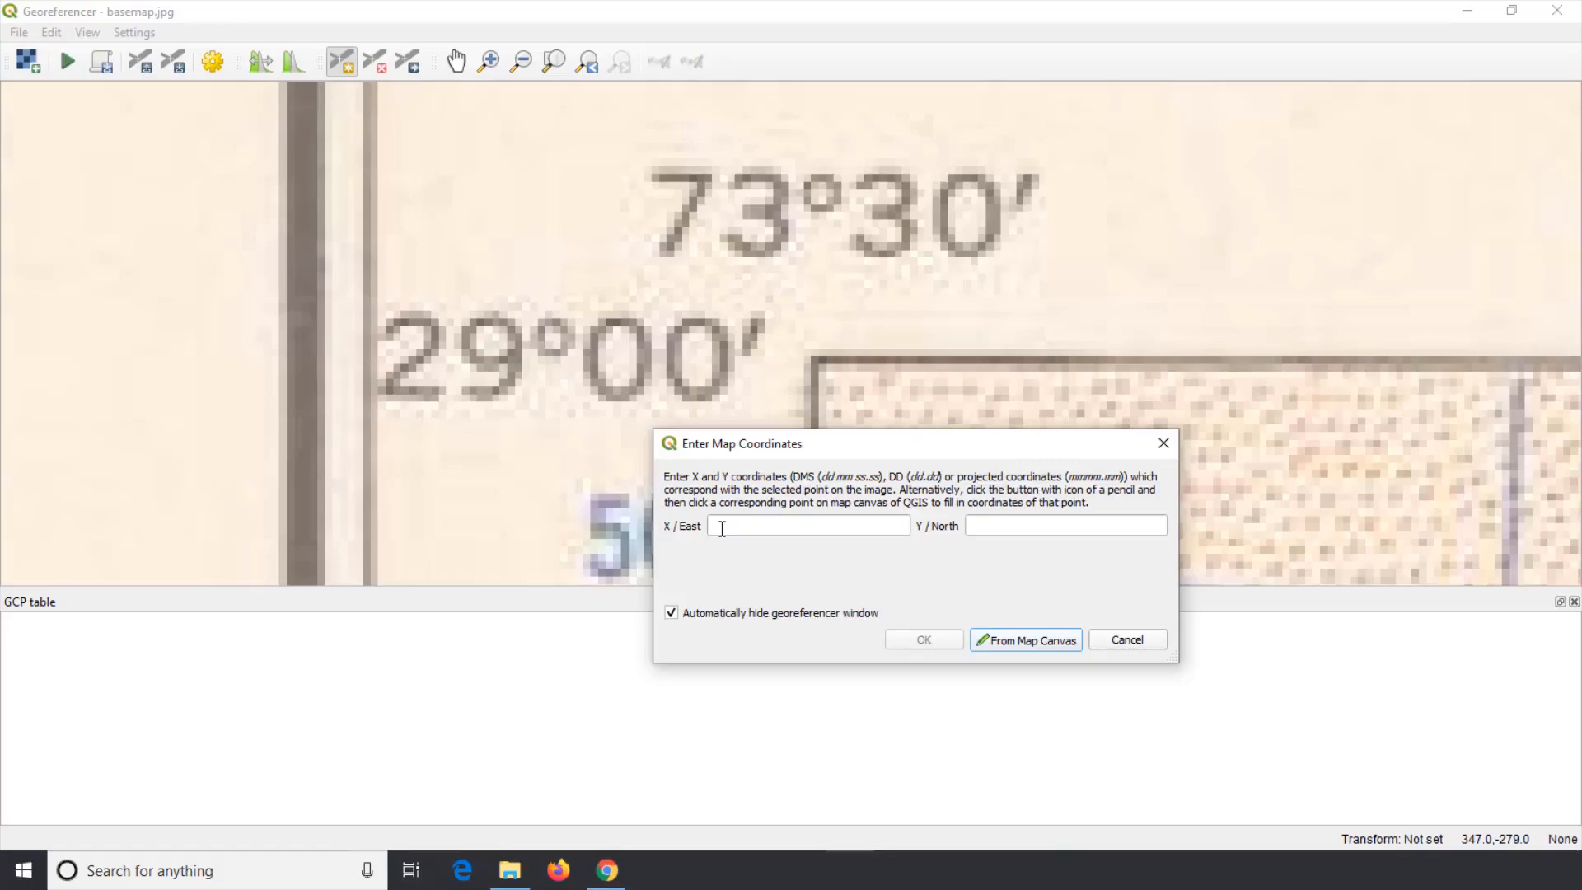
click(756, 521)
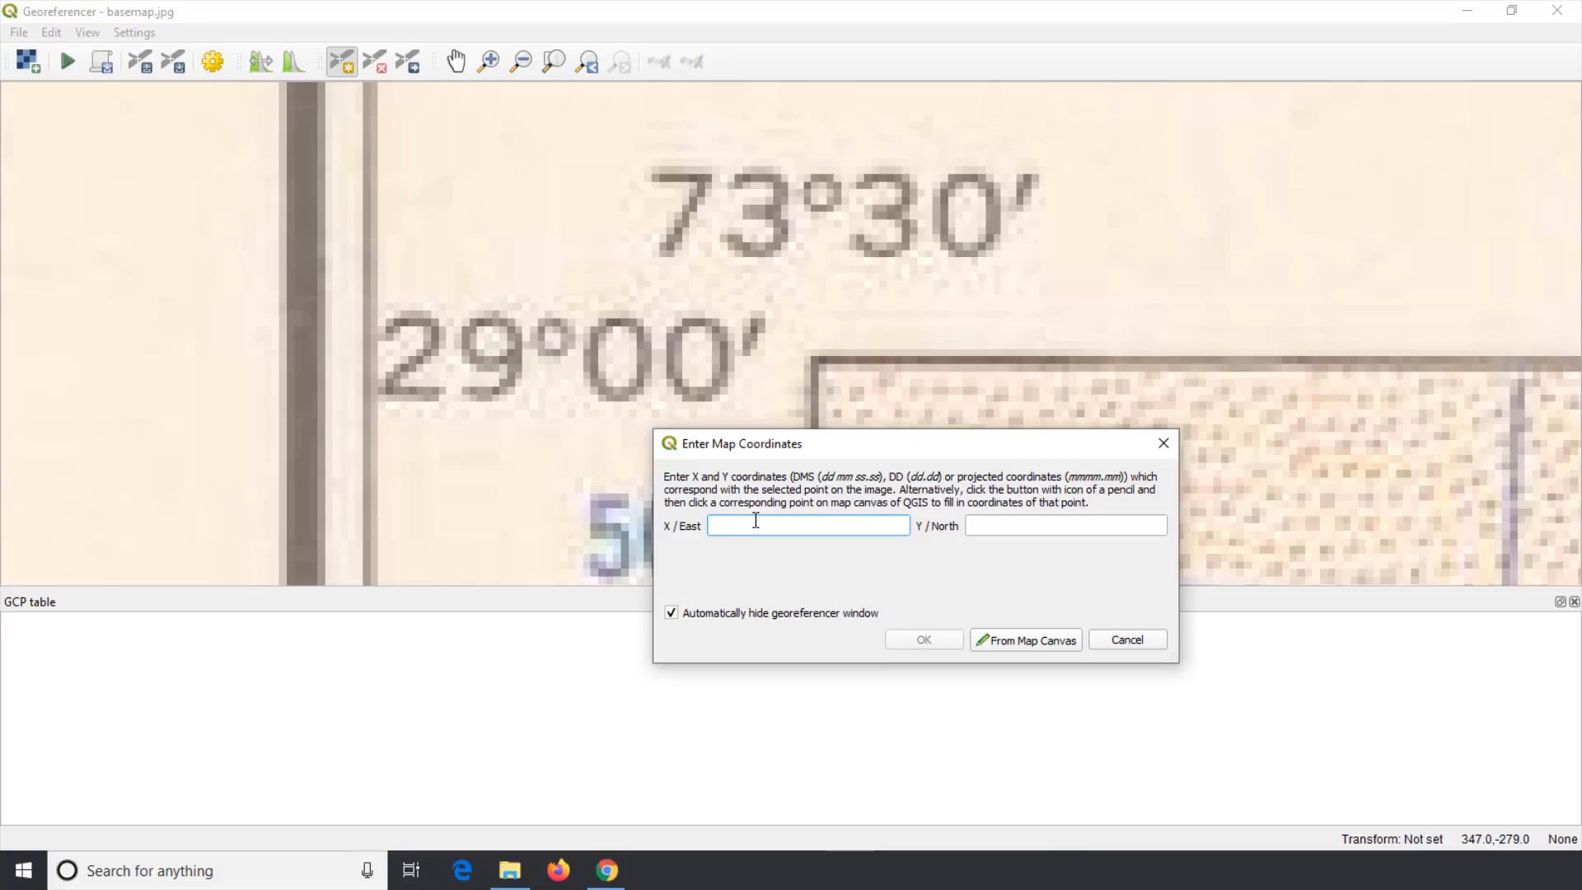
text(73 30)
key(Tab)
text(29)
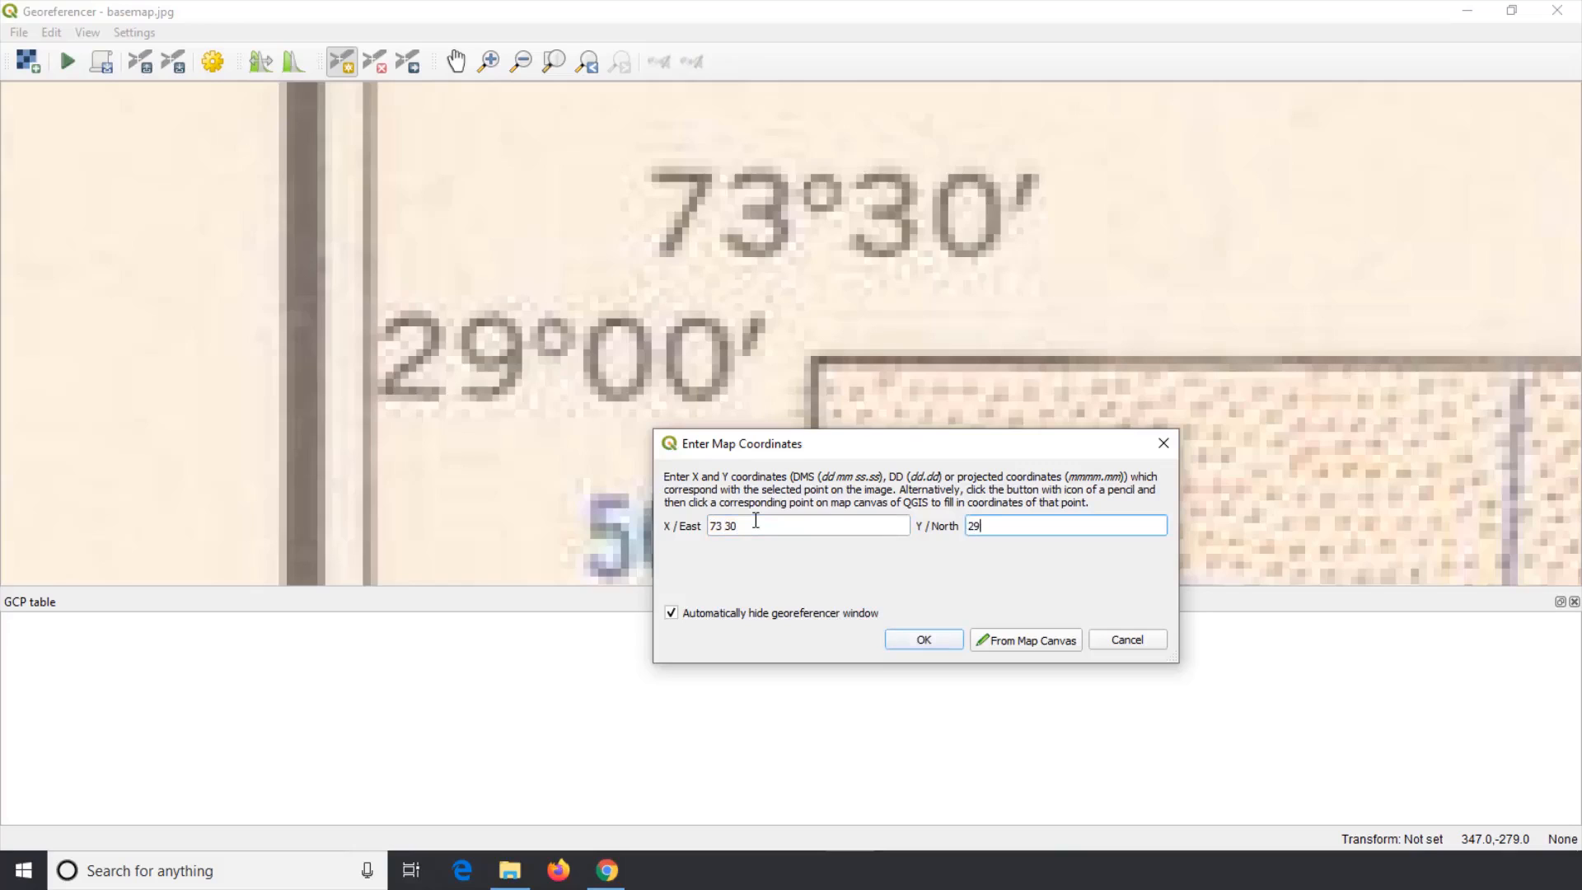
click(929, 646)
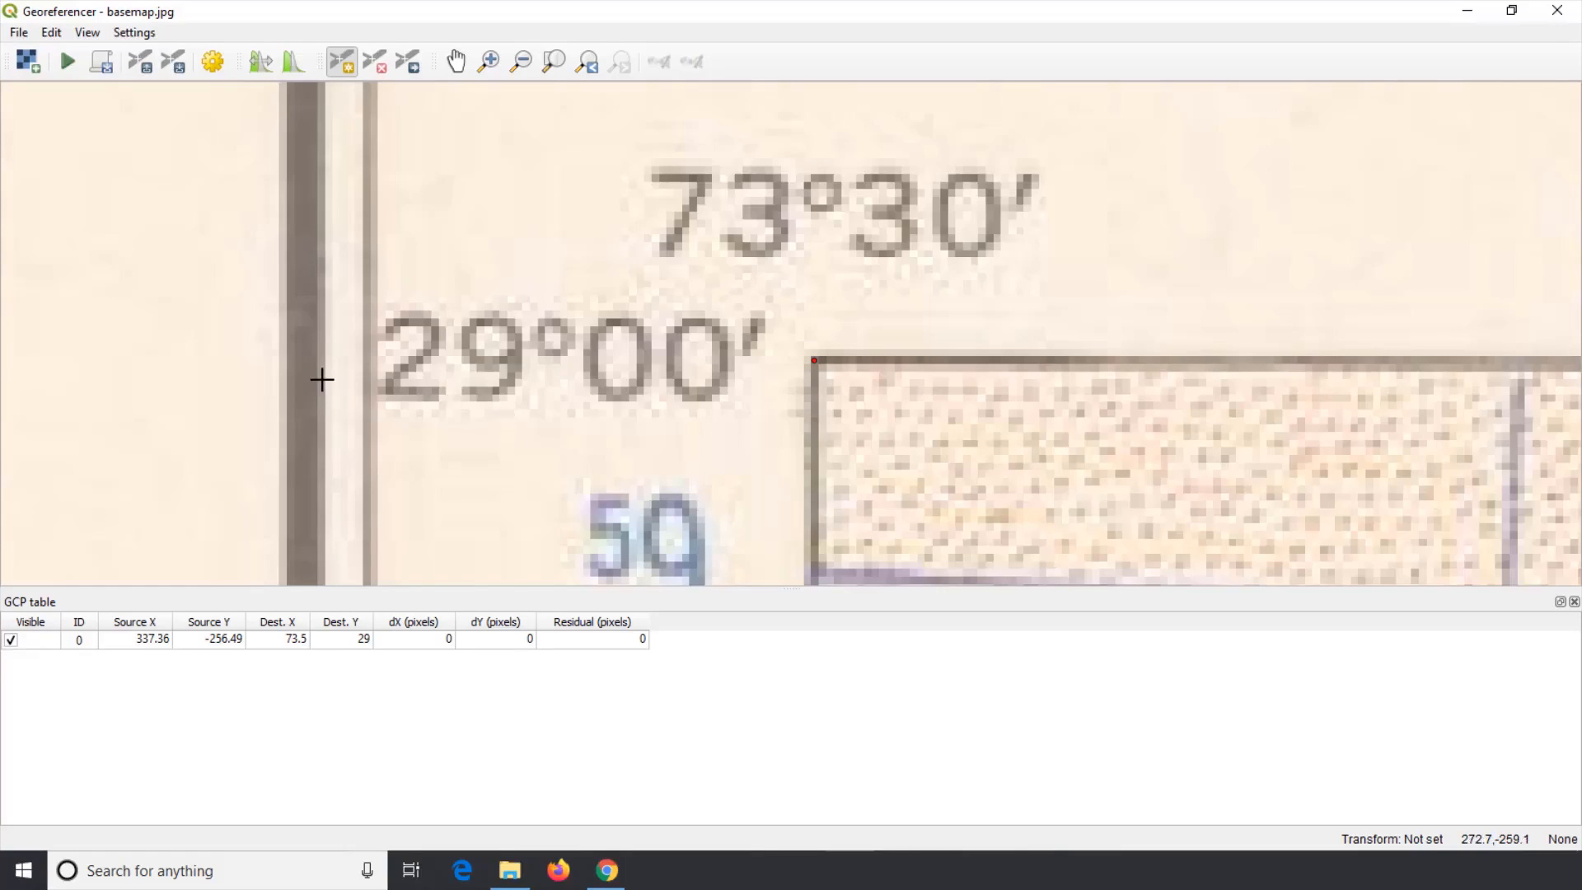
Step: Add a ground control point at the top-right corner of the map's neatline
scroll(322, 379, down, 5)
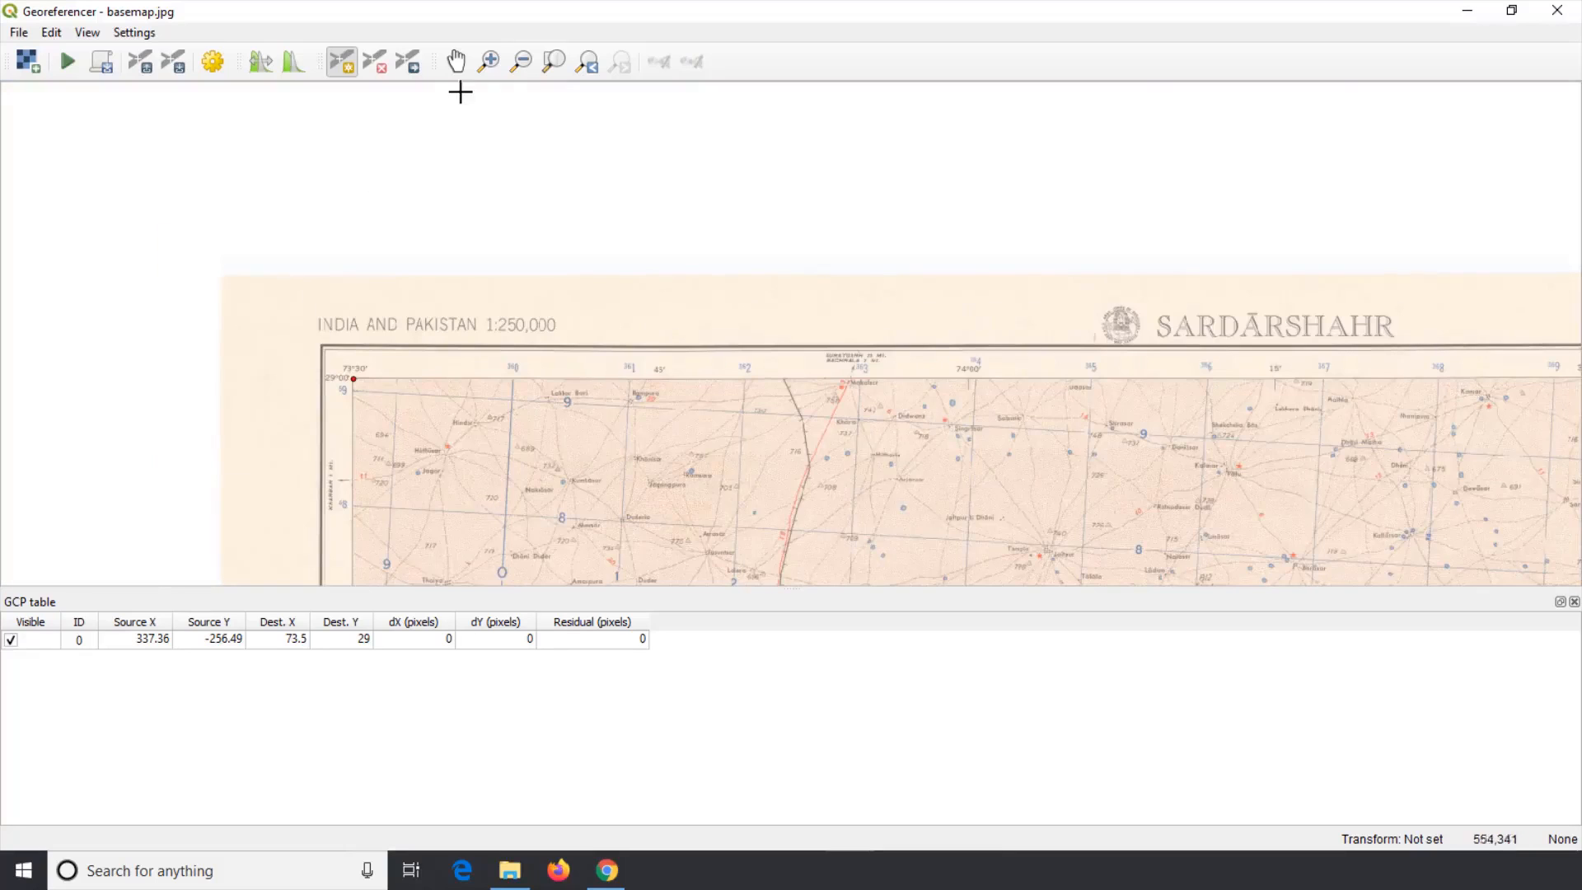
click(456, 63)
drag(1354, 381, 516, 431)
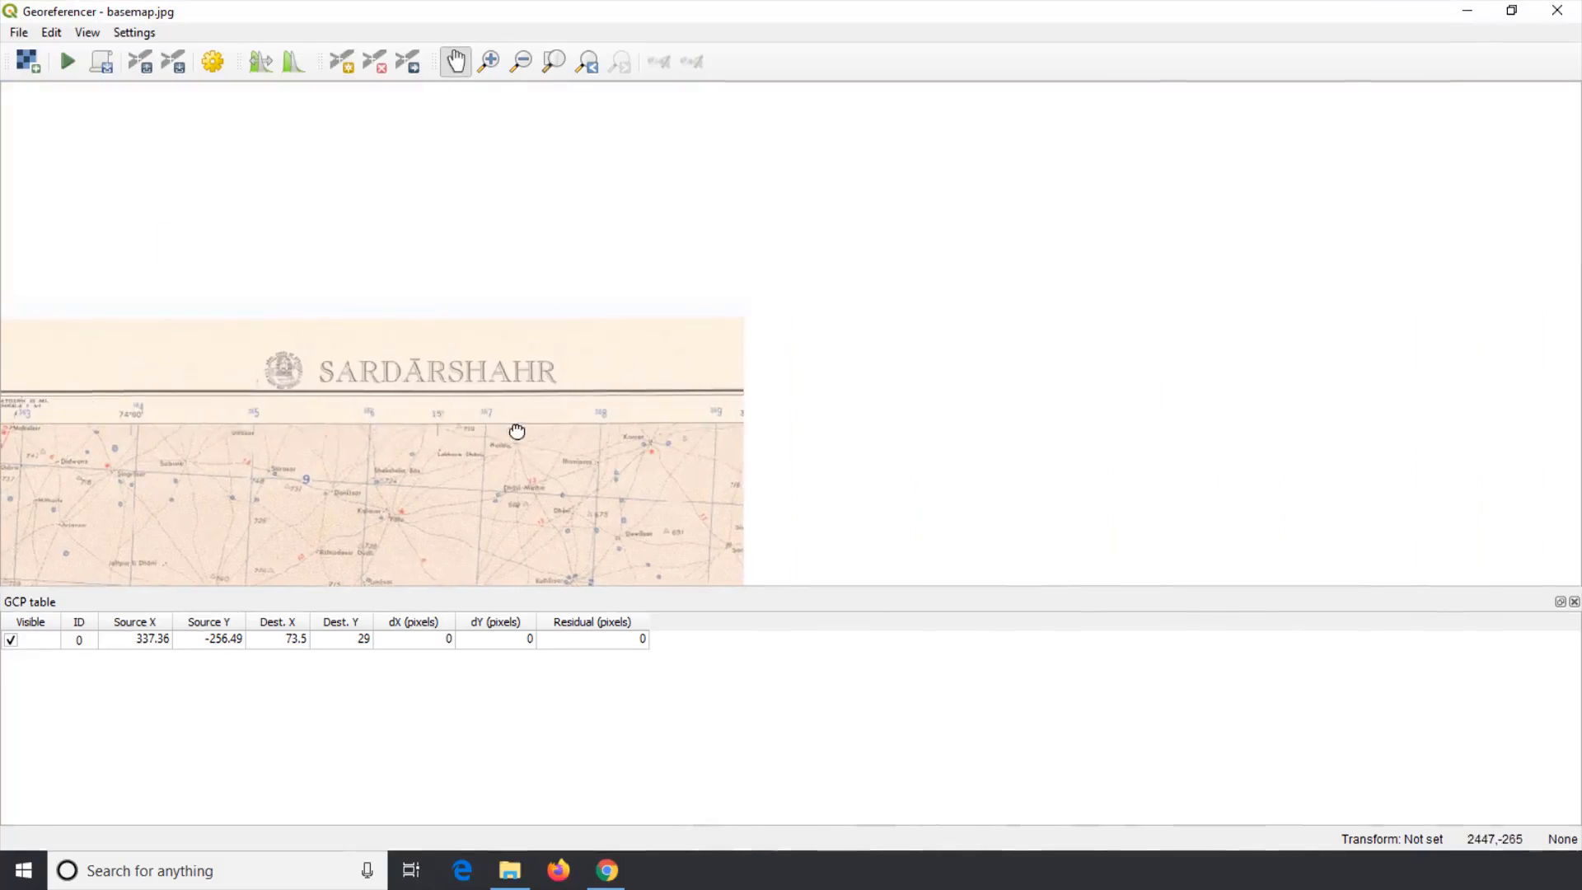
drag(1346, 392, 897, 399)
scroll(906, 408, up, 1)
scroll(914, 420, up, 2)
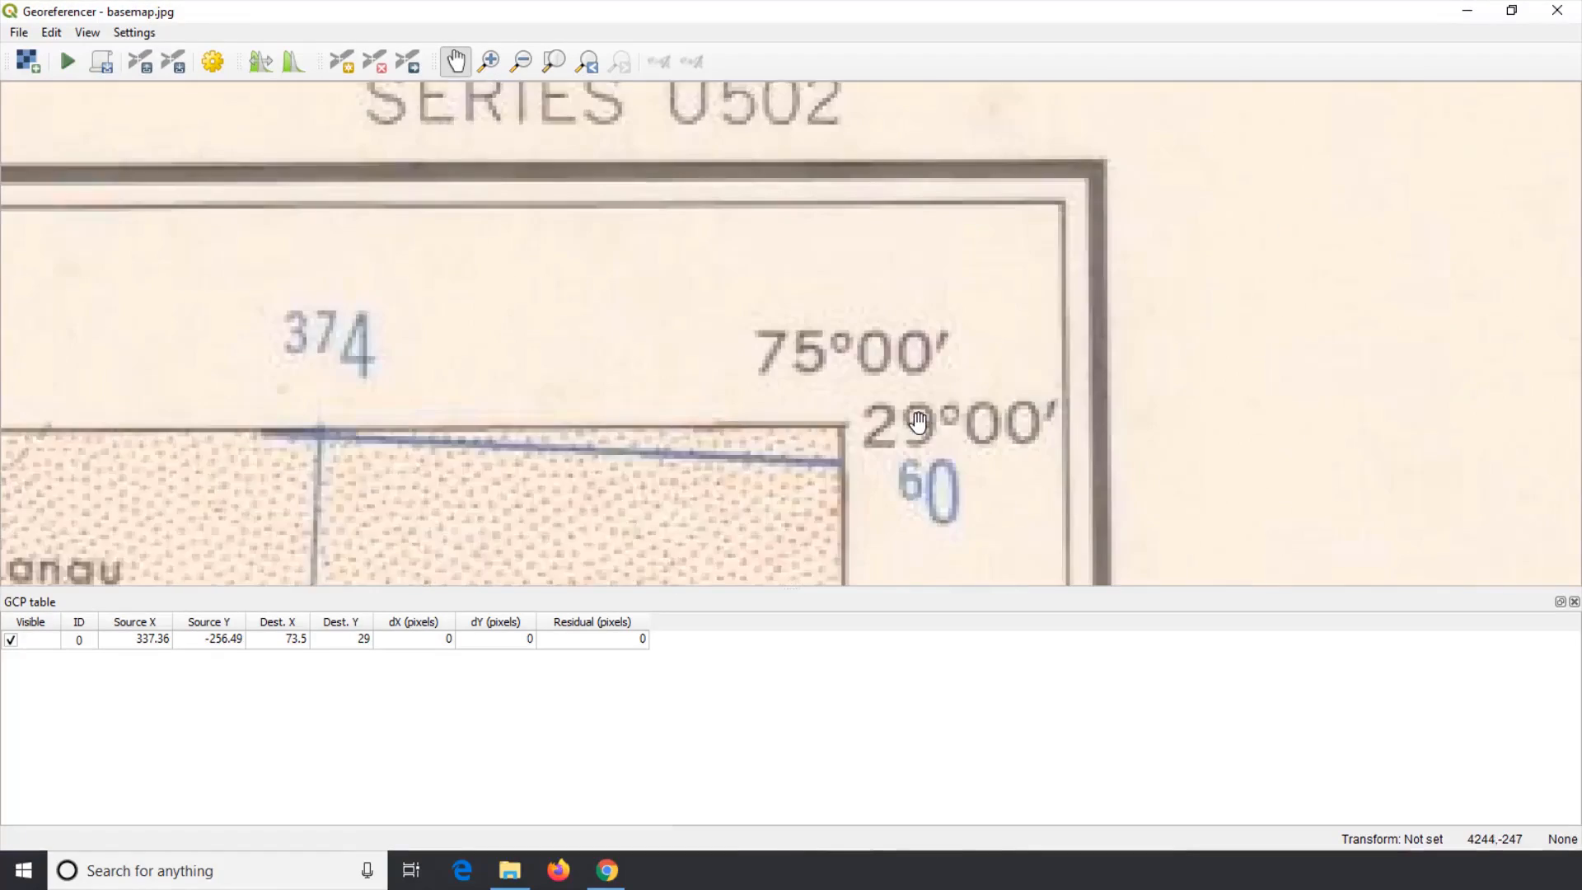
scroll(906, 441, up, 1)
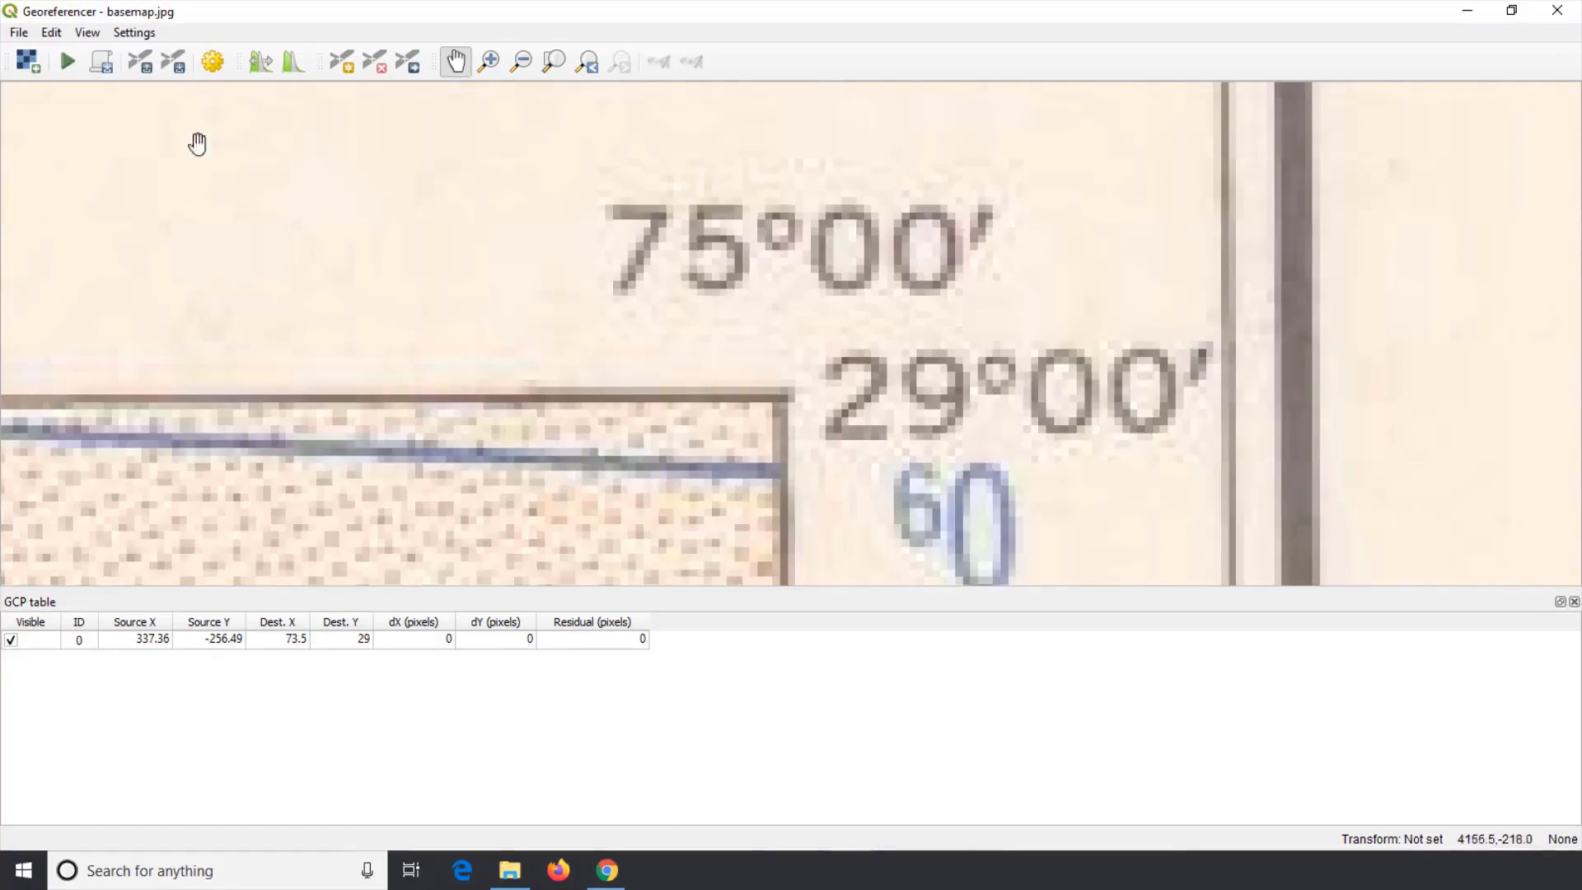
click(51, 33)
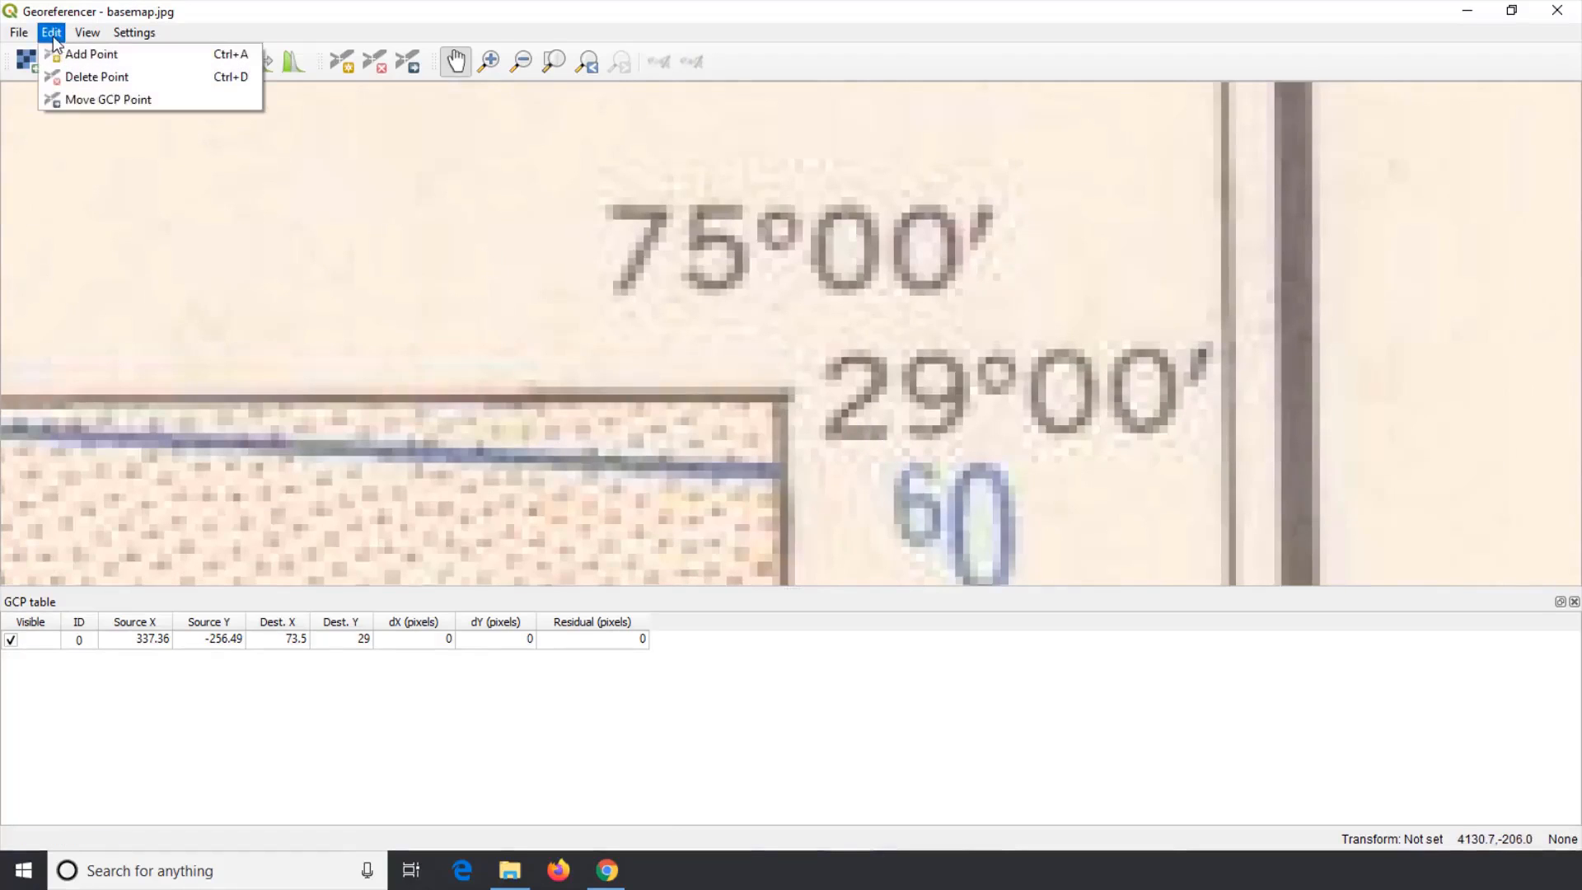
click(62, 54)
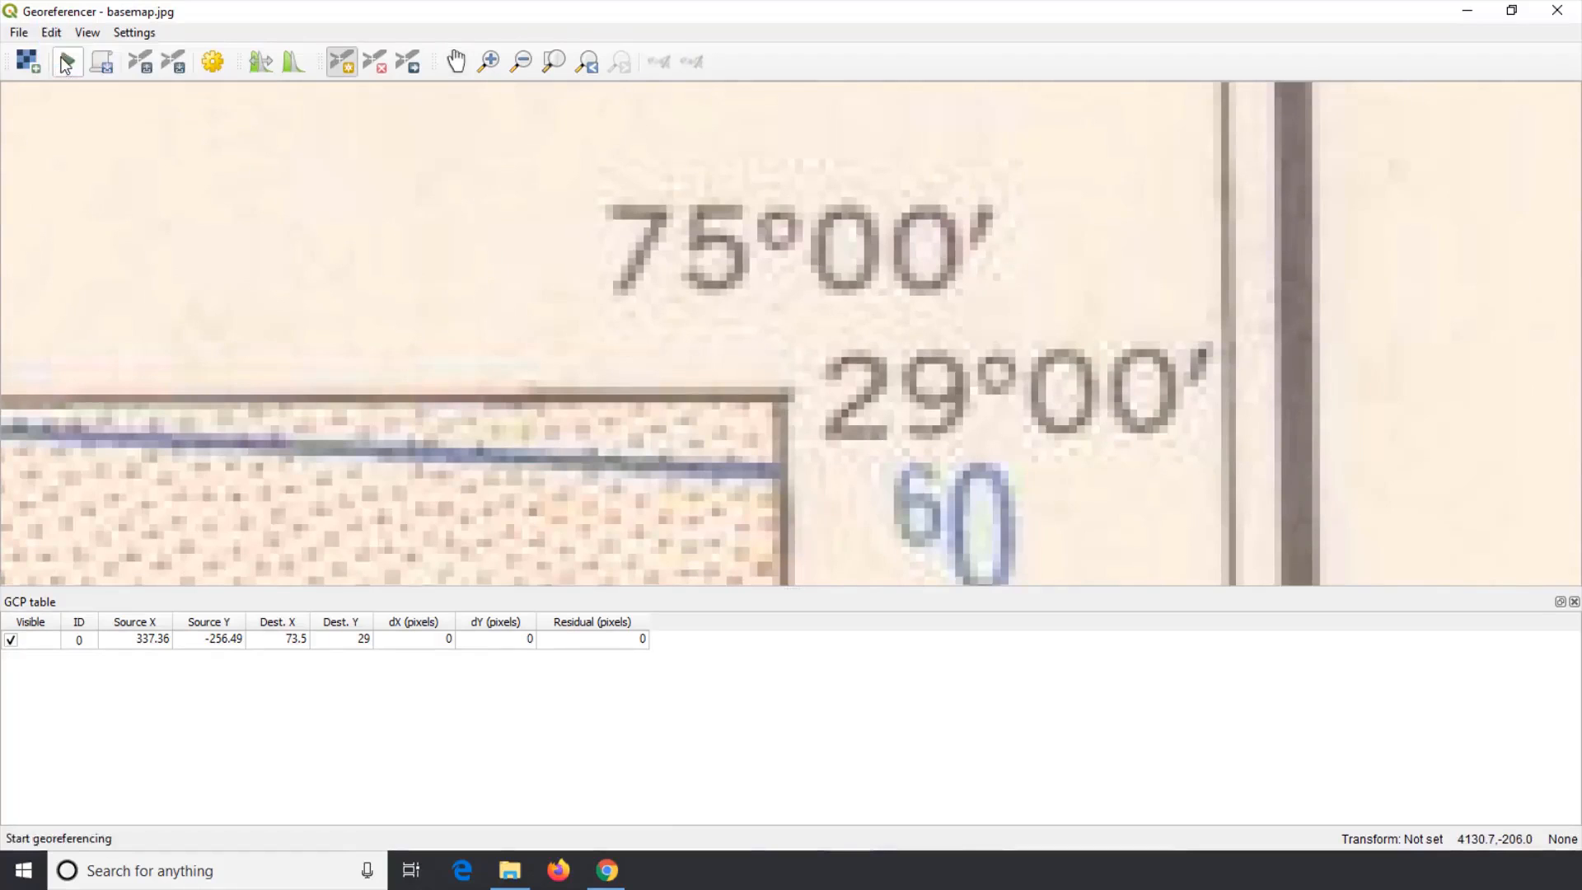
click(782, 400)
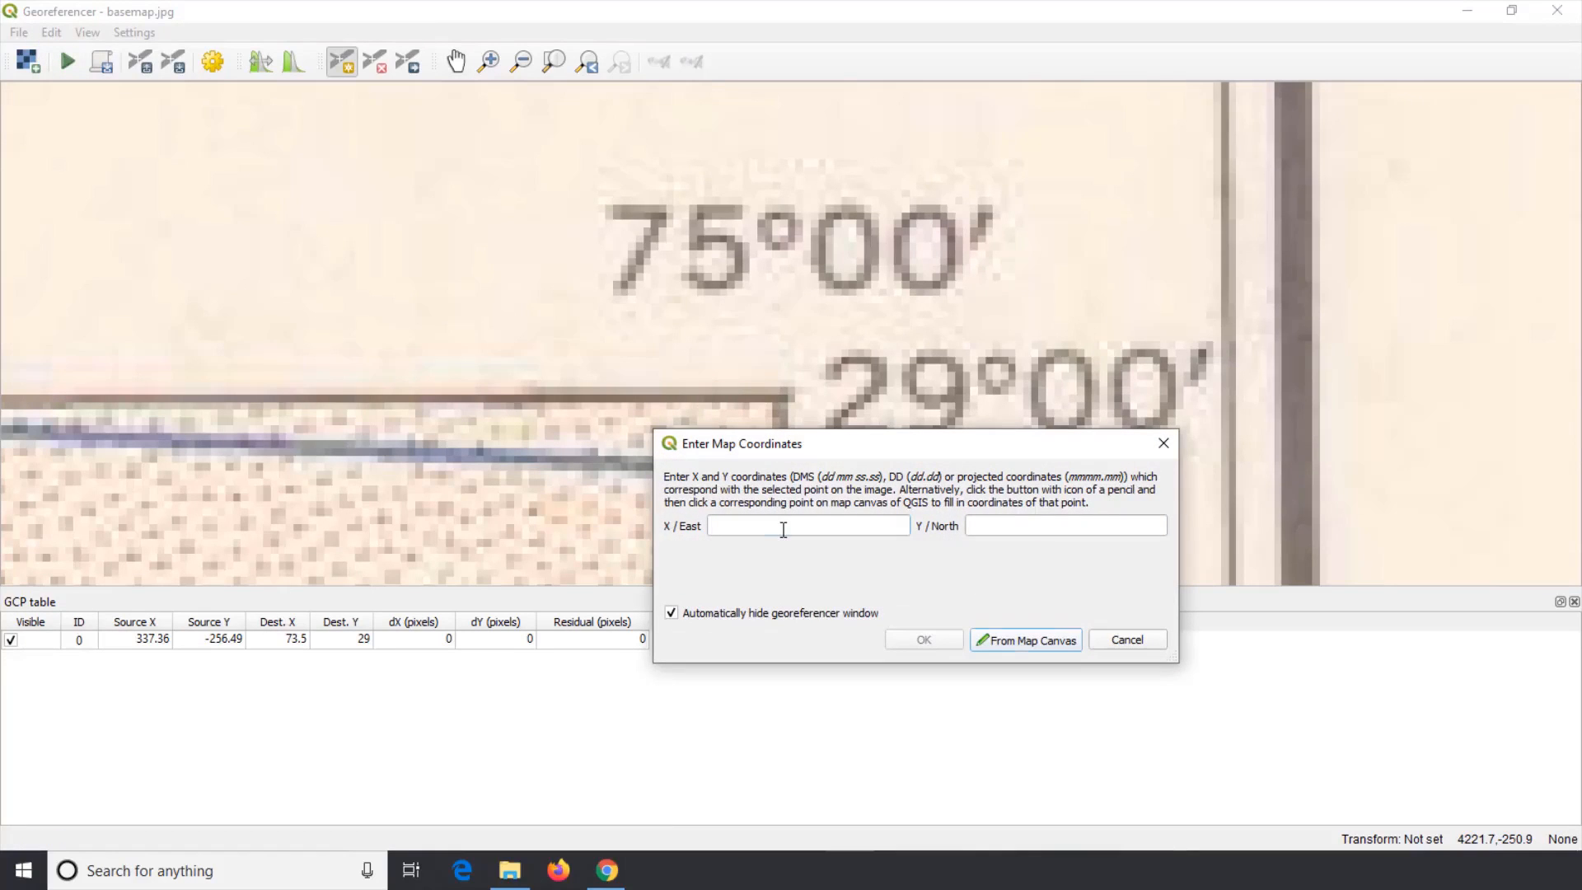
Step: Assign the control point the coordinates X/East 75 and Y/North 29
click(783, 530)
text(75)
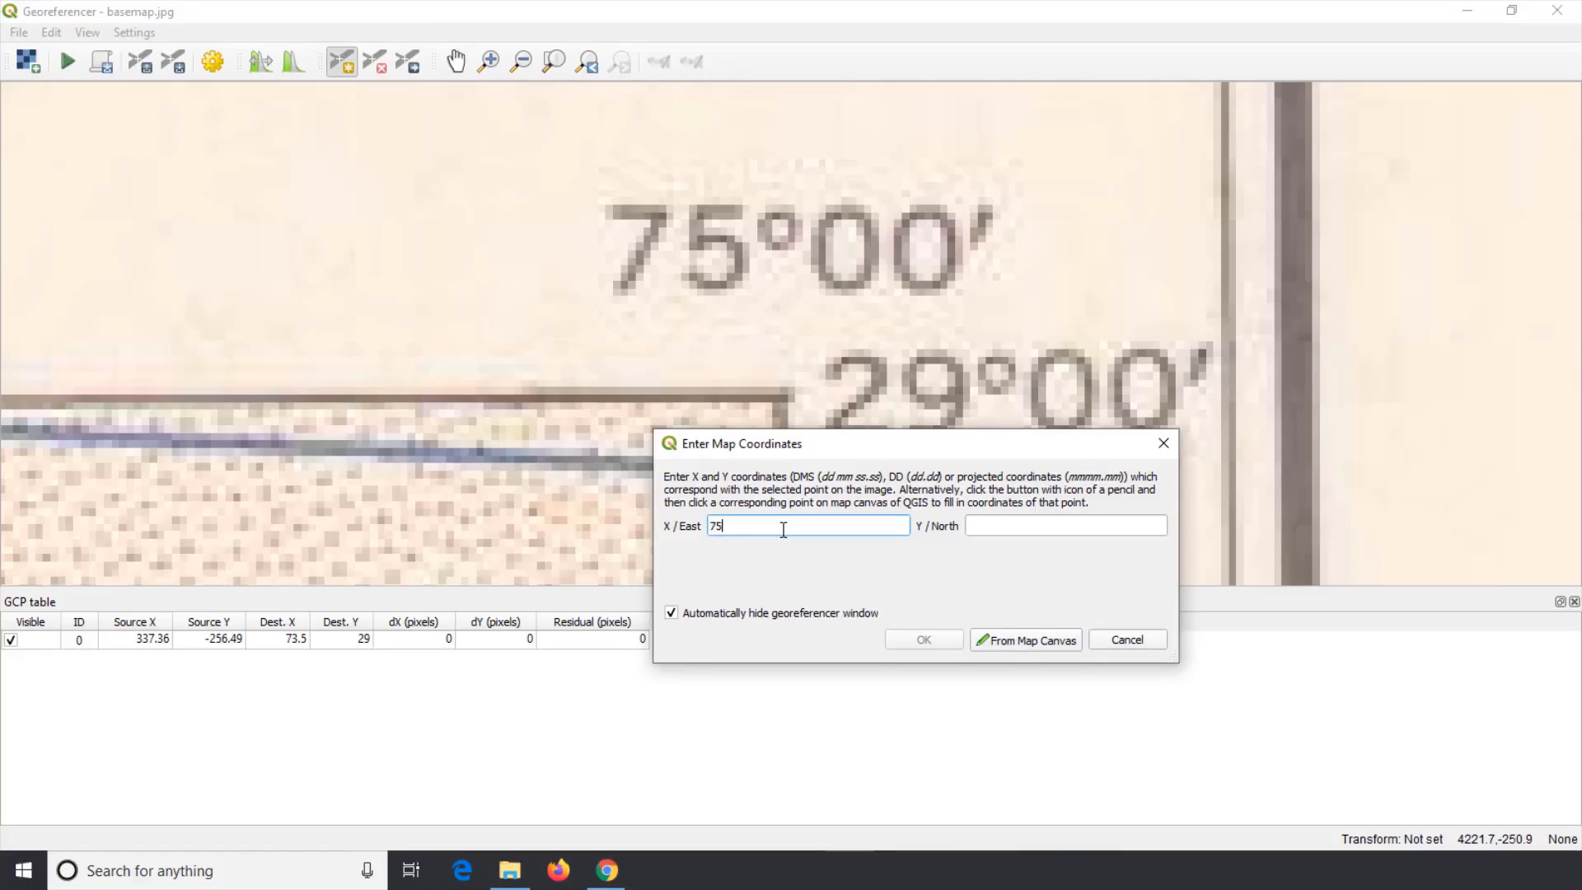
key(Tab)
text(29)
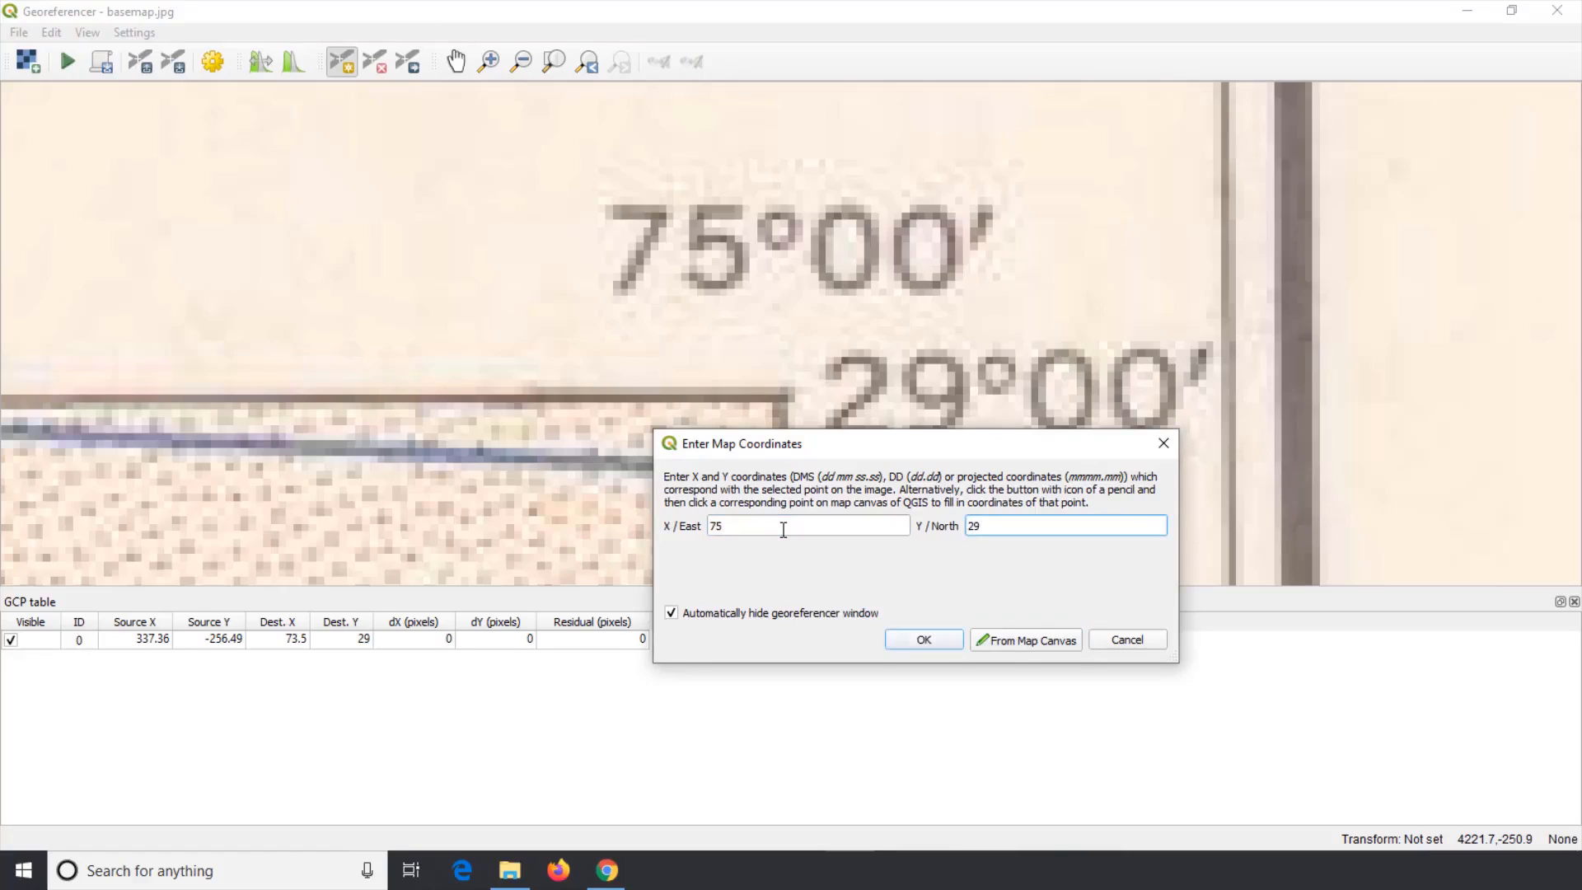
click(915, 640)
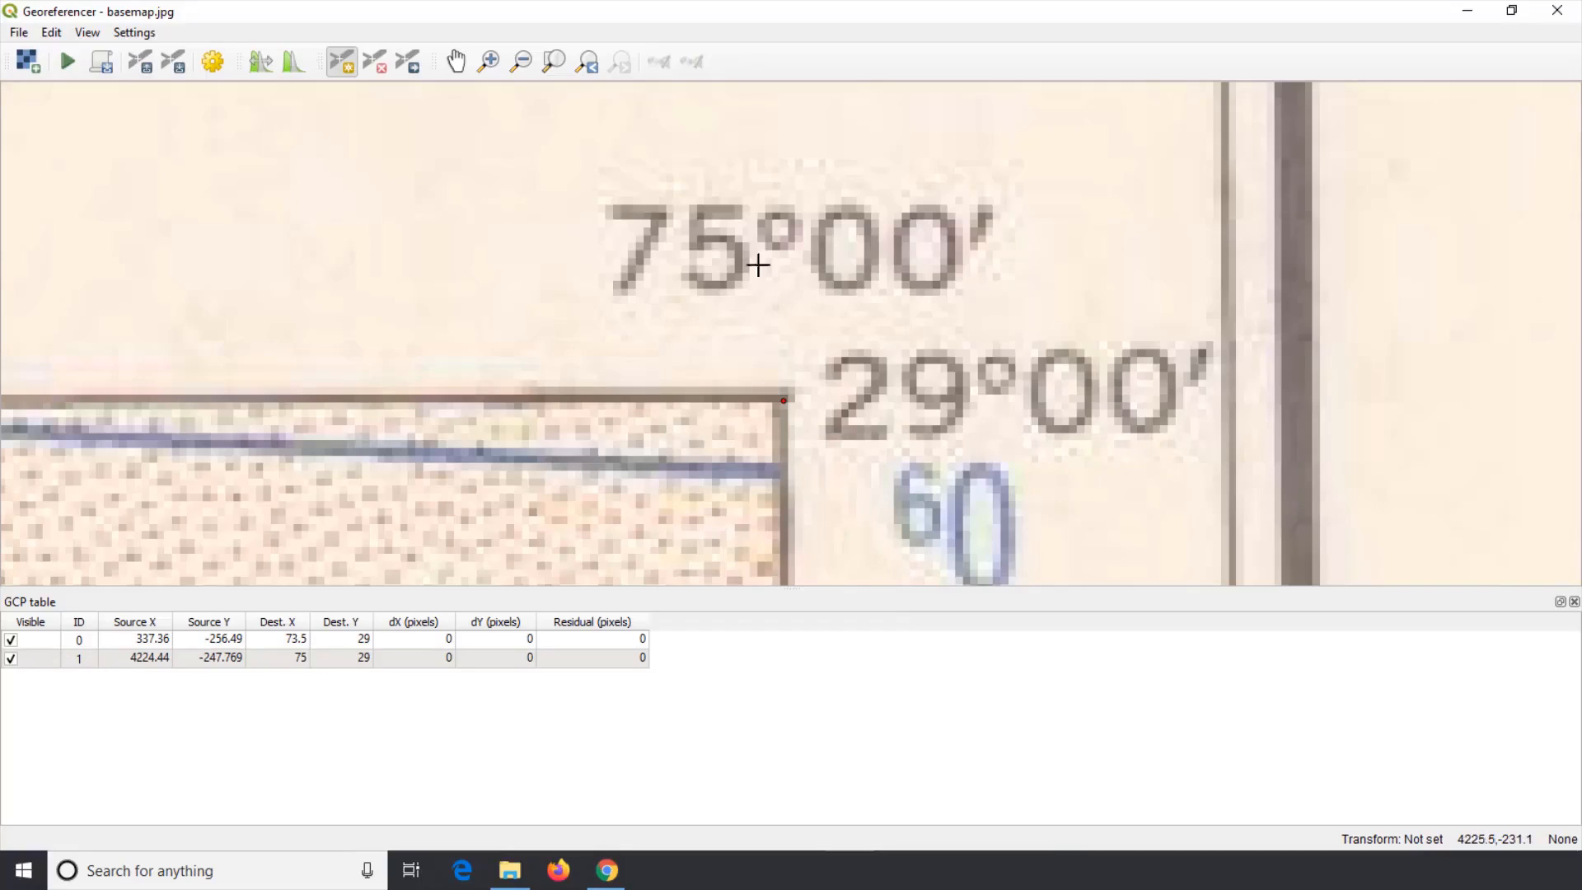
Step: Add a ground control point at the bottom-right corner of the map's neatline
scroll(672, 157, down, 1)
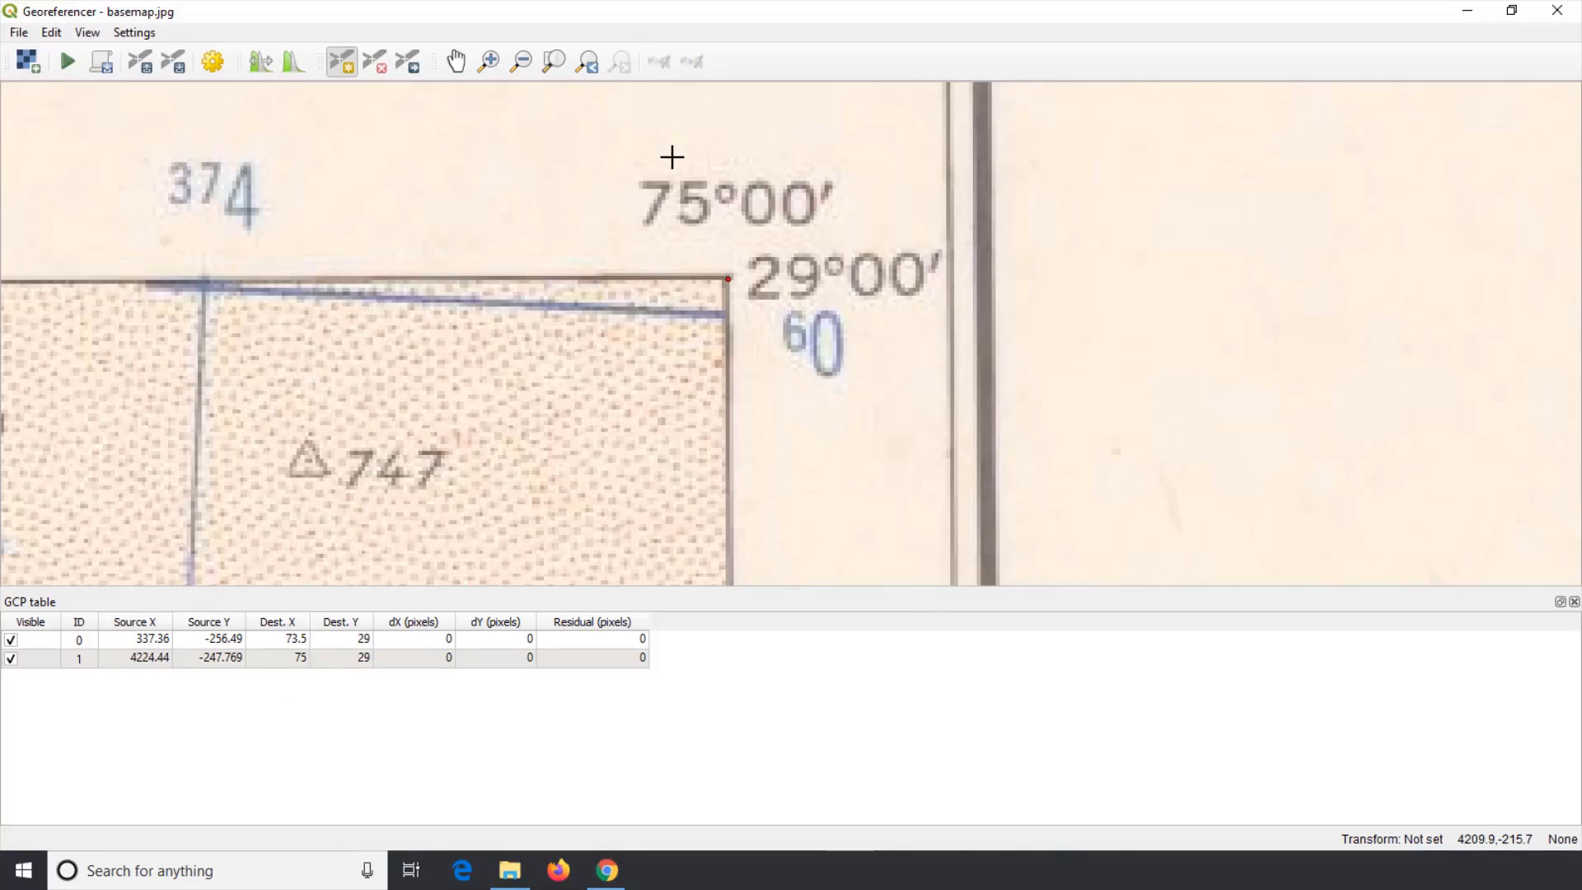
scroll(671, 157, down, 5)
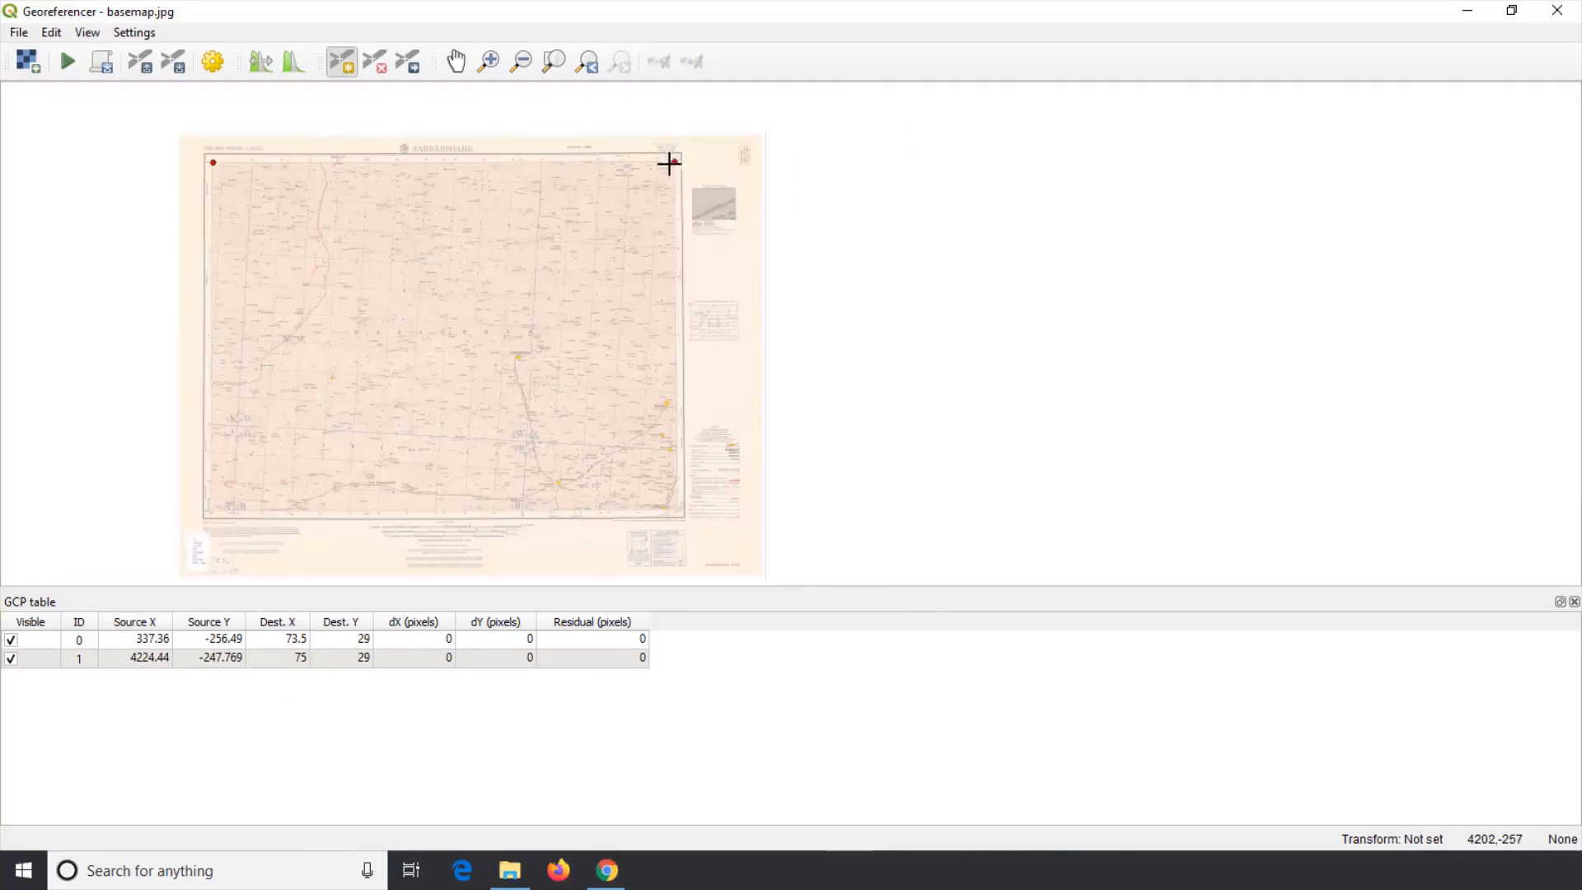
scroll(673, 521, up, 2)
scroll(684, 478, up, 3)
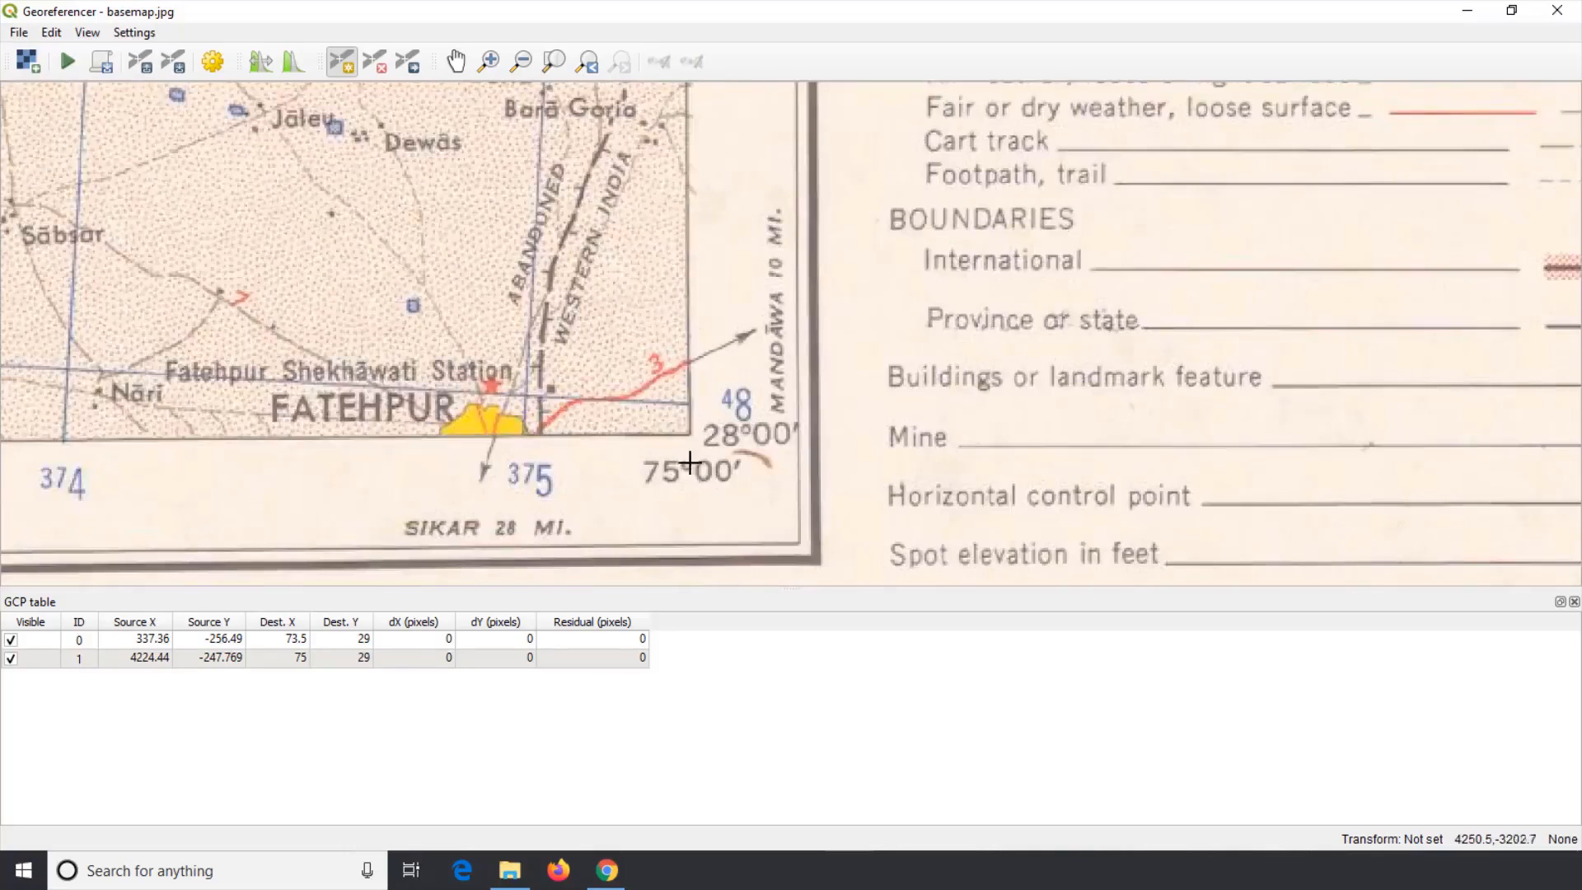
scroll(681, 420, up, 1)
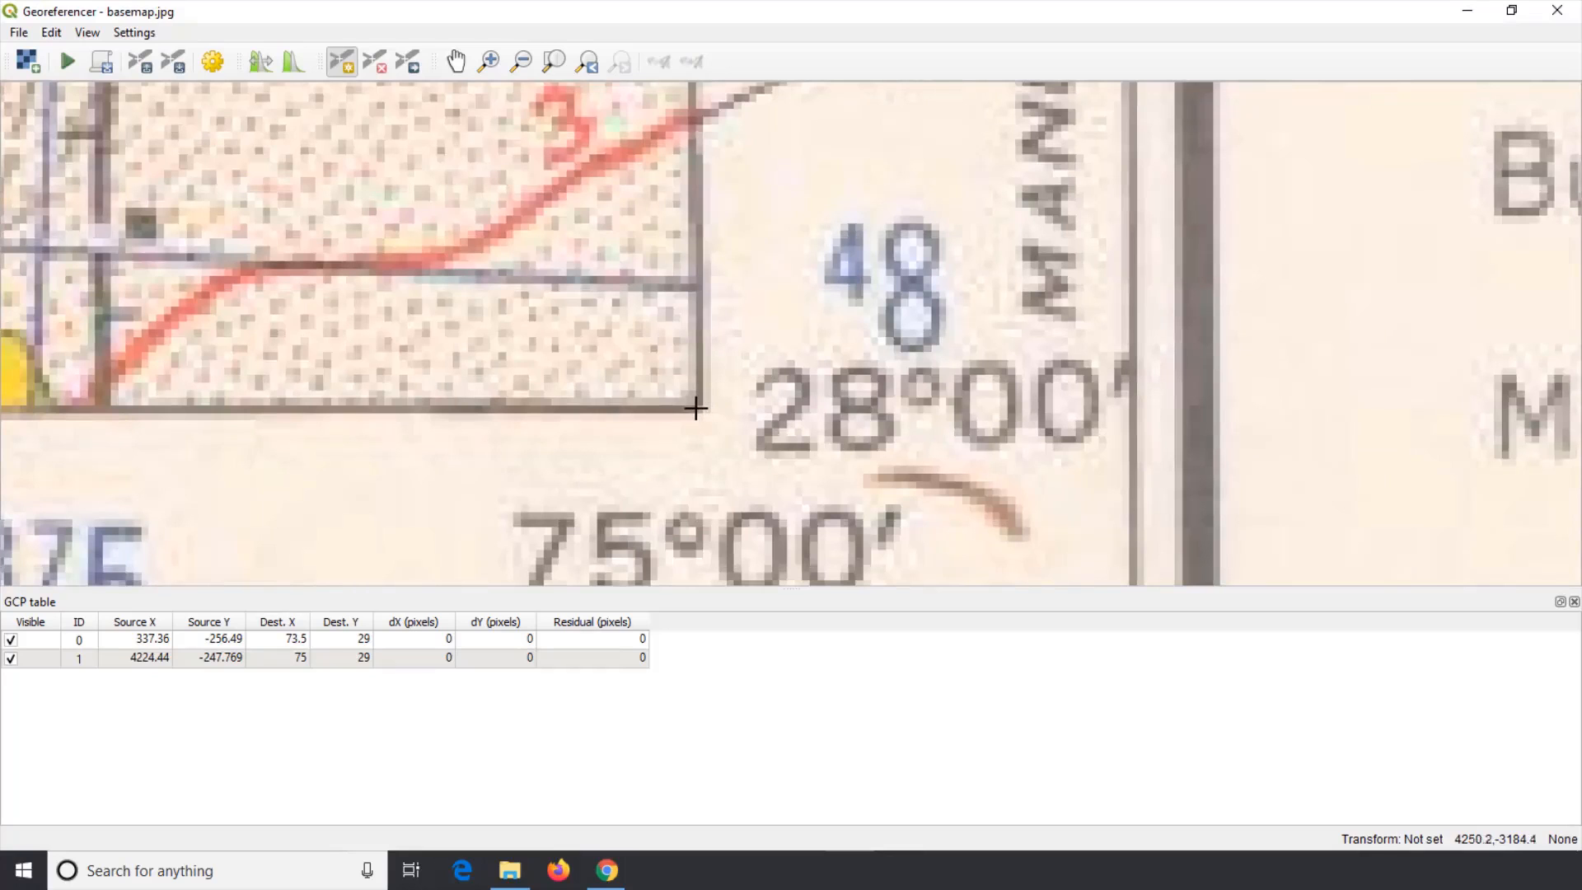
click(696, 407)
Step: Assign the bottom-right control point the coordinates X/East 75 and Y/North 28
drag(787, 450, 325, 198)
click(320, 266)
text(75)
key(Tab)
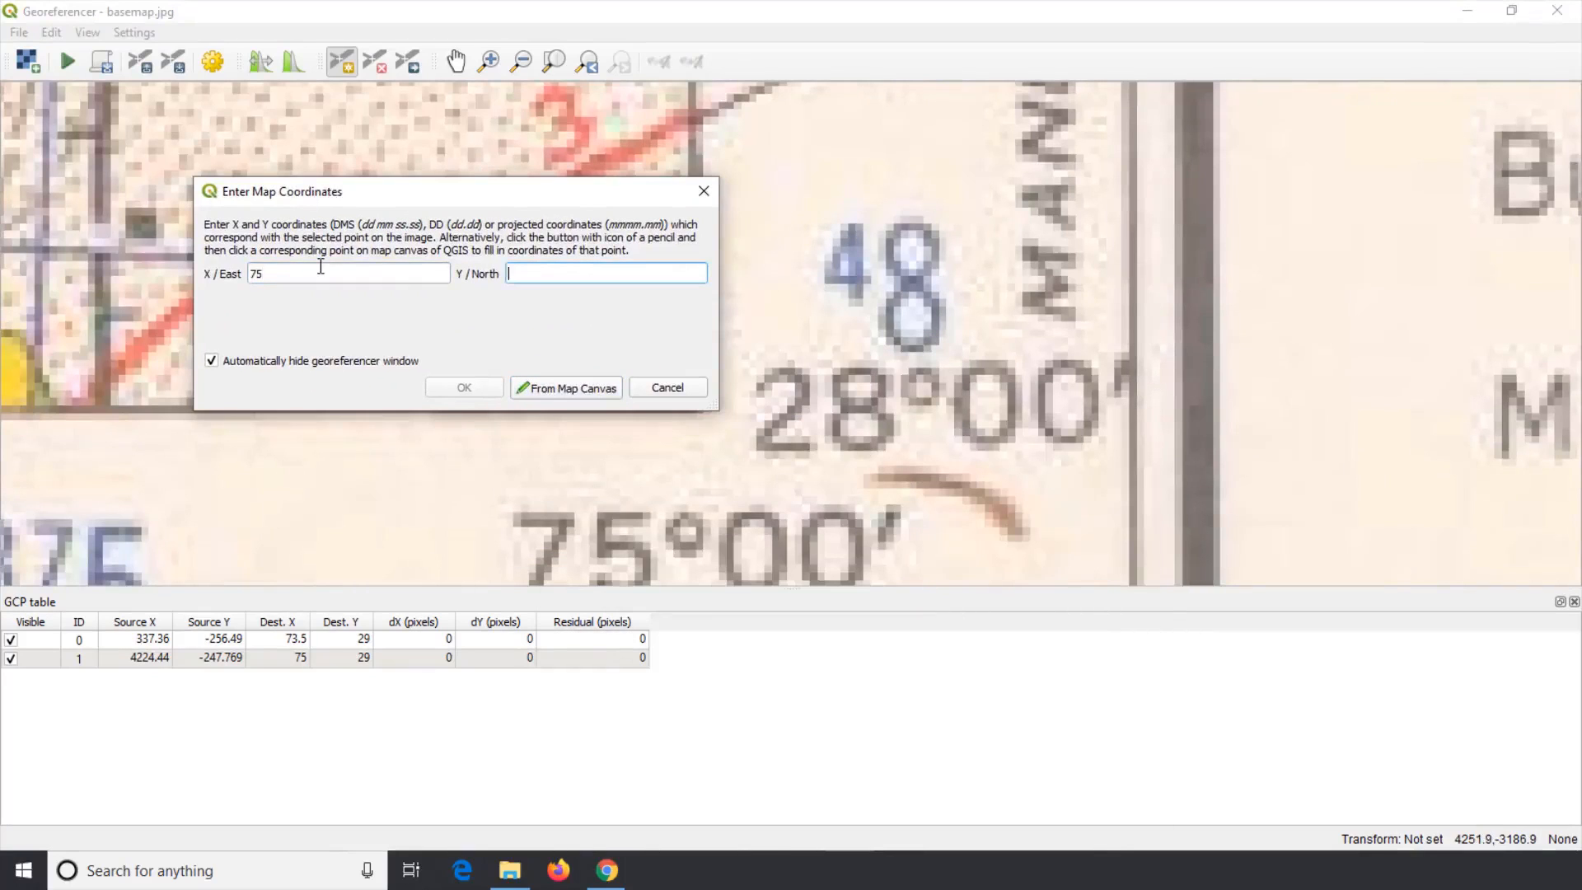
text(28)
click(464, 388)
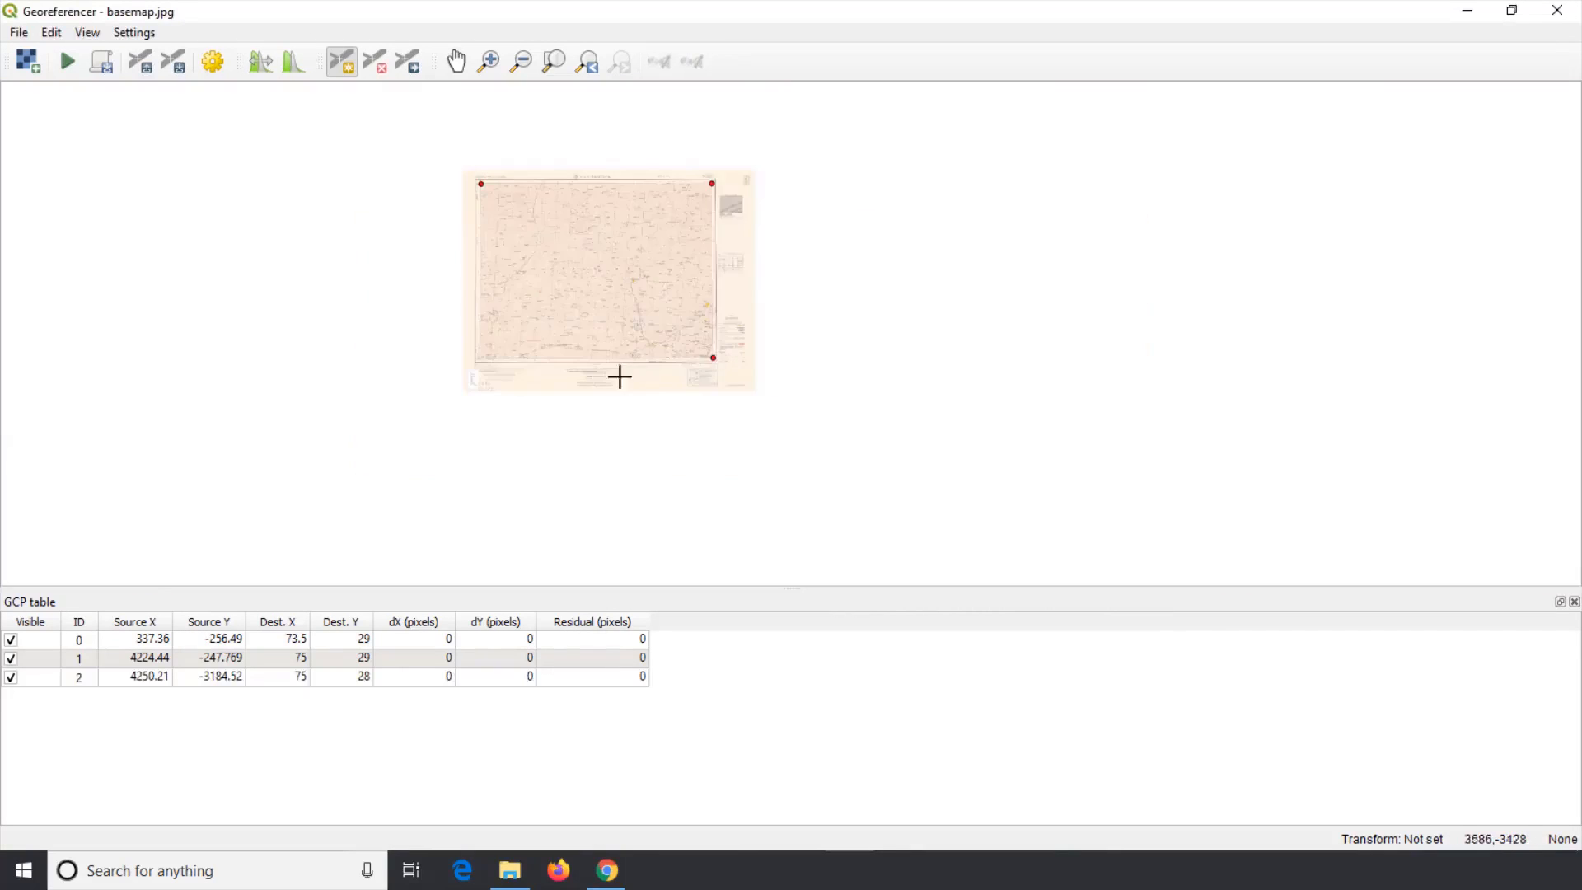
Step: Add a ground control point at the bottom-left corner of the map's neatline
scroll(475, 360, up, 2)
scroll(528, 368, up, 1)
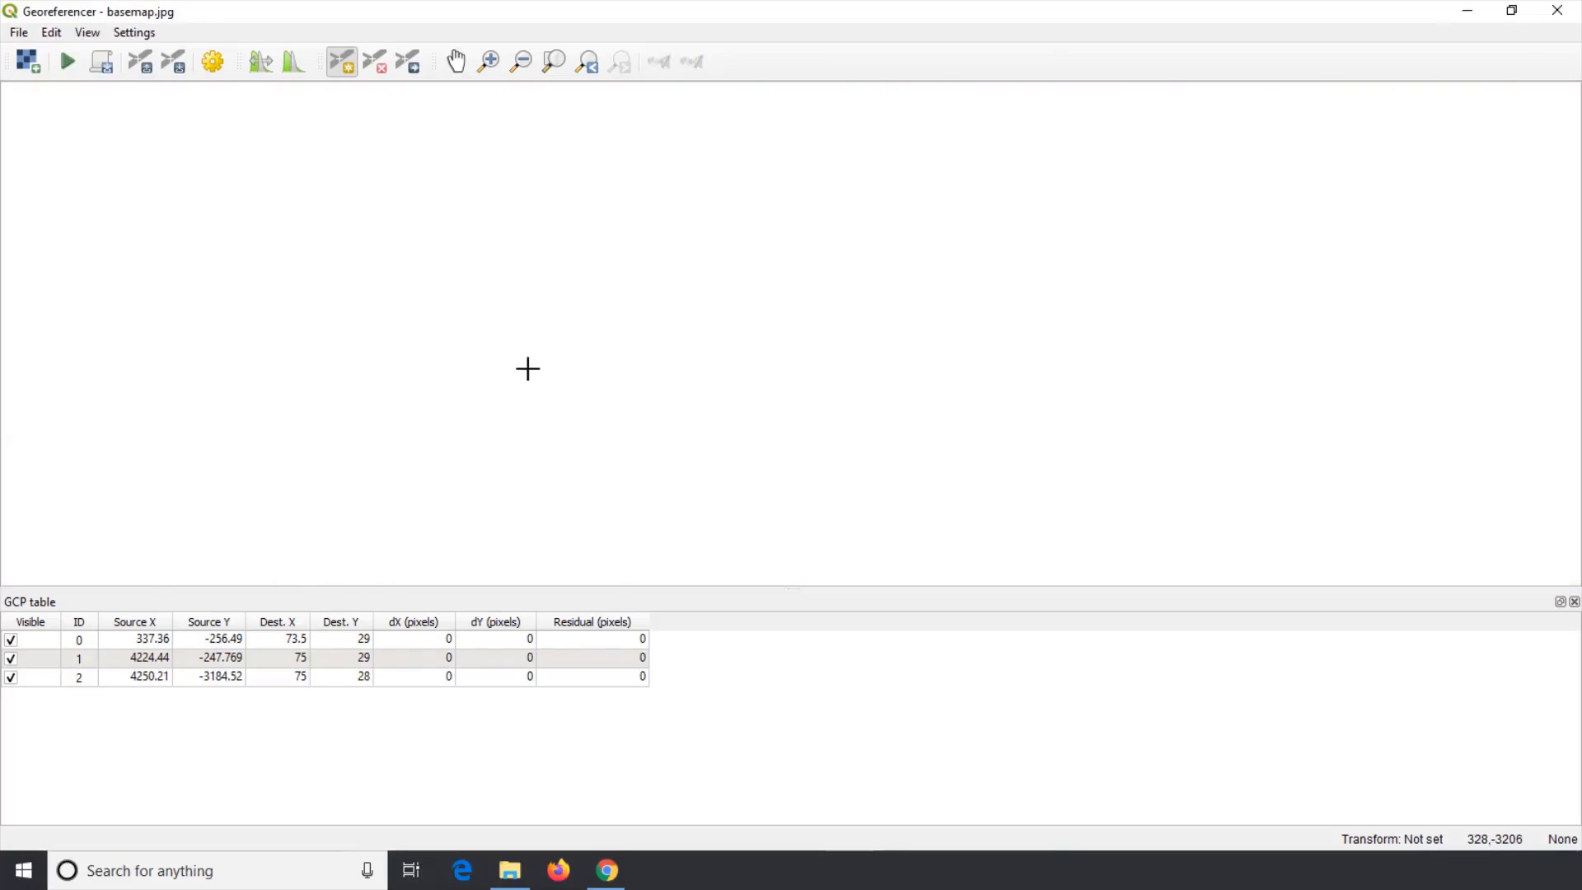
scroll(524, 363, up, 1)
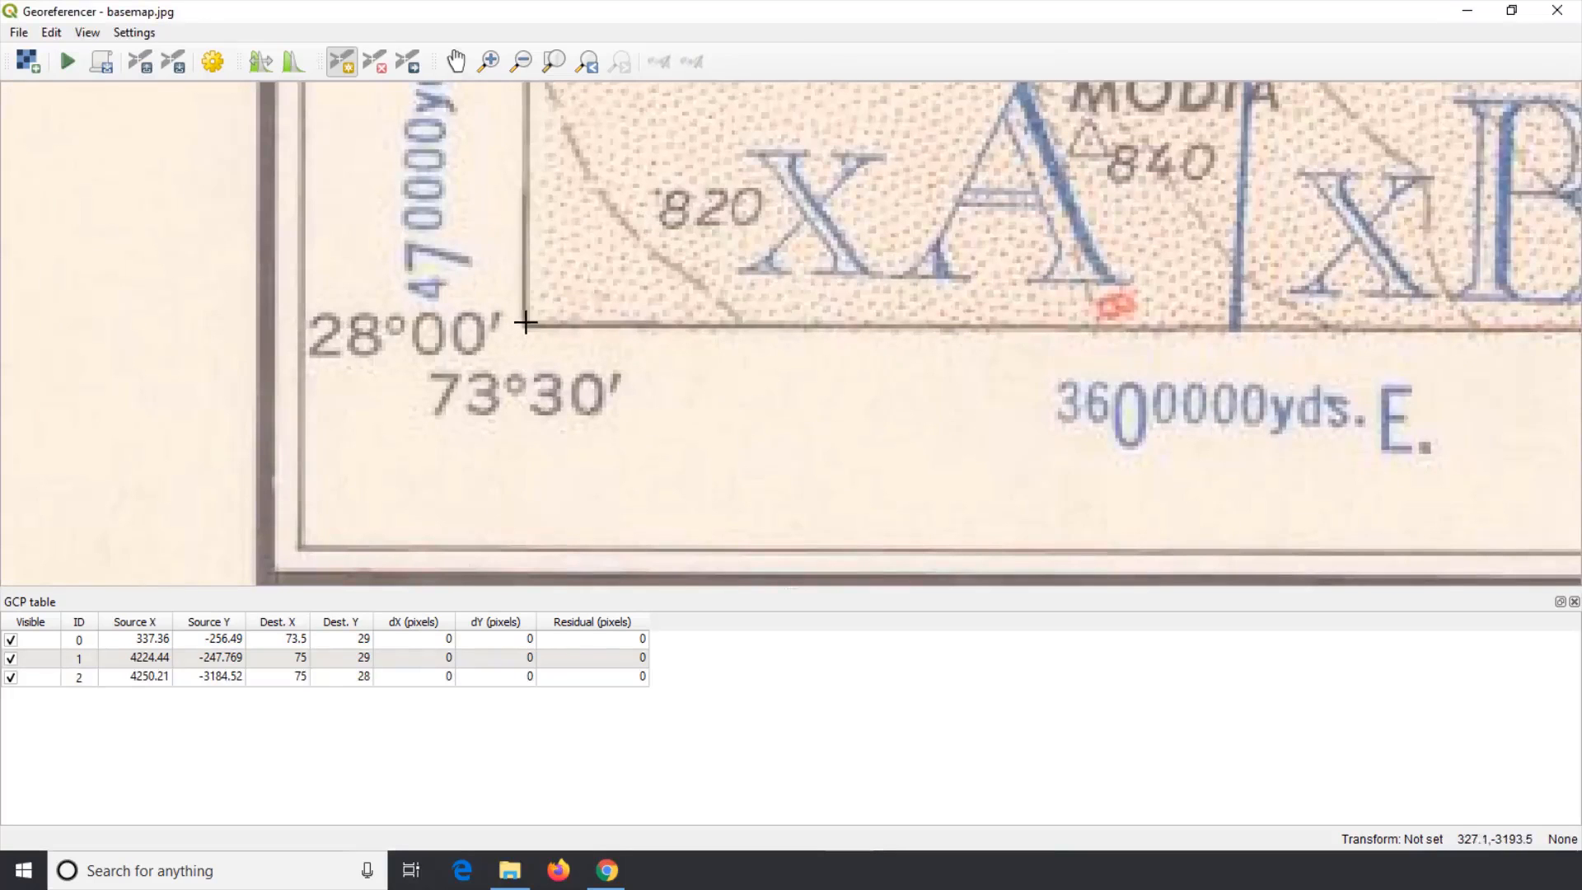
click(526, 322)
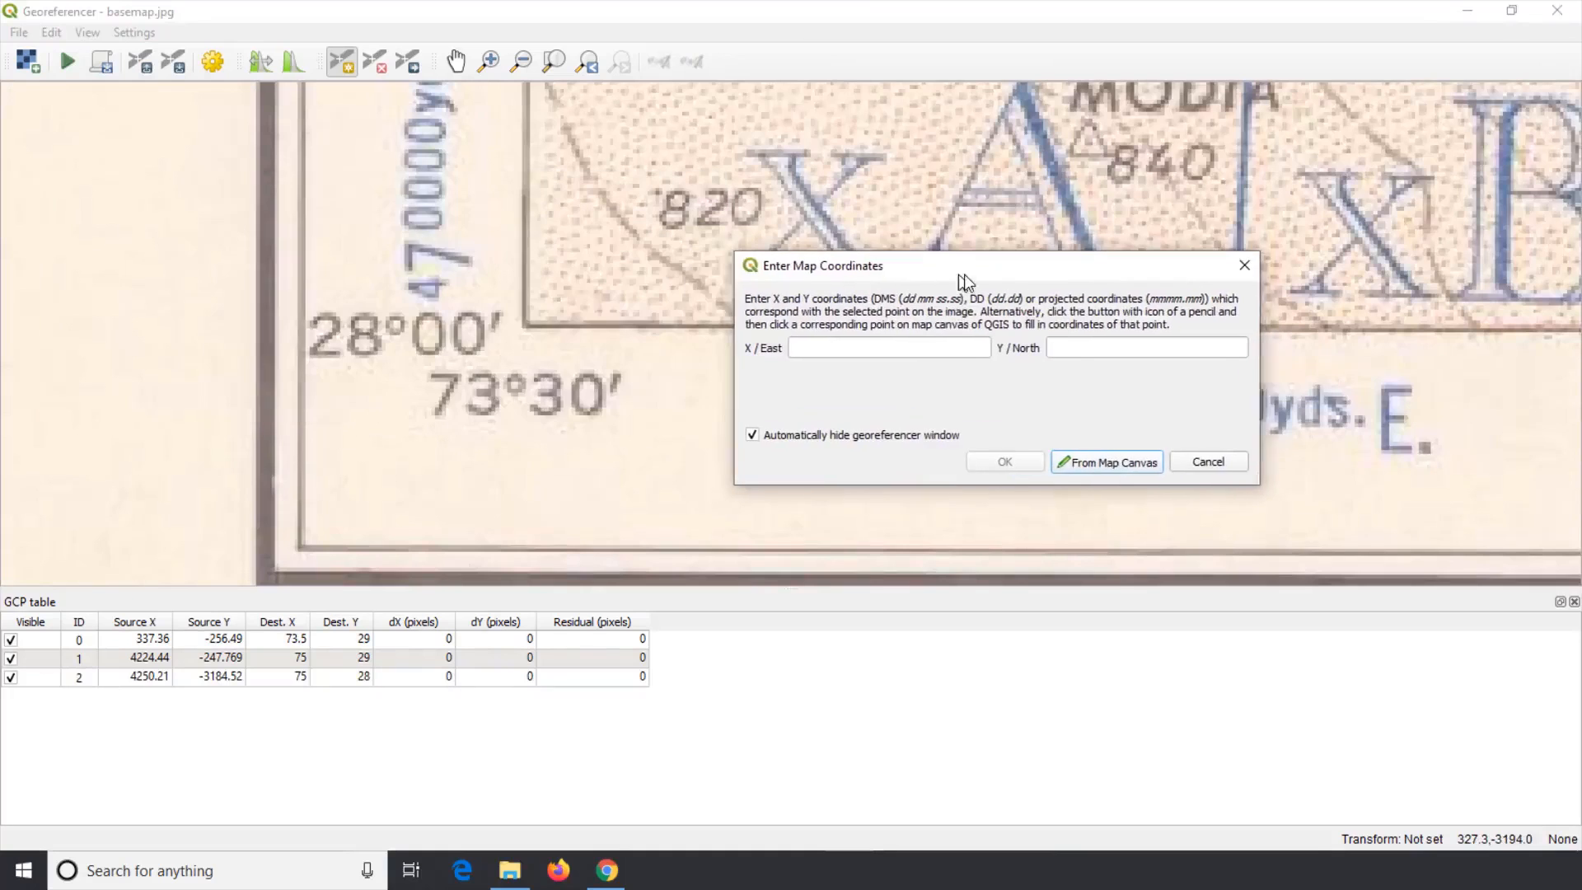
Step: Assign the bottom-left control point the coordinates X/East 73 30 and Y/North 28
drag(966, 282, 971, 282)
click(918, 349)
text(73)
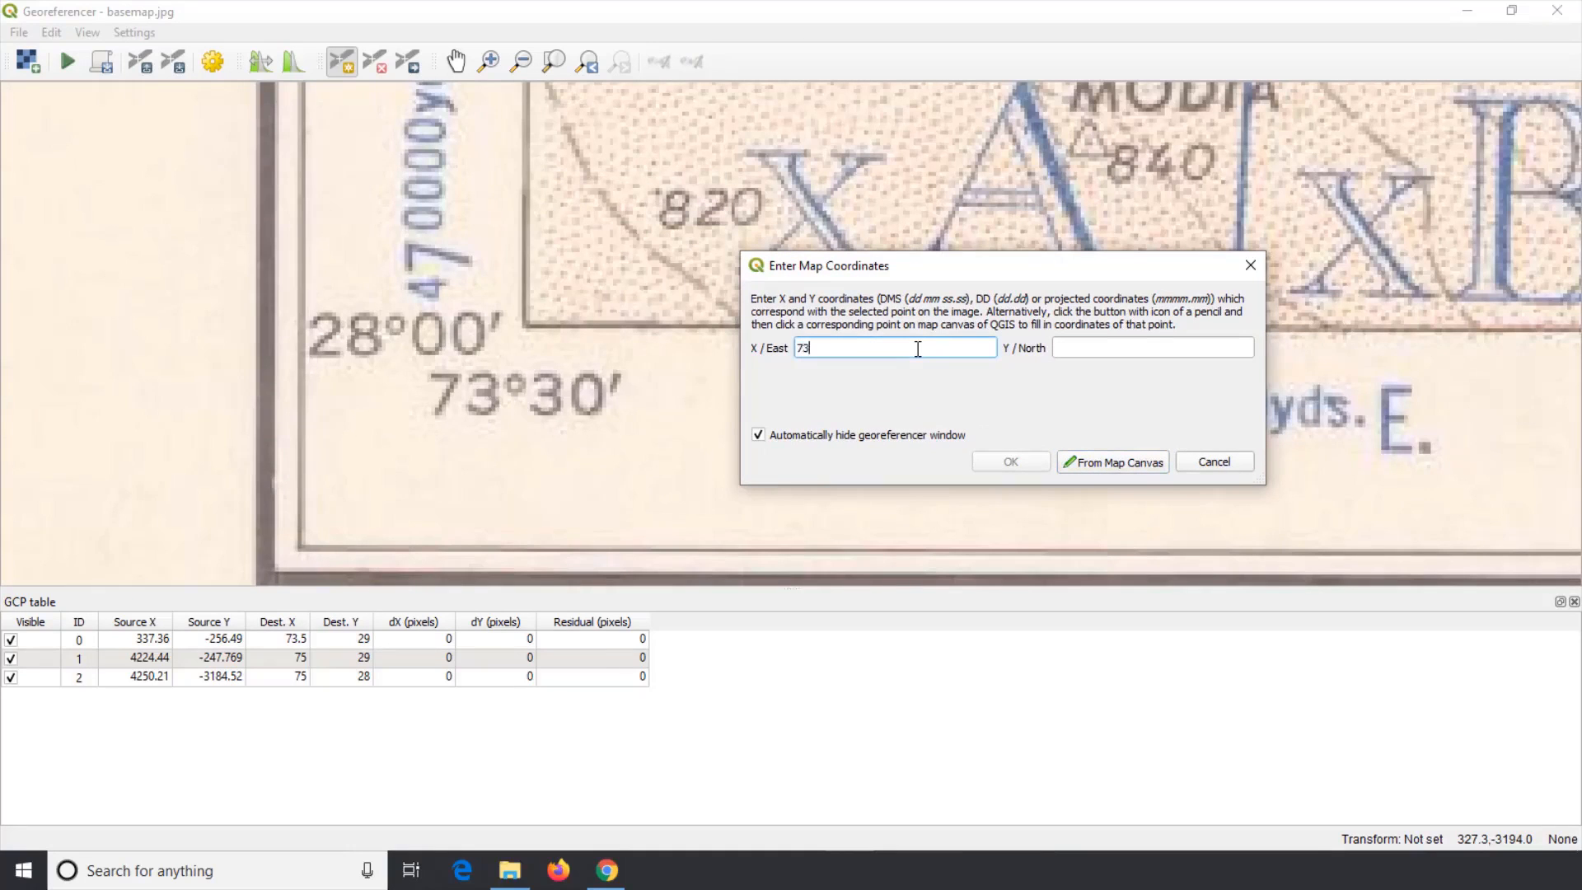
text( 30)
key(Tab)
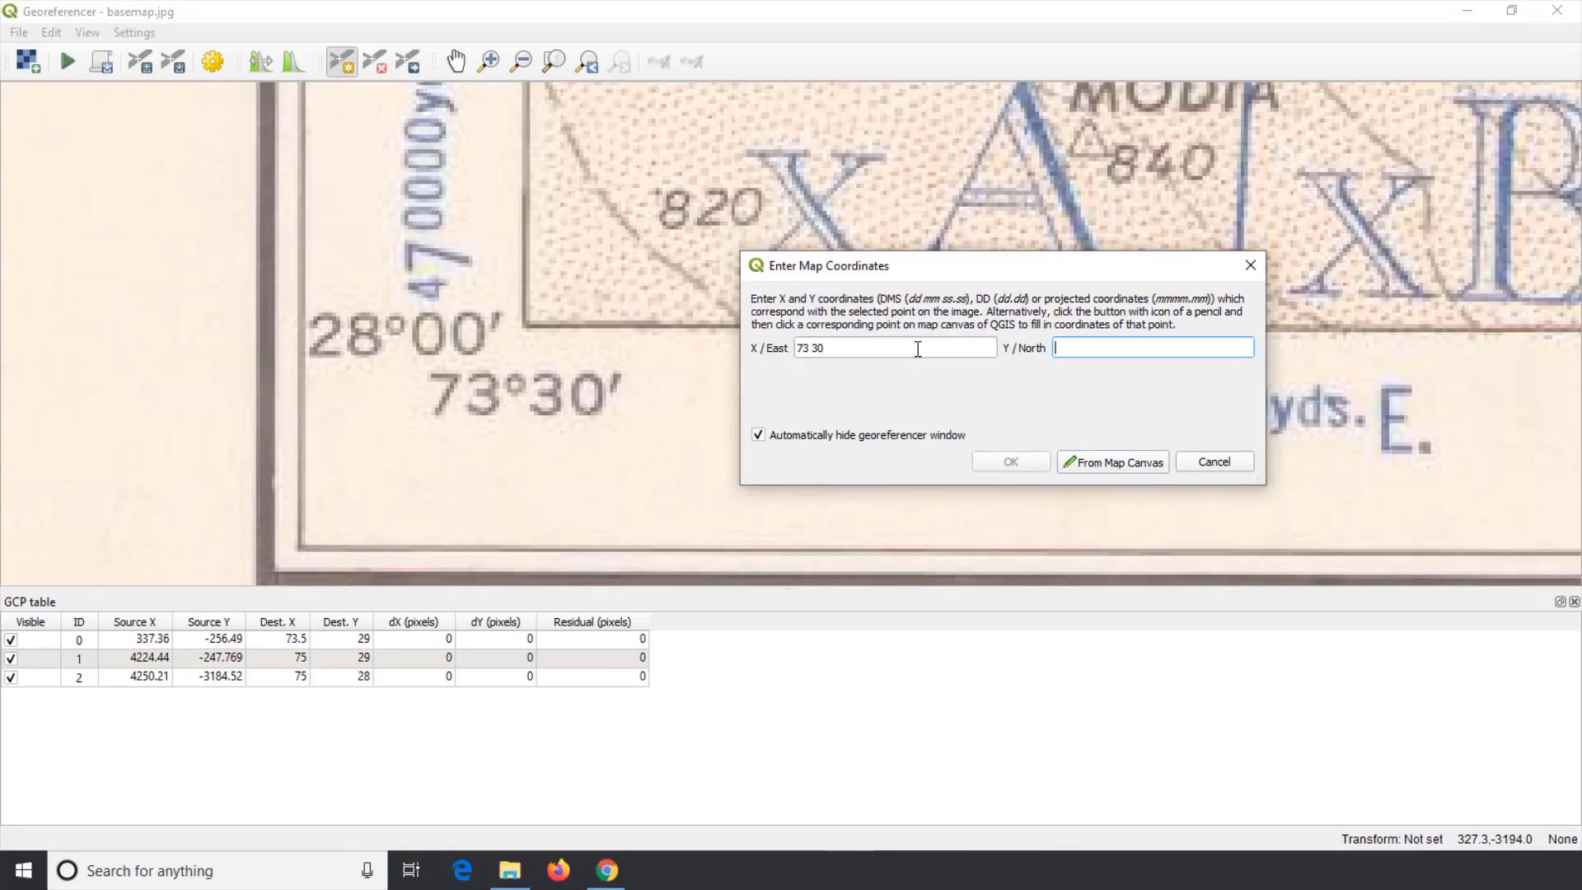
text(28)
click(1011, 462)
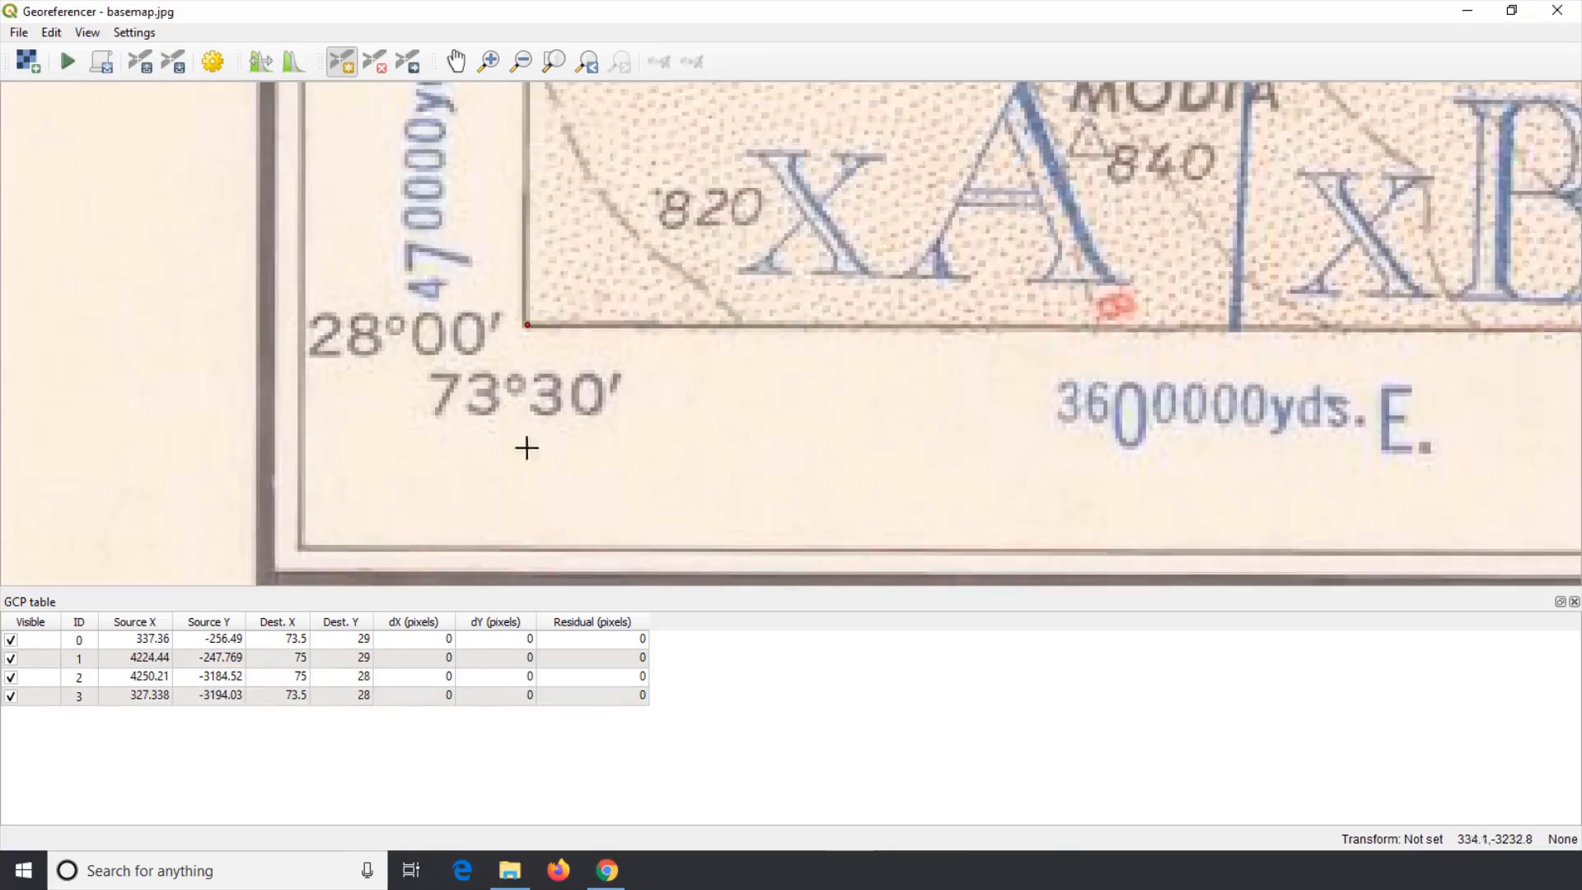
Step: Review the four control points' visibility and their source and destination coordinates in the GCP table
click(10, 640)
click(11, 658)
click(10, 696)
click(11, 677)
click(11, 659)
click(11, 639)
click(136, 636)
click(196, 636)
click(278, 639)
click(354, 636)
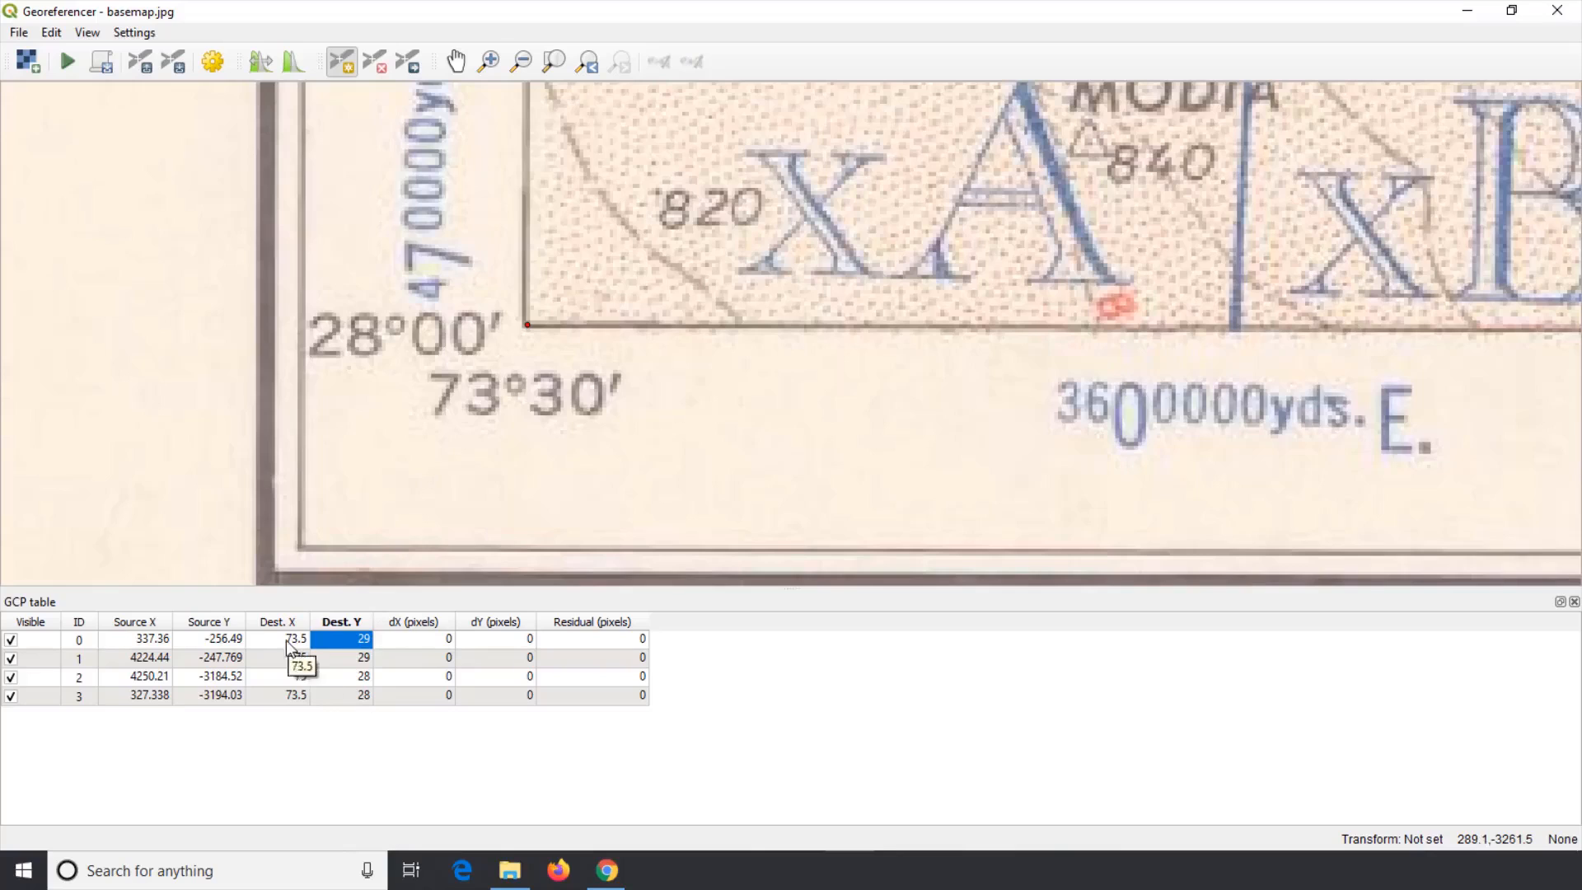
key(Left)
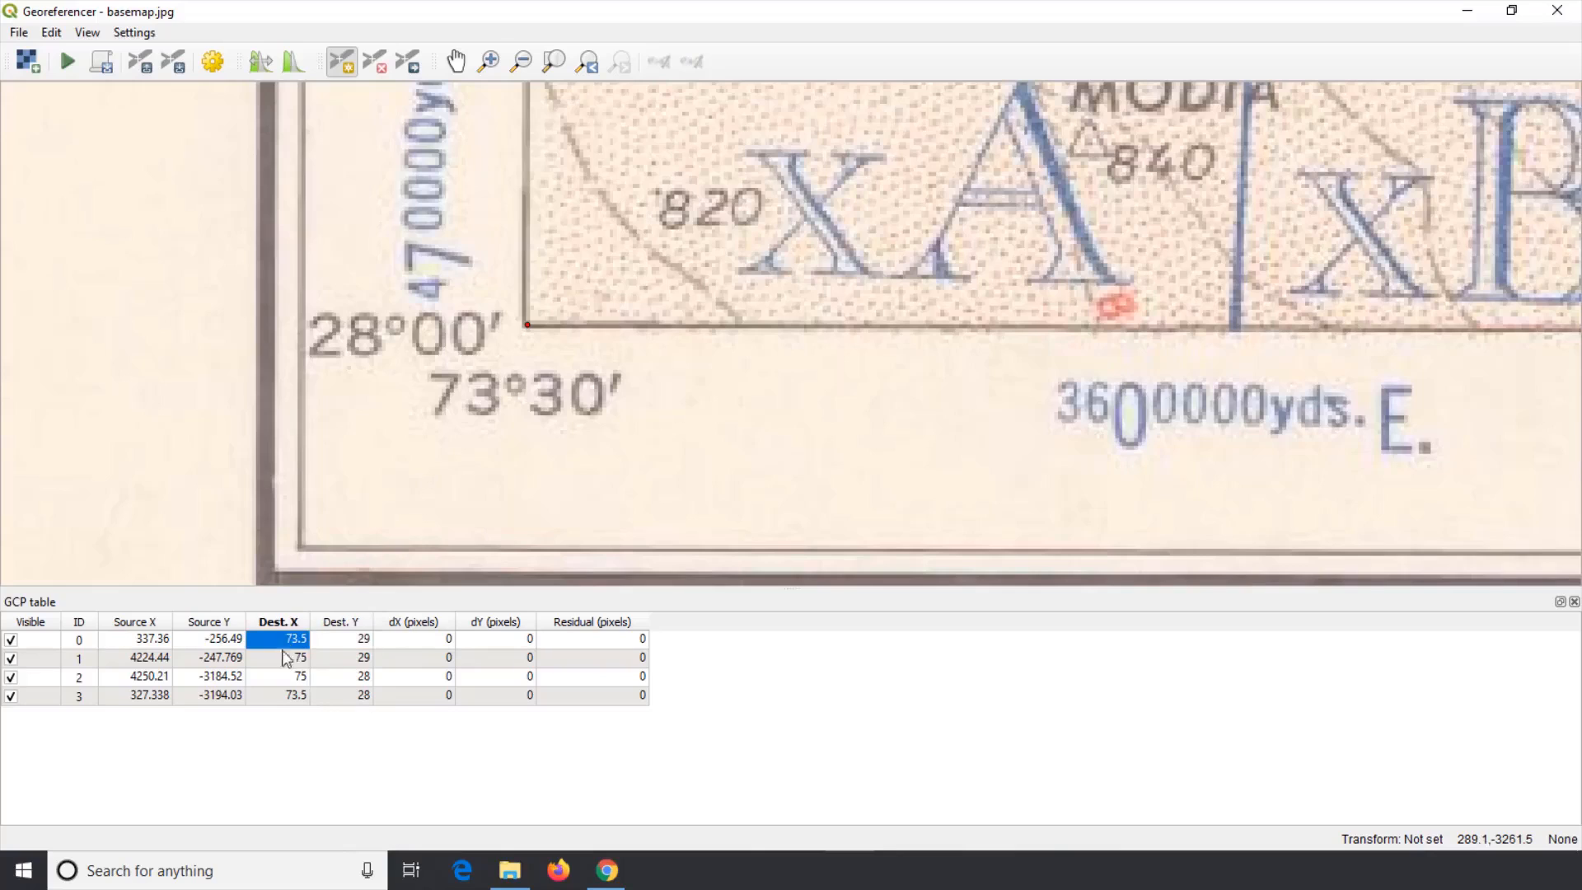
click(271, 700)
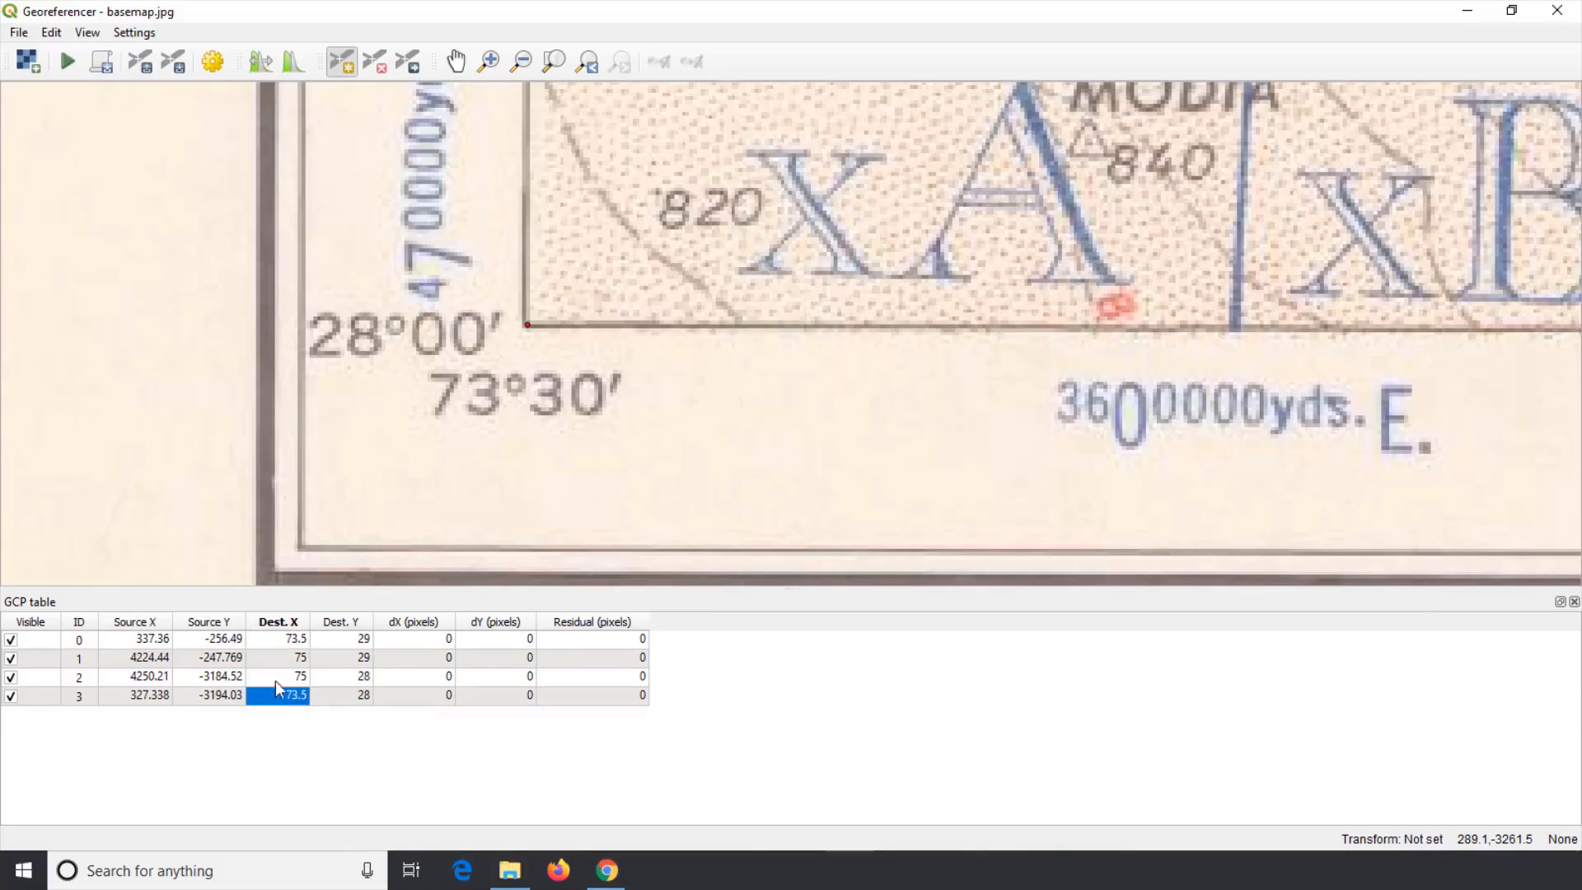
click(287, 642)
Step: Switch to the PowerPoint slide show showing the degree-minute-second table for latitude and longitude
mouse_move(752, 870)
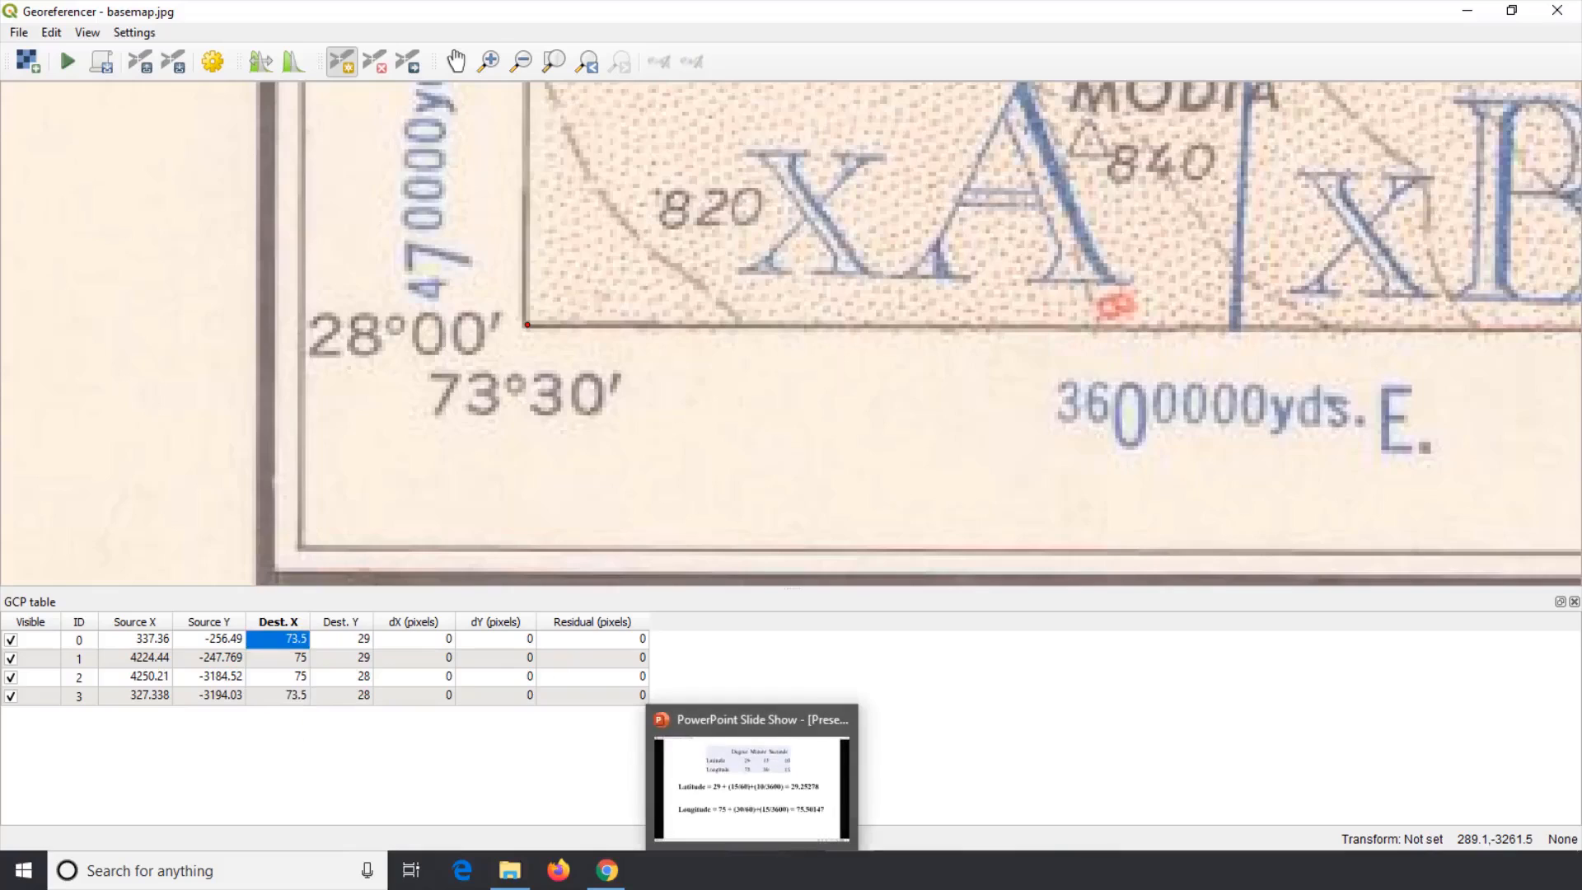
click(651, 709)
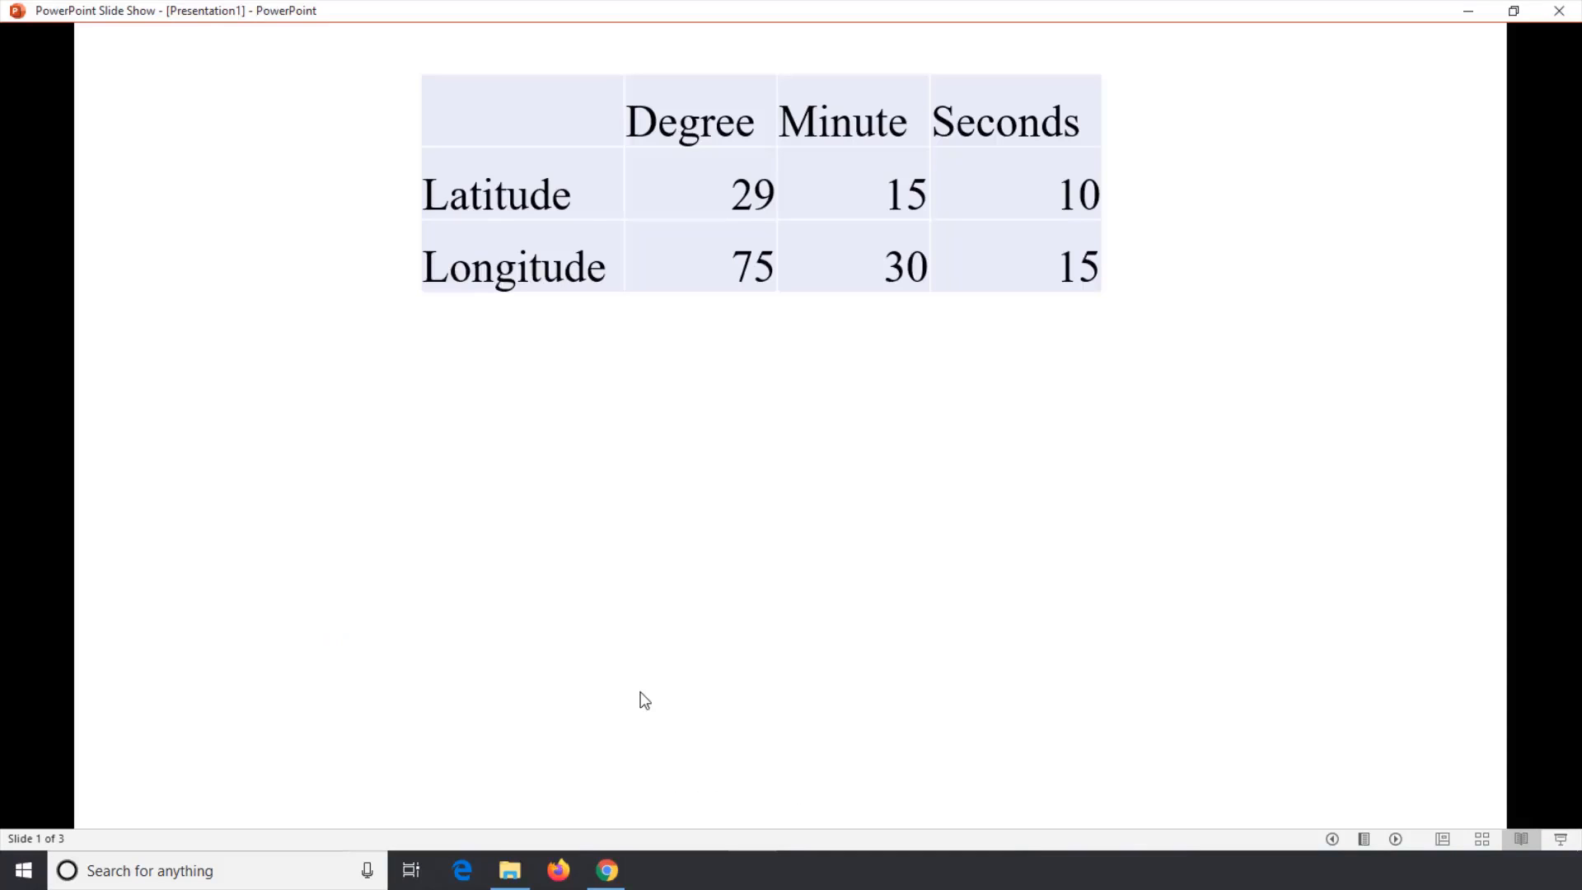
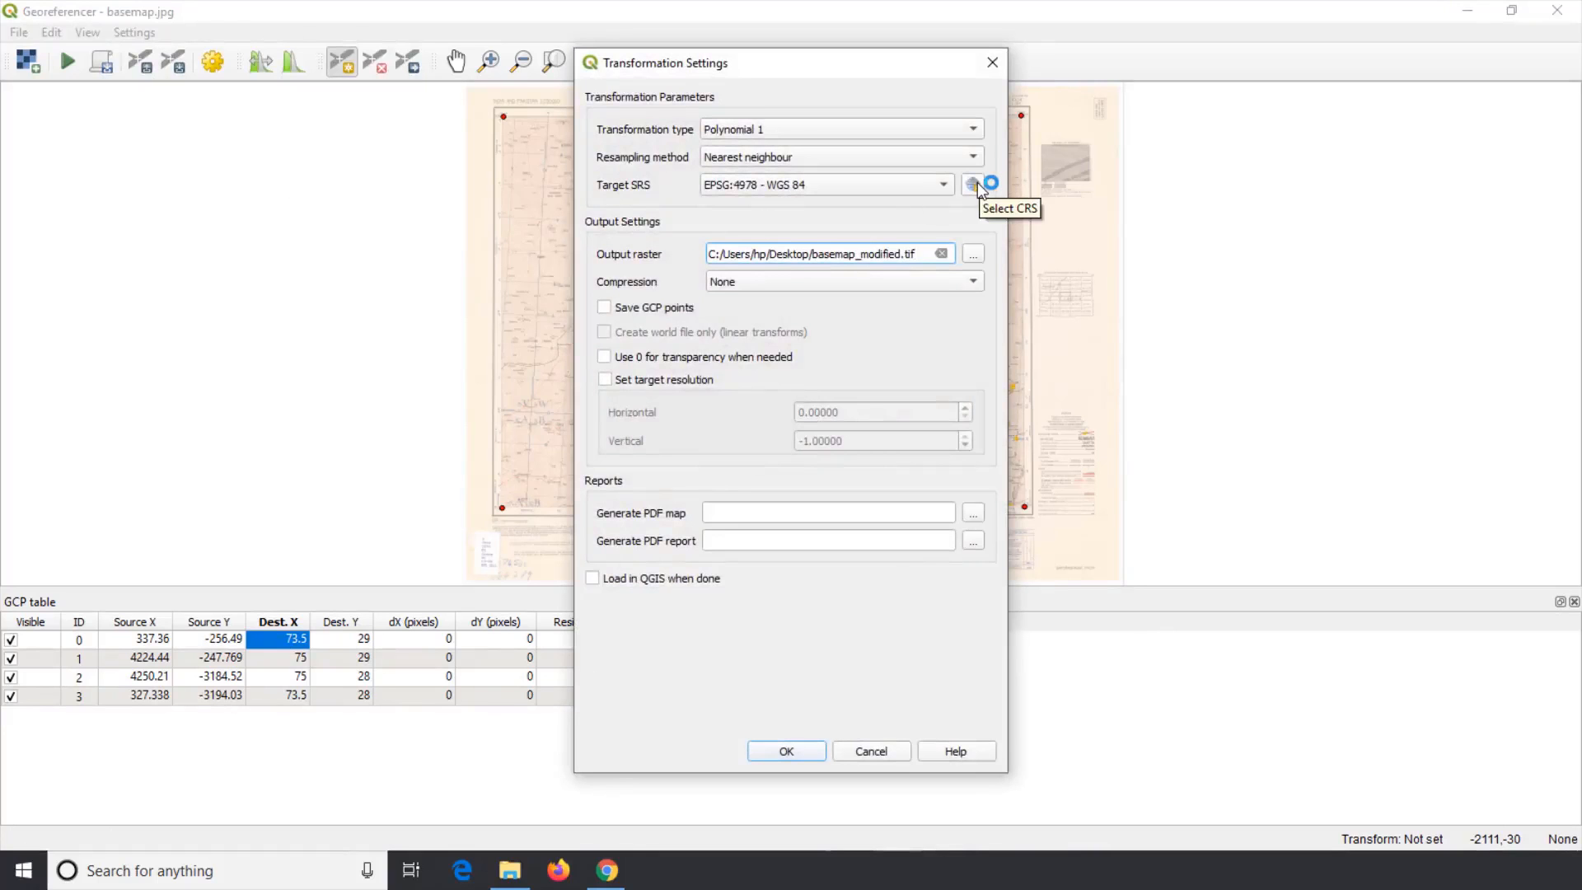
Step: Set the transformation's target SRS to EPSG:4326 - WGS 84 by searching the CRS list for WGS 84
click(975, 184)
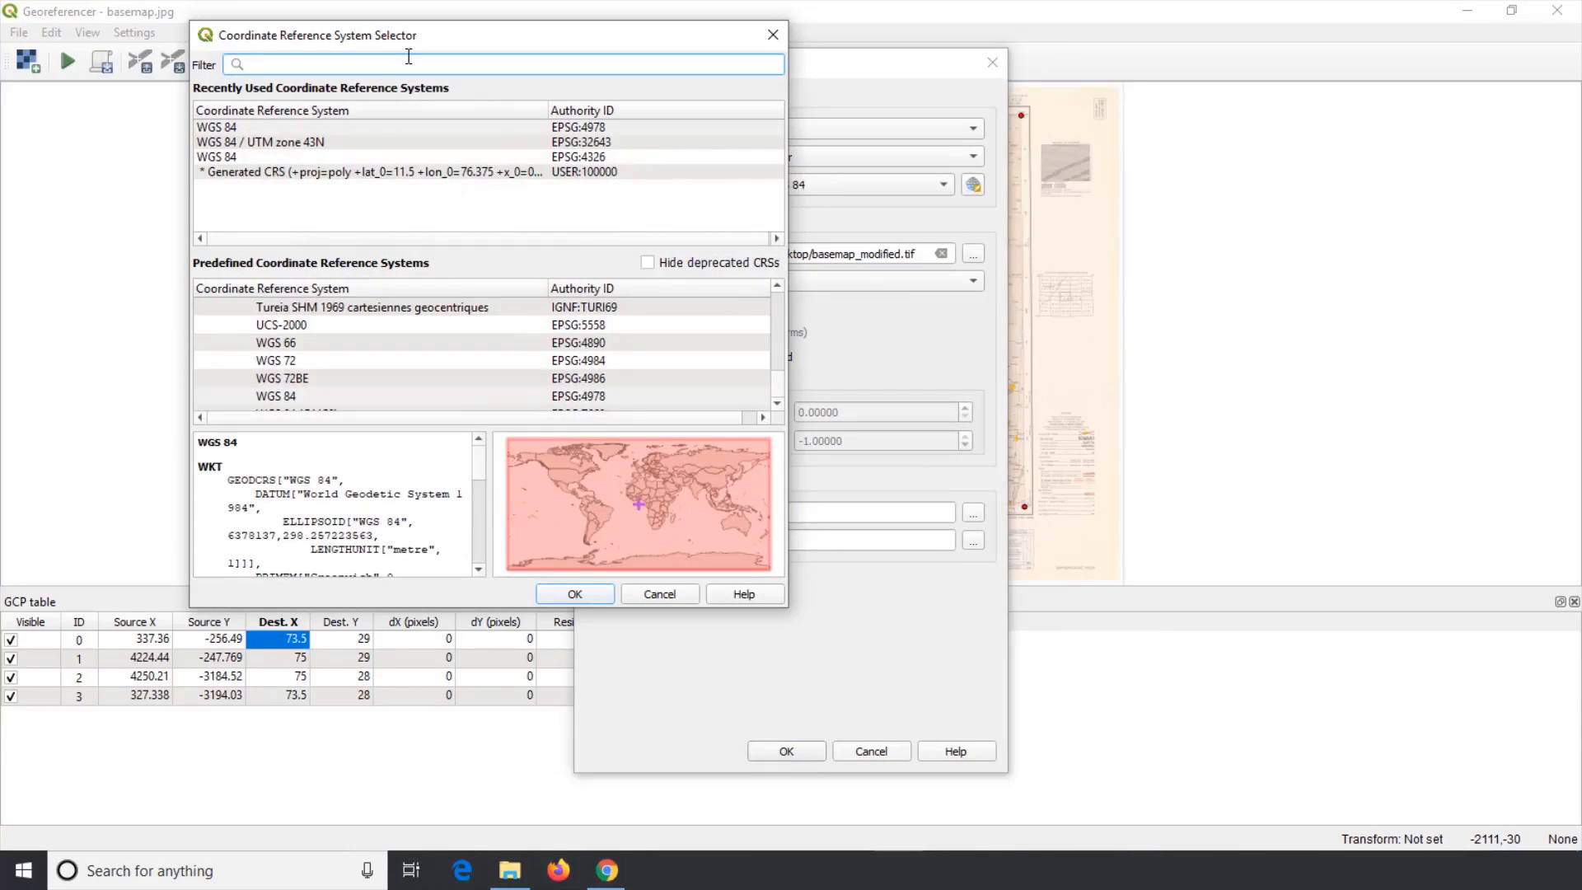
text(WGS 8)
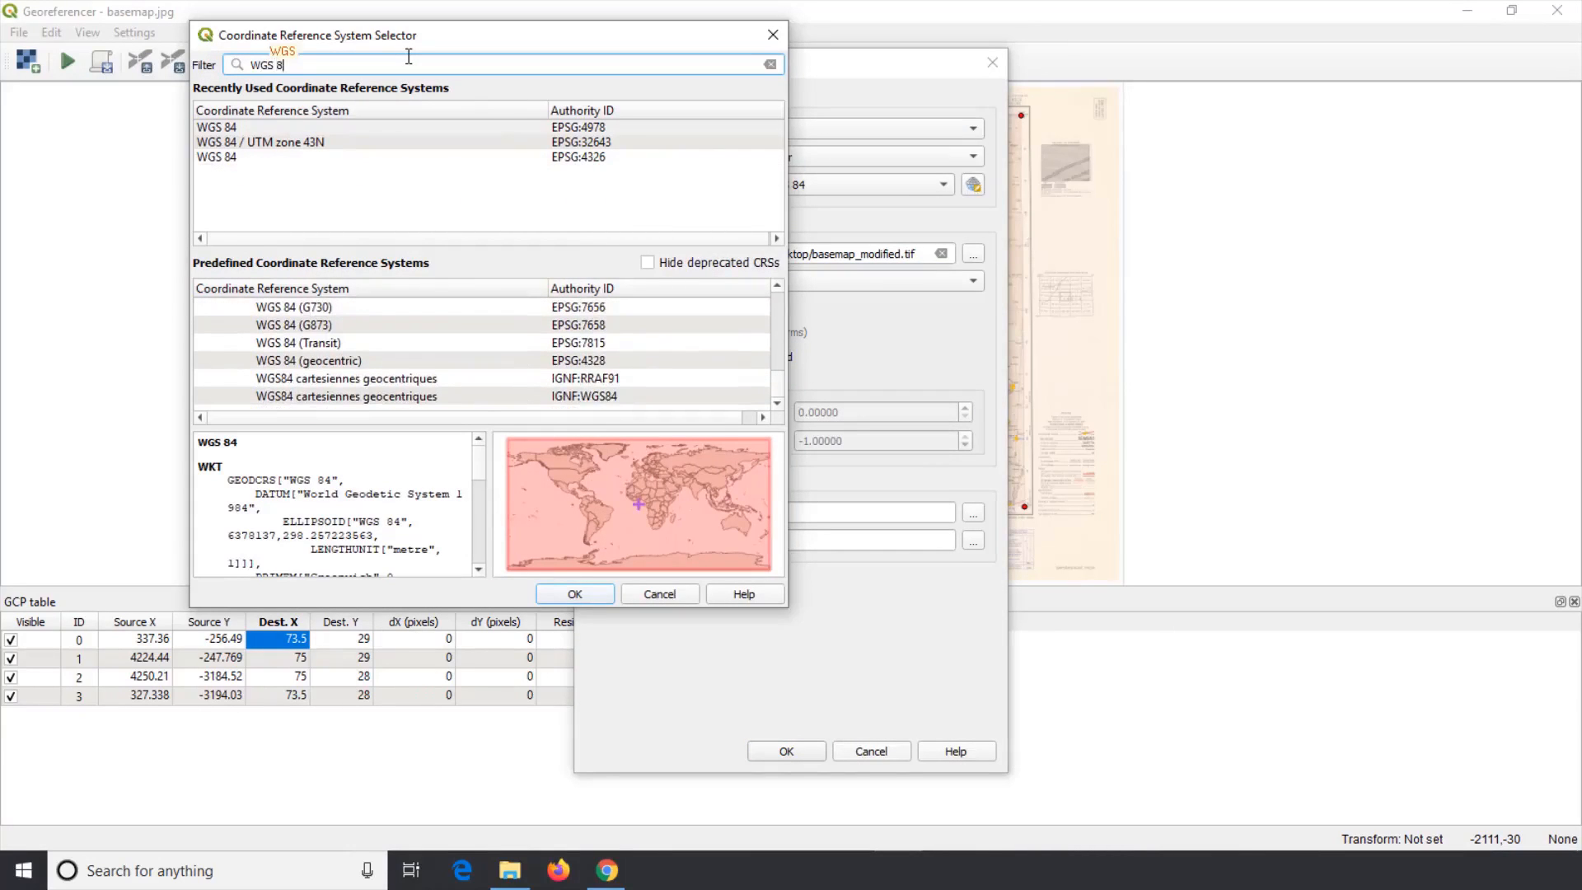
text(4)
click(777, 286)
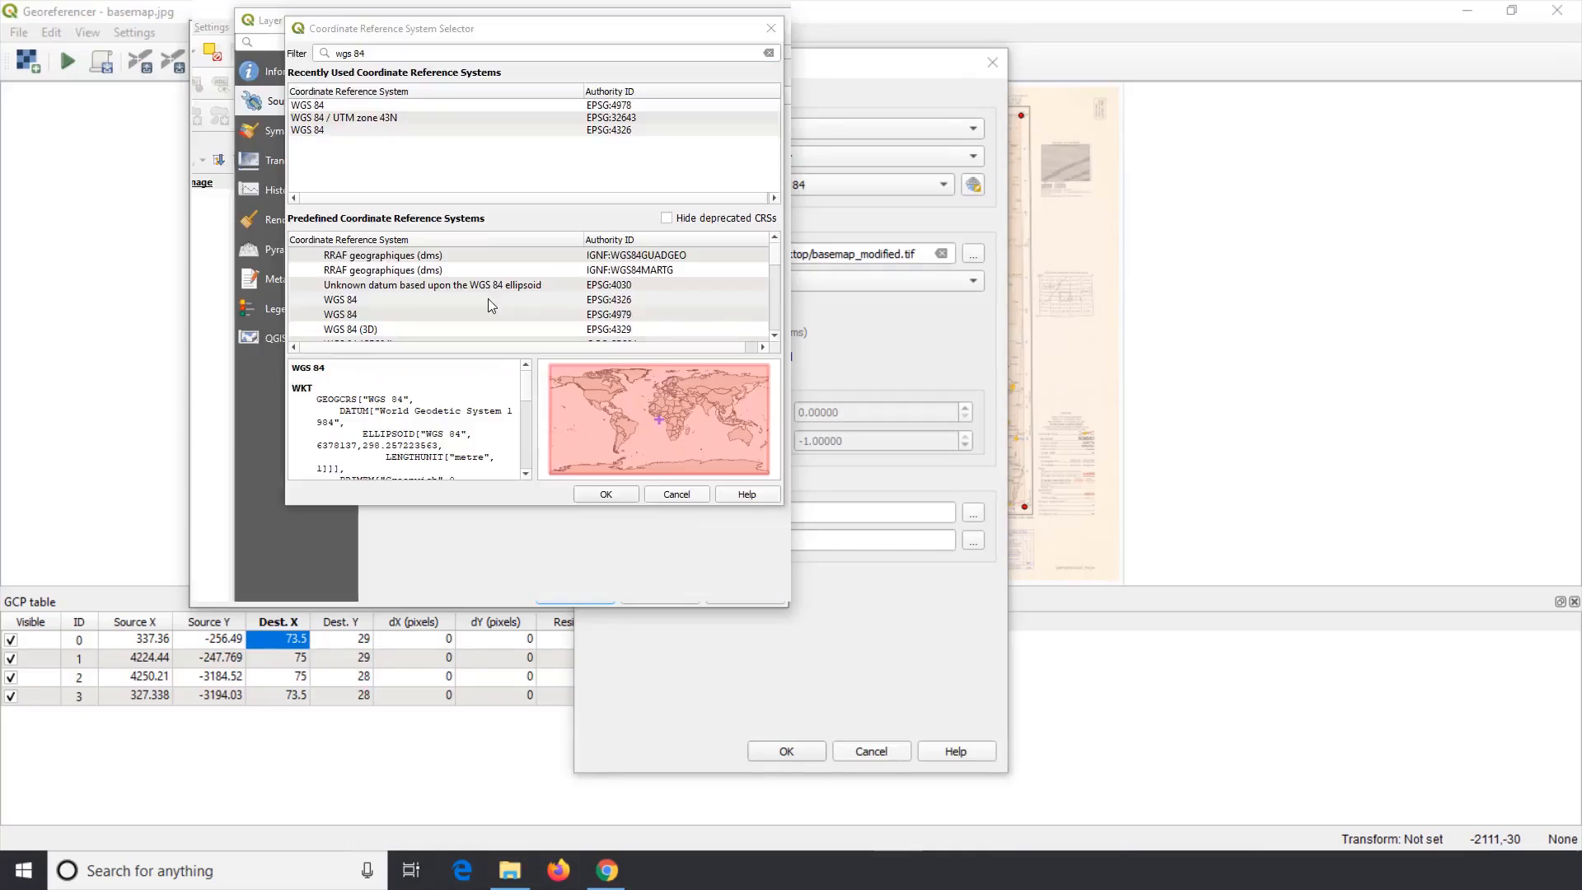
click(488, 299)
scroll(488, 298, down, 3)
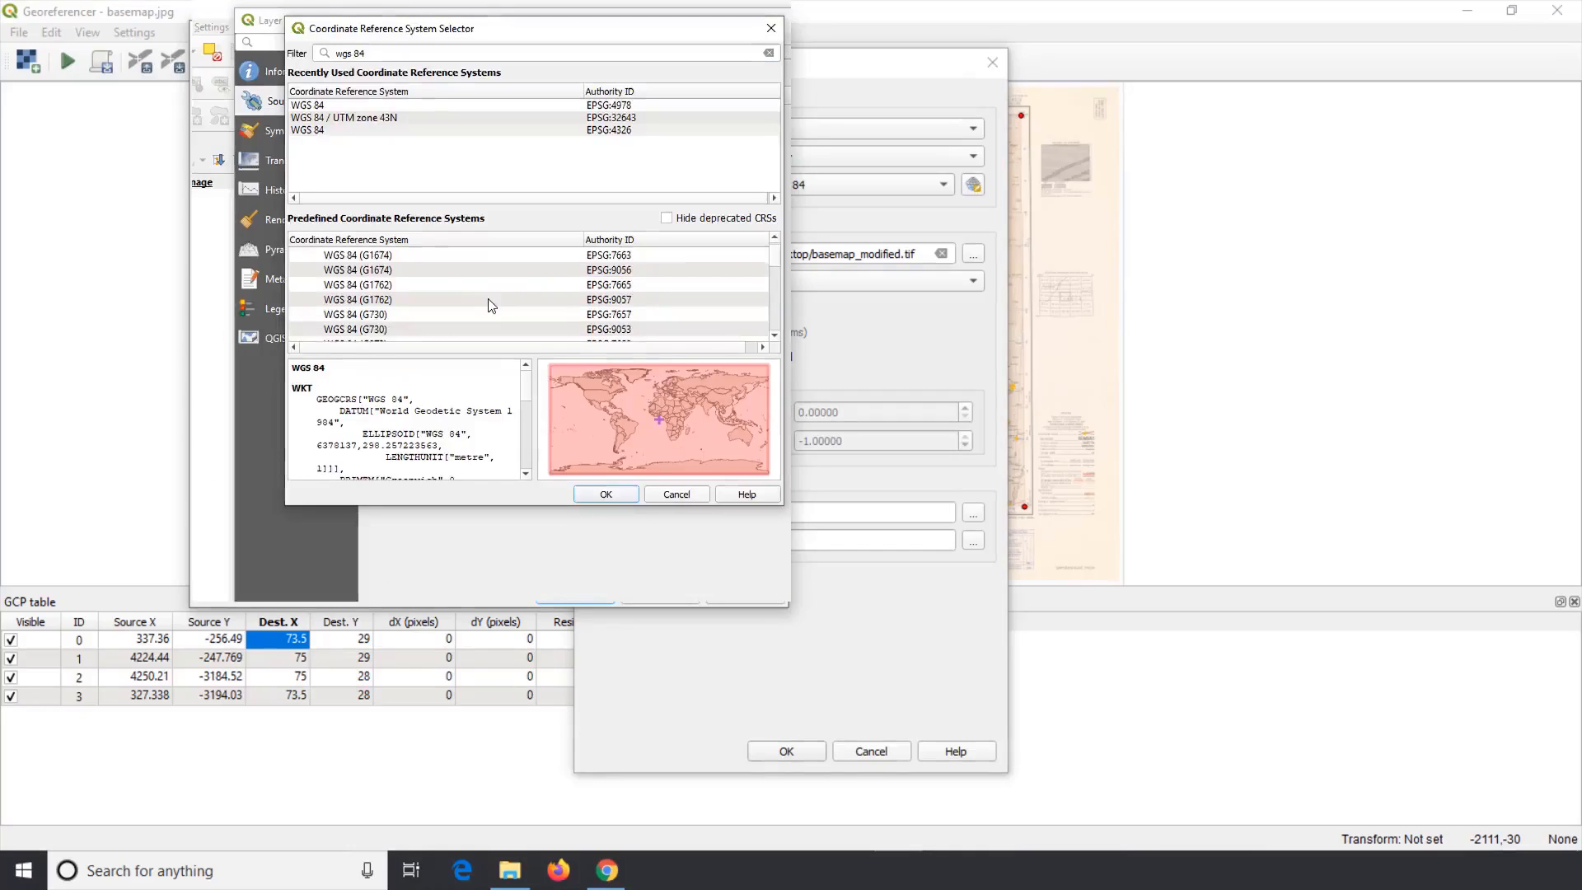
scroll(488, 298, up, 3)
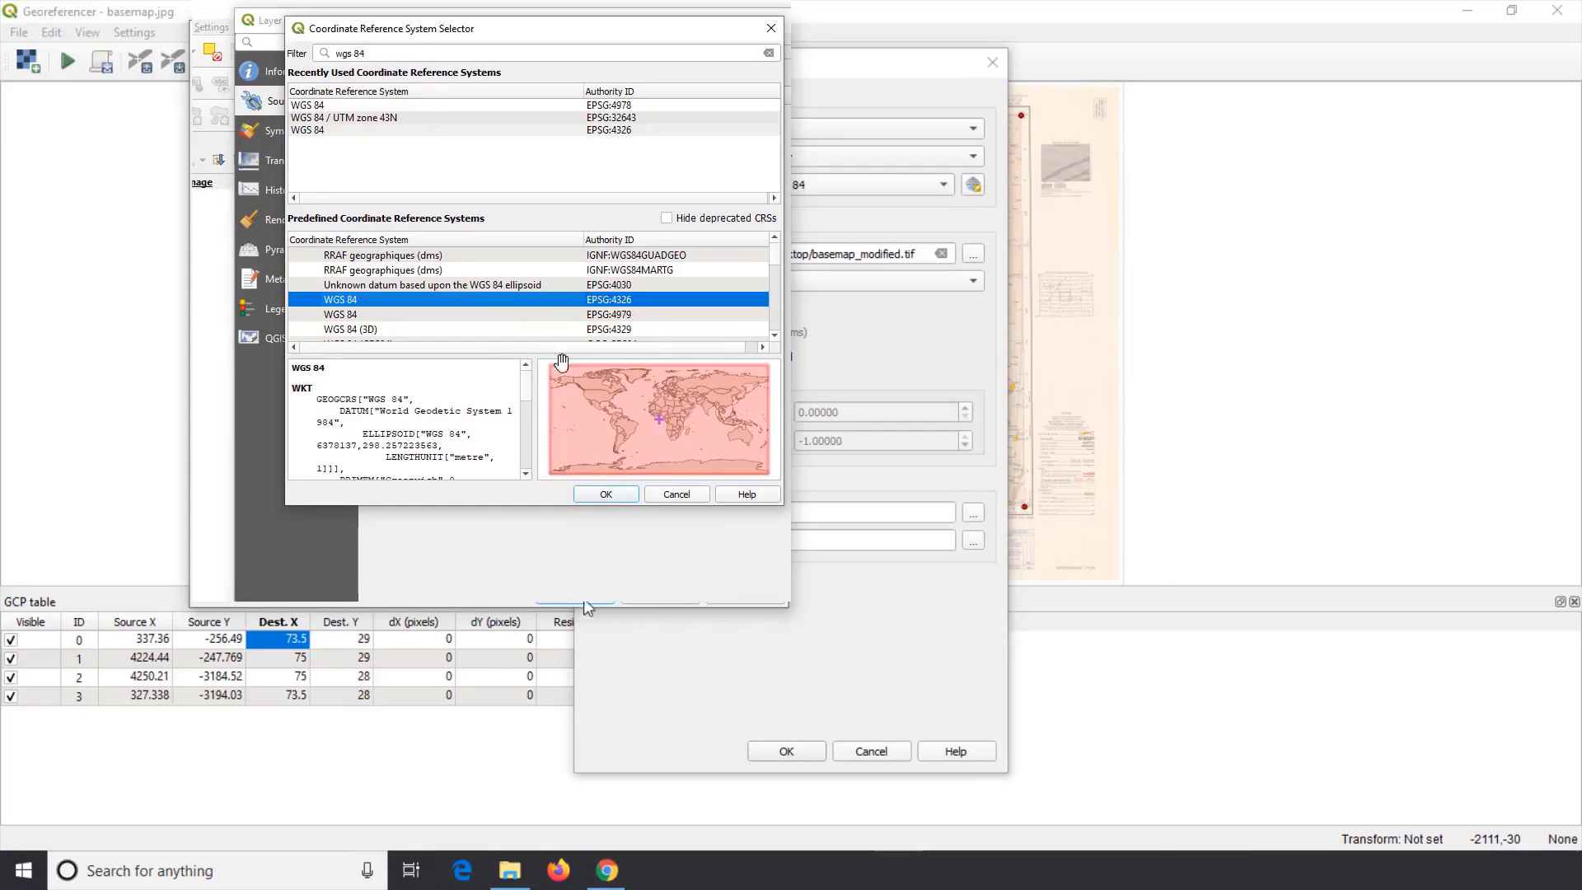
click(606, 494)
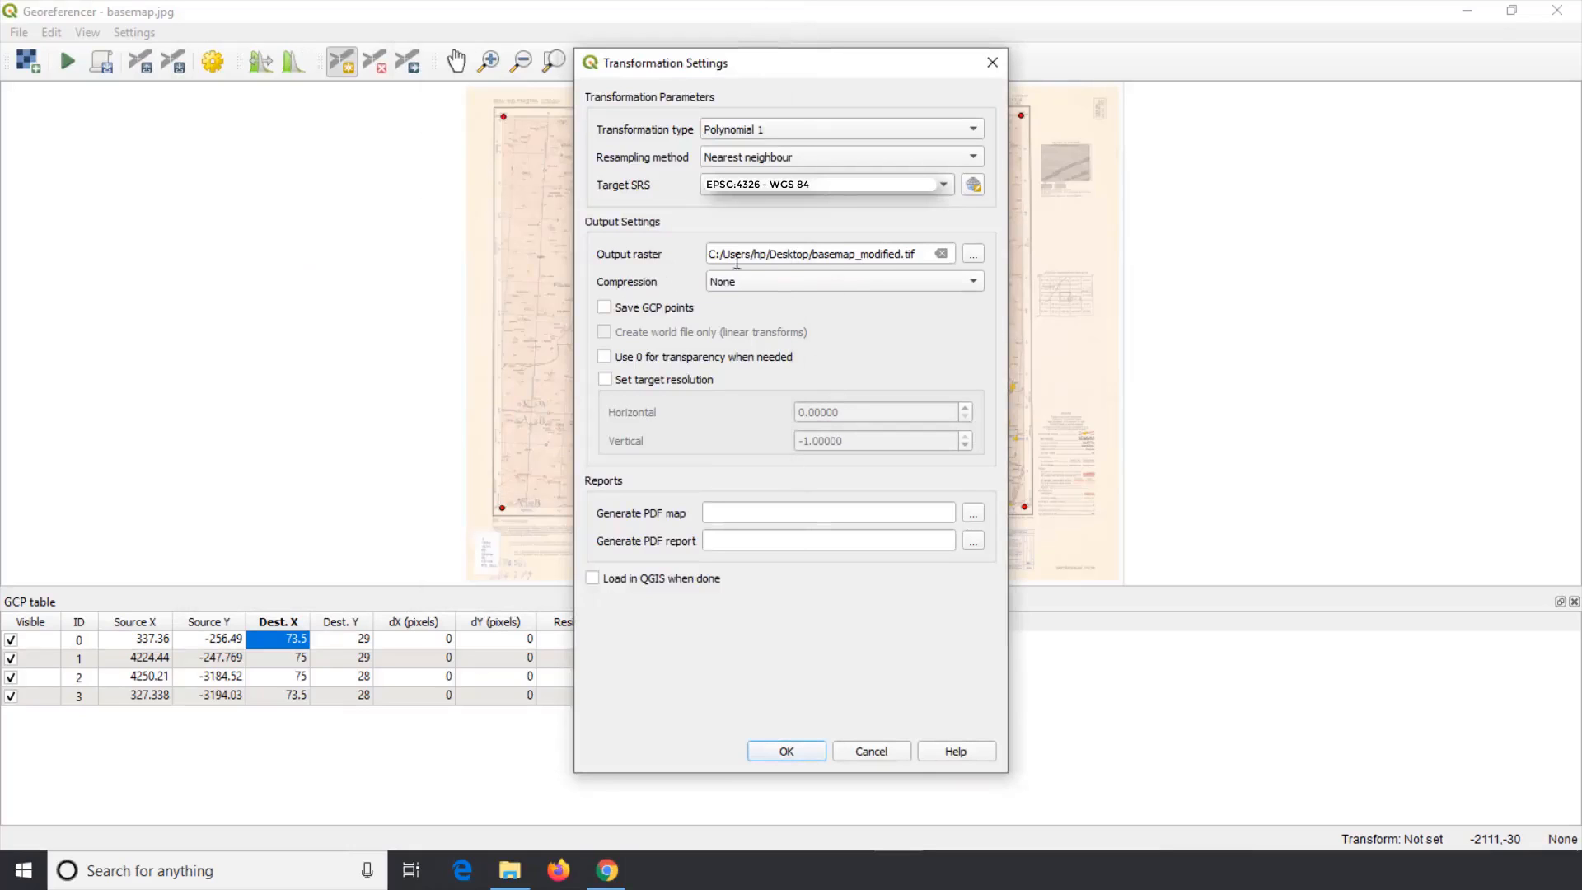
Step: Save the output raster as Georef_Image.tif in the Desktop's Geoferencing folder and confirm the transformation settings
click(972, 257)
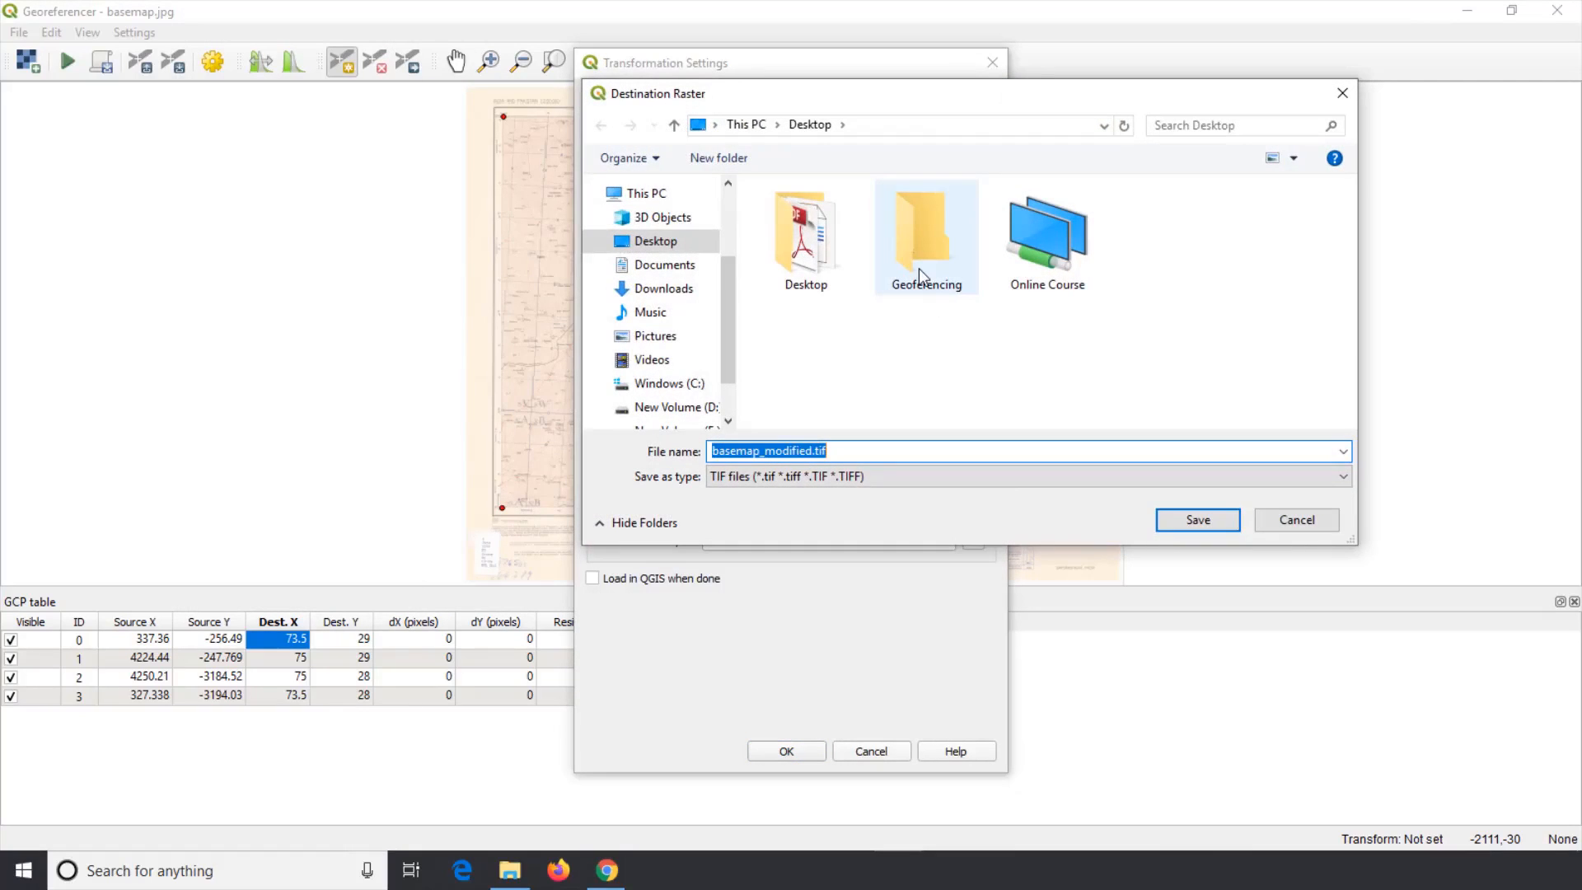
click(899, 335)
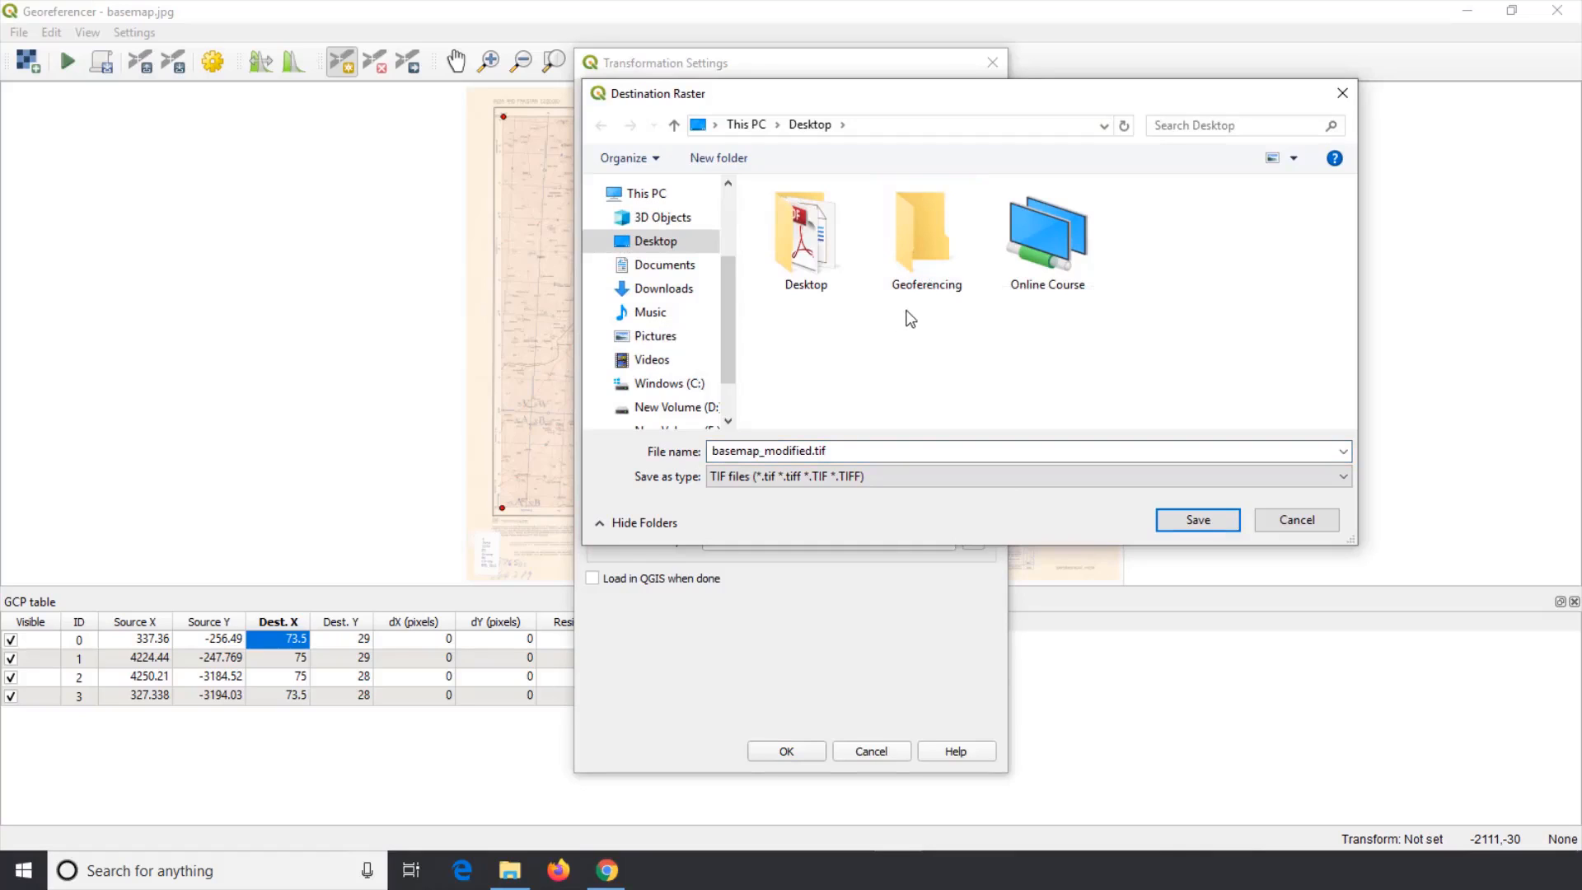
double_click(913, 245)
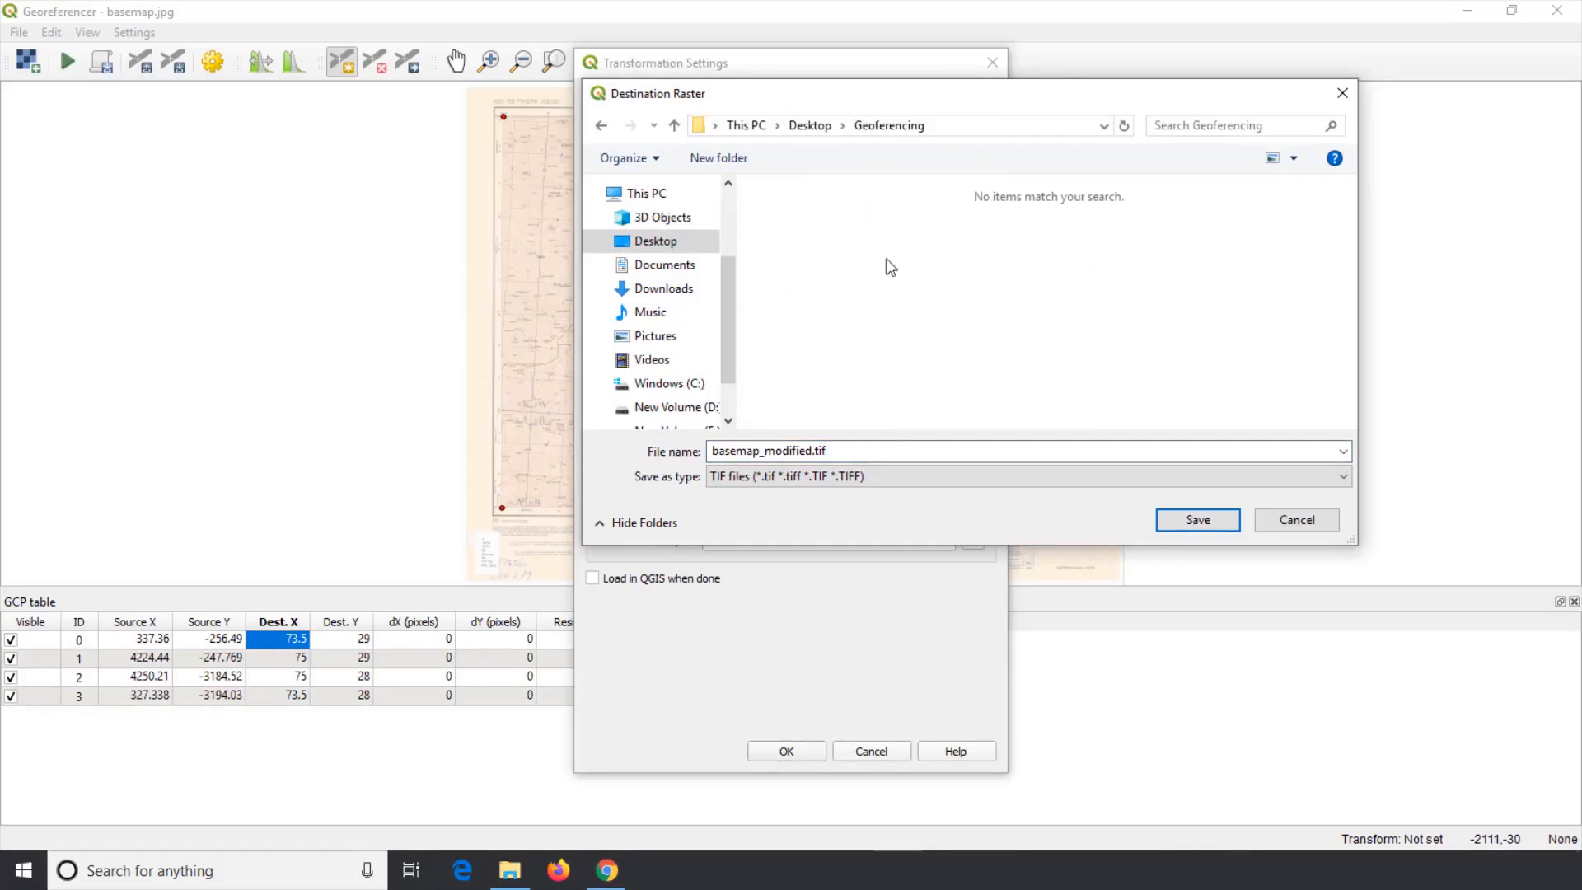
click(865, 453)
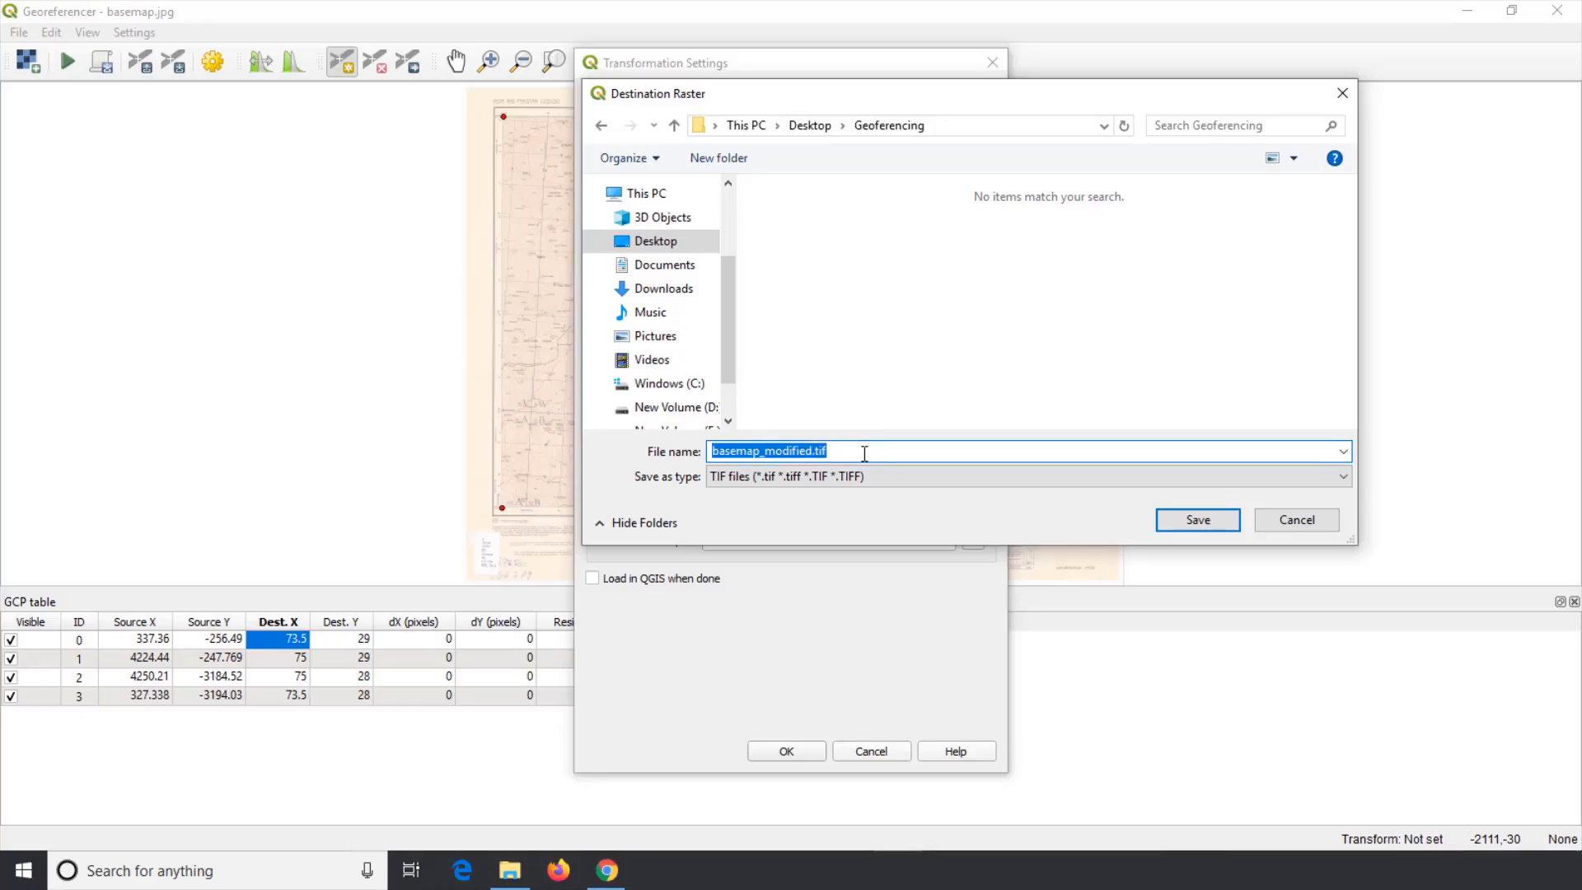
click(864, 453)
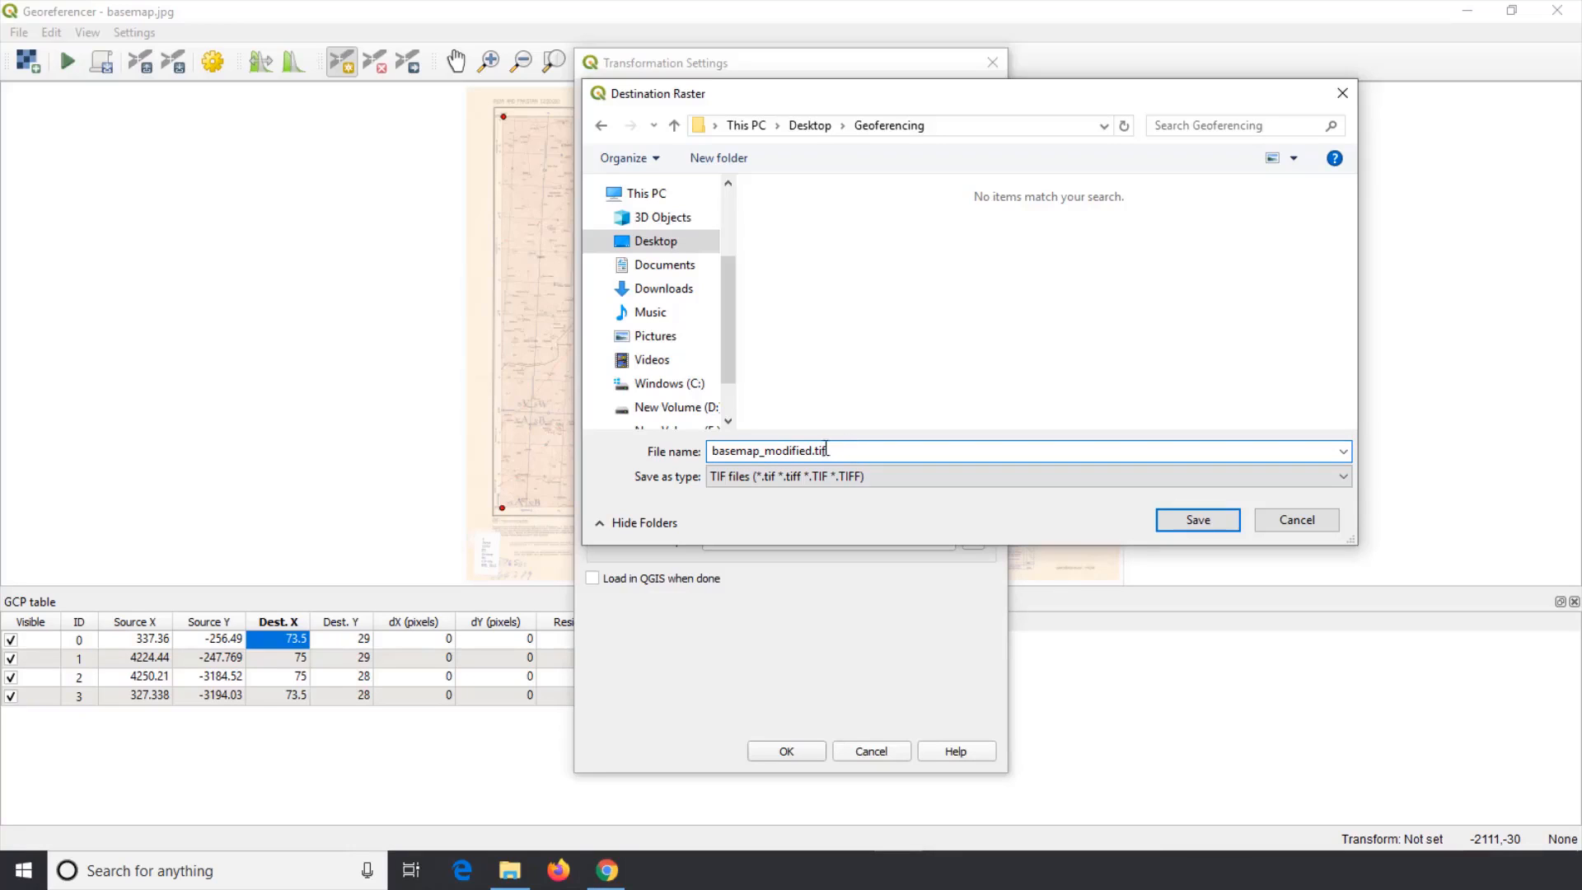
drag(813, 450, 710, 437)
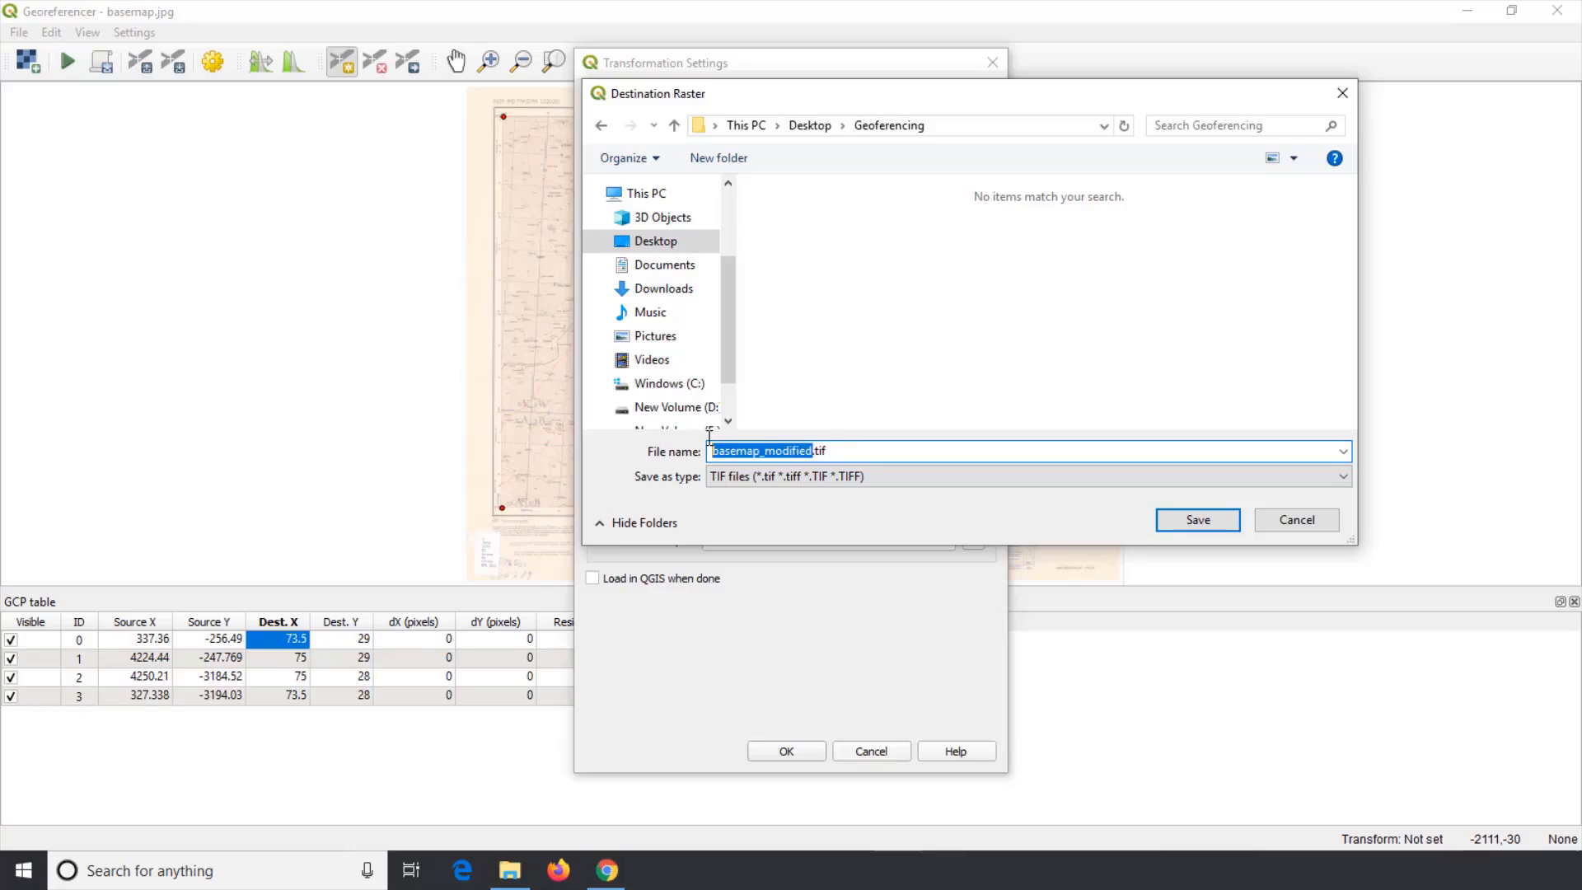
text(Georef_)
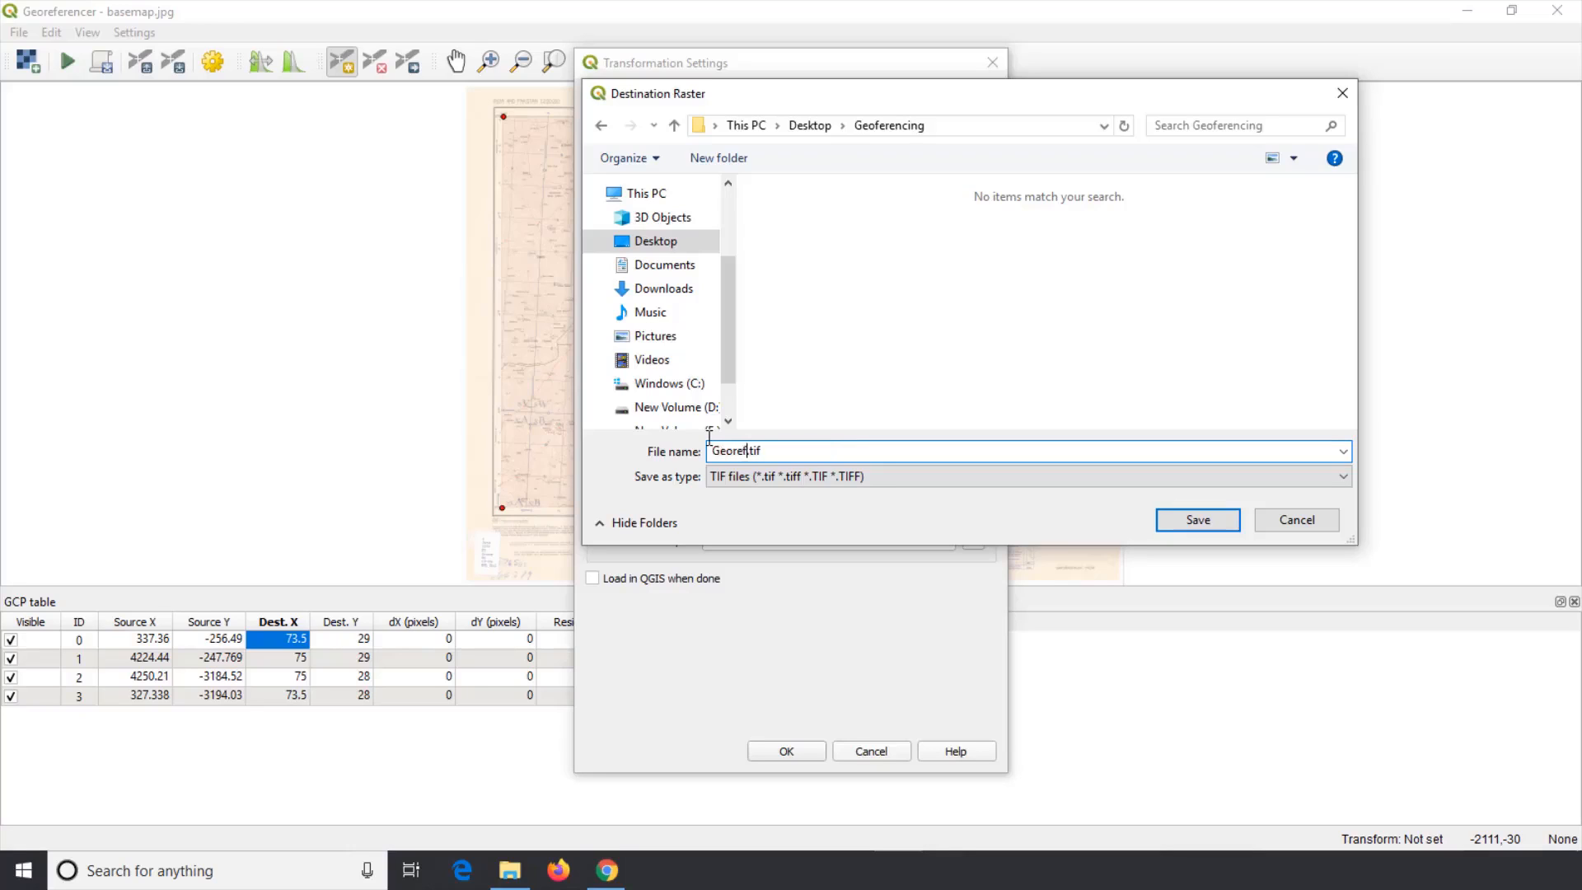
text(Image)
click(1210, 517)
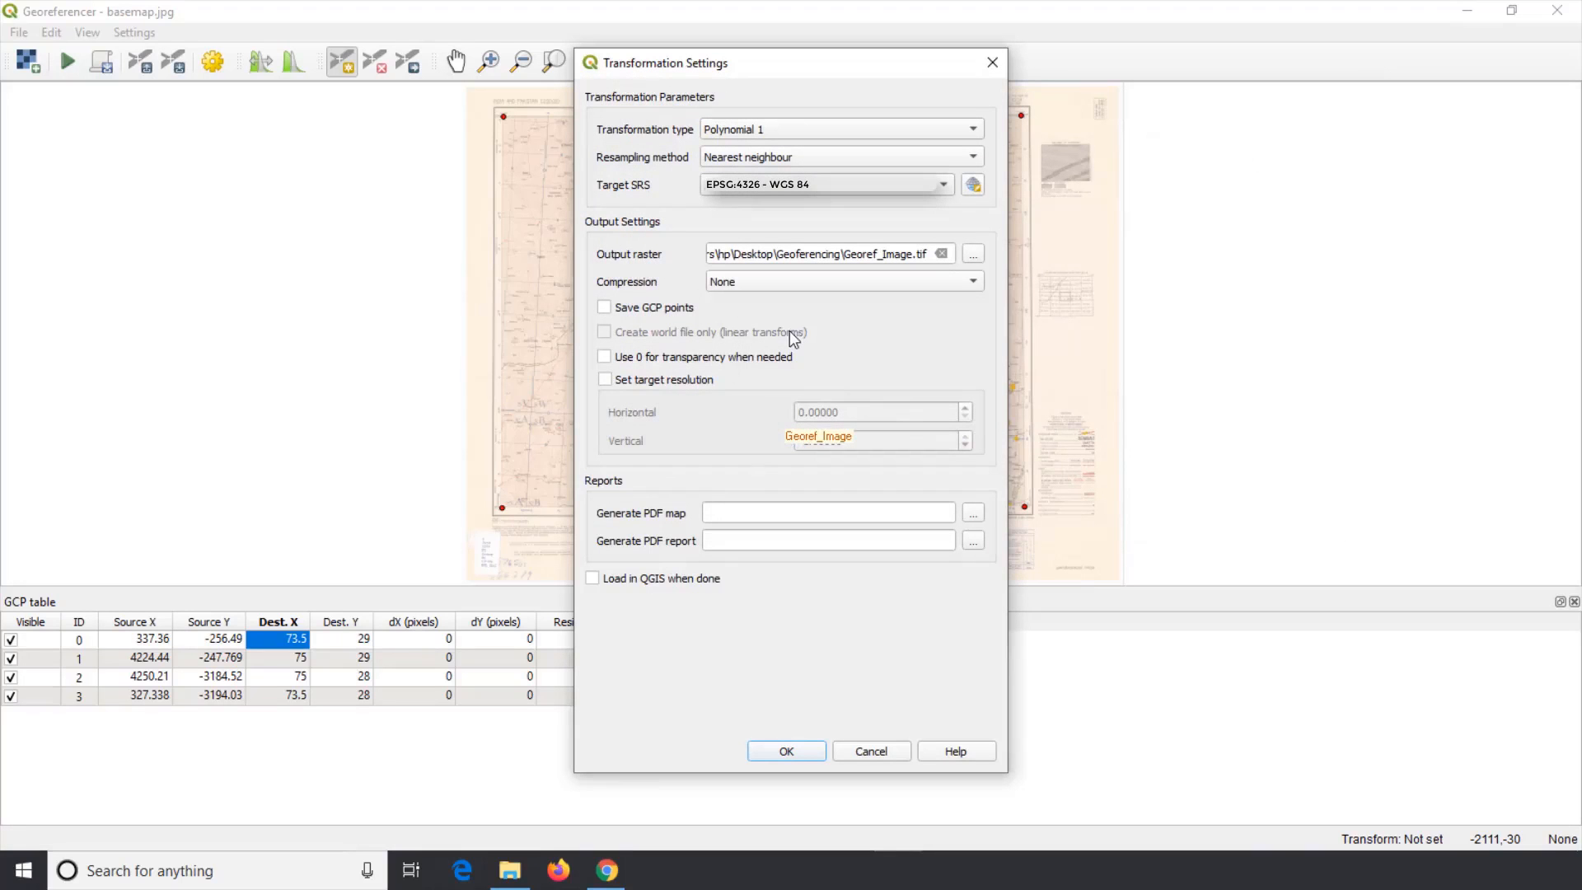
click(788, 751)
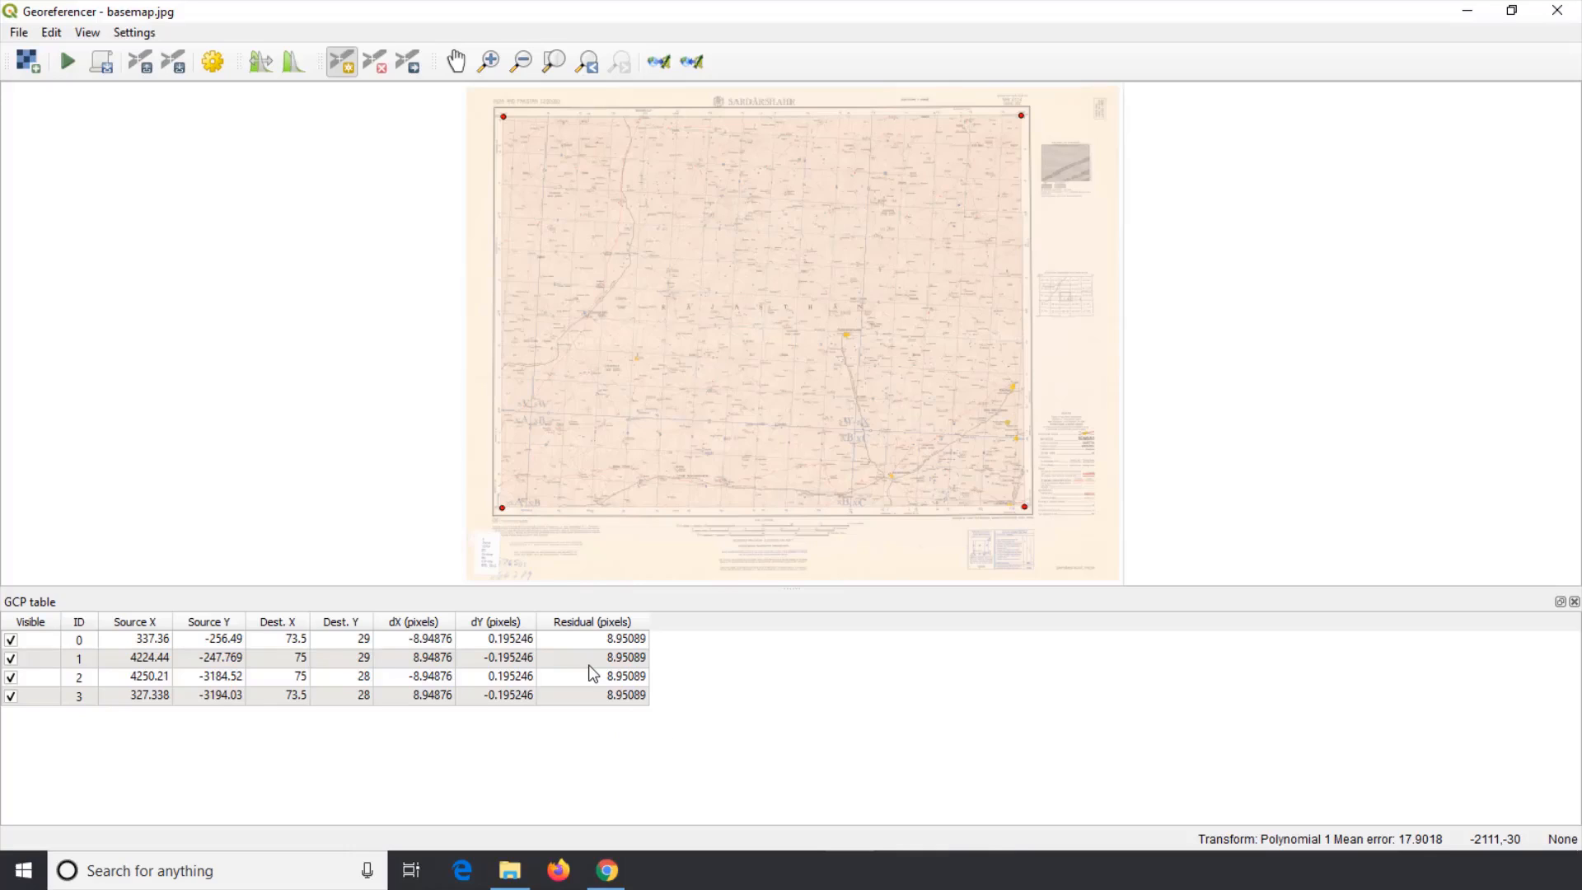
double_click(288, 641)
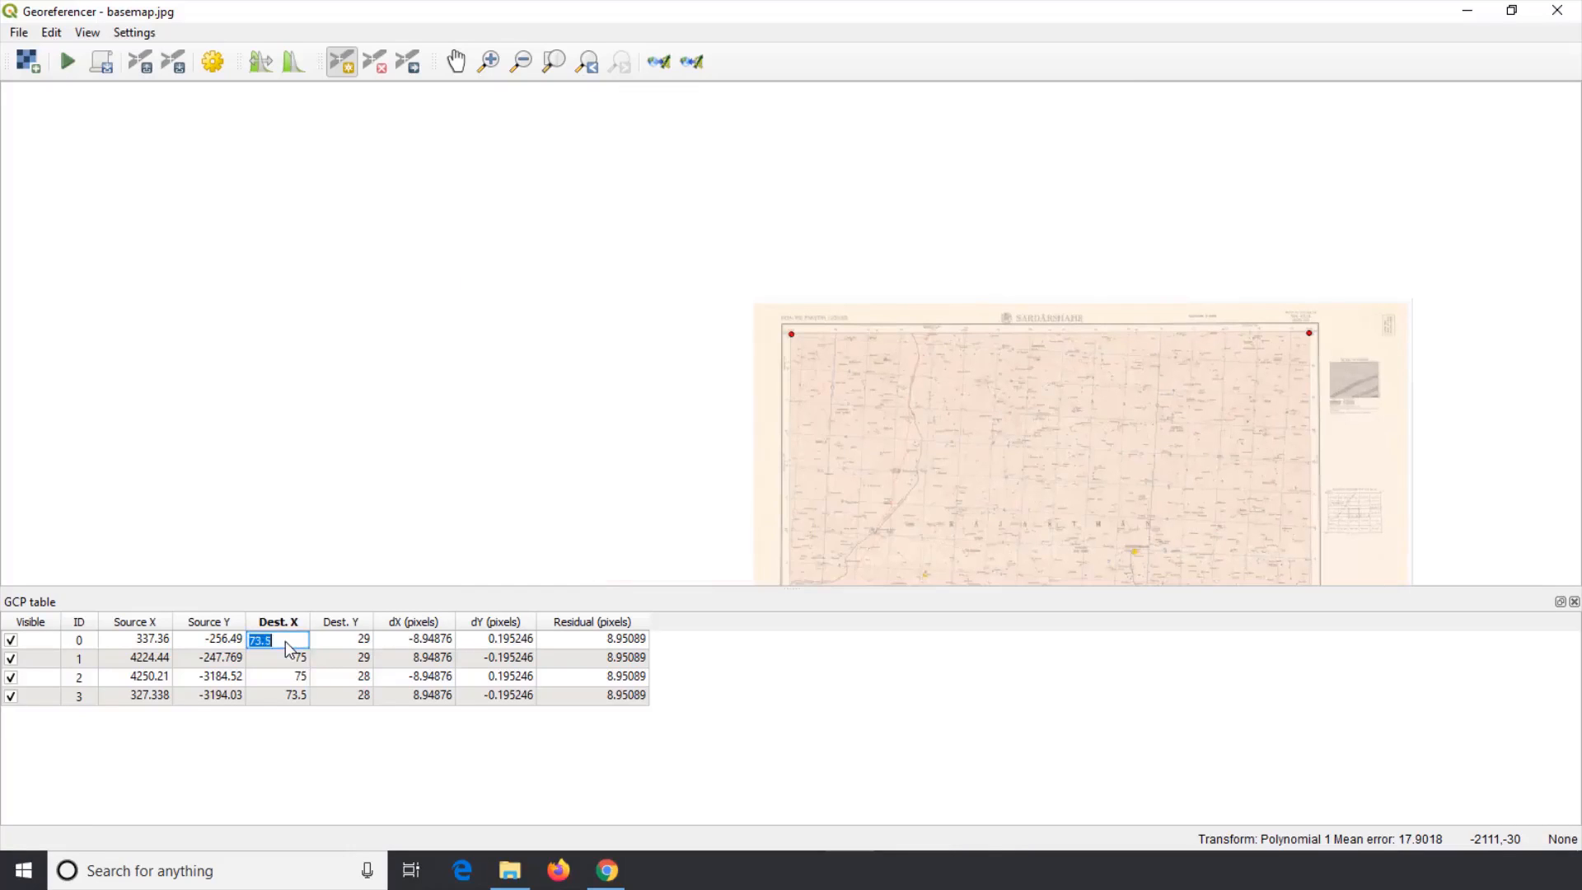
click(287, 641)
right_click(39, 640)
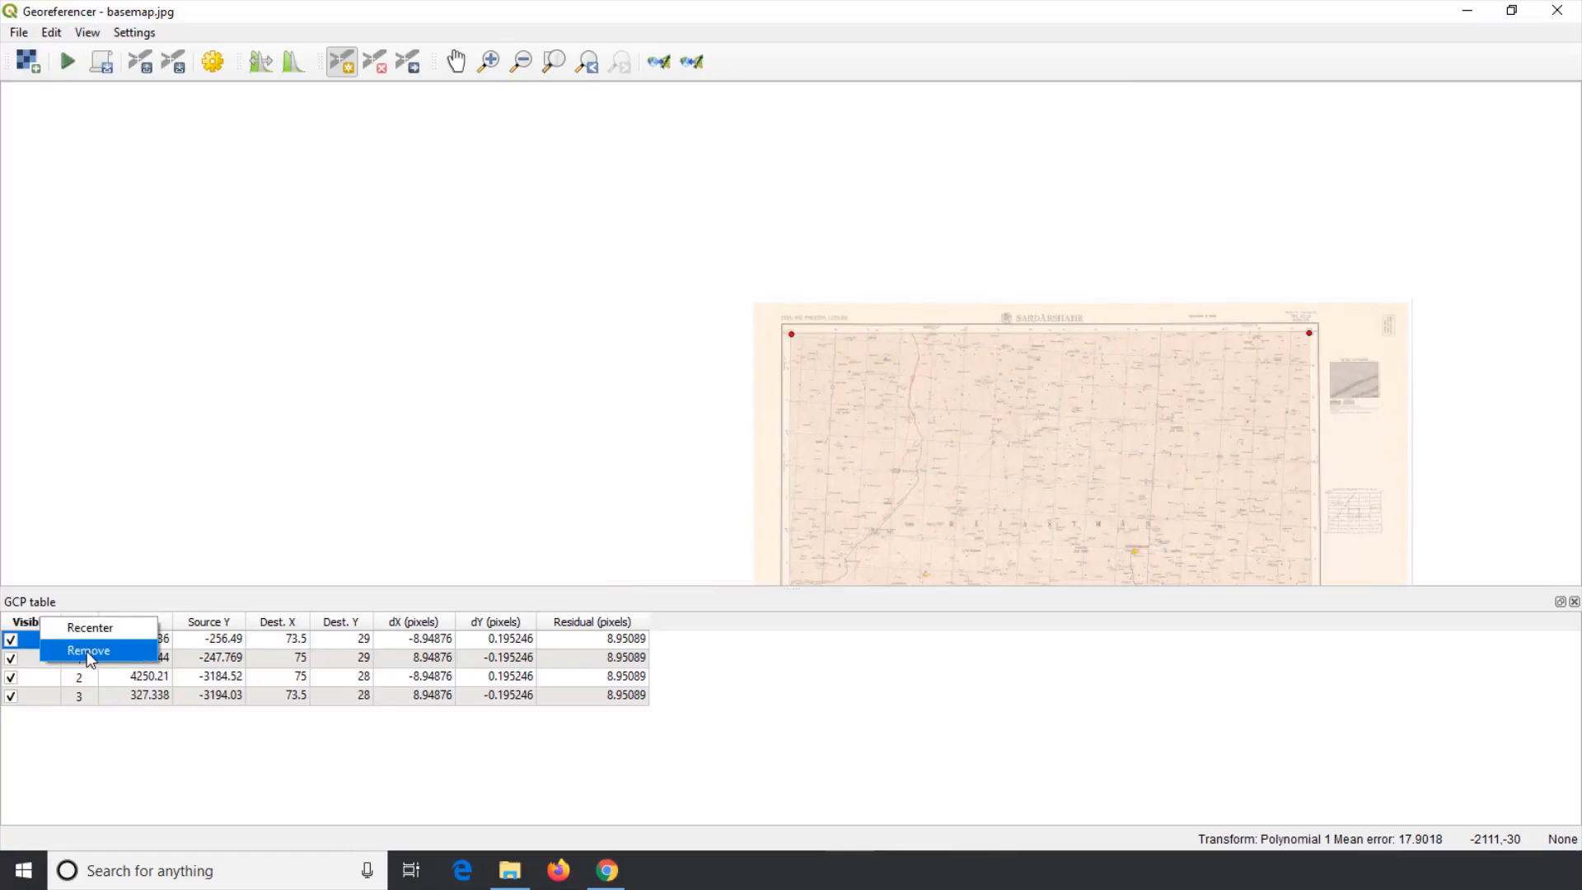
click(566, 492)
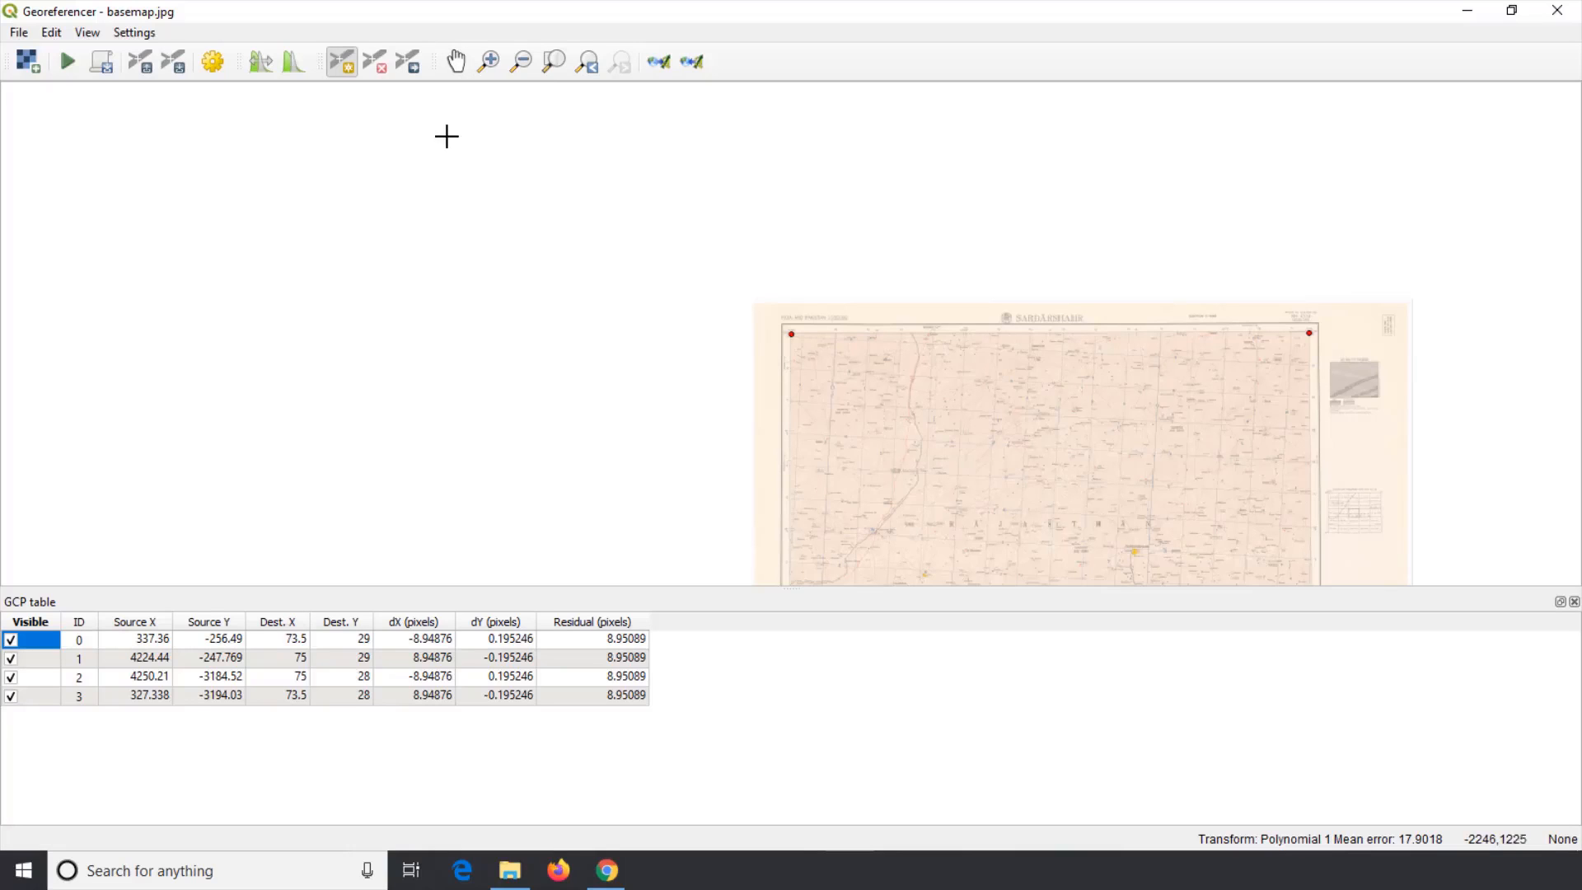
Step: Start georeferencing to write the transformed raster
click(554, 62)
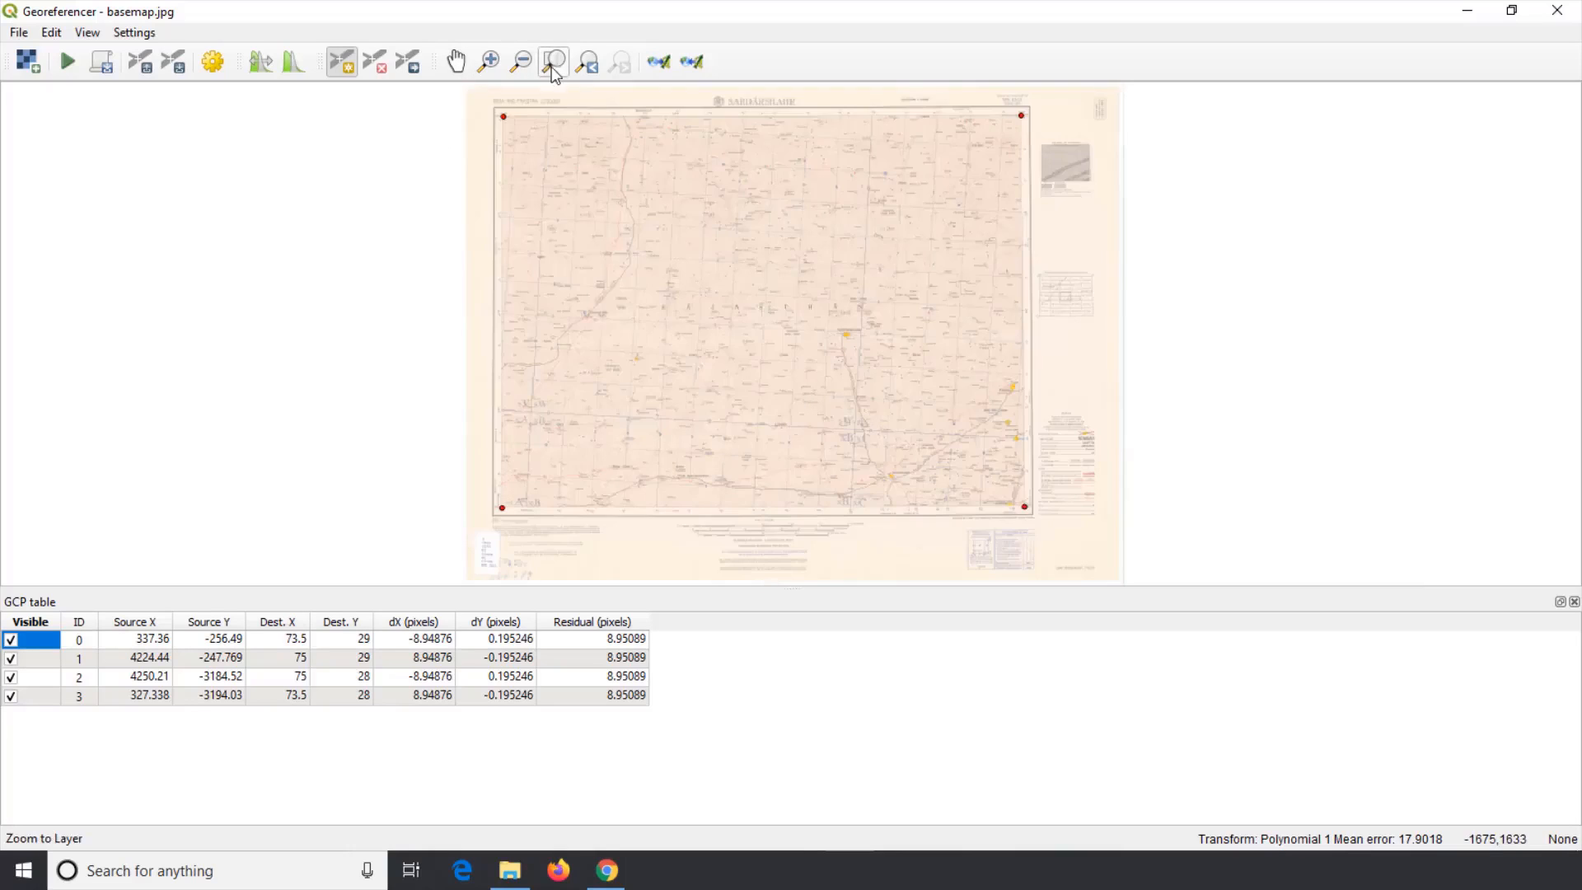
click(18, 33)
click(55, 103)
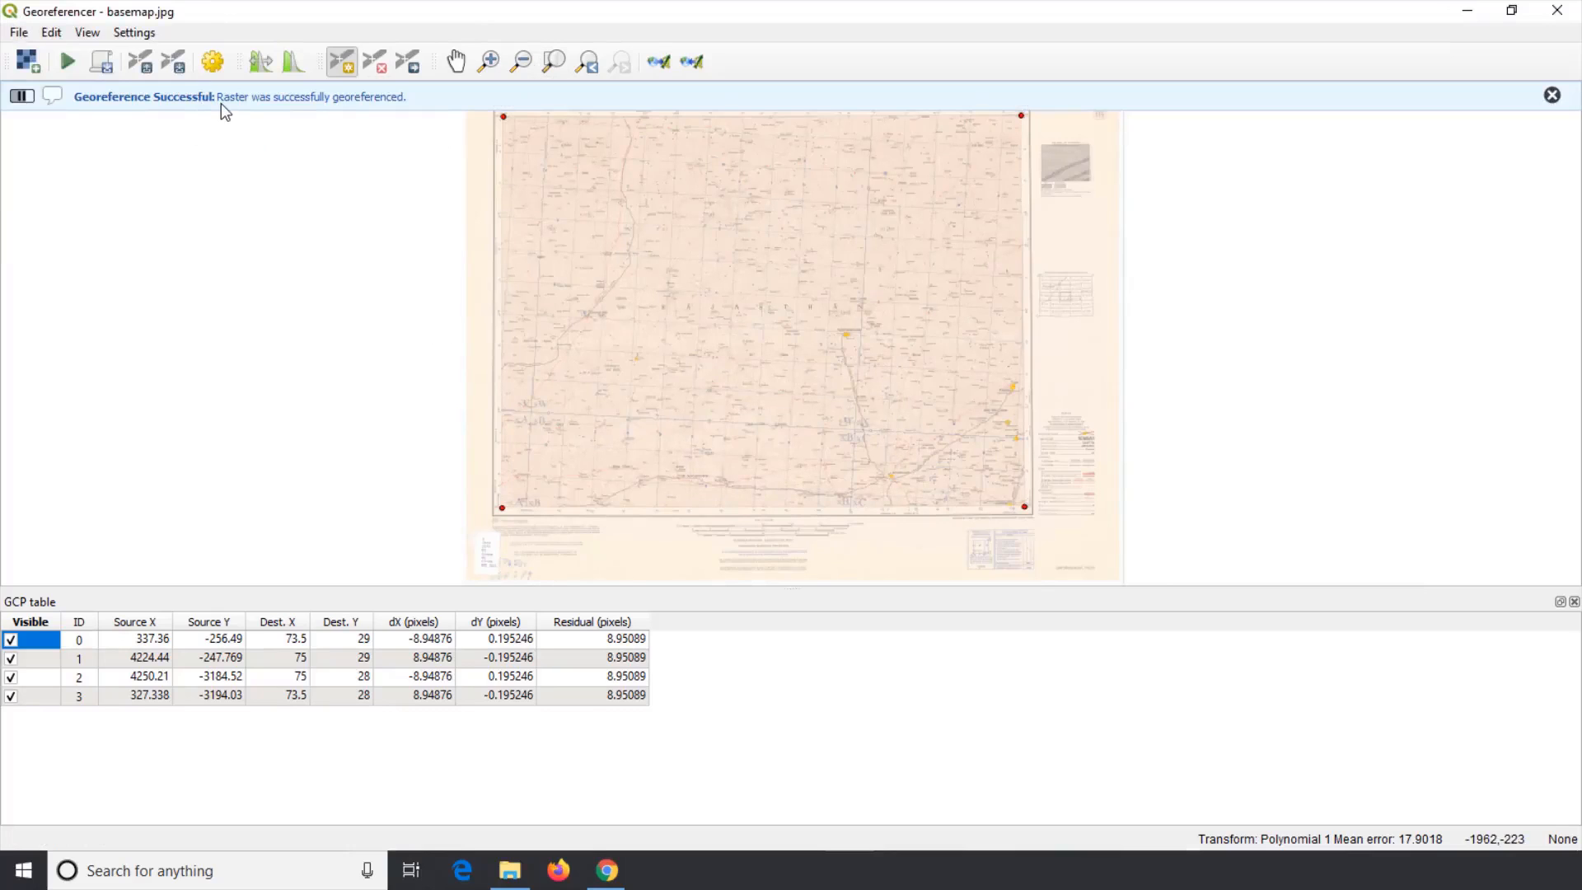
Step: Open the Geoferencing folder on the Desktop to check the output Georef_Image.tif file
click(1463, 23)
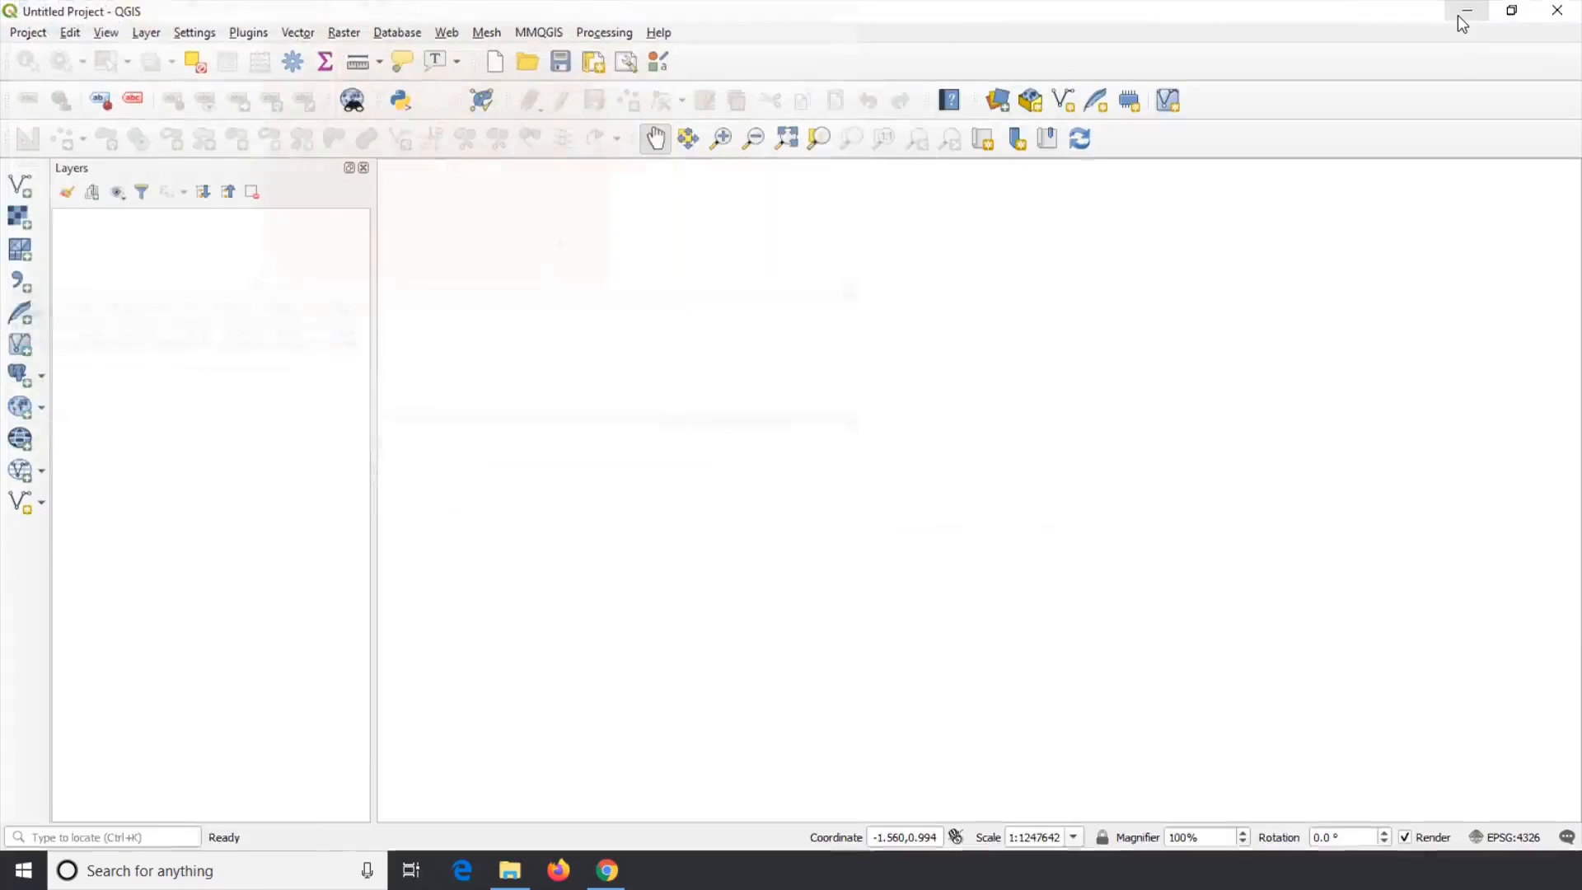
click(1461, 14)
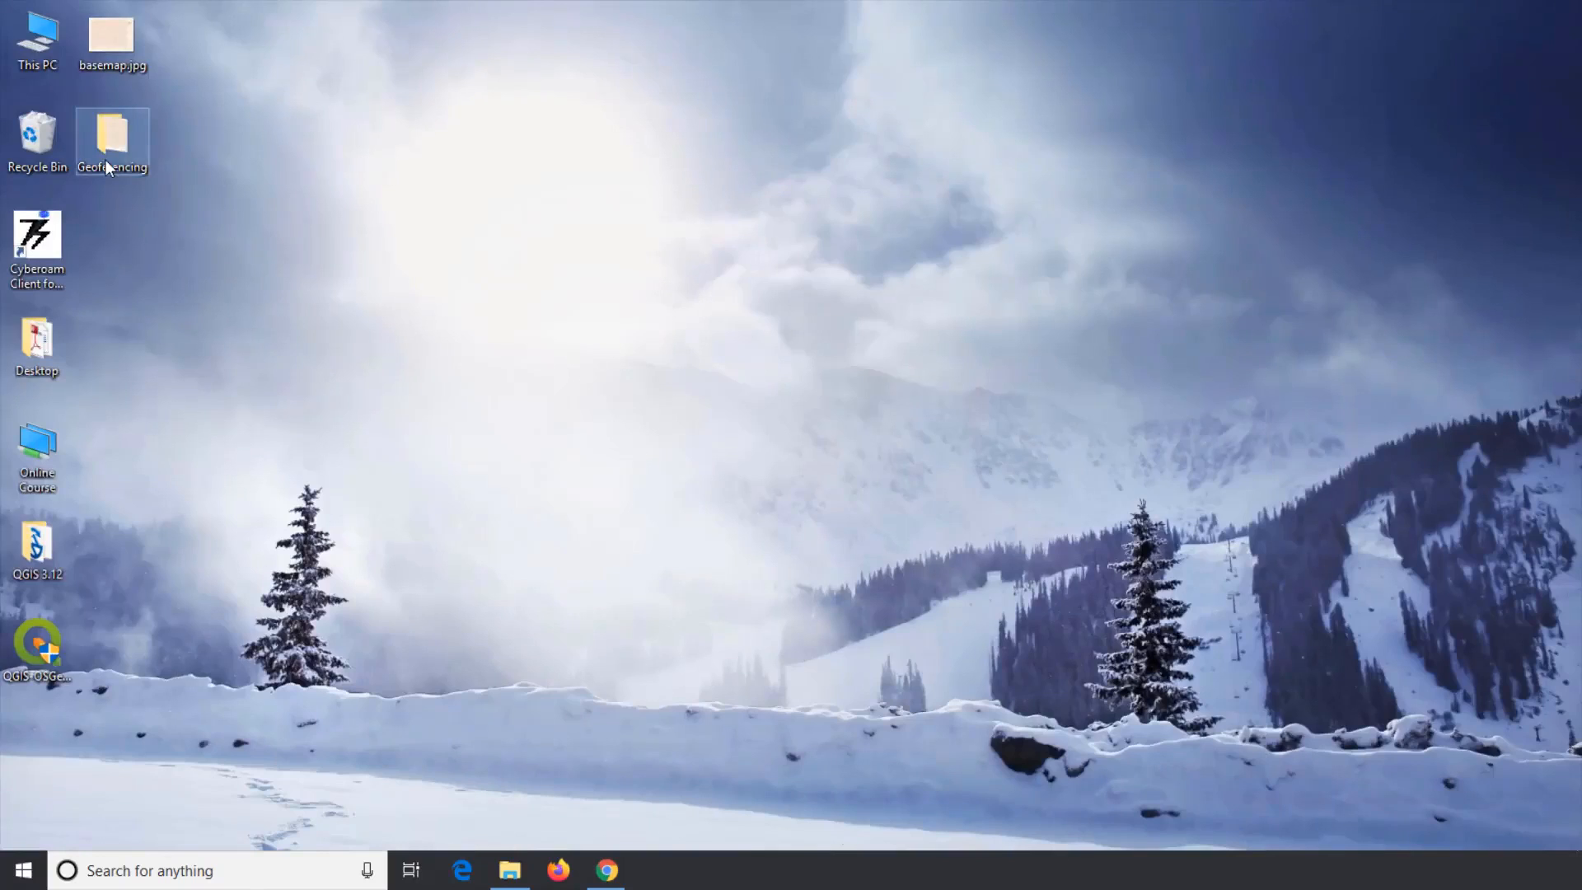
double_click(106, 160)
click(242, 236)
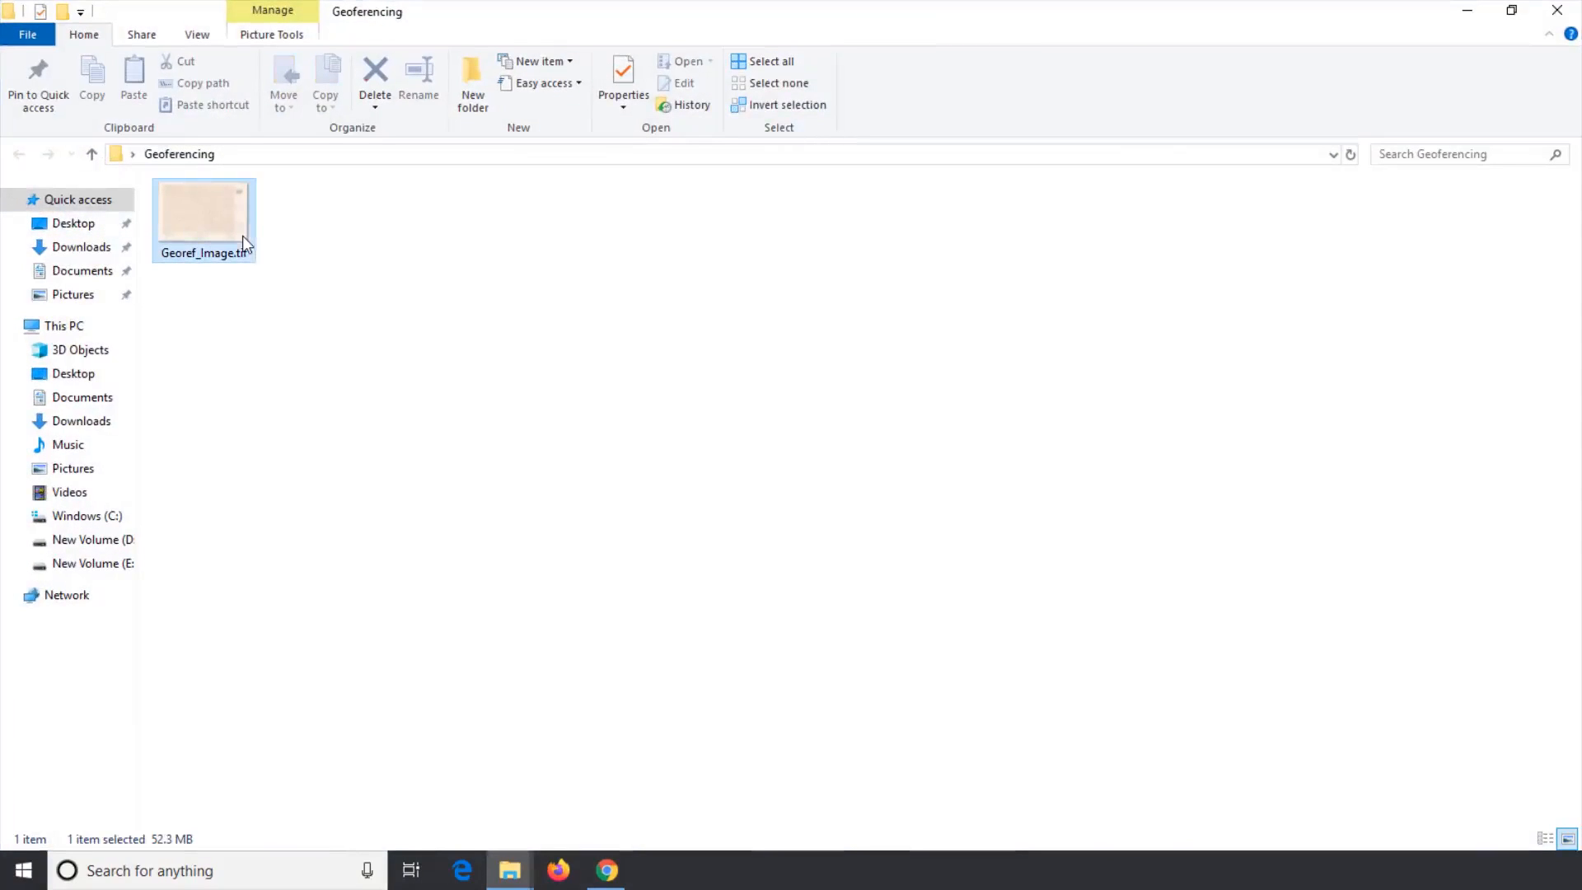
click(393, 389)
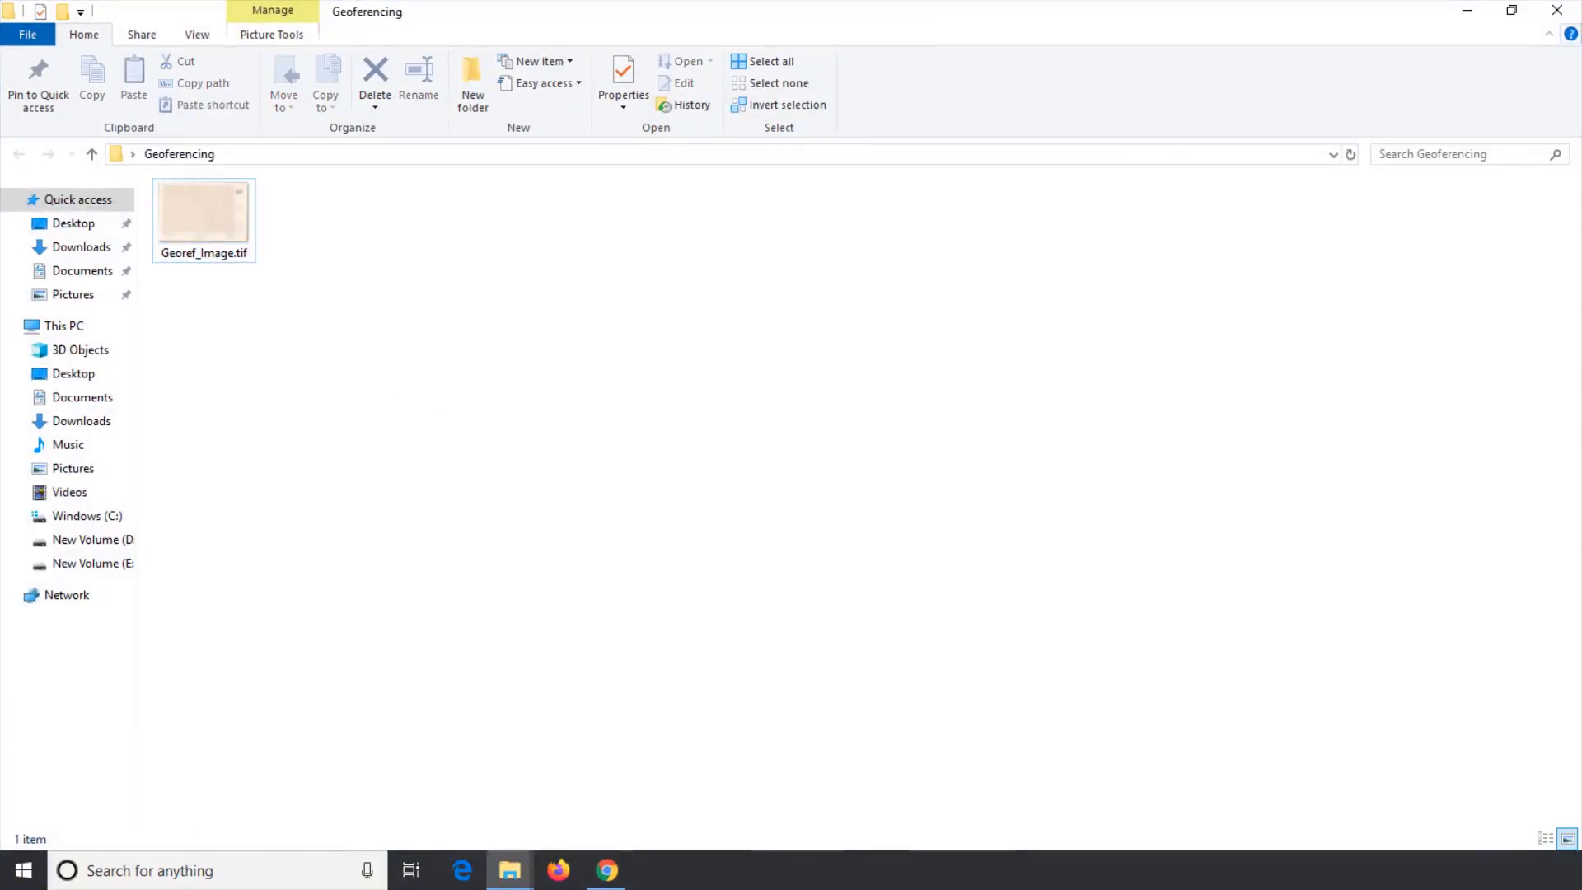
Step: Close the folder window and the Georeferencer, discarding the GCP points
click(1557, 9)
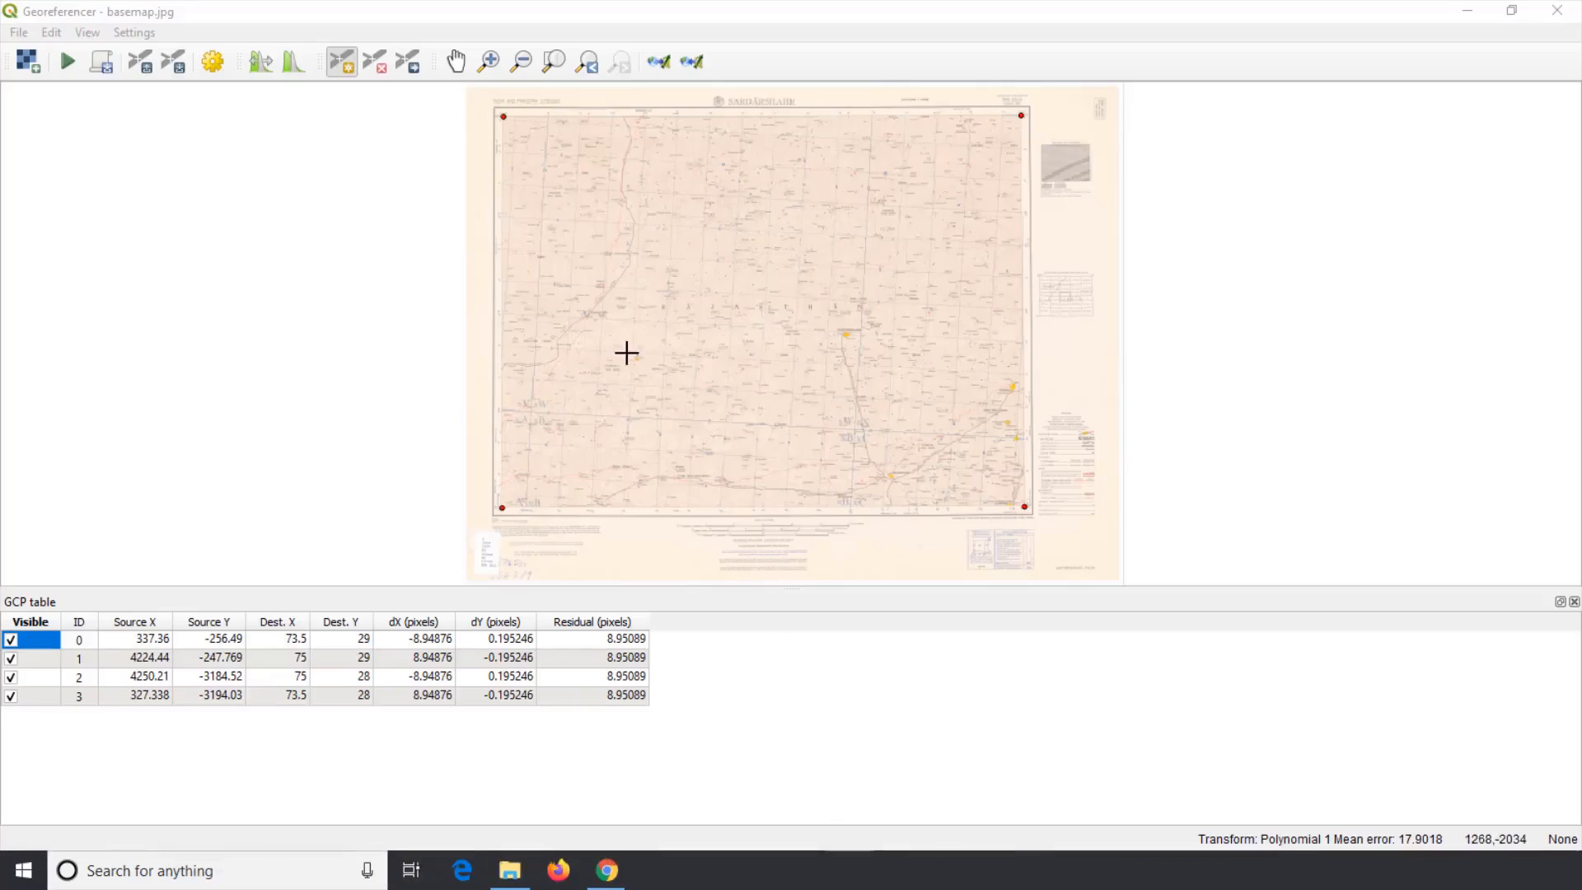
click(1553, 10)
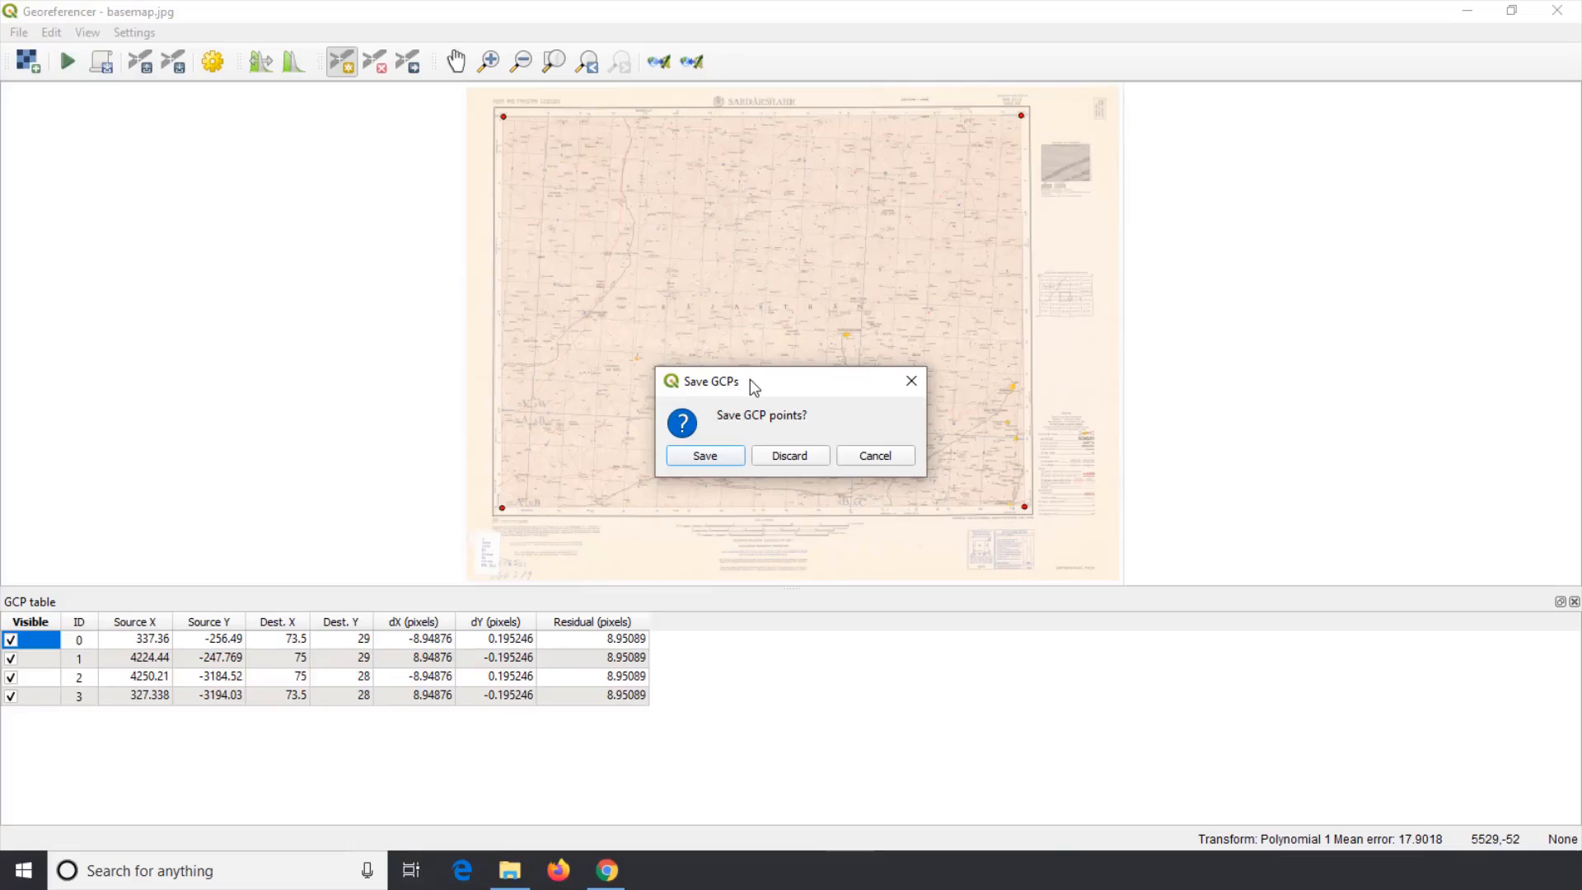
click(785, 455)
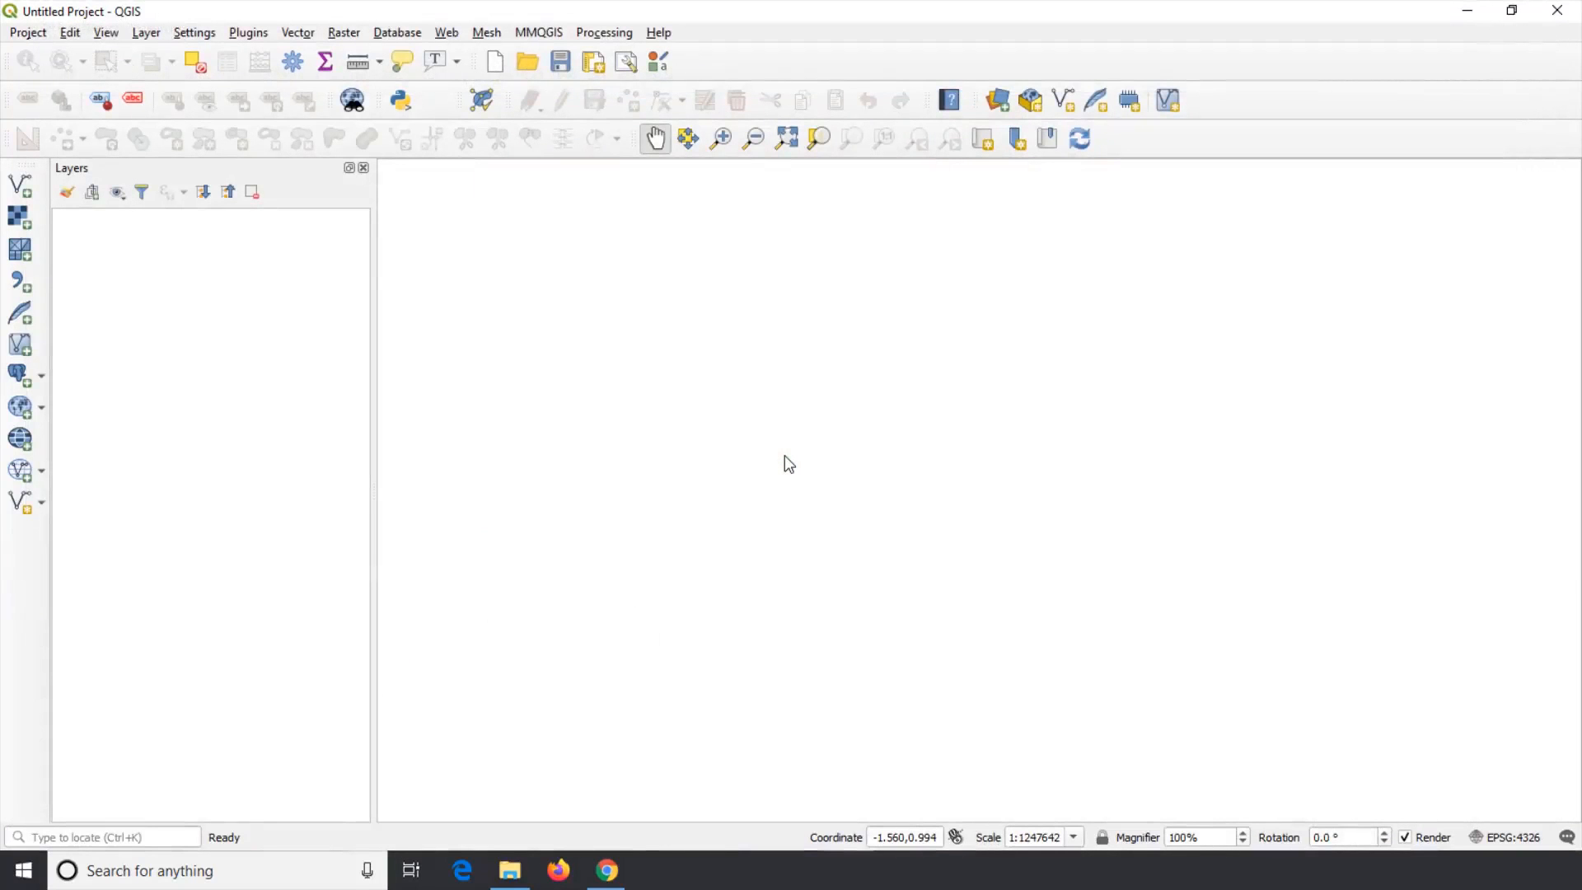
Step: Add Georef_Image.tif from the Geoferencing folder as a raster layer and zoom to that layer
click(146, 32)
mouse_move(187, 99)
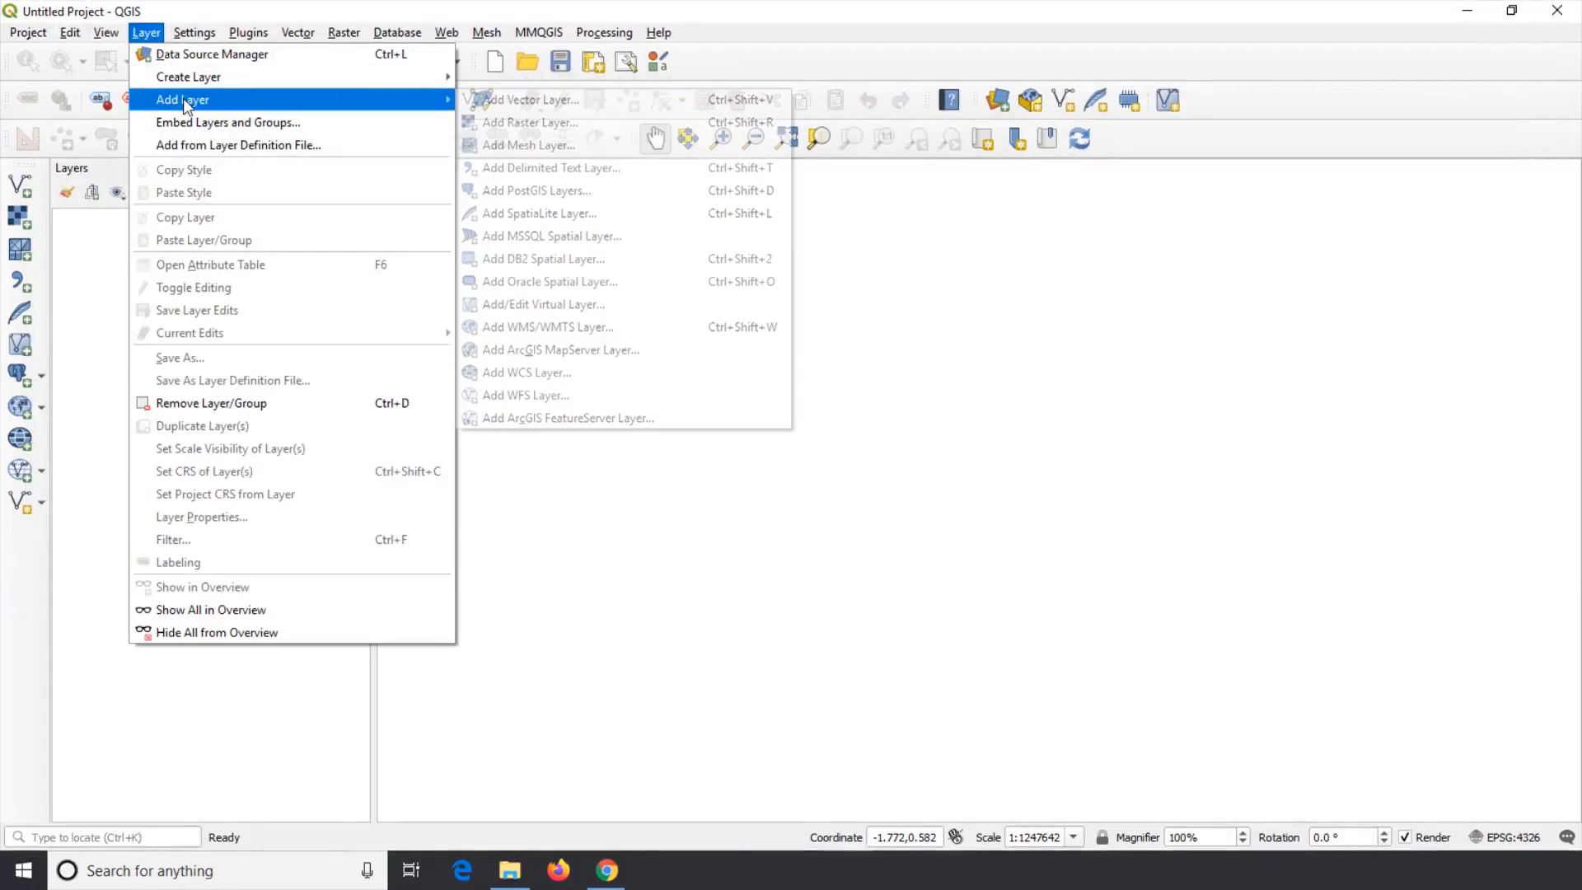
click(529, 122)
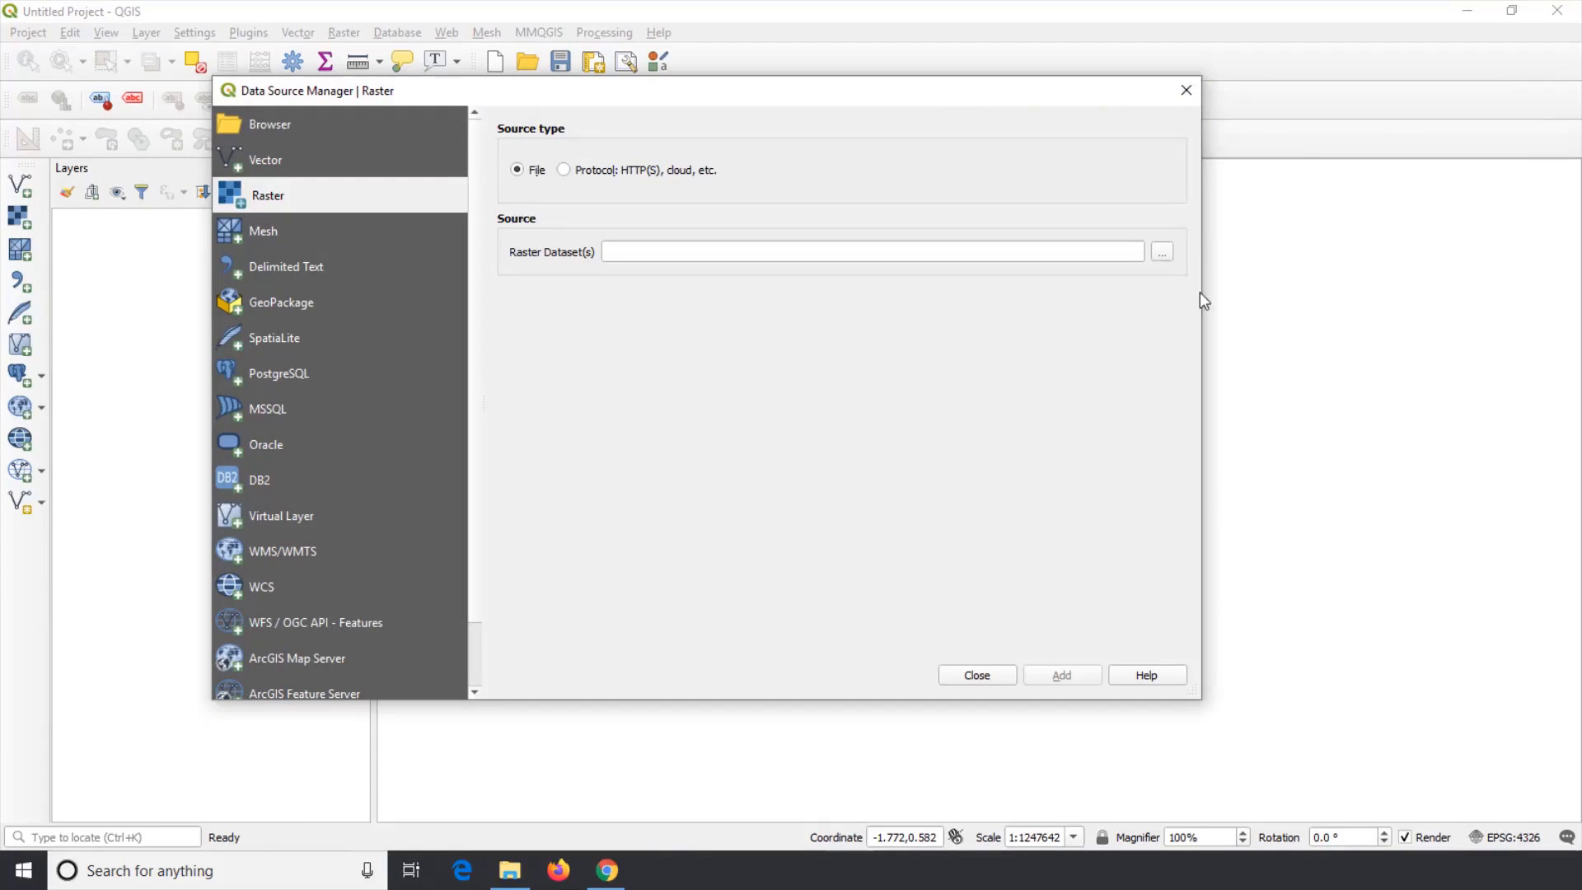
click(1162, 252)
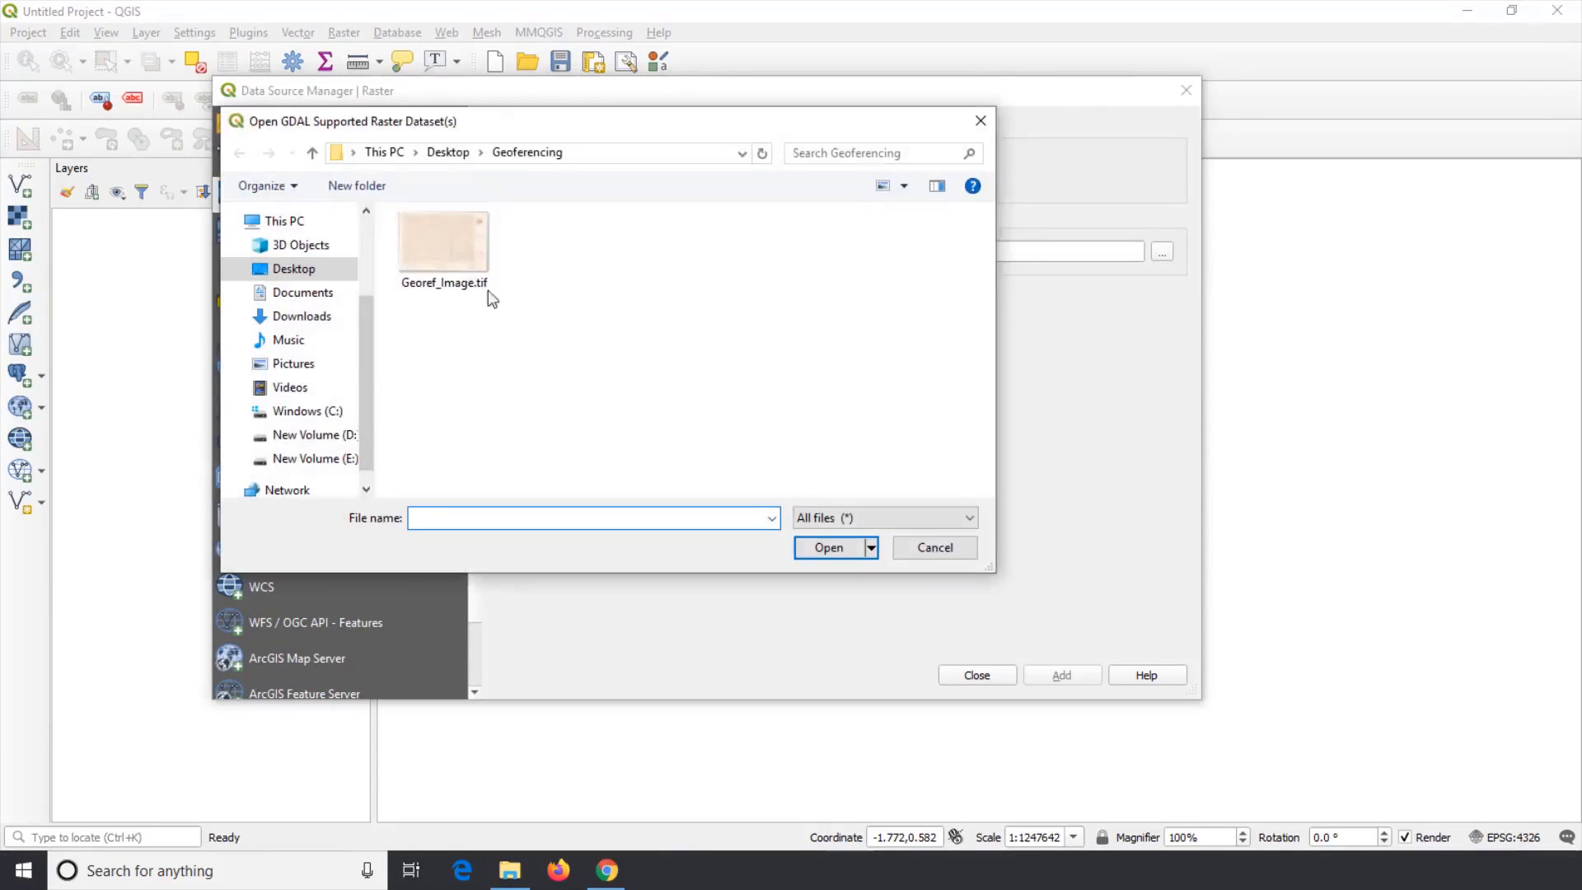
click(466, 272)
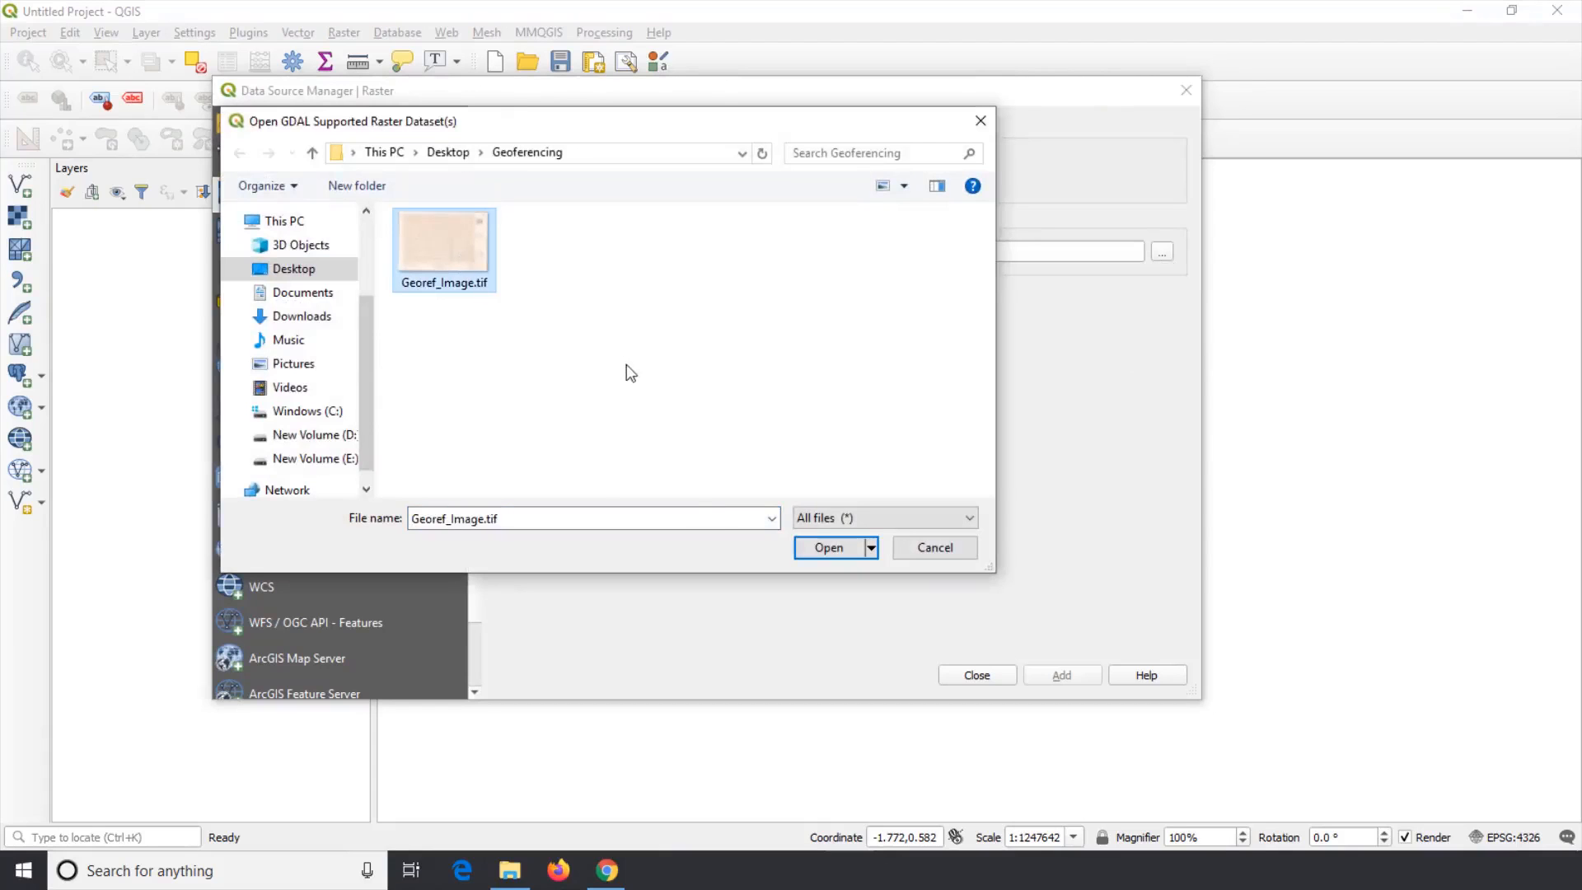
click(824, 549)
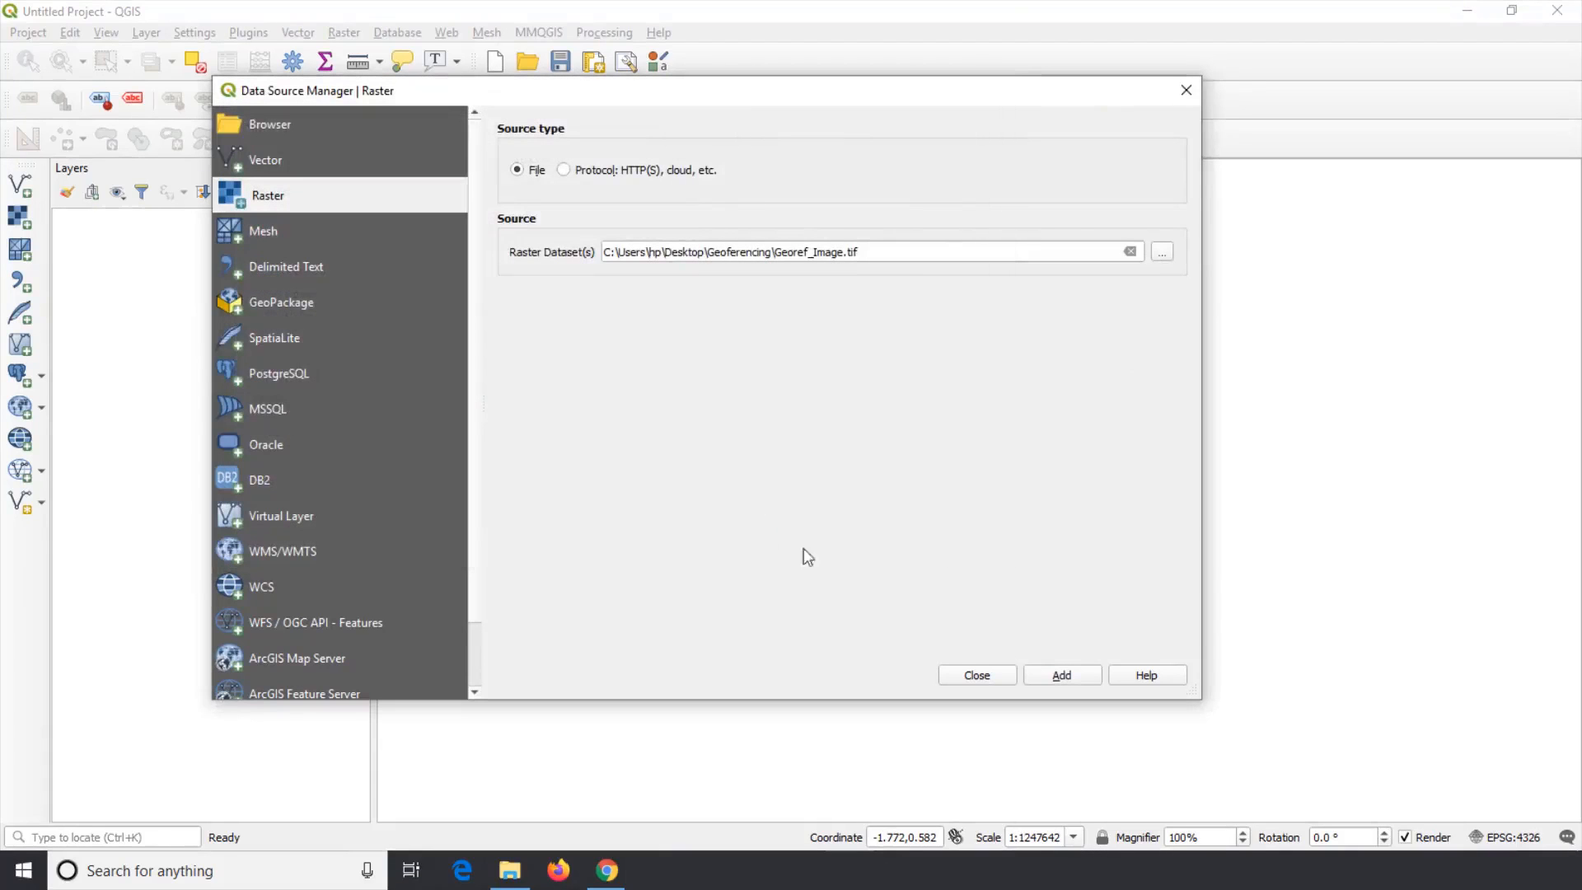
click(1068, 677)
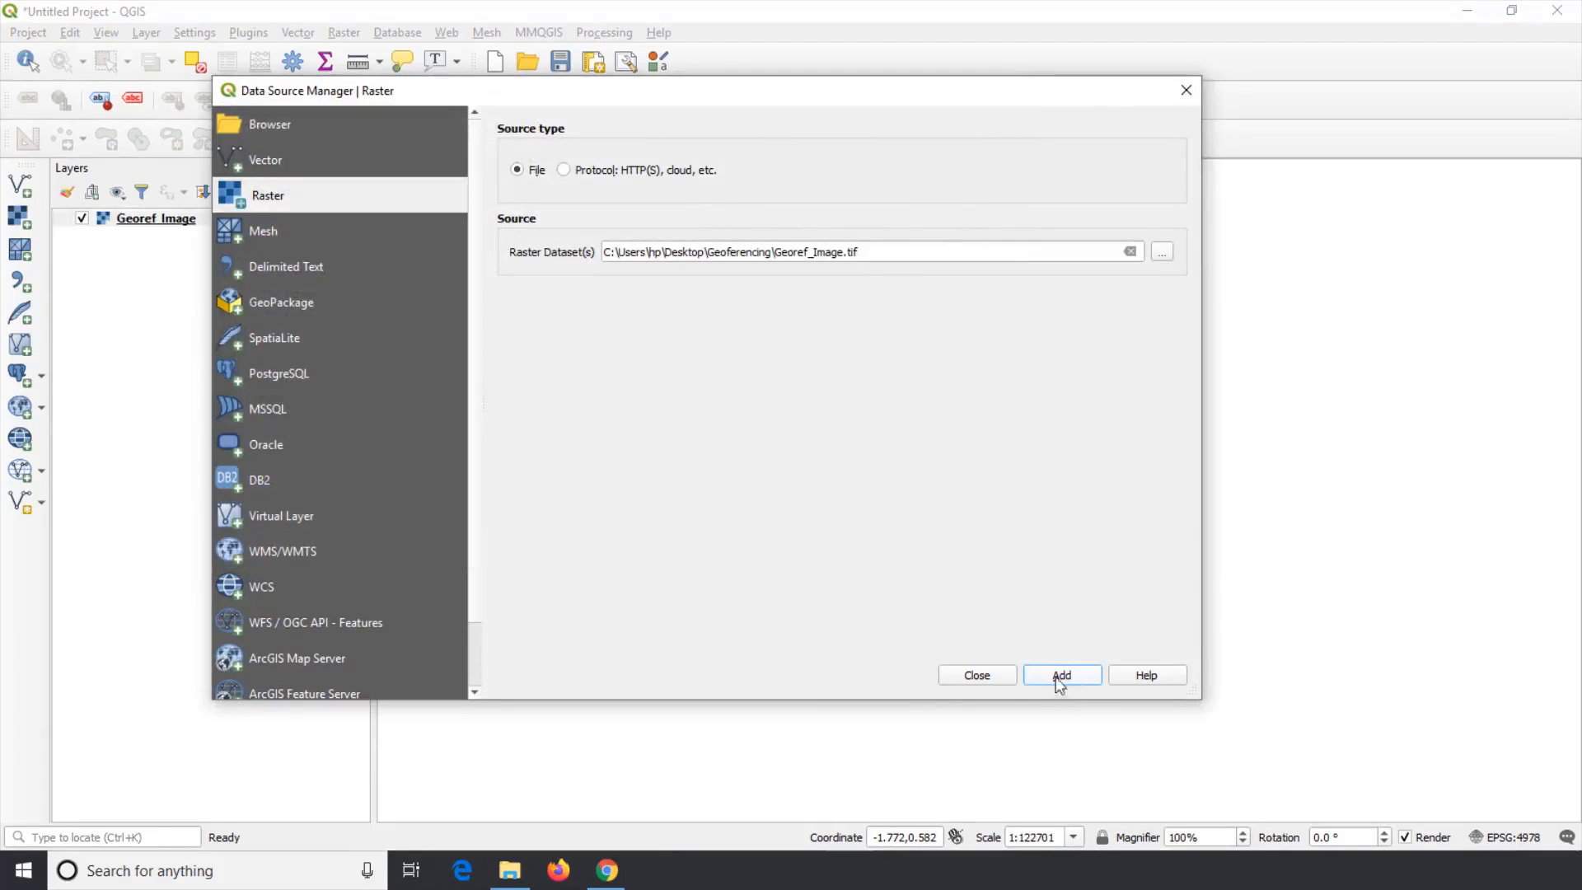
click(978, 675)
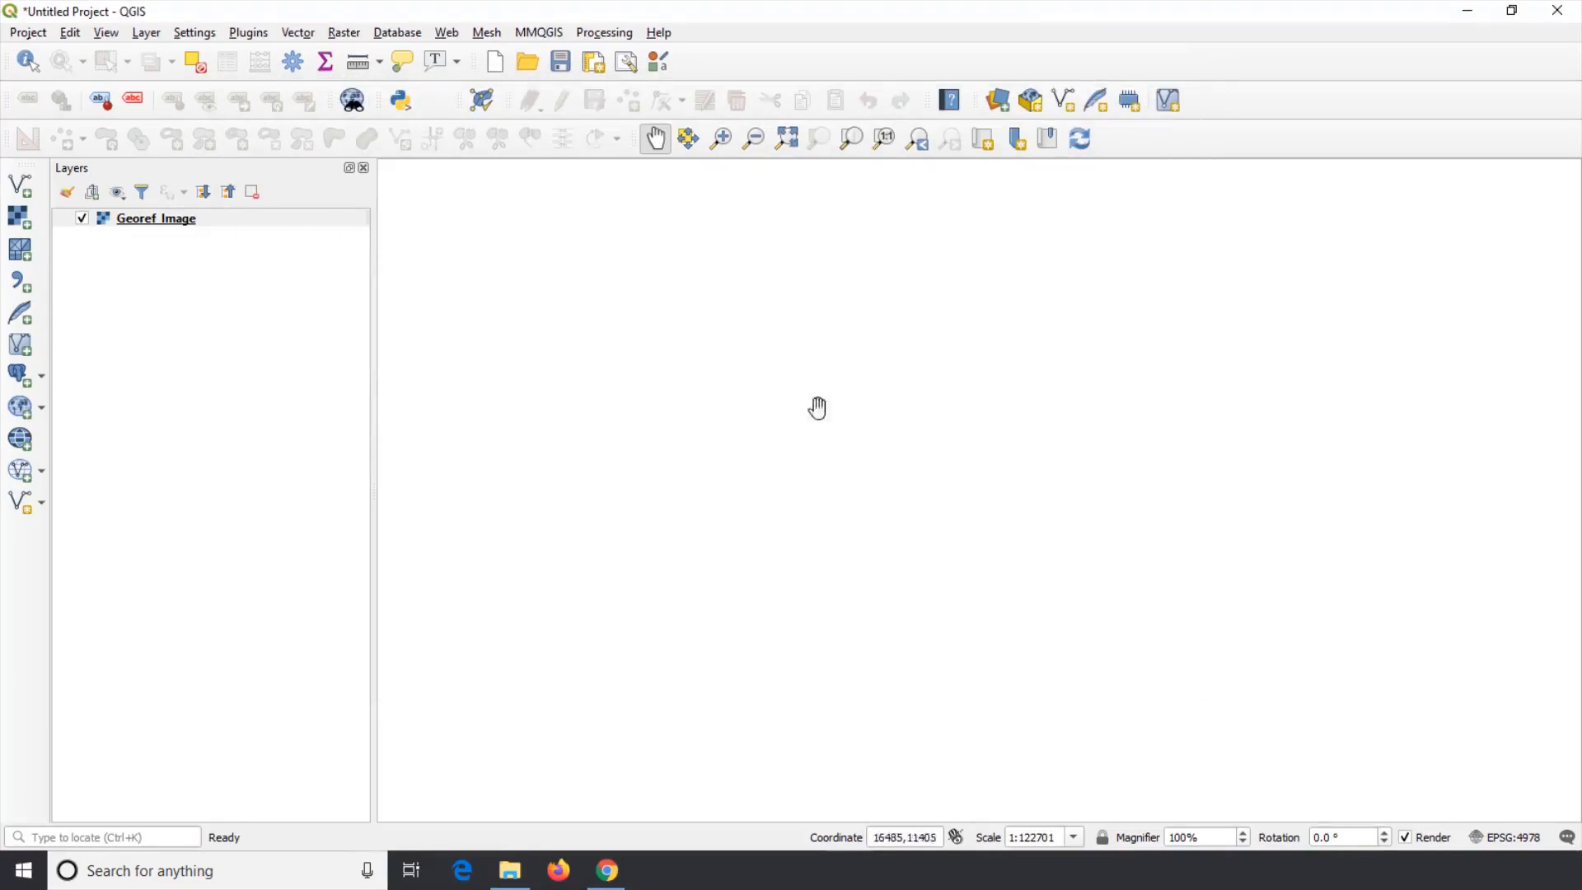
right_click(176, 221)
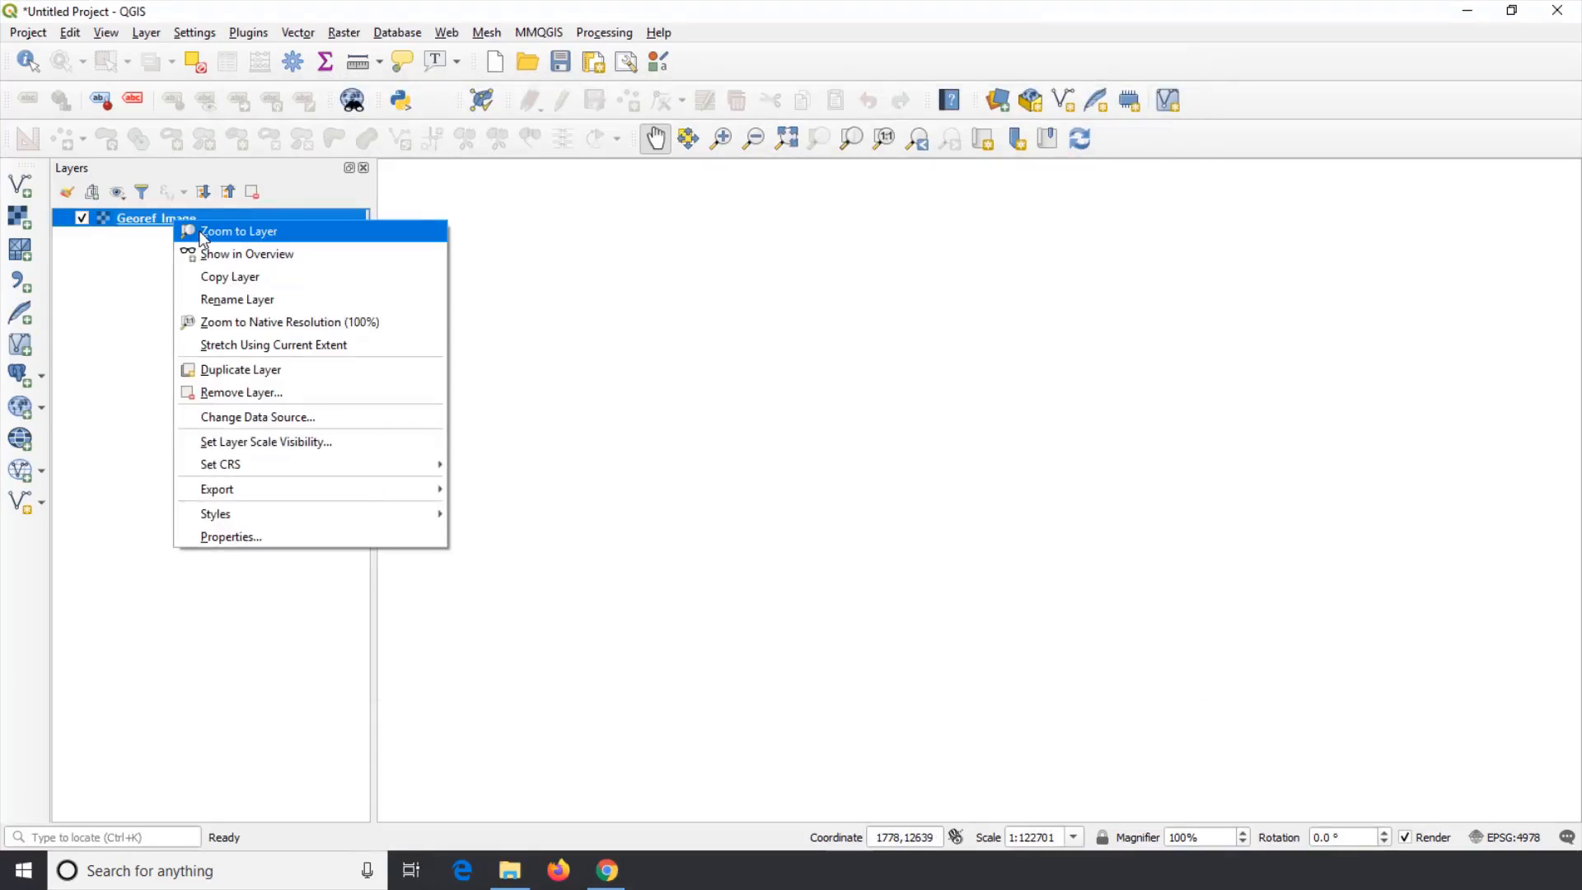
click(202, 235)
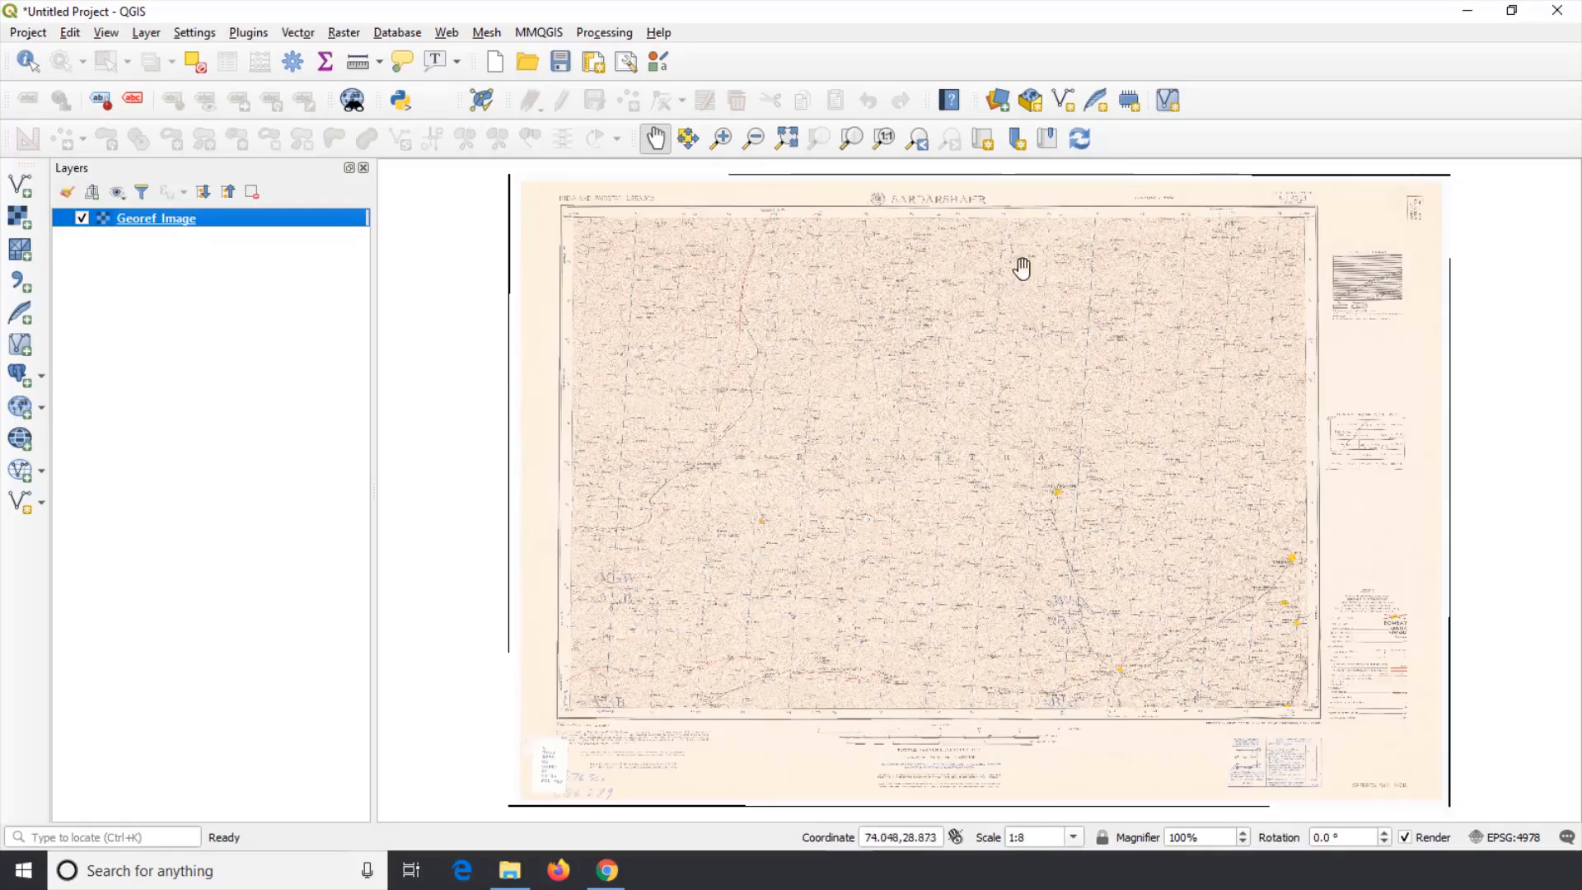
Step: Check the map coordinates of the georeferenced image by panning across it
click(900, 837)
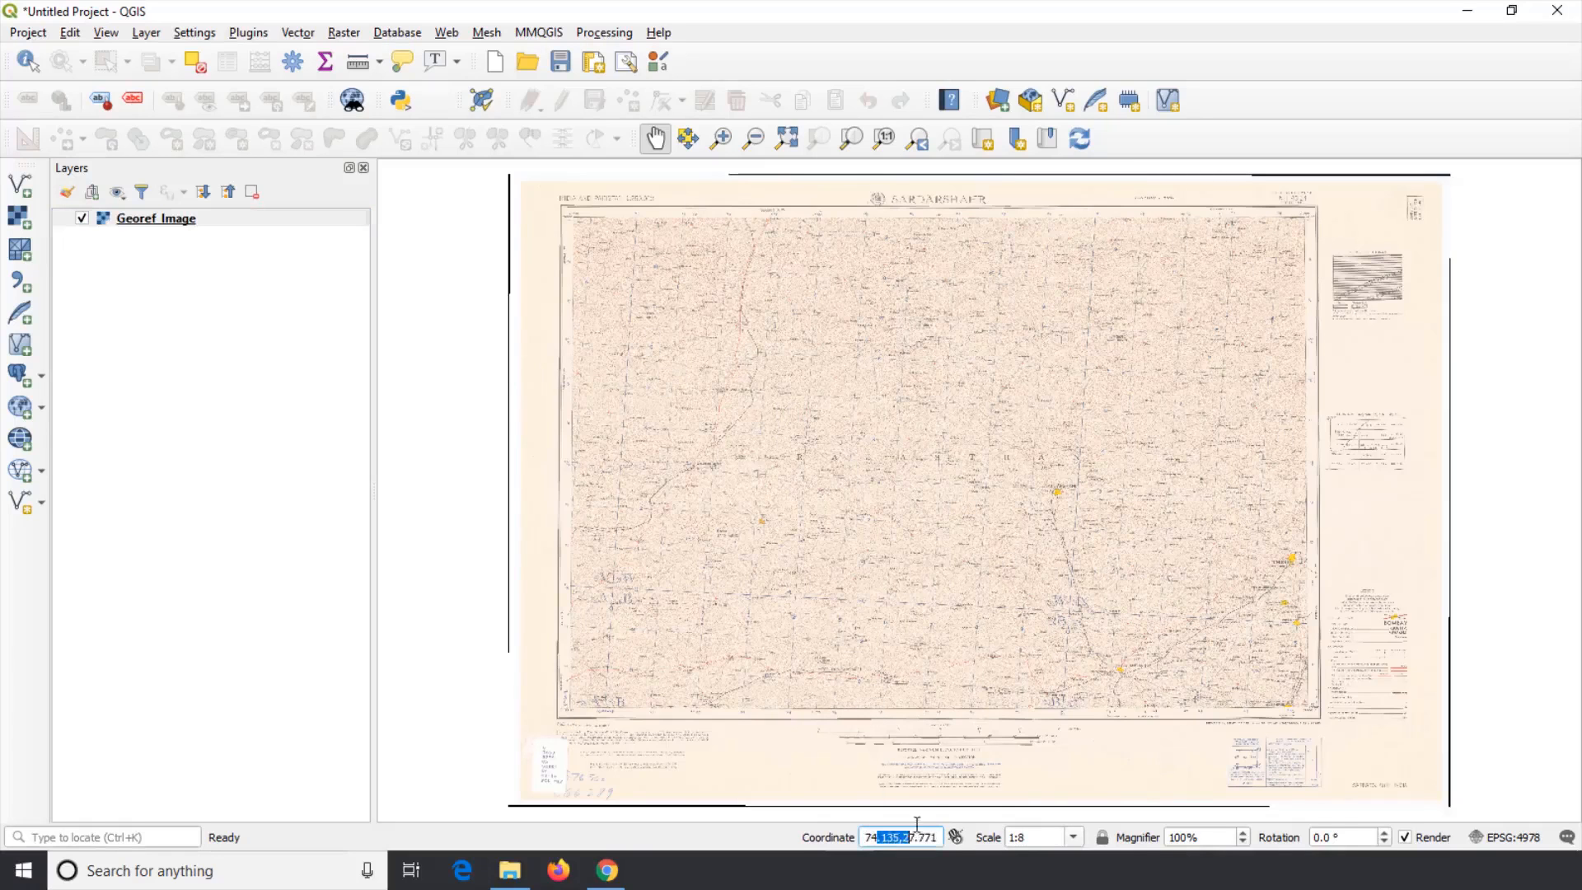
drag(912, 621, 935, 517)
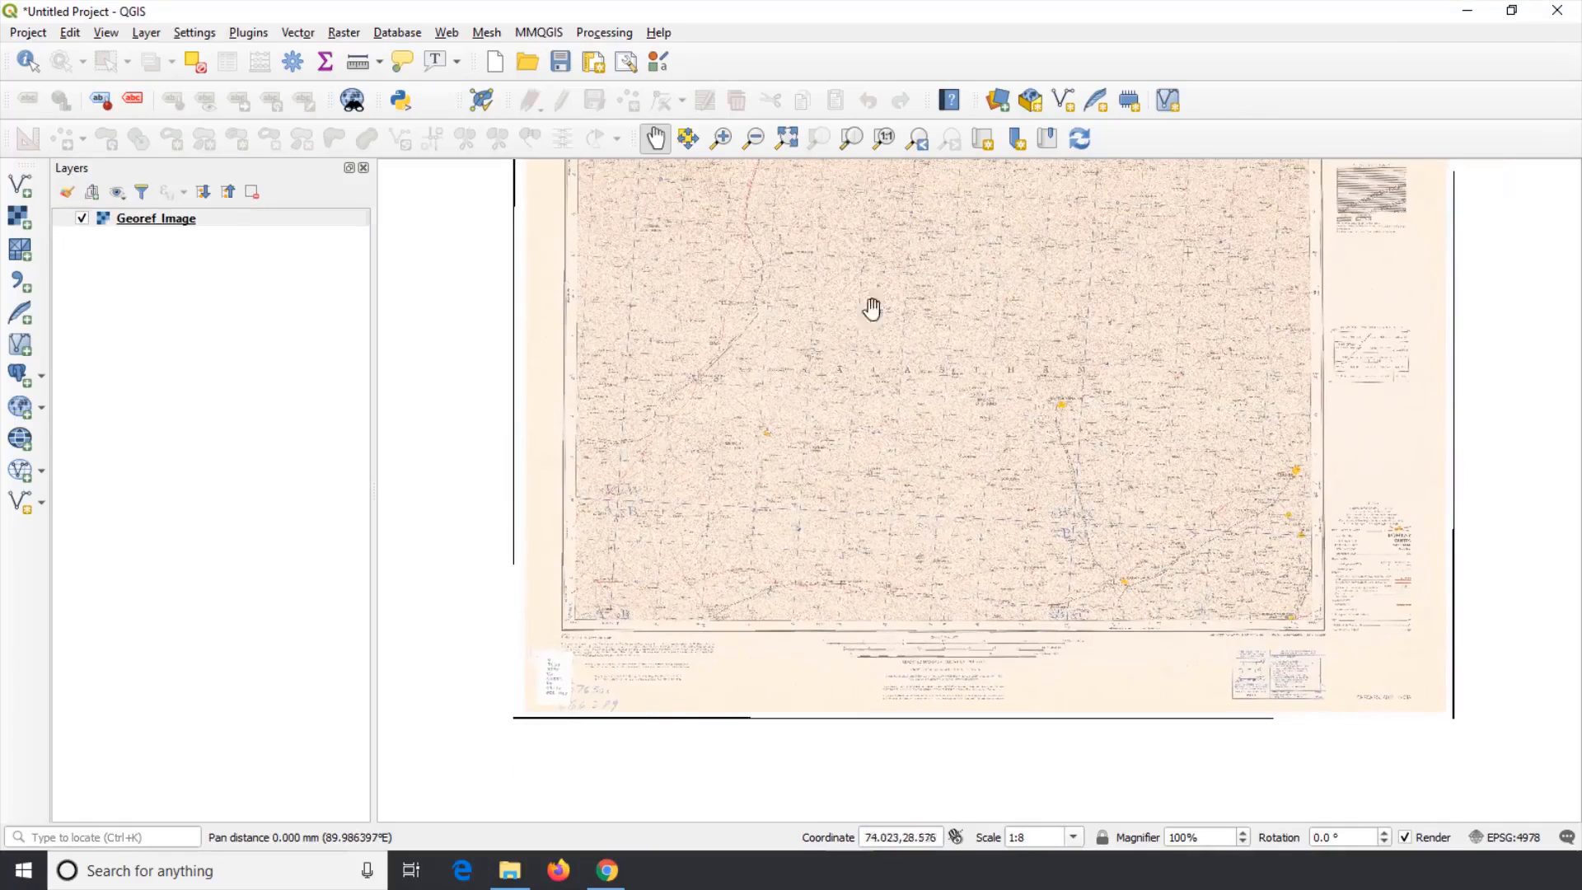
drag(1066, 386, 989, 453)
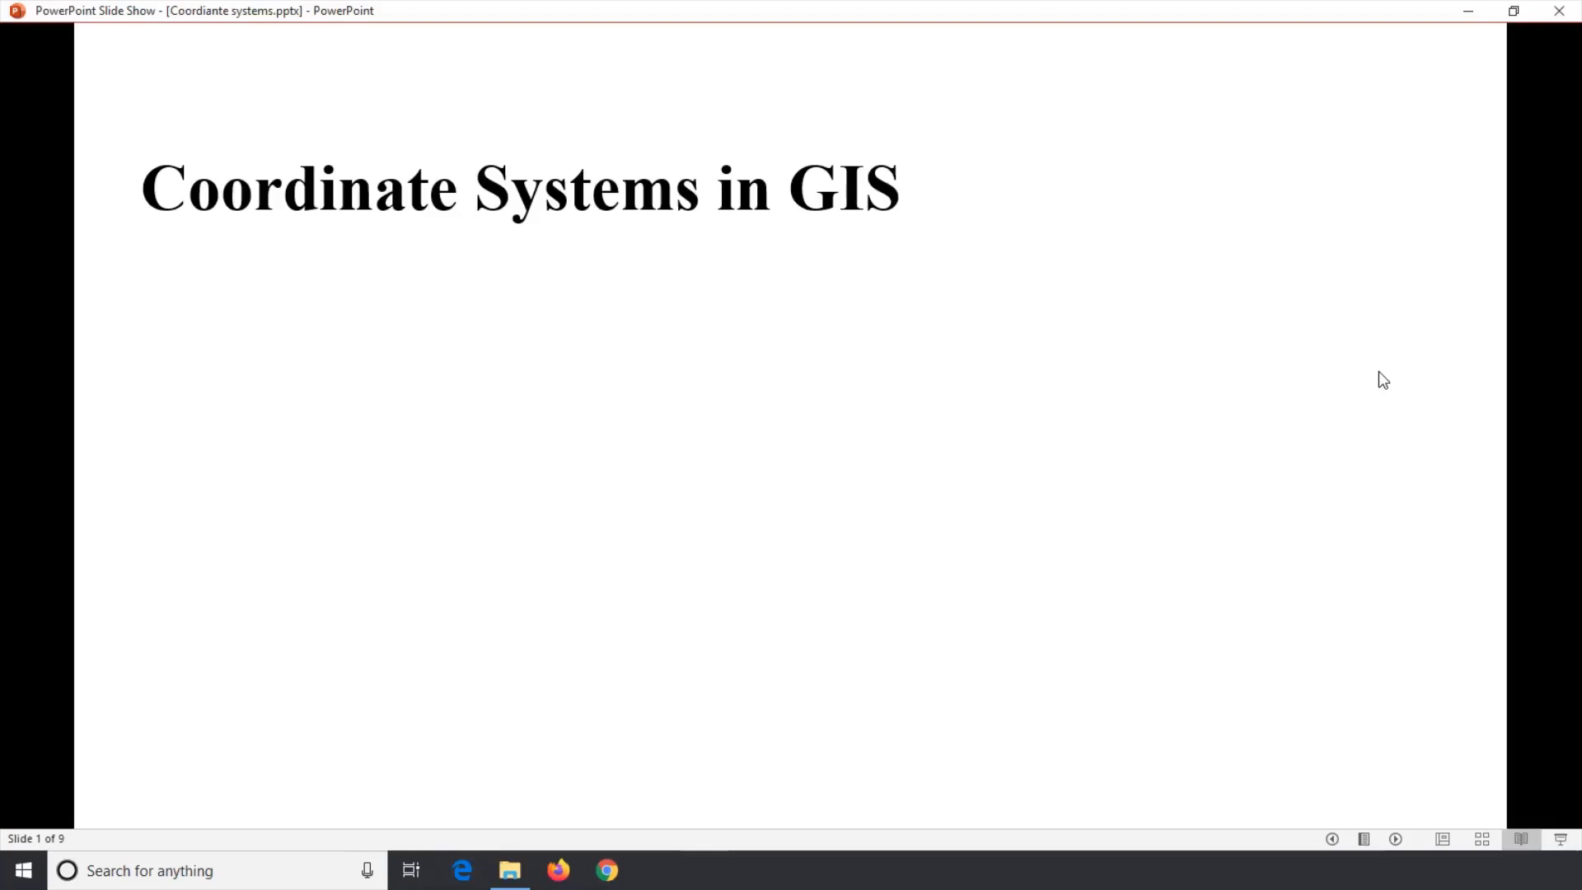
click(1378, 372)
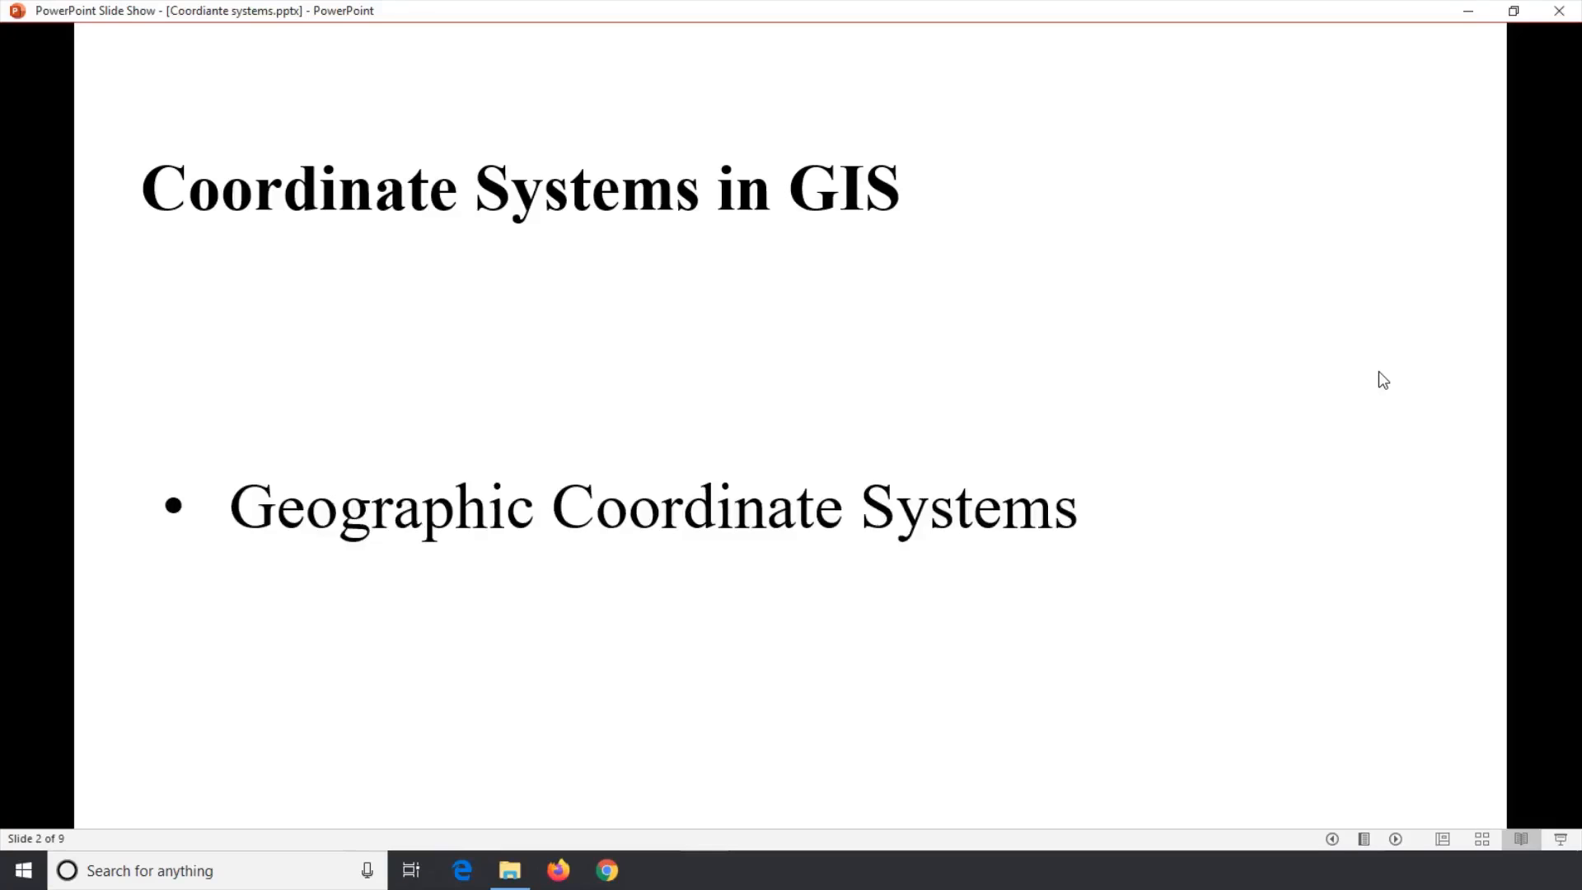
click(1379, 372)
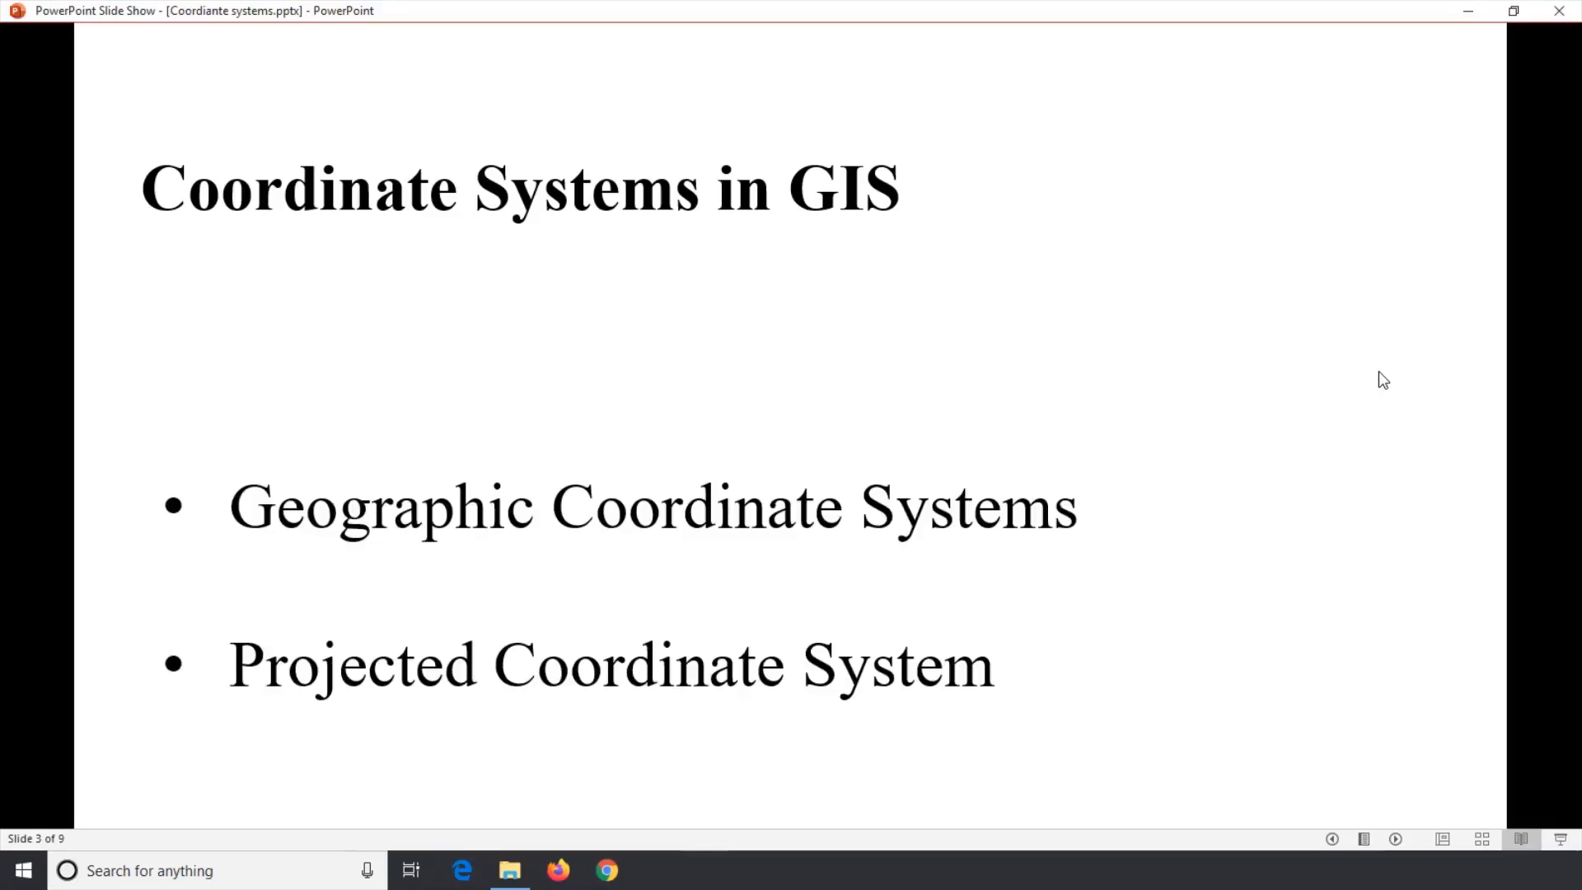
click(1379, 372)
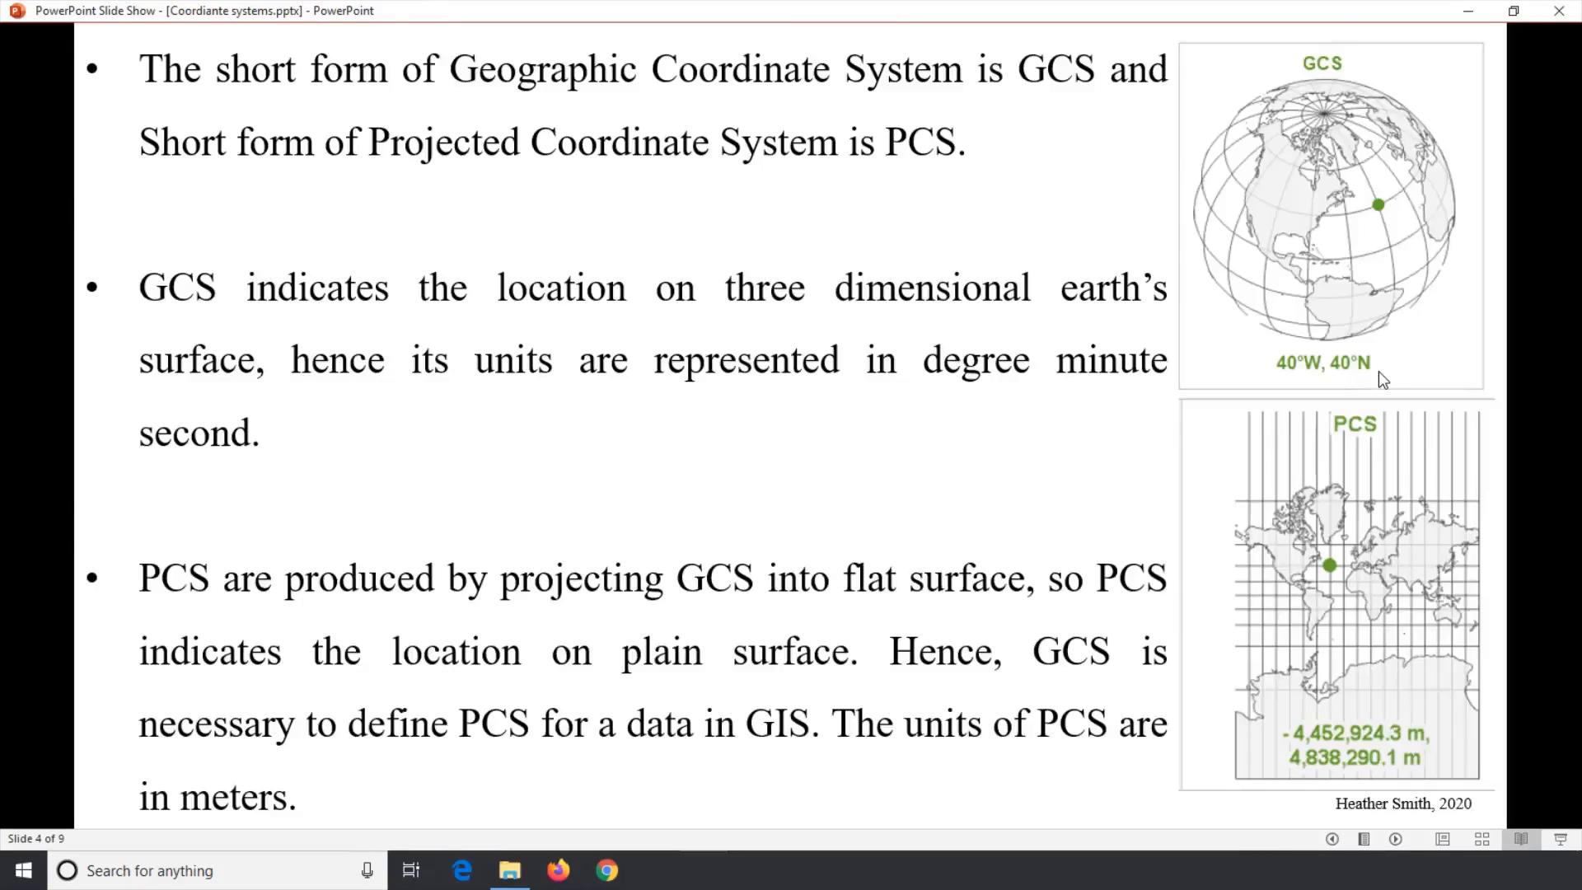
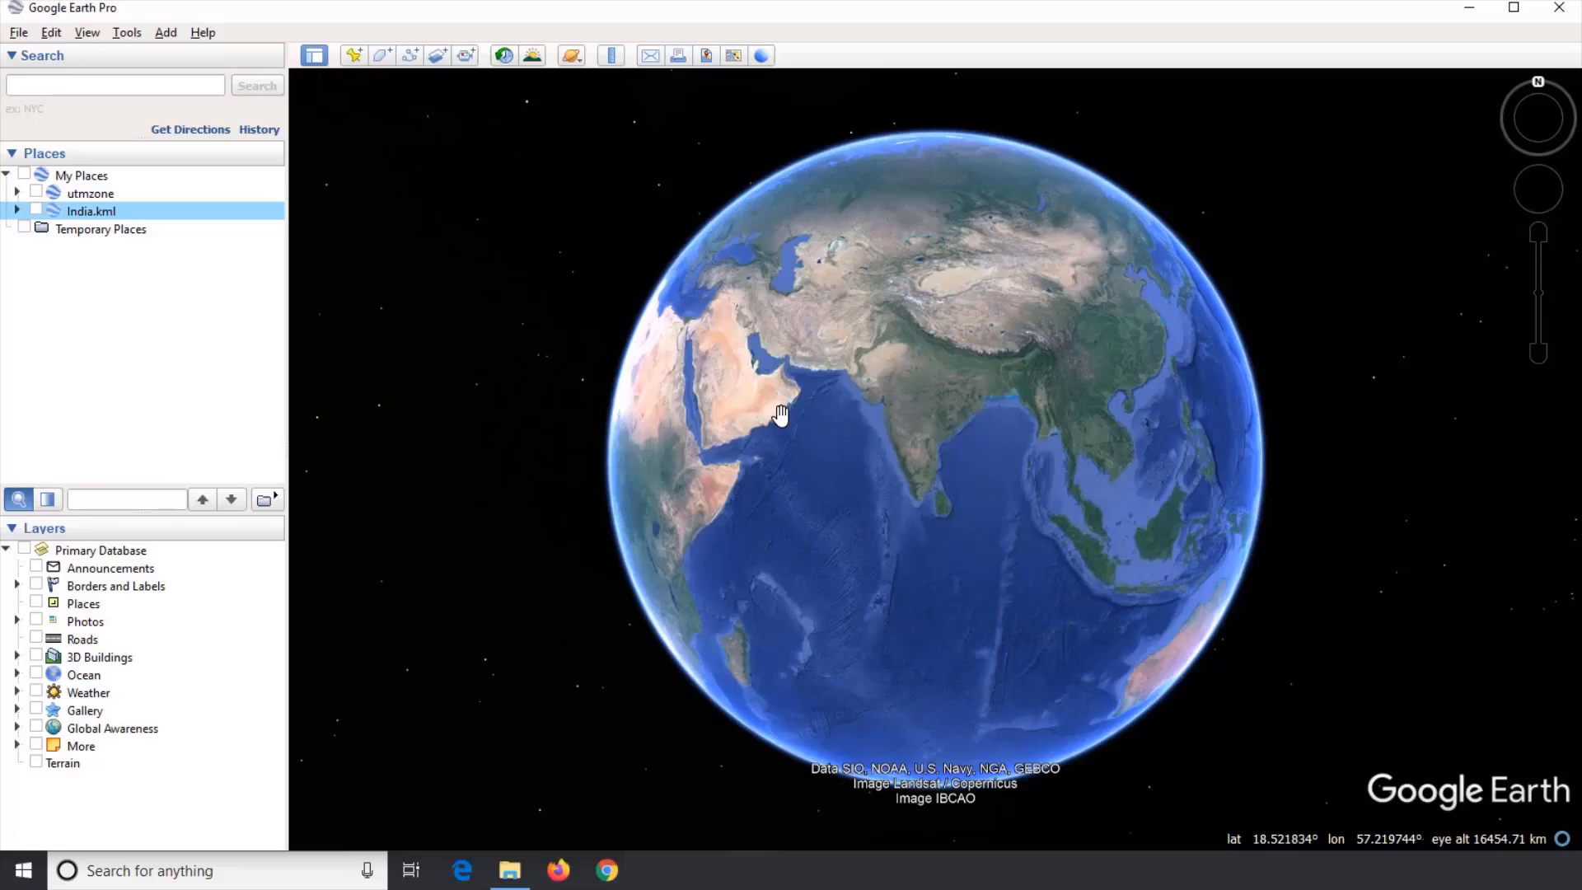
Step: Turn on the utmzone layer so the UTM zone grid is drawn over the globe
click(36, 192)
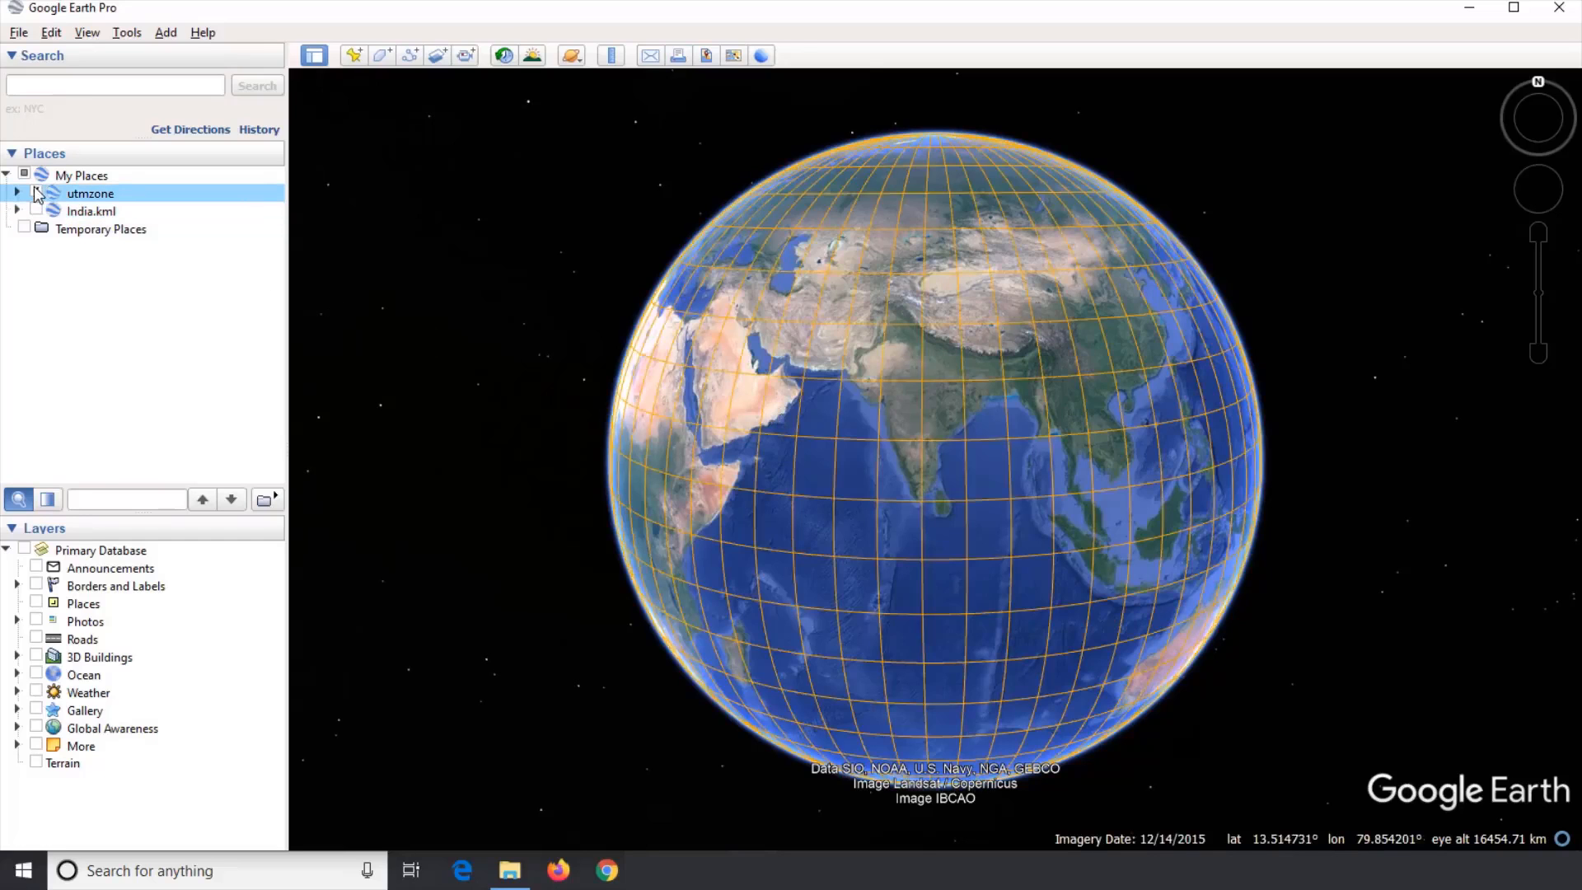
drag(700, 541, 936, 570)
drag(724, 497, 1071, 487)
drag(715, 552, 833, 614)
drag(1056, 335, 1047, 314)
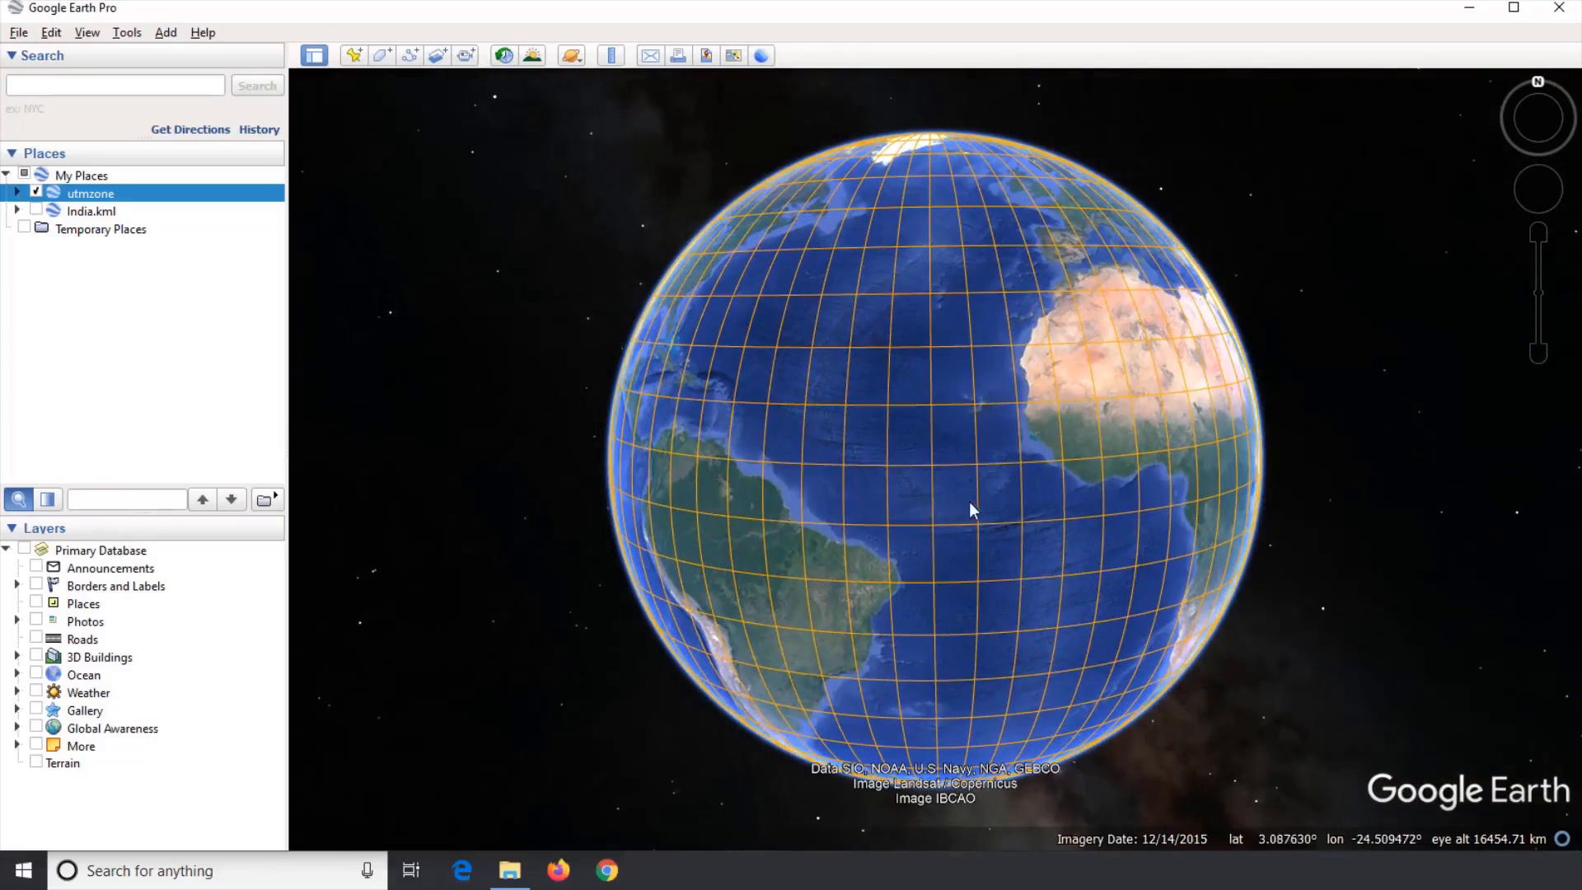
Step: Examine the UTM zone grid across the globe, including the Pacific and both polar regions
scroll(928, 478, up, 5)
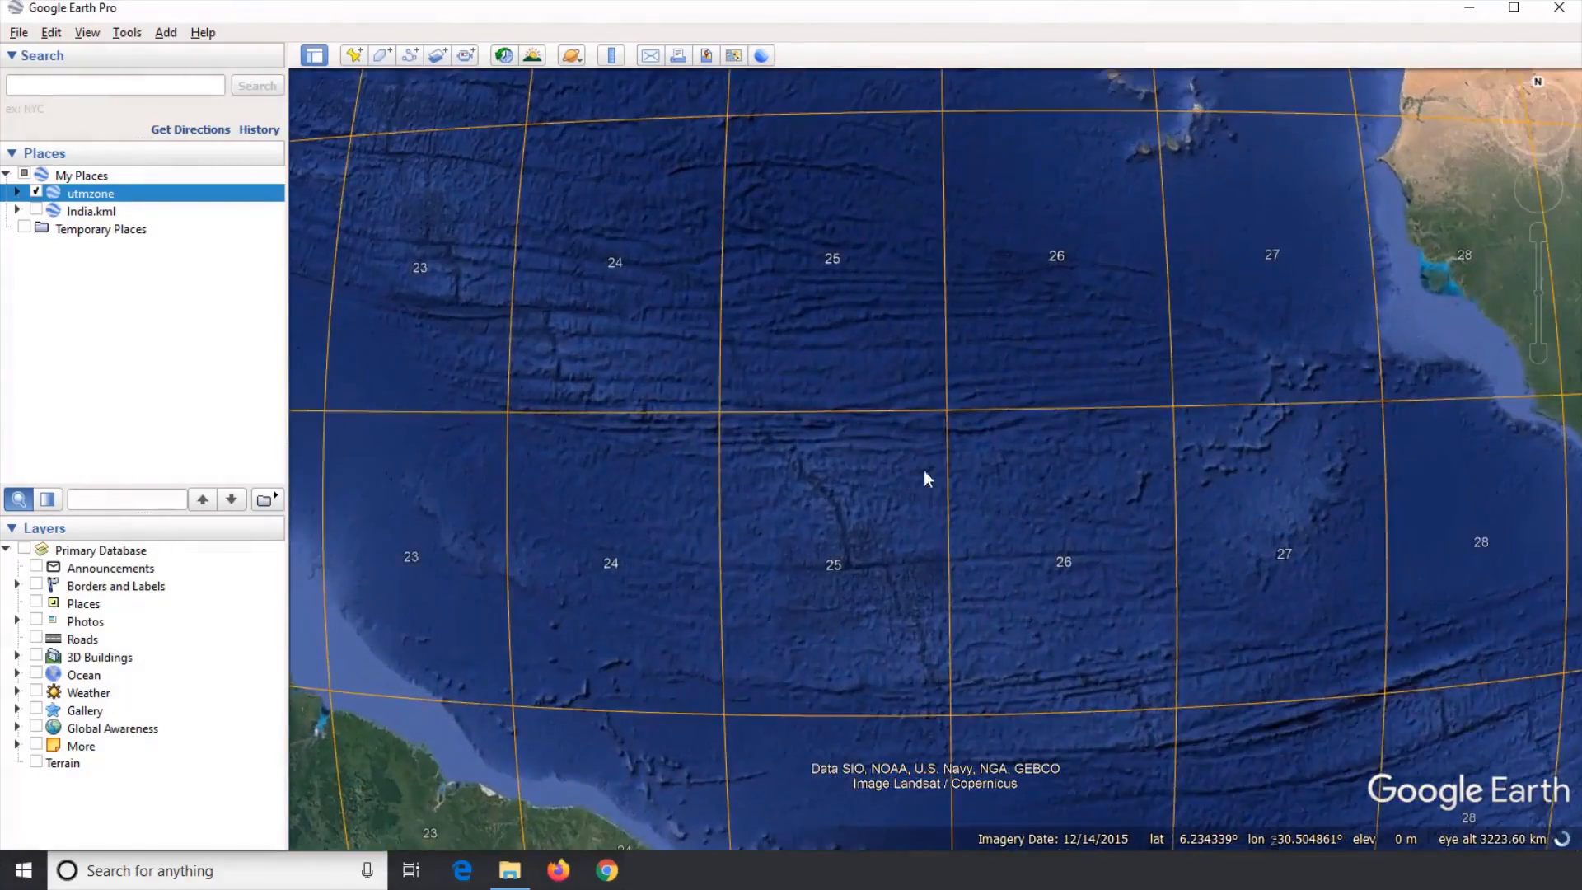
drag(747, 473, 1225, 502)
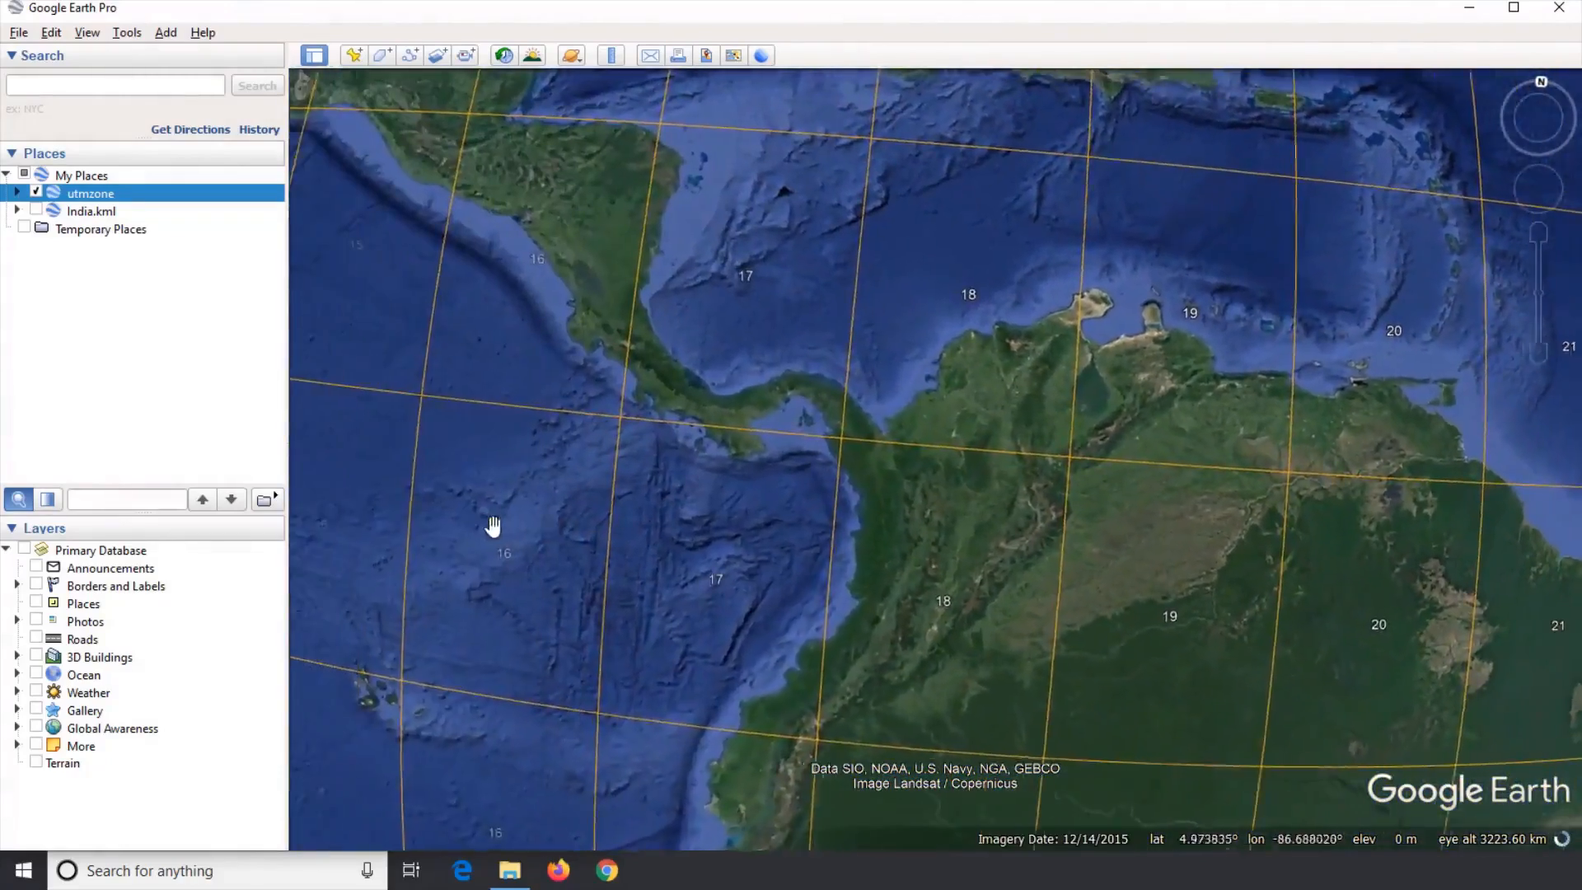
drag(487, 527, 1138, 544)
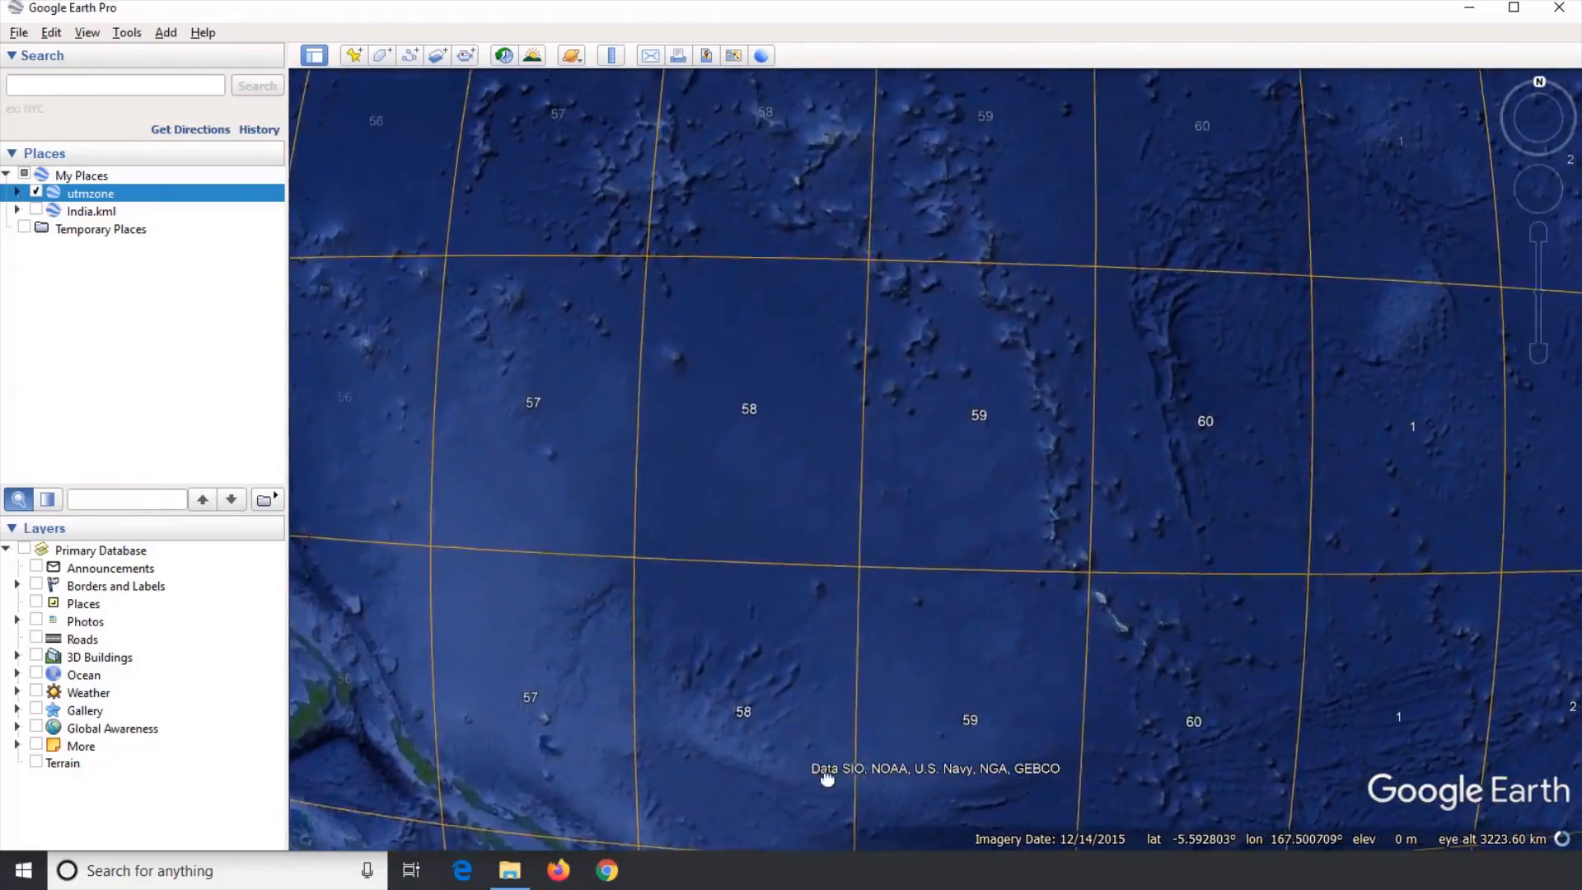
scroll(1106, 399, down, 5)
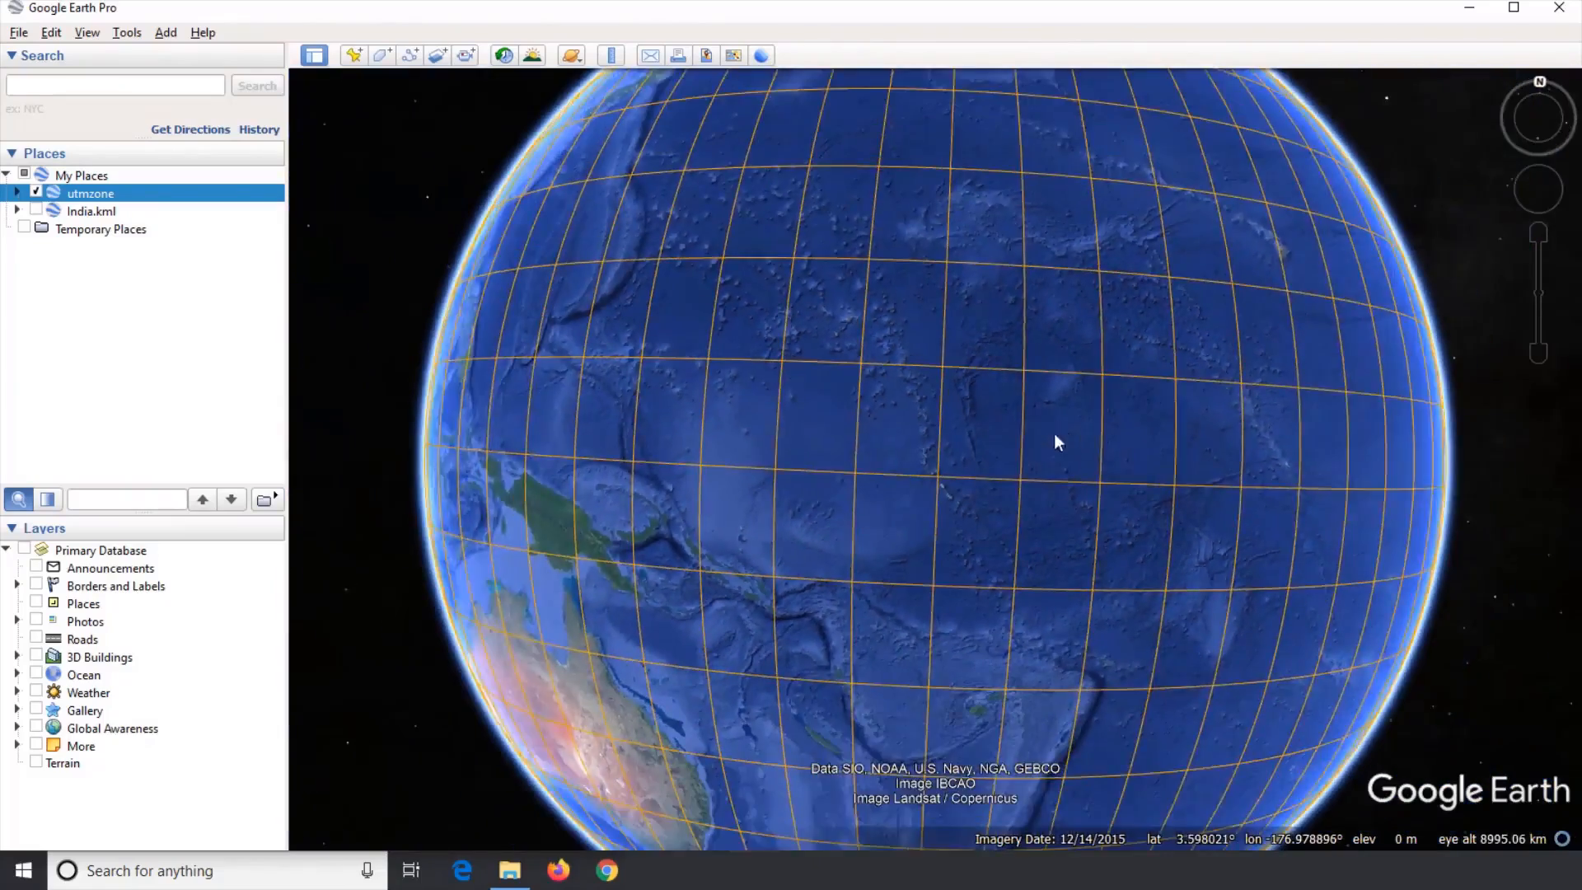
scroll(966, 439, up, 4)
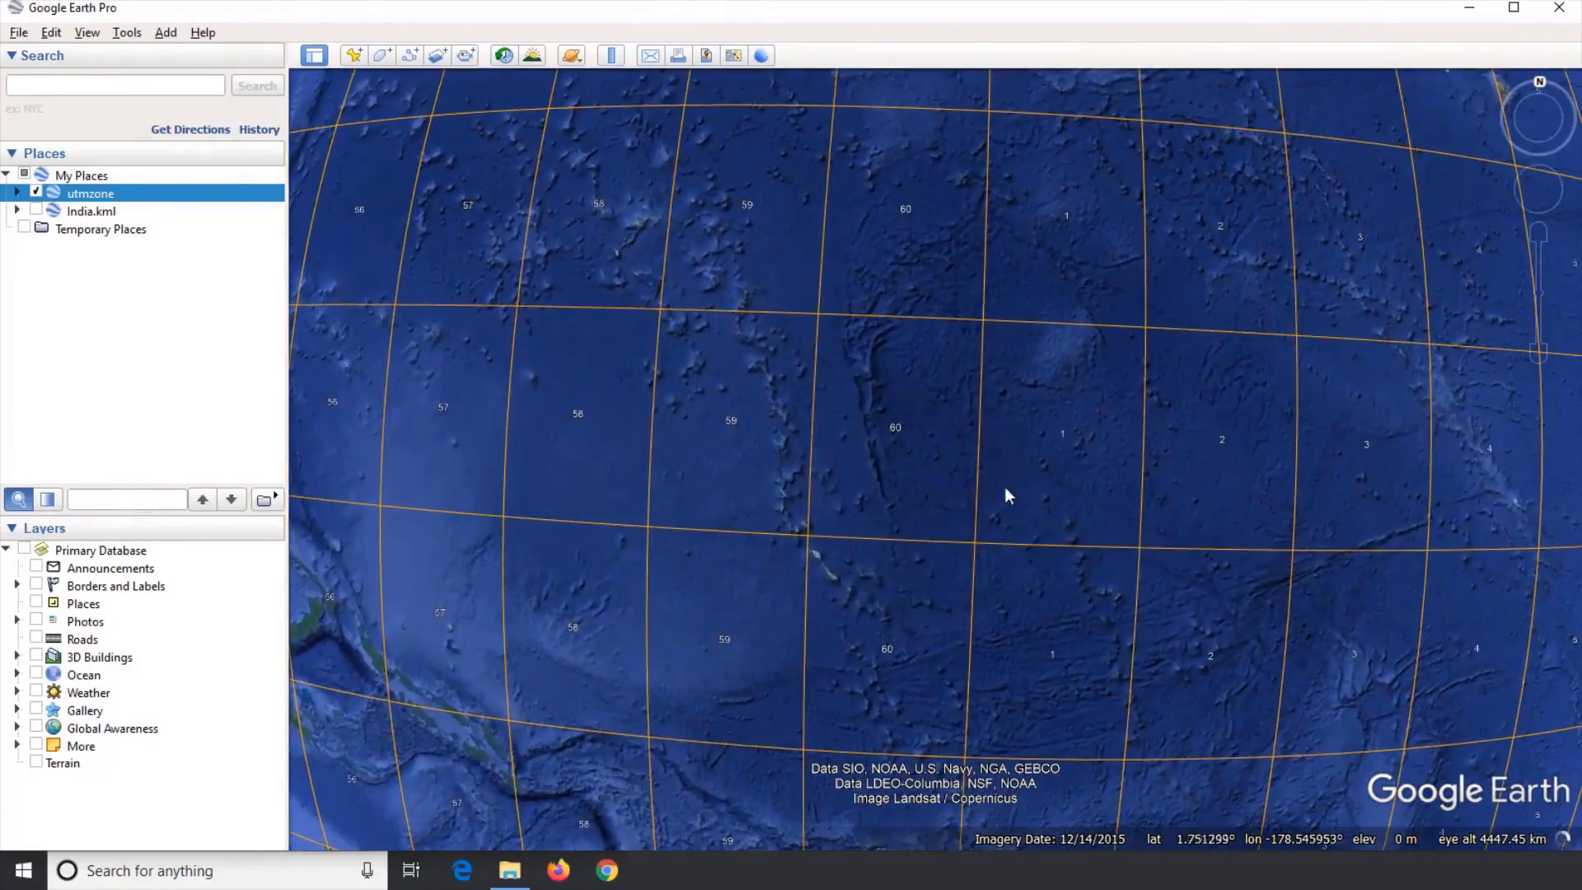
drag(966, 229, 970, 476)
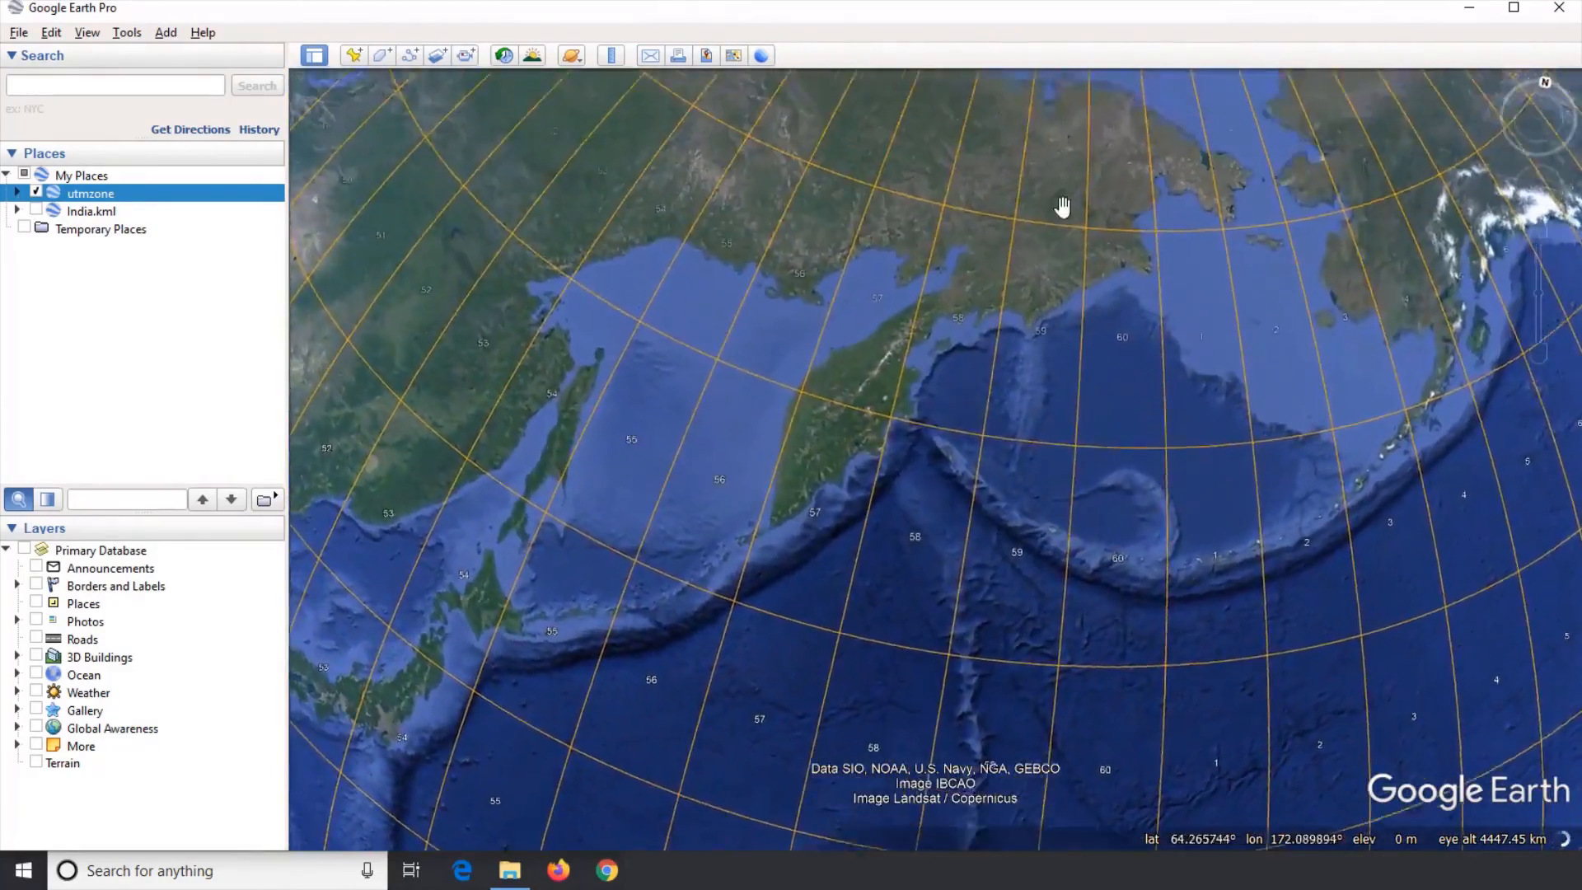
drag(1063, 206, 982, 607)
scroll(1052, 308, up, 3)
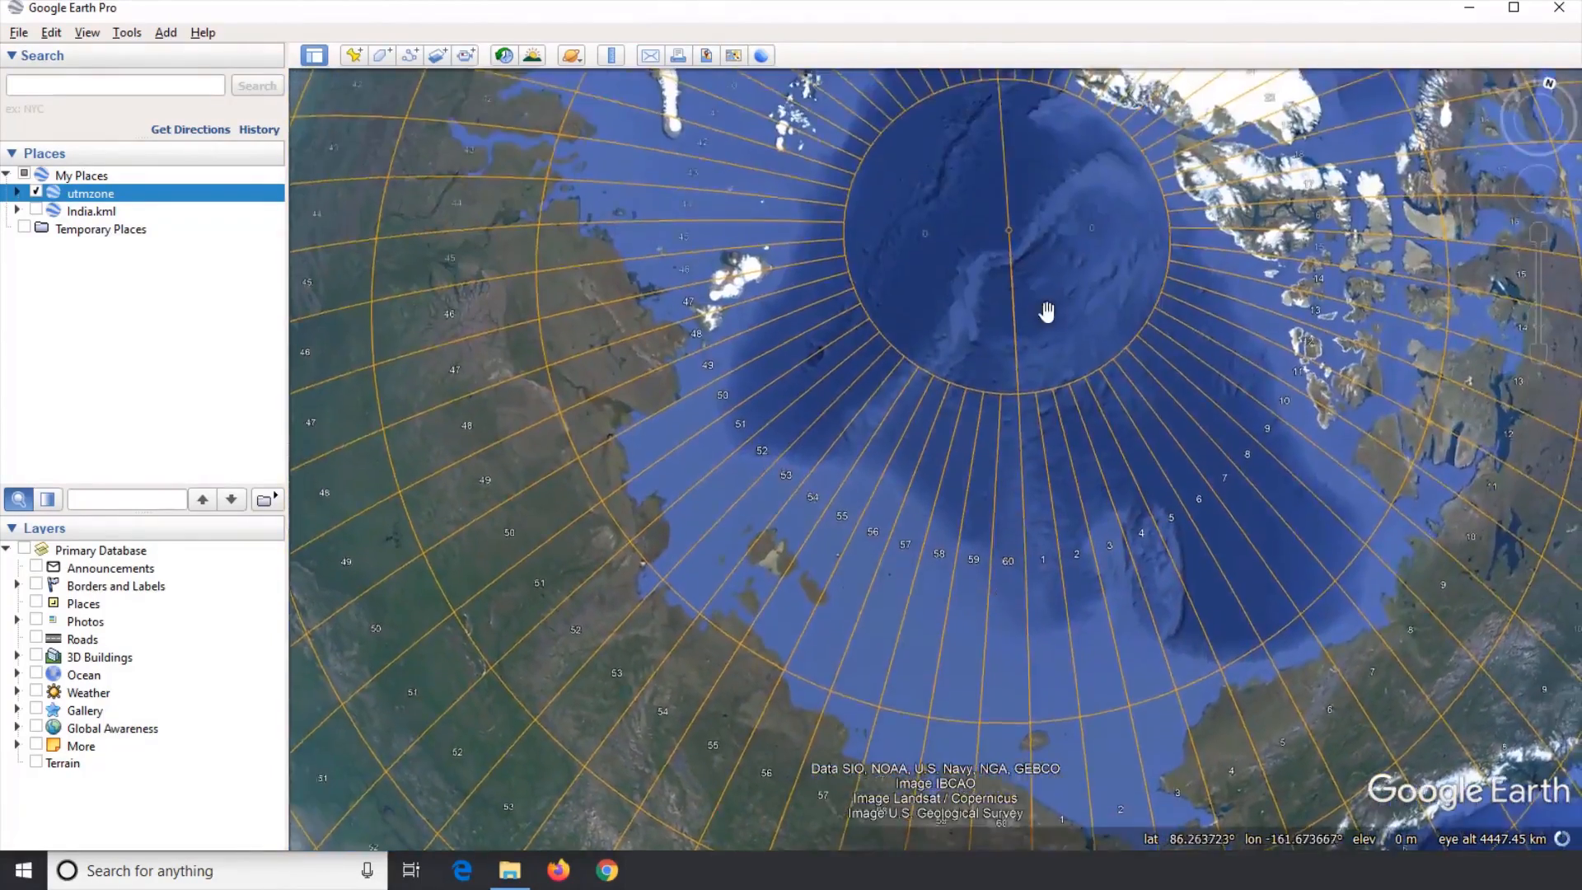
scroll(996, 313, down, 3)
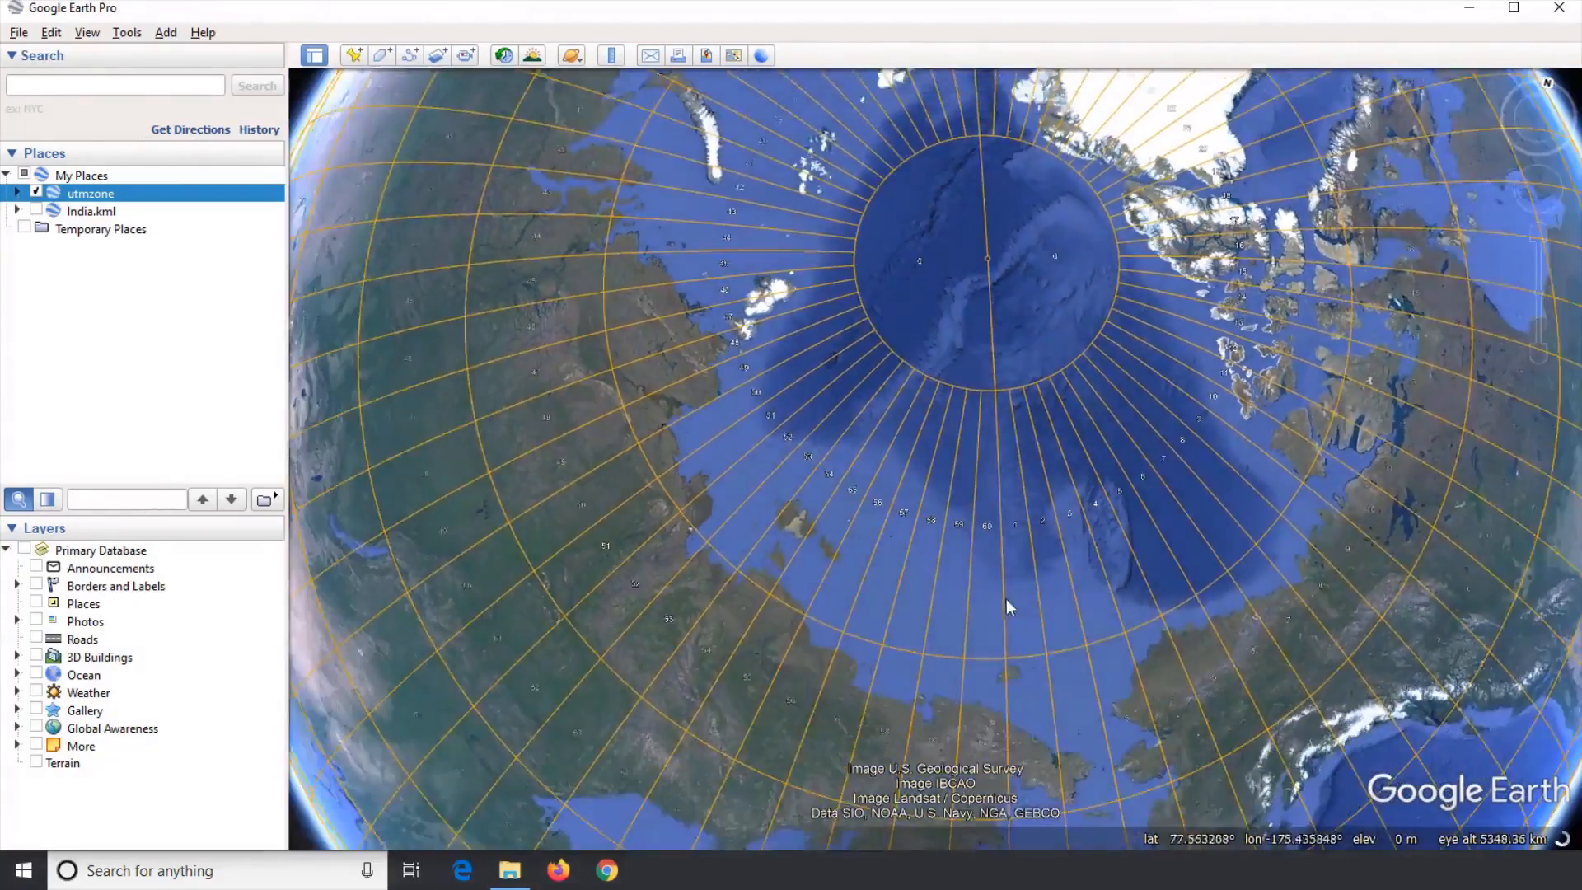
drag(1006, 599, 1008, 168)
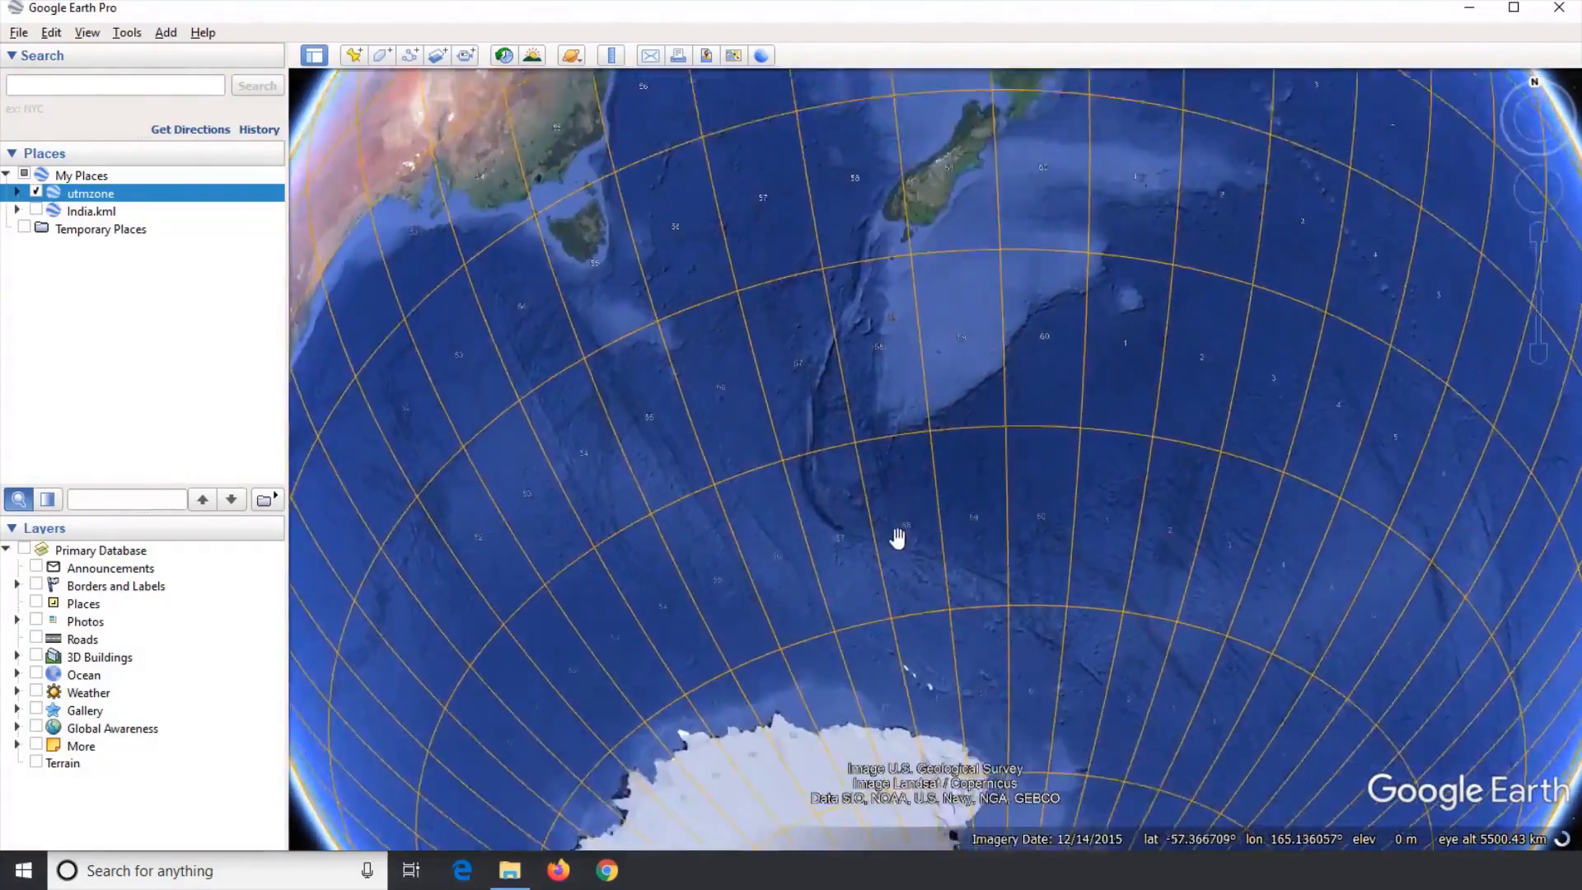
scroll(938, 369, up, 2)
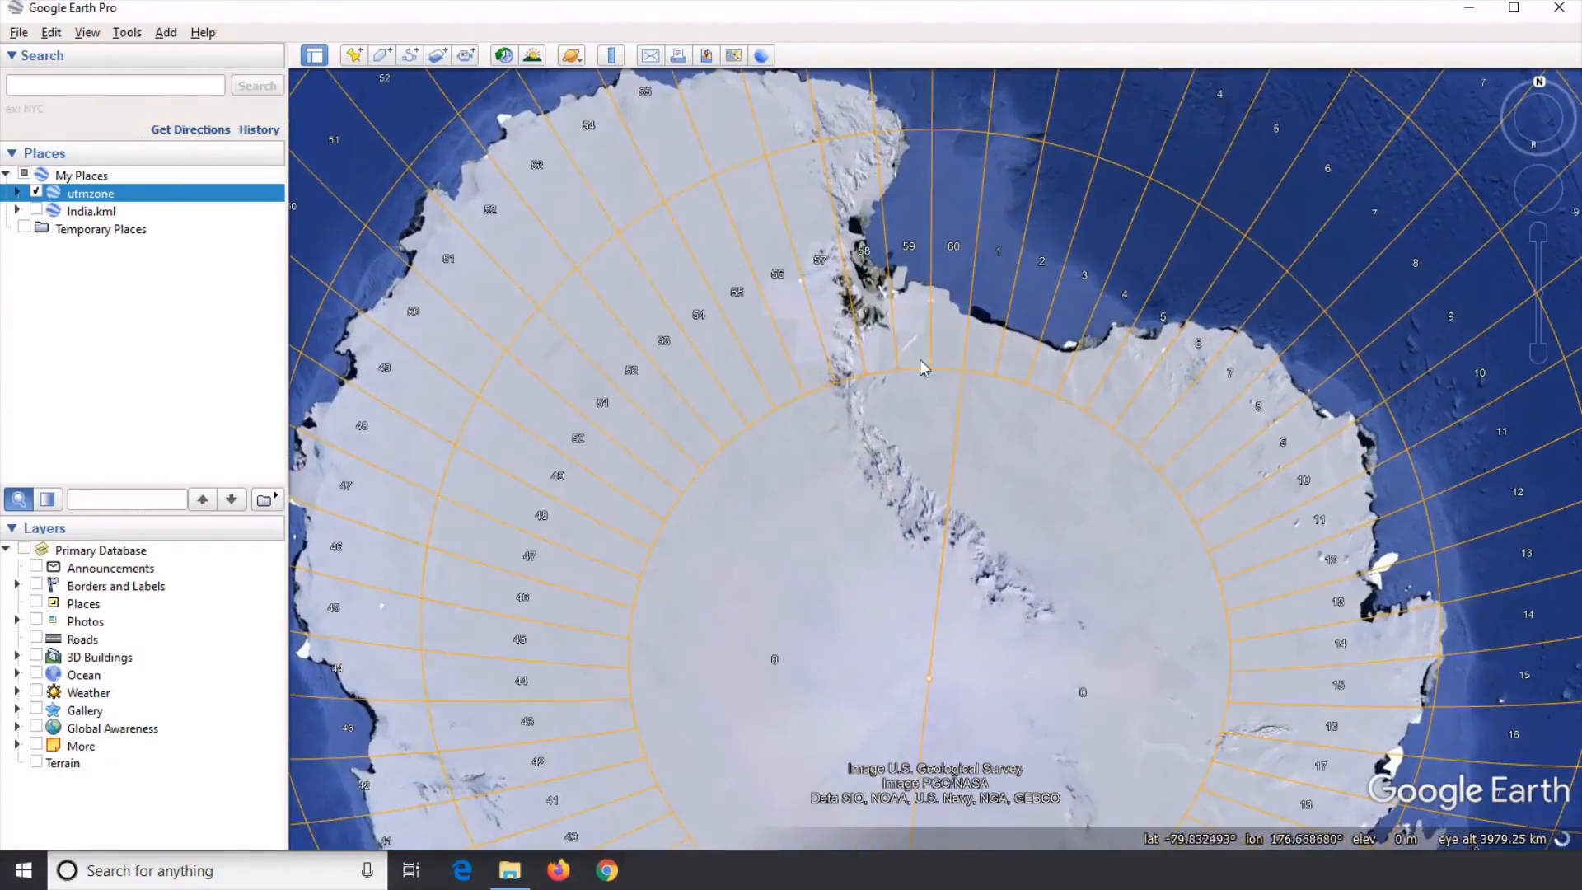
scroll(1002, 387, down, 2)
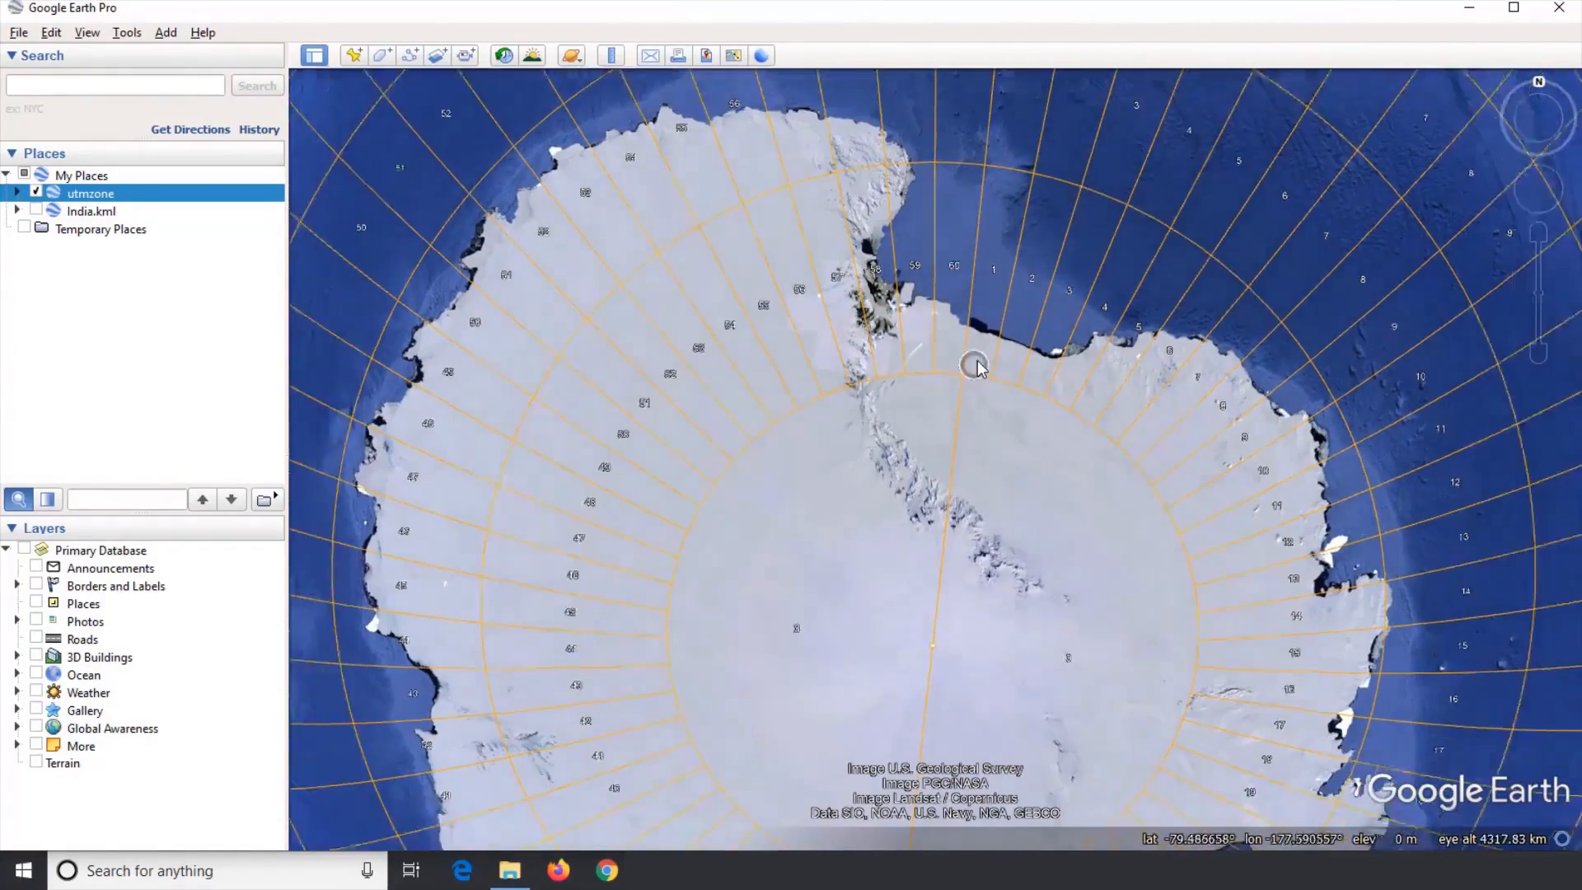
scroll(966, 398, down, 2)
drag(935, 212, 928, 291)
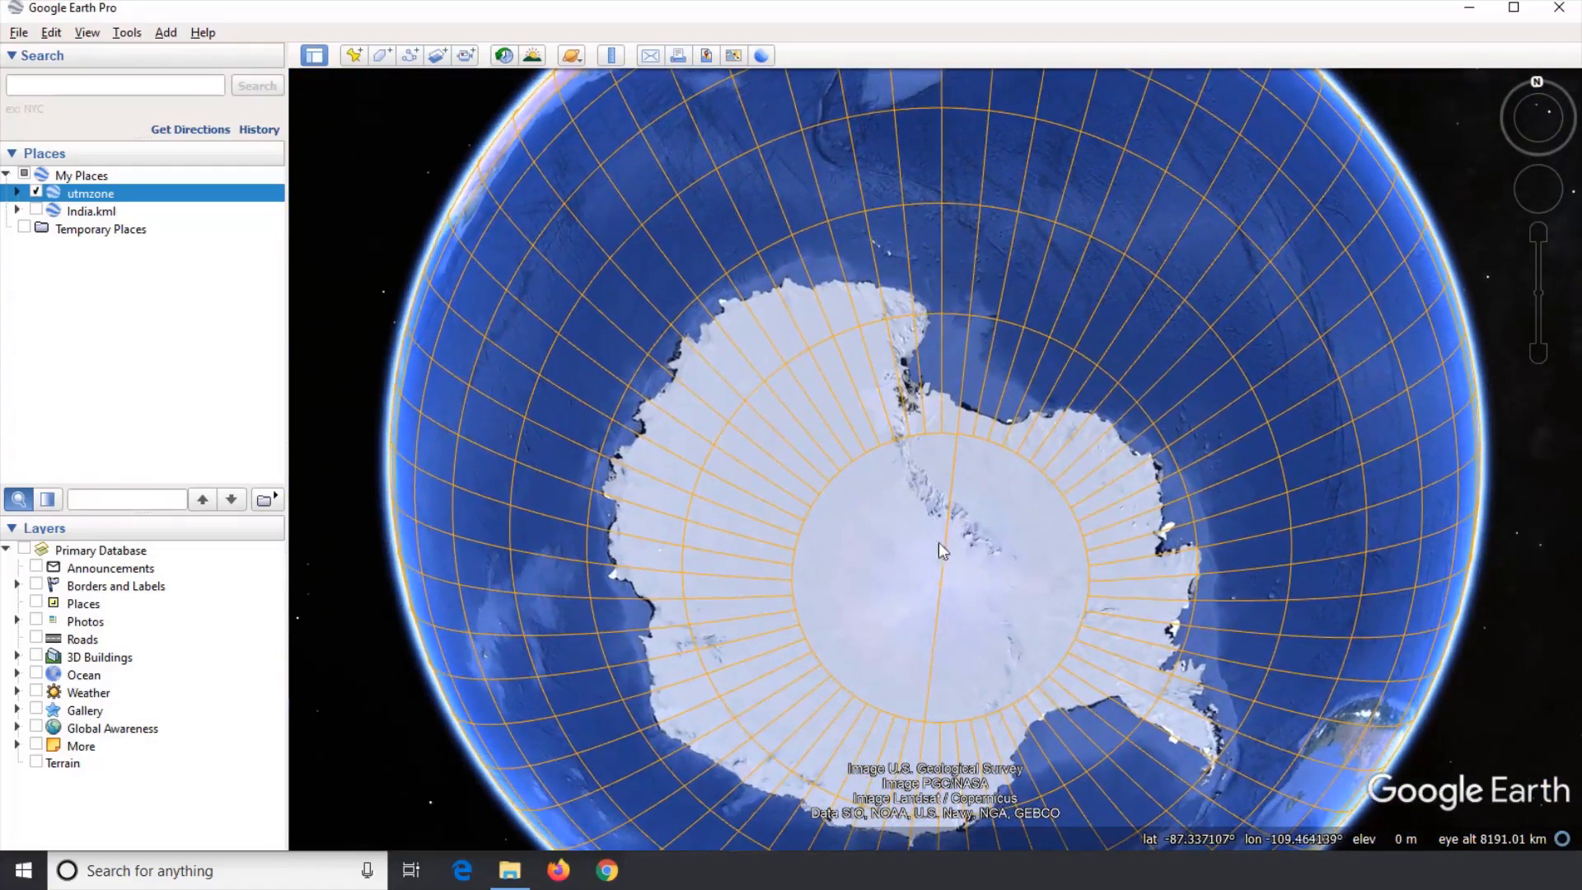
scroll(908, 507, down, 1)
drag(947, 215, 953, 367)
scroll(954, 368, down, 2)
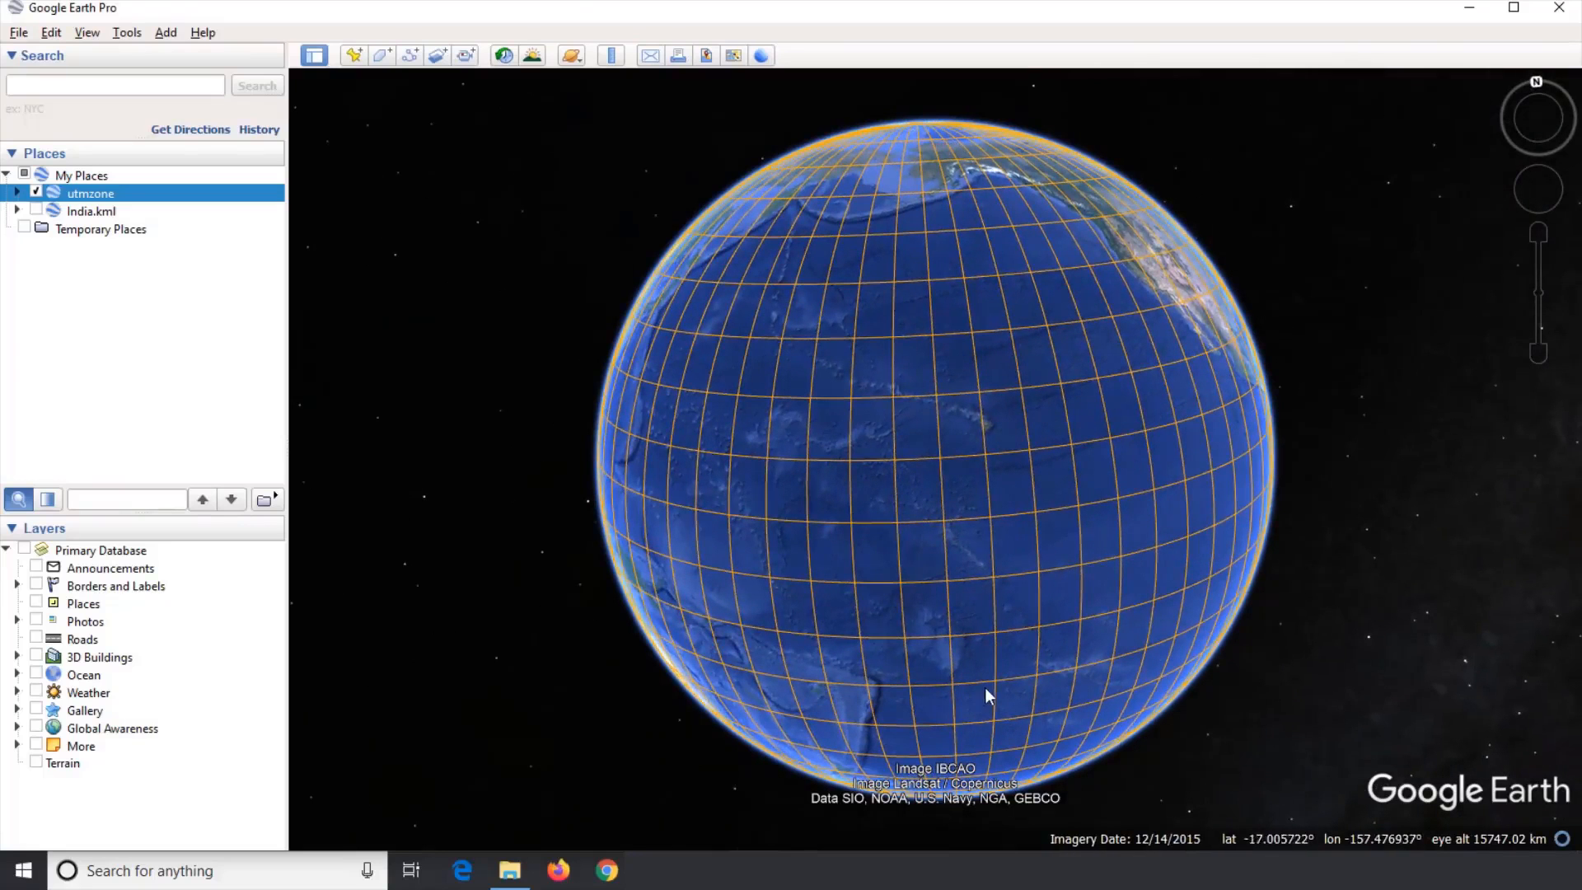
drag(1010, 666, 795, 657)
drag(1195, 507, 975, 346)
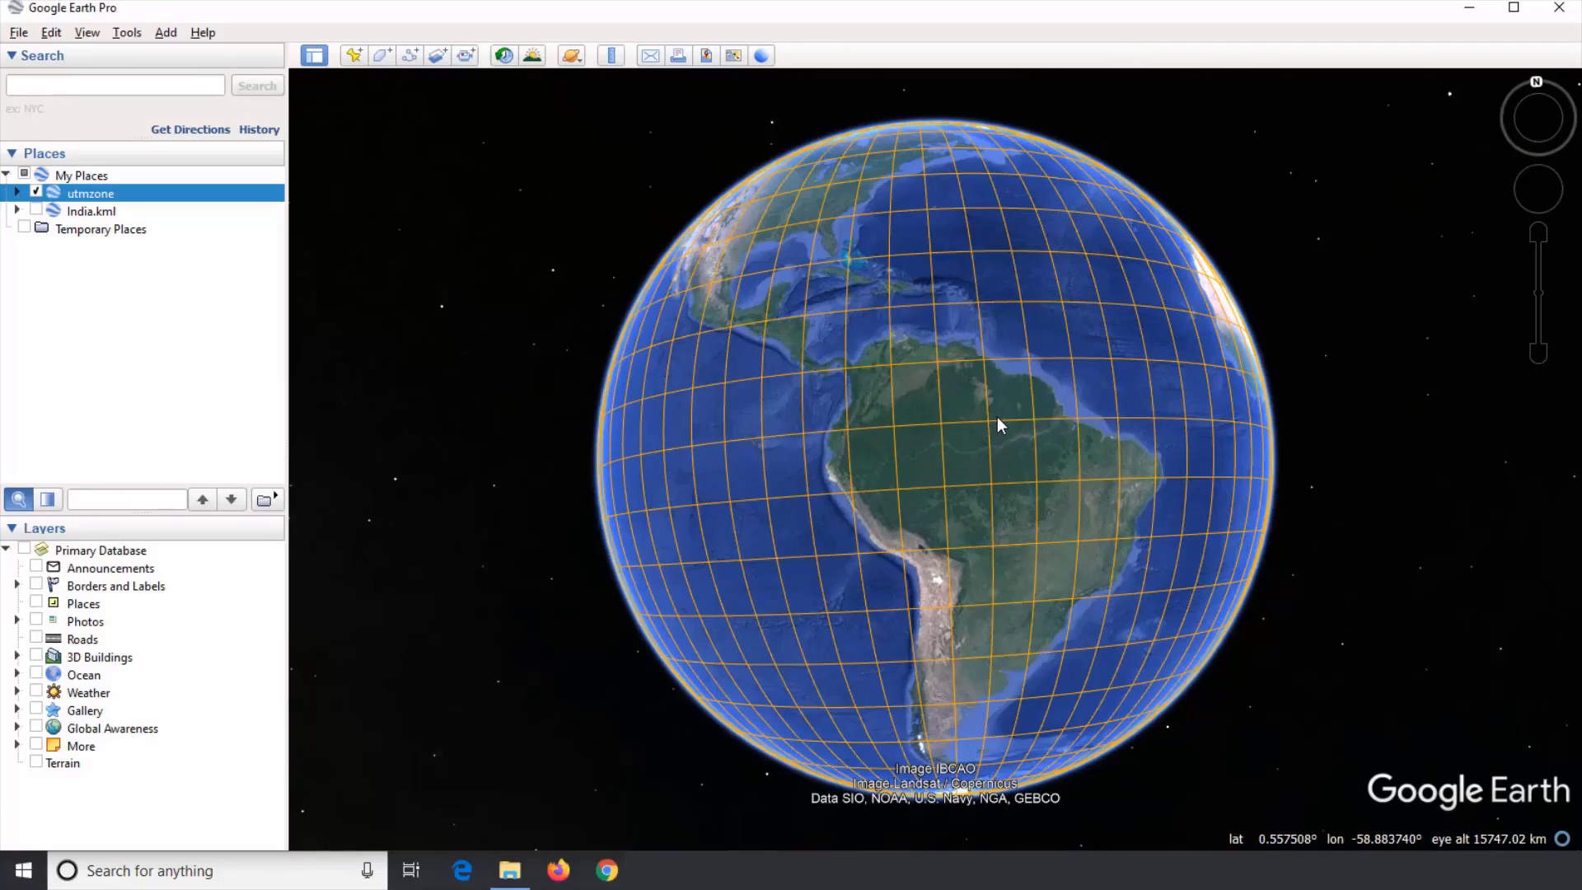
drag(997, 419, 997, 480)
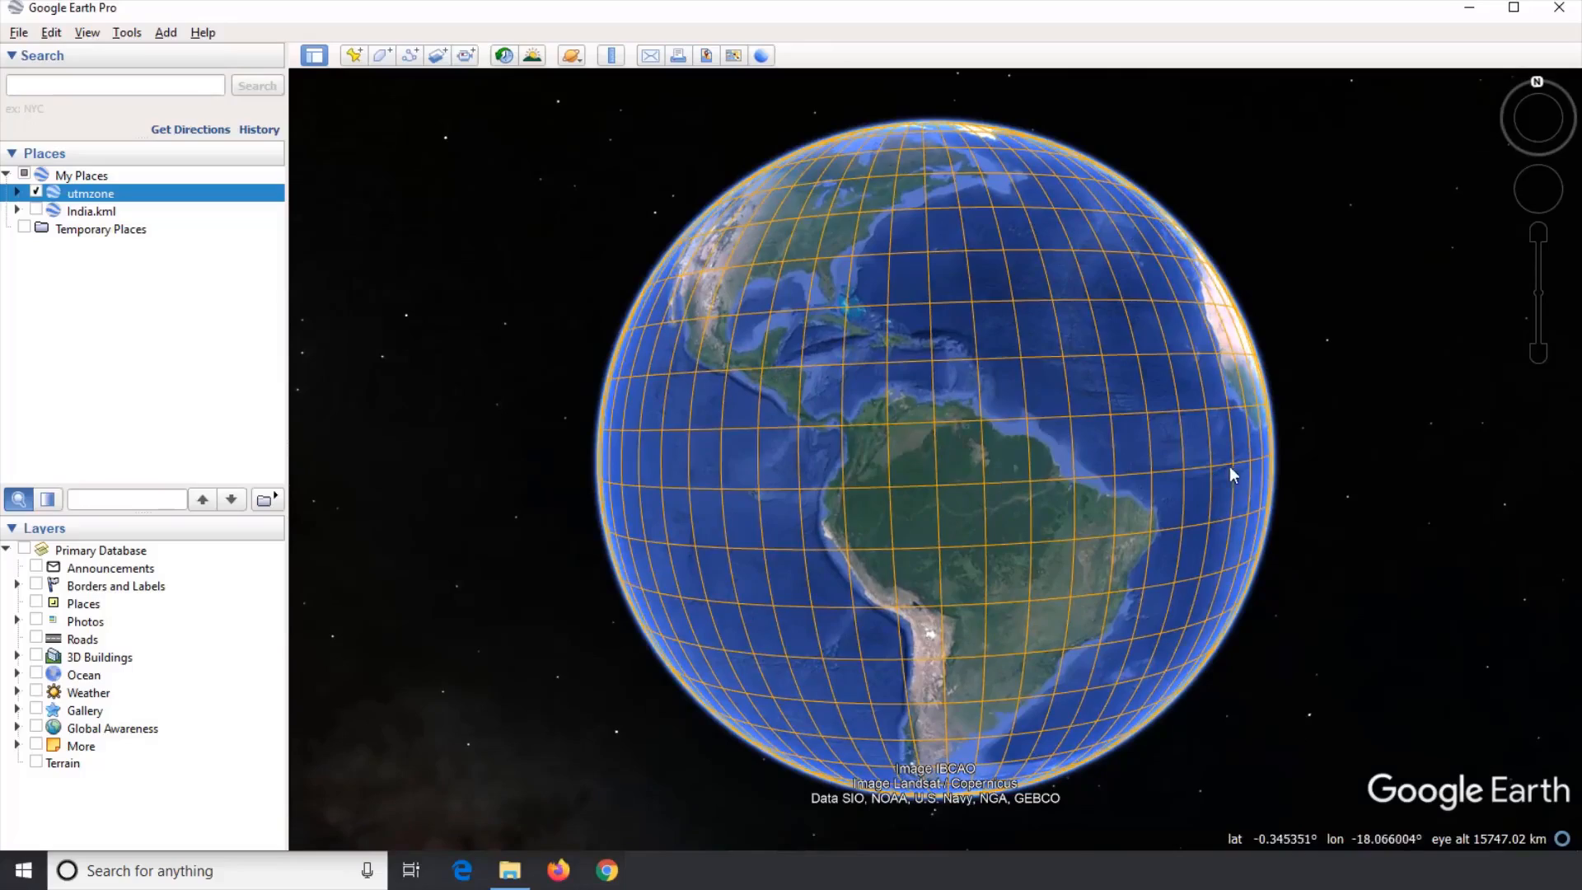
drag(1230, 467, 1070, 491)
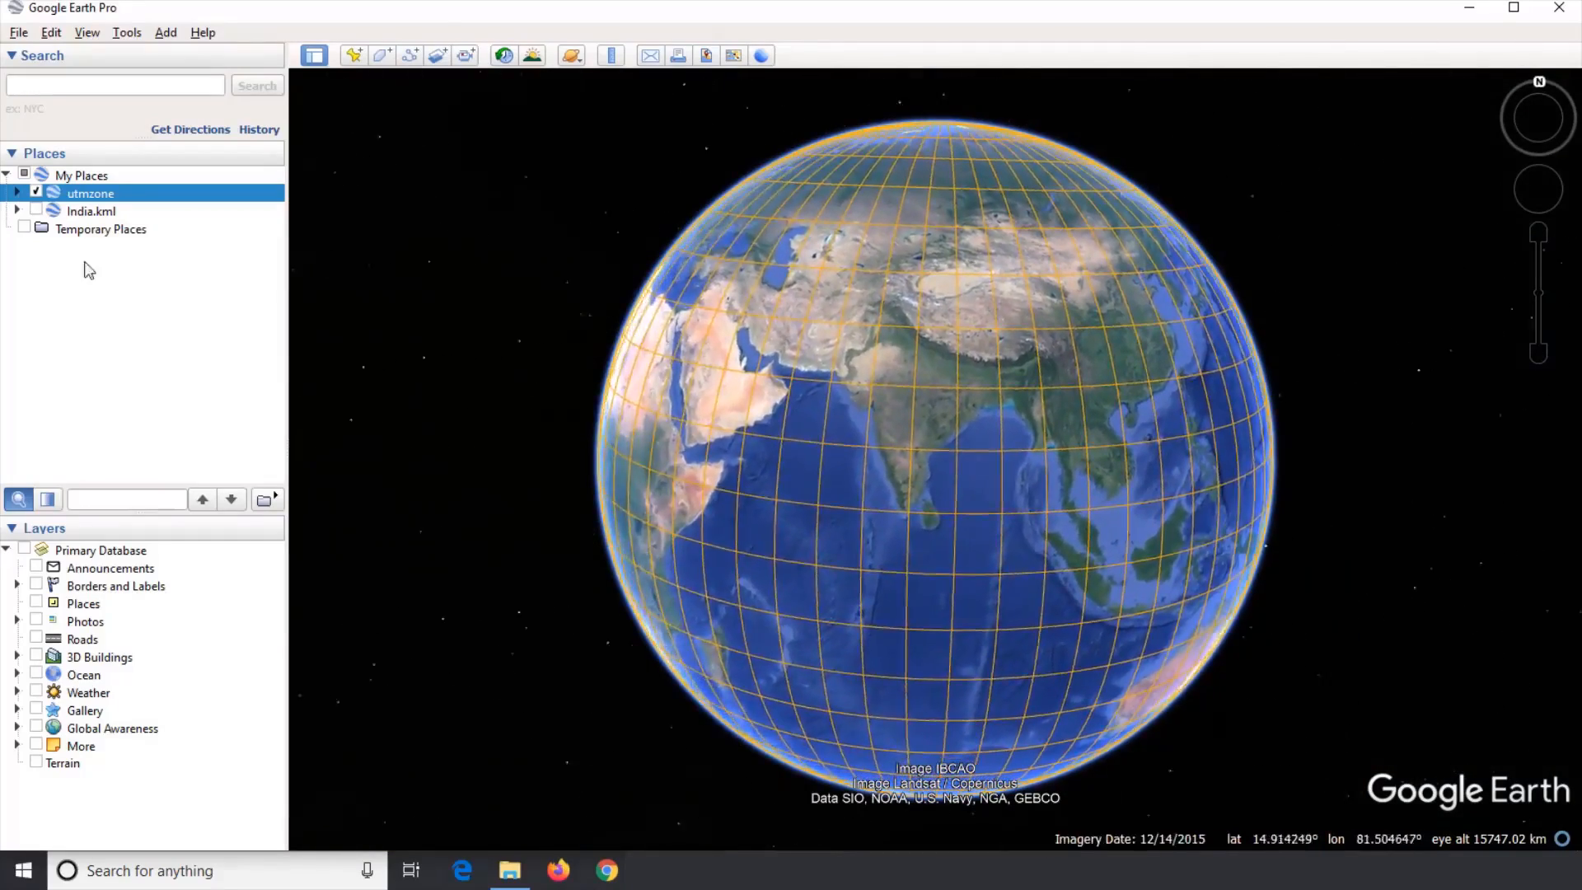
Step: Turn on the India.kml layer to overlay India's boundaries on the UTM zone grid
click(37, 211)
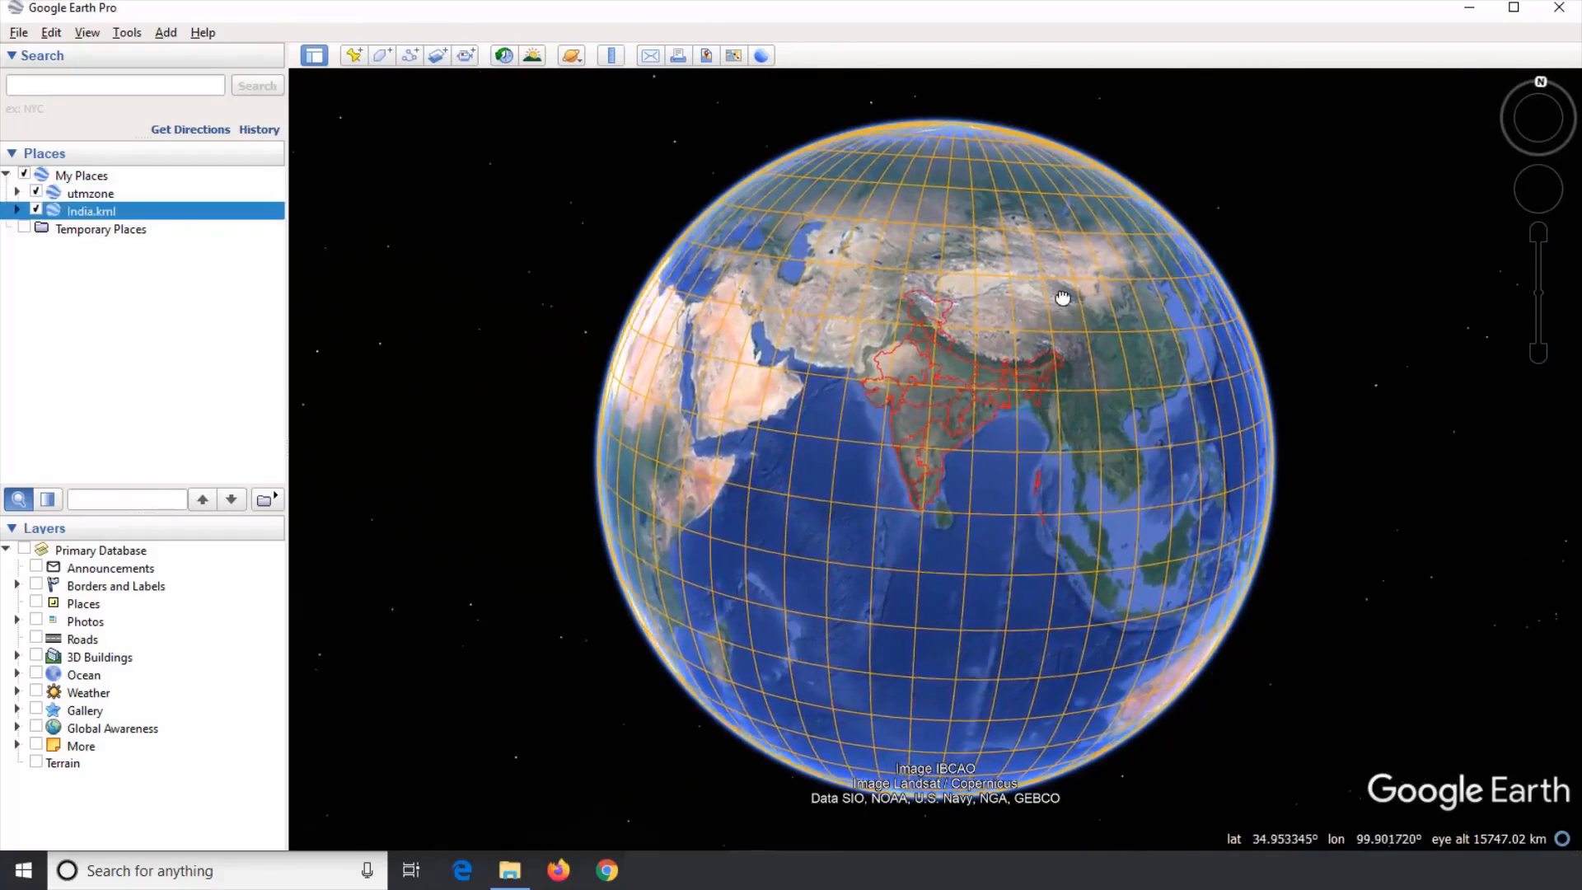
scroll(888, 260, up, 2)
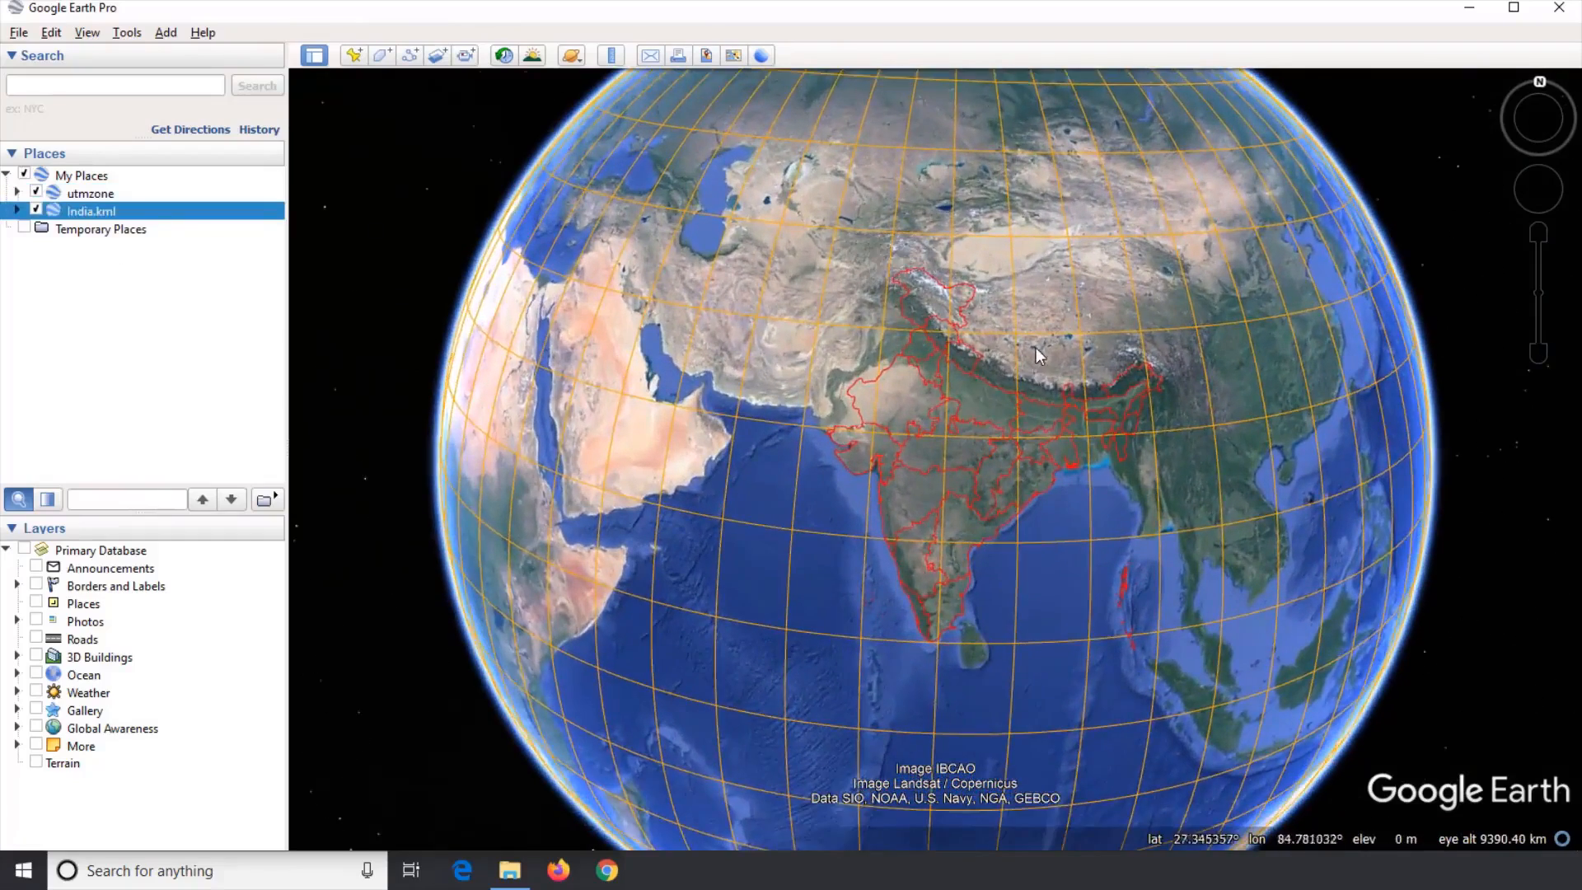
scroll(1036, 364, up, 2)
drag(1036, 381, 1043, 317)
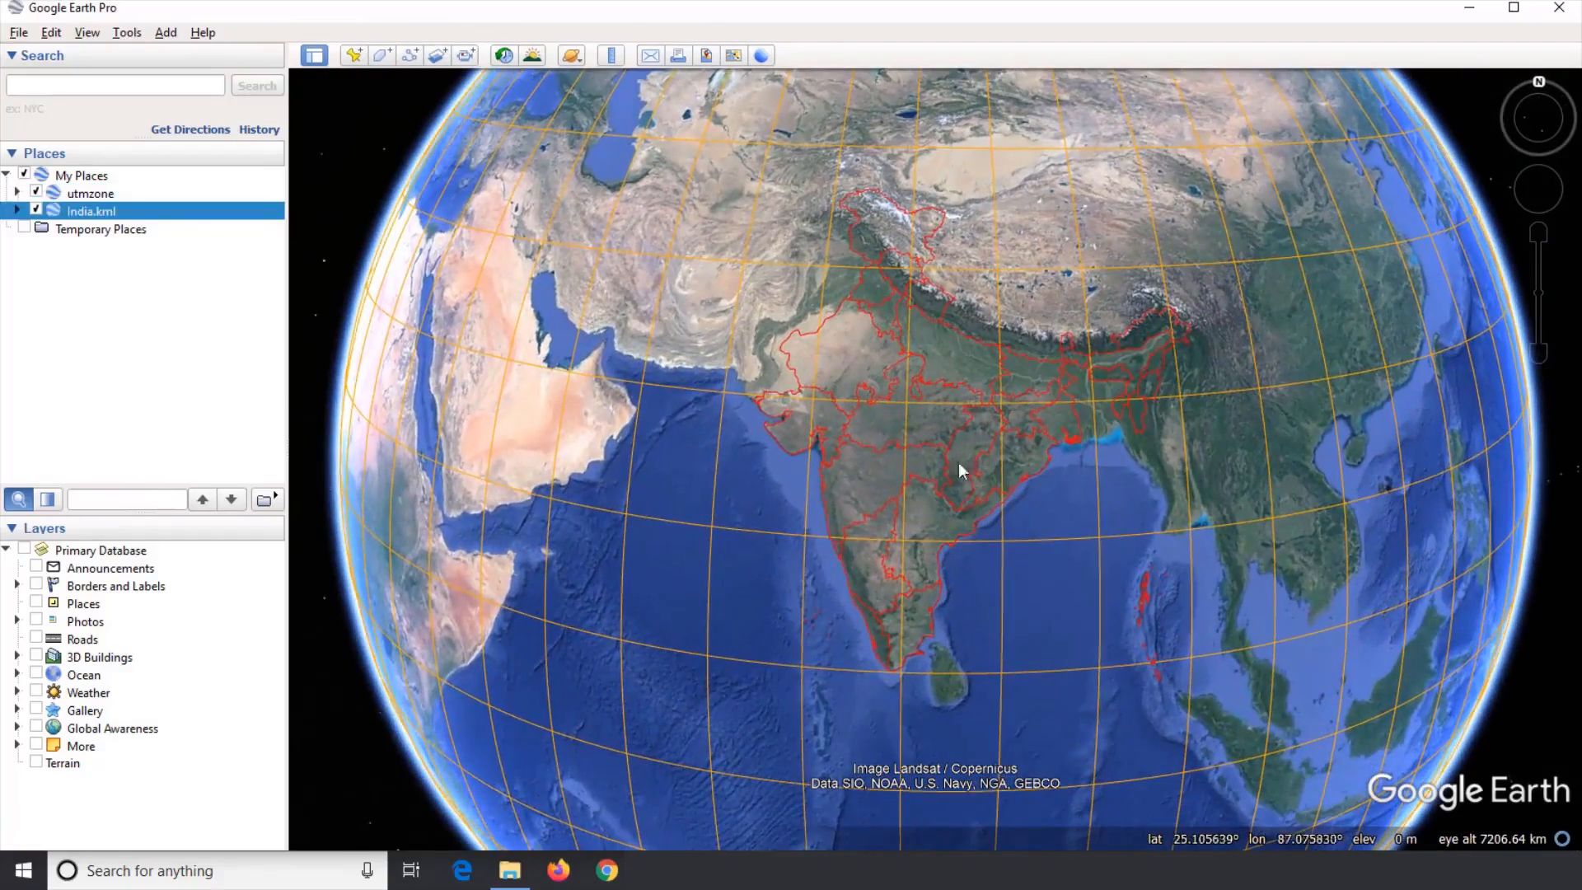
Step: Examine which UTM zones cover India by inspecting the grid over the country
scroll(829, 394, up, 2)
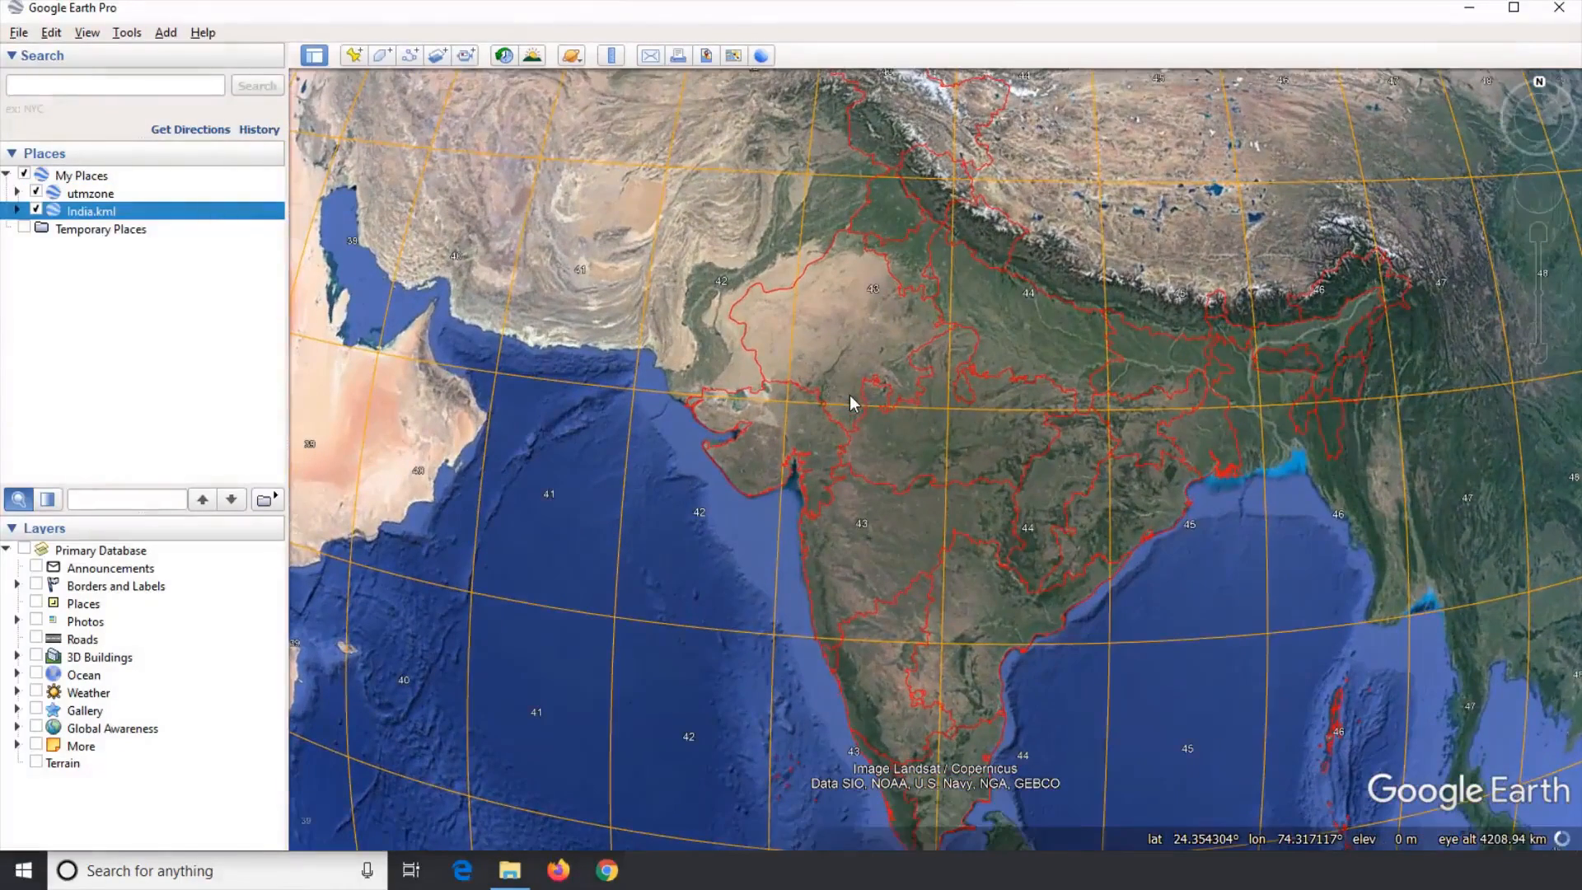
drag(1274, 405, 1253, 375)
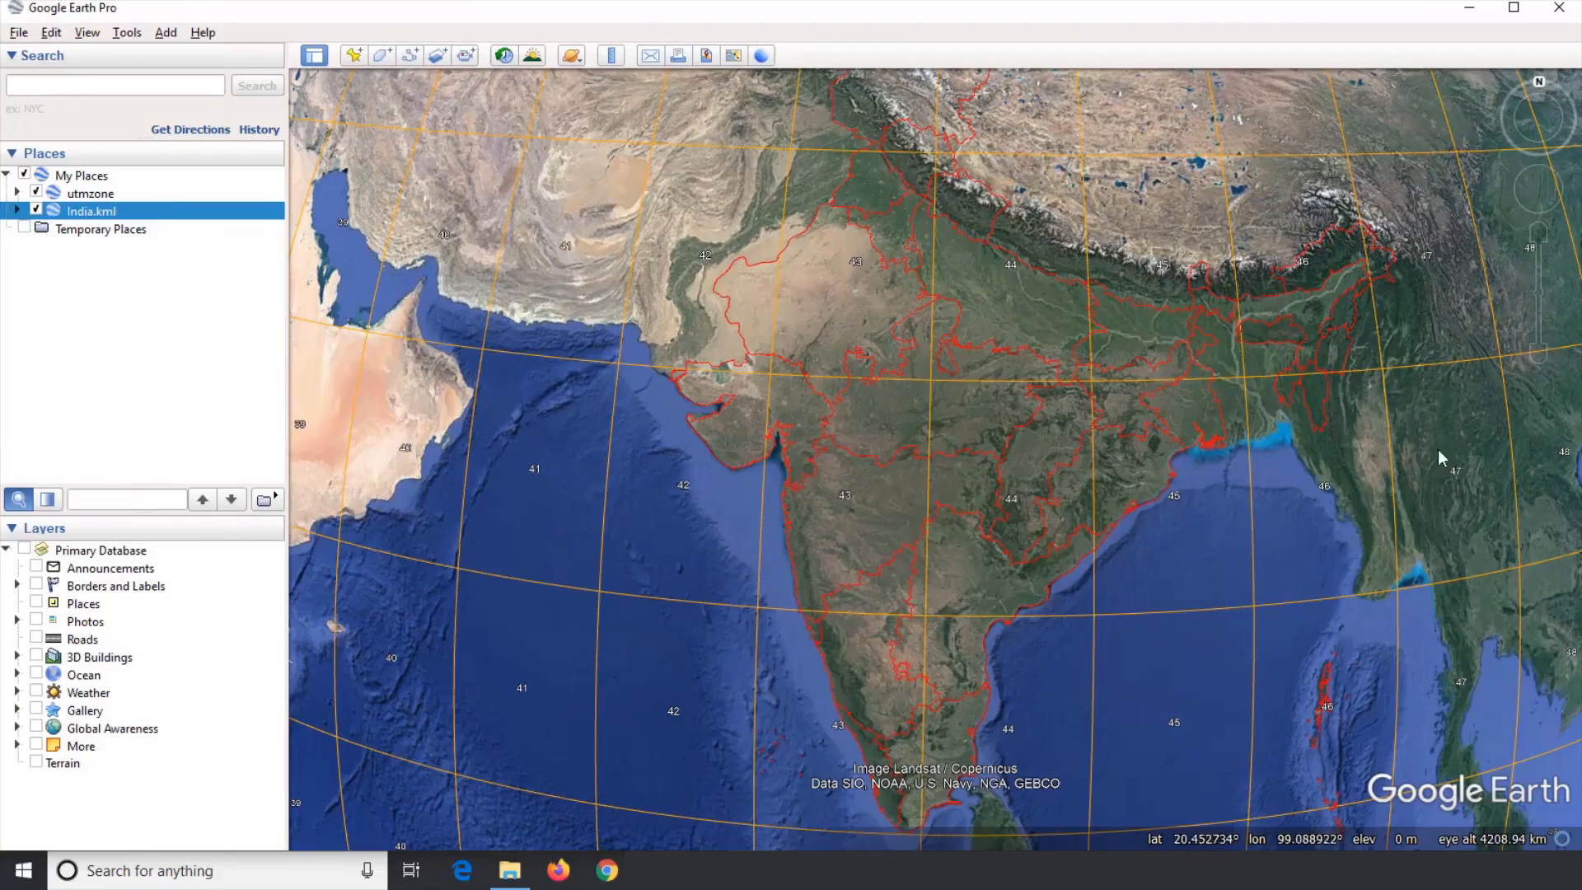
drag(1376, 495, 1310, 406)
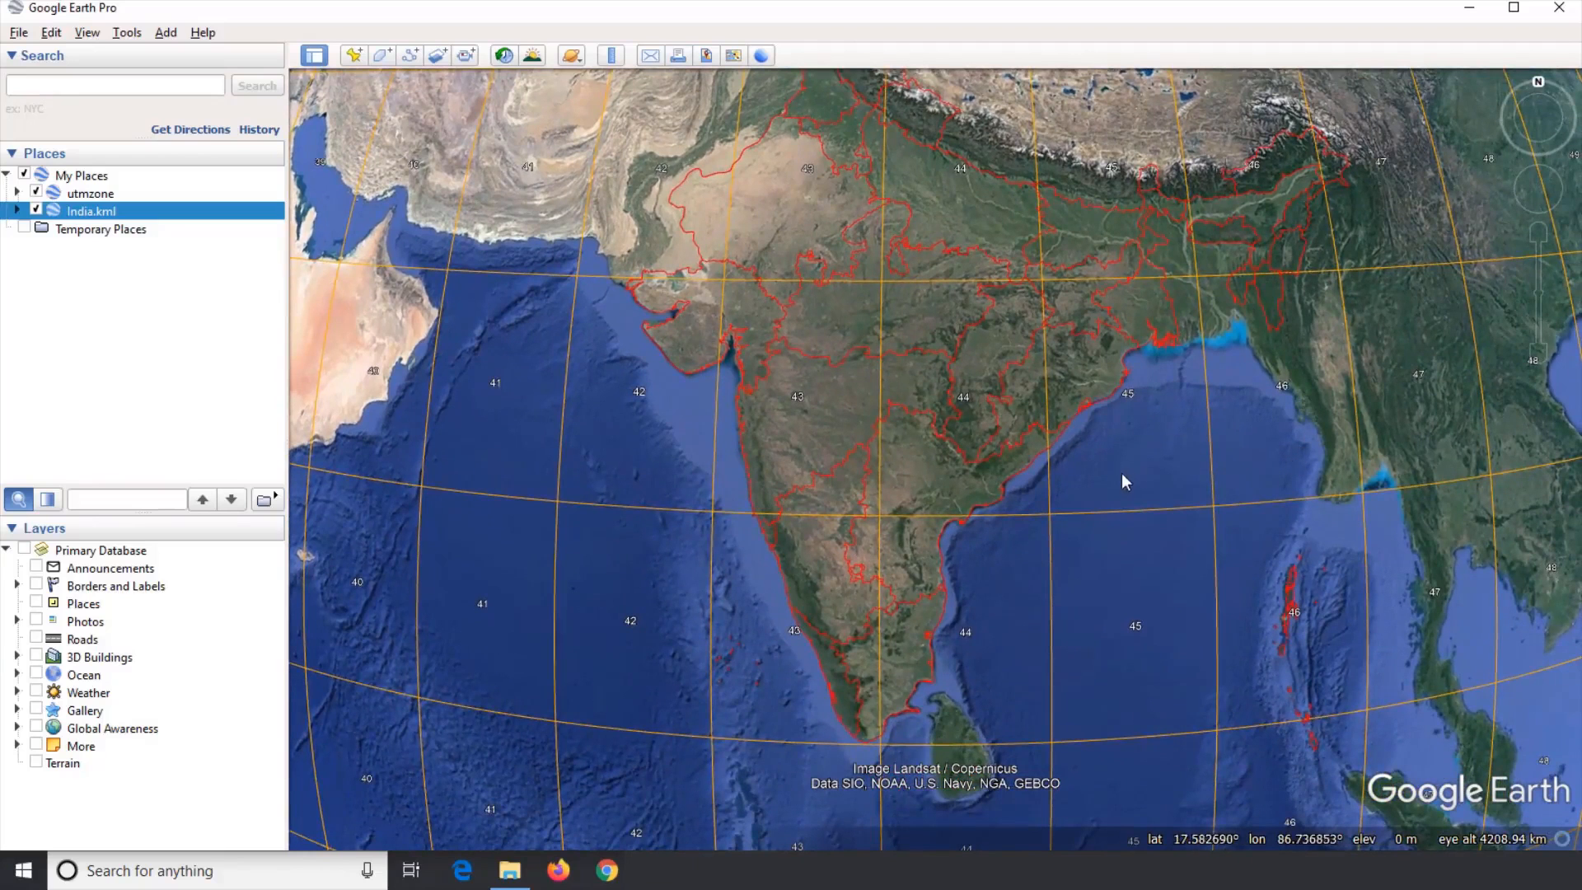
drag(1104, 496, 1103, 376)
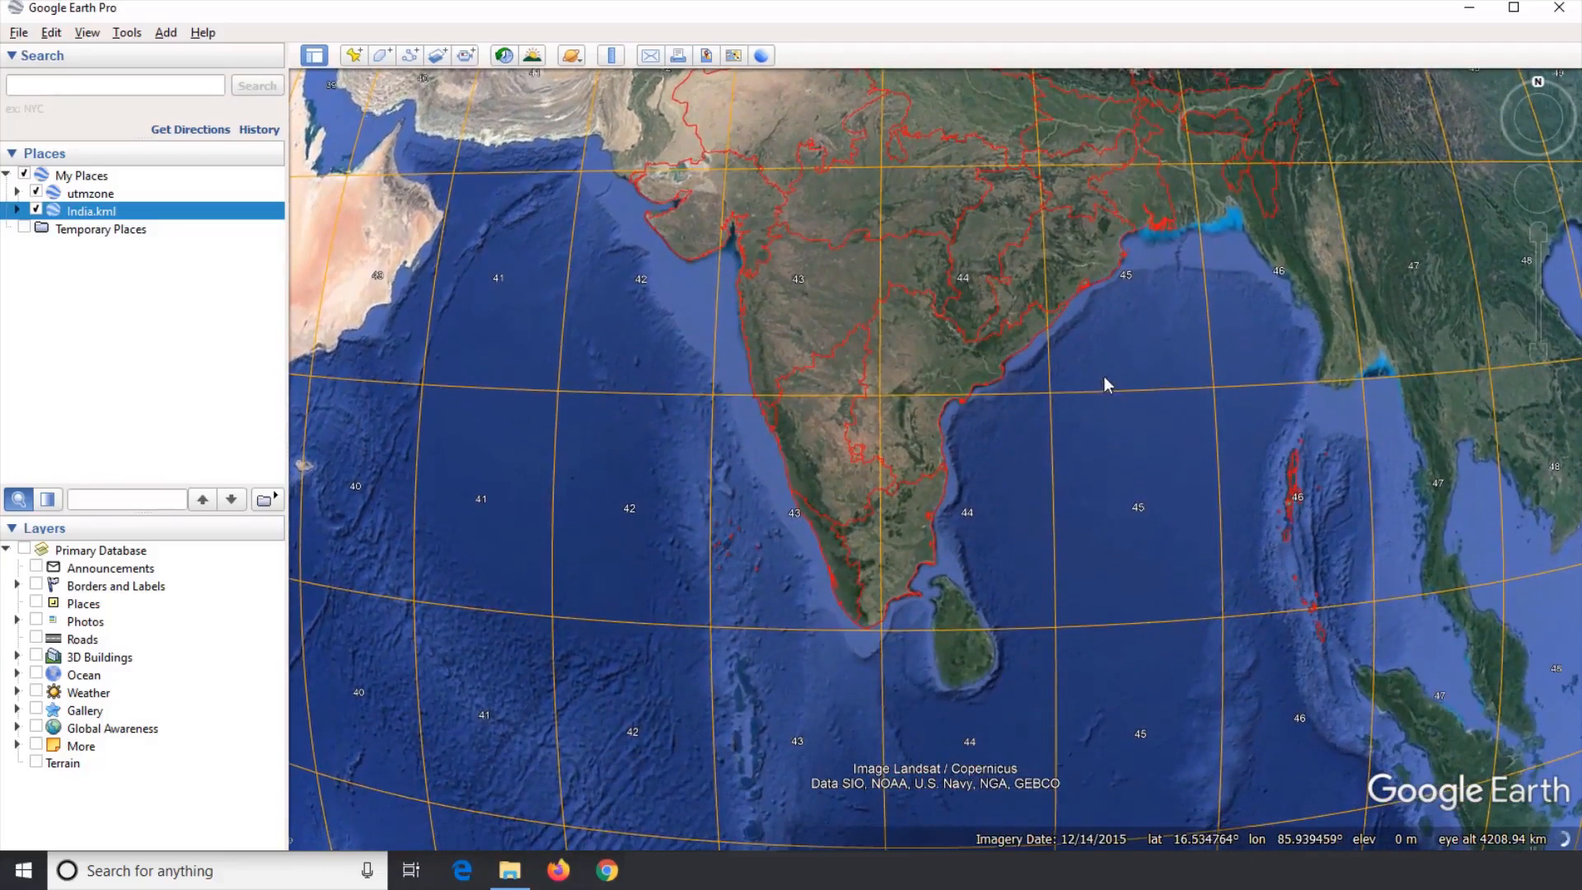
scroll(977, 468, up, 3)
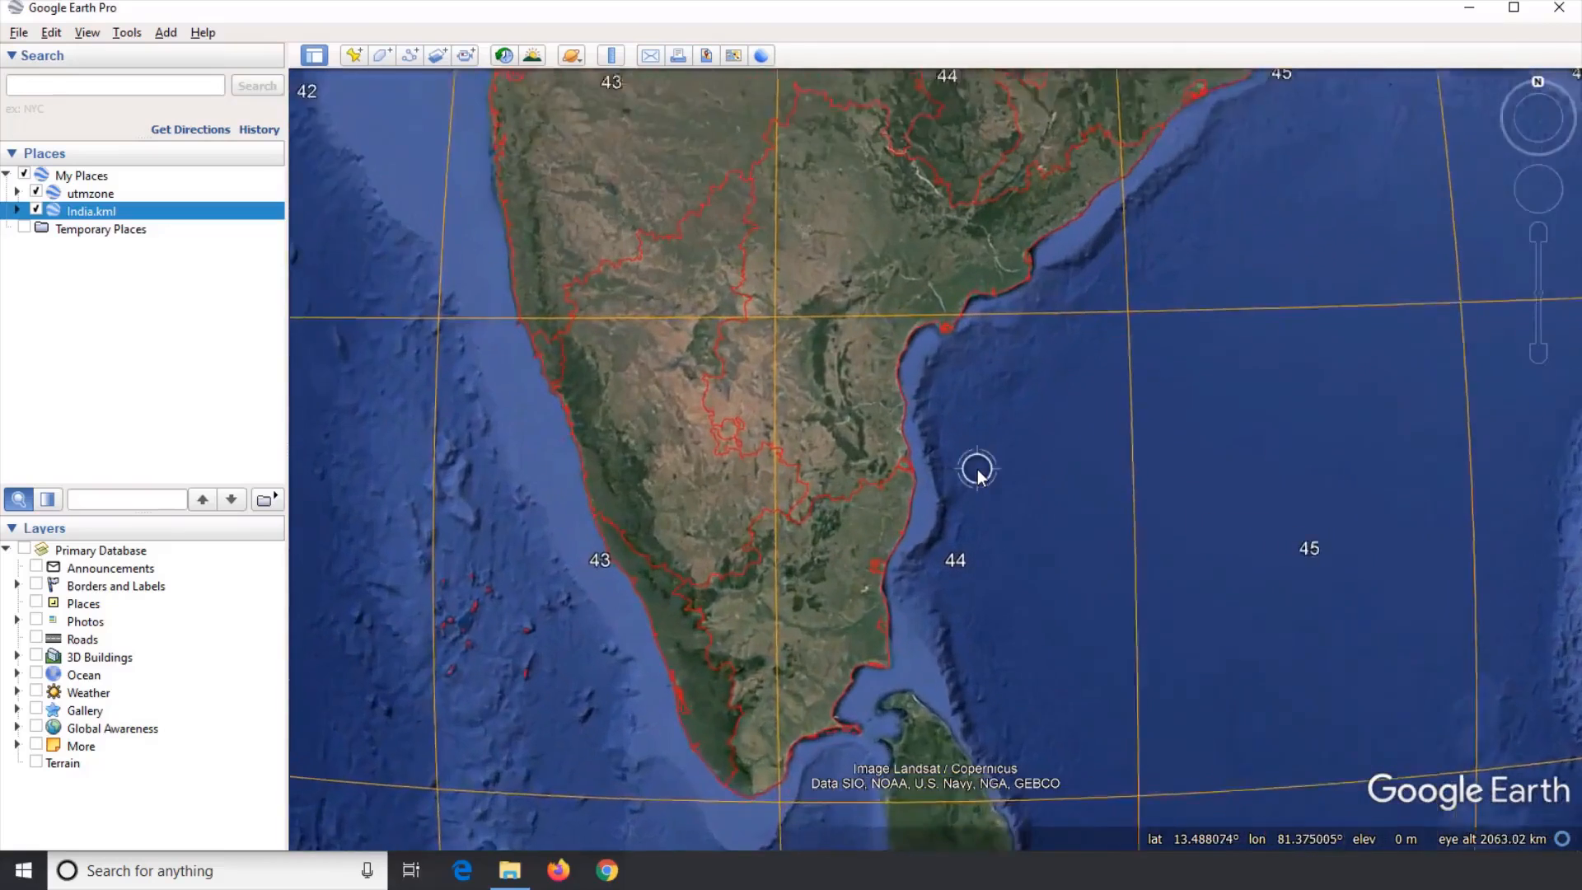
drag(1003, 462, 1048, 424)
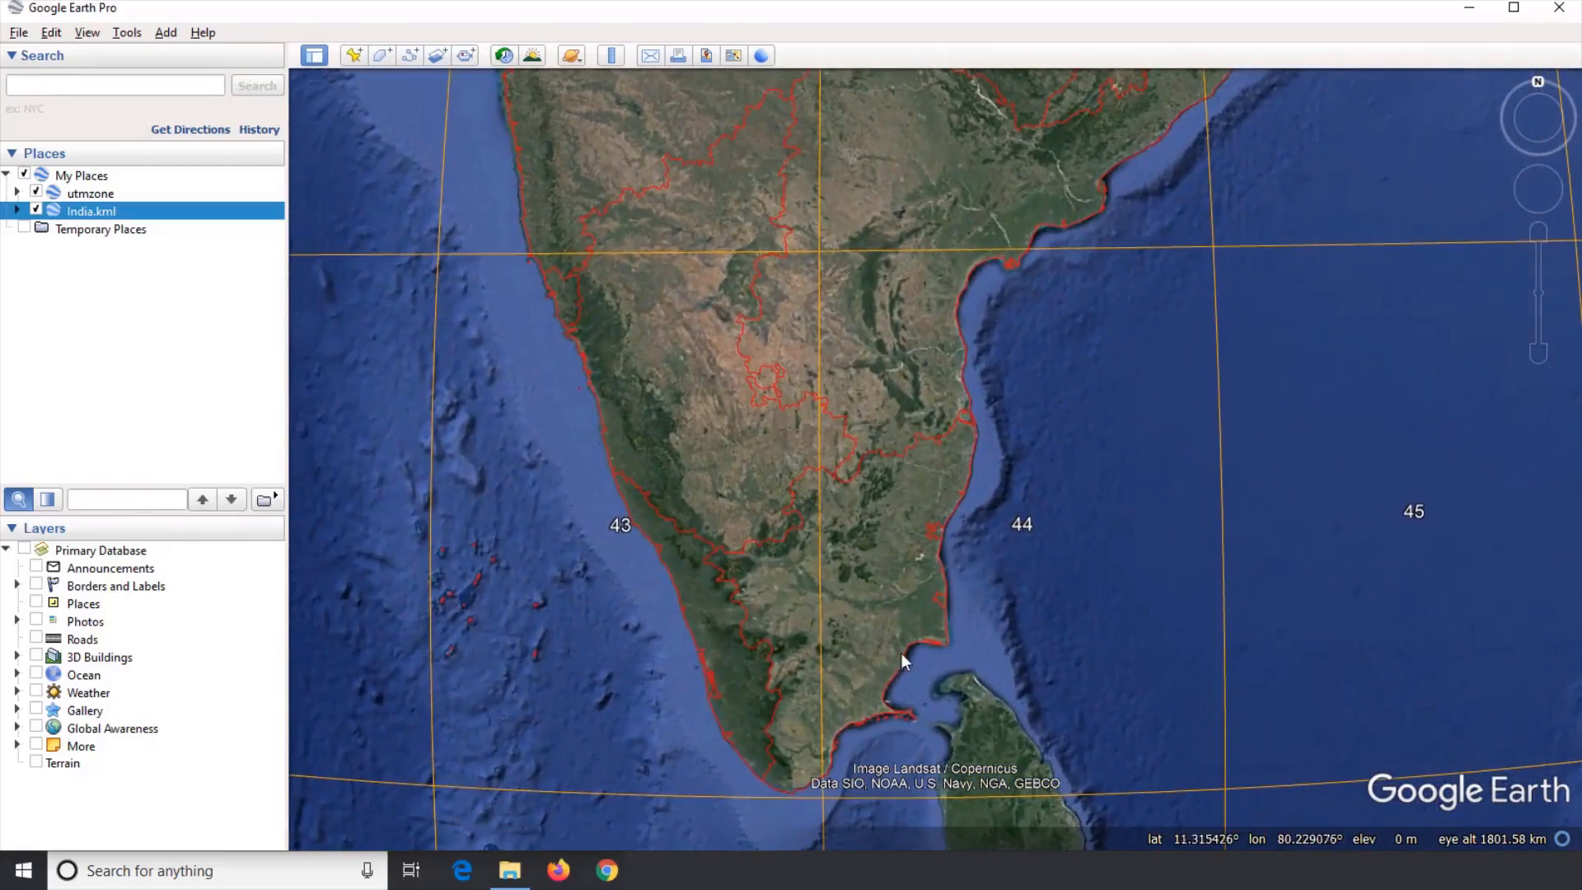
scroll(613, 638, down, 2)
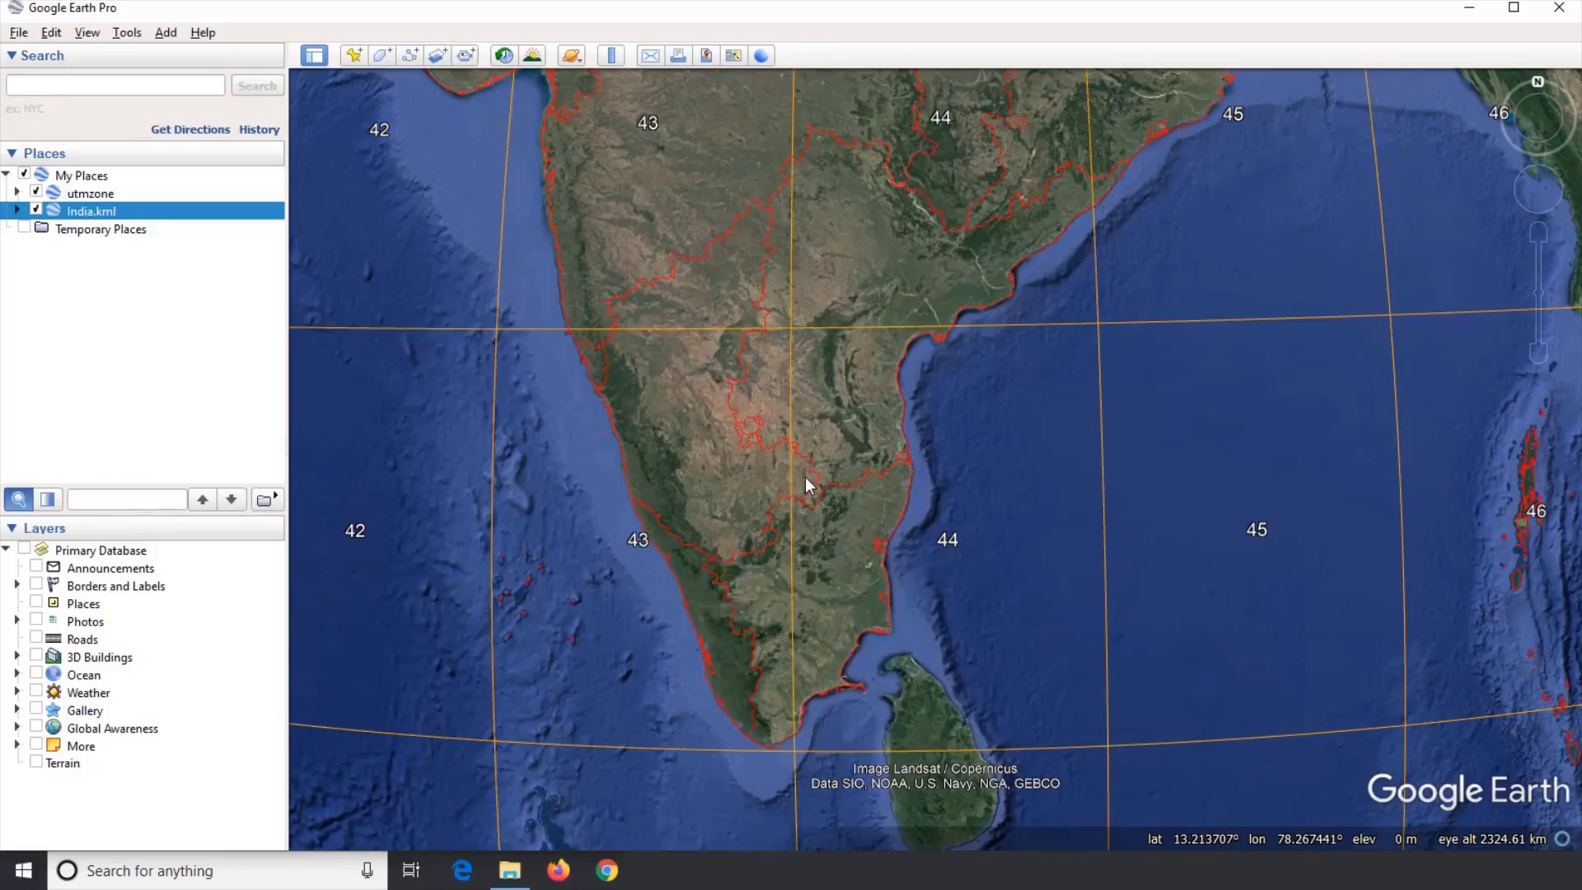
scroll(804, 477, down, 3)
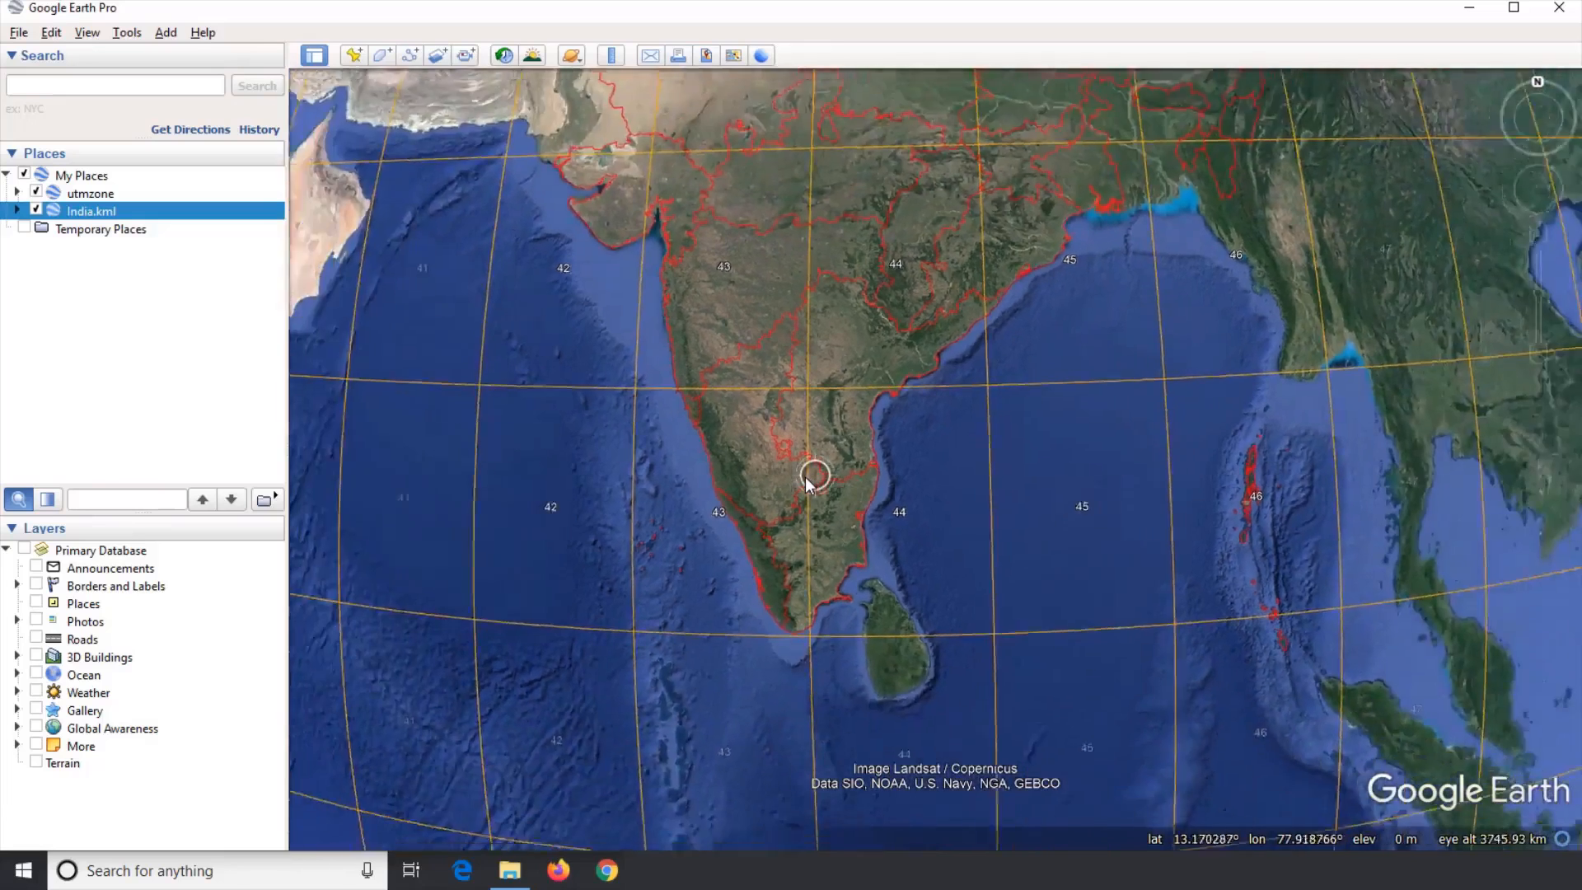
drag(804, 403, 800, 503)
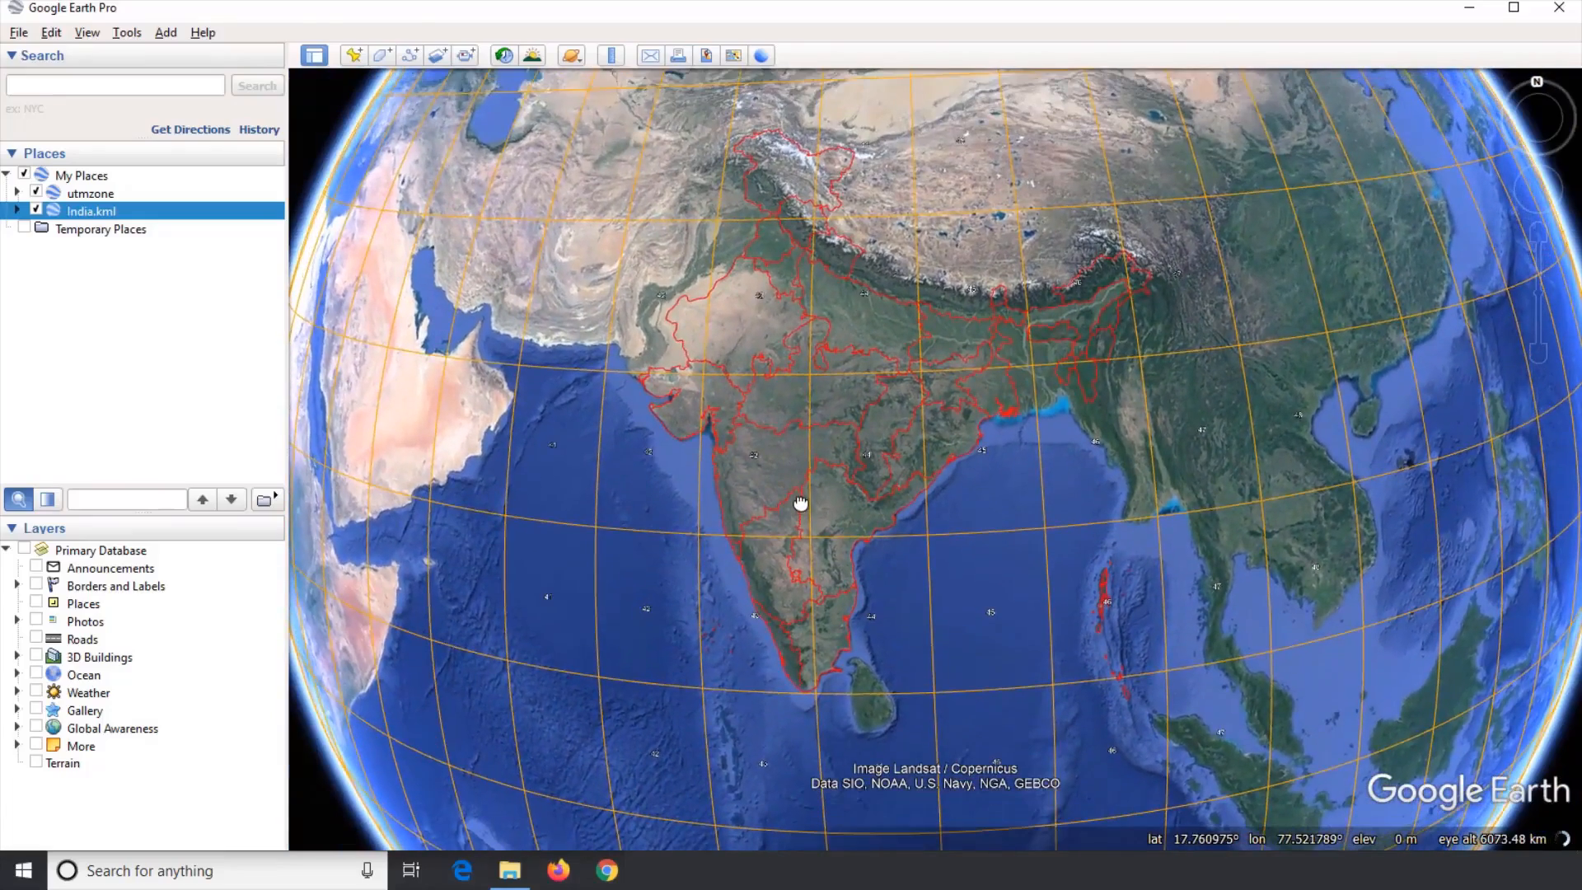
drag(836, 573, 890, 572)
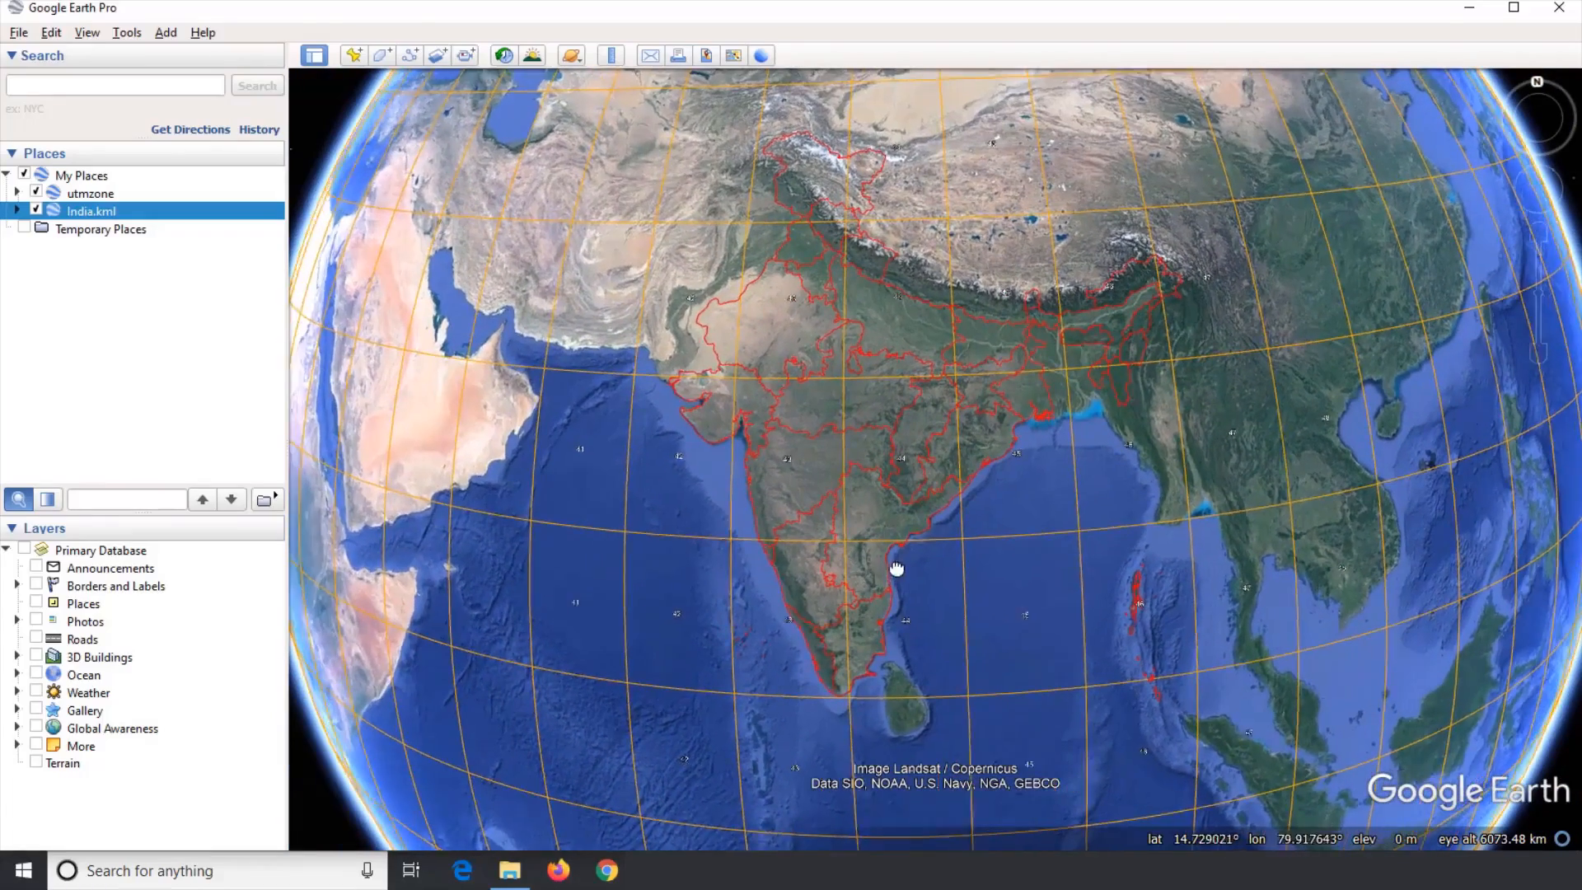
scroll(894, 485, up, 3)
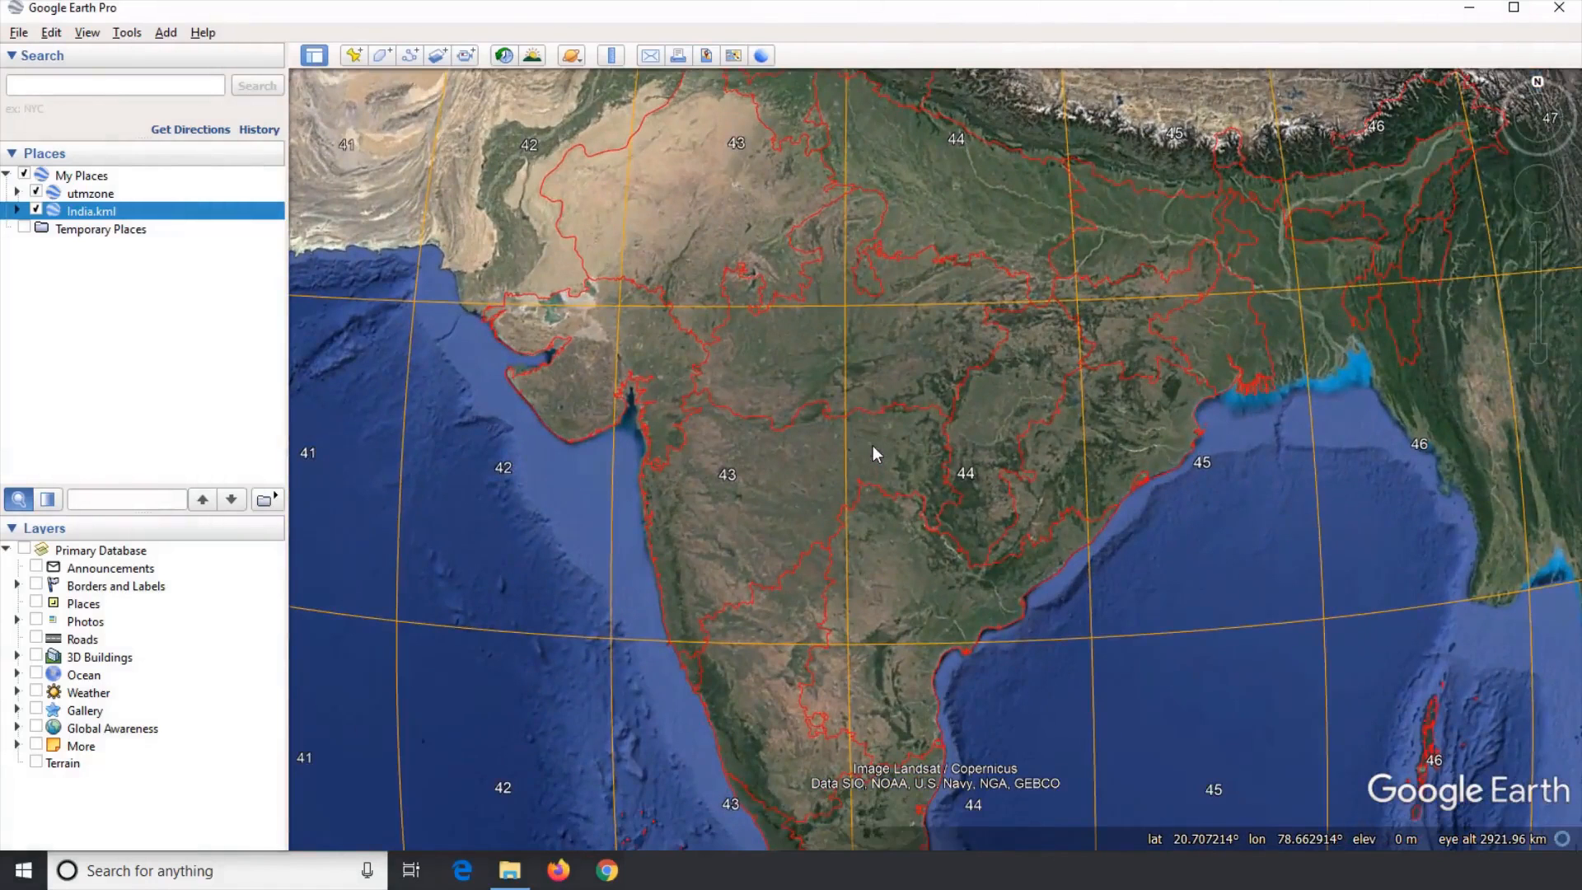
scroll(873, 445, up, 2)
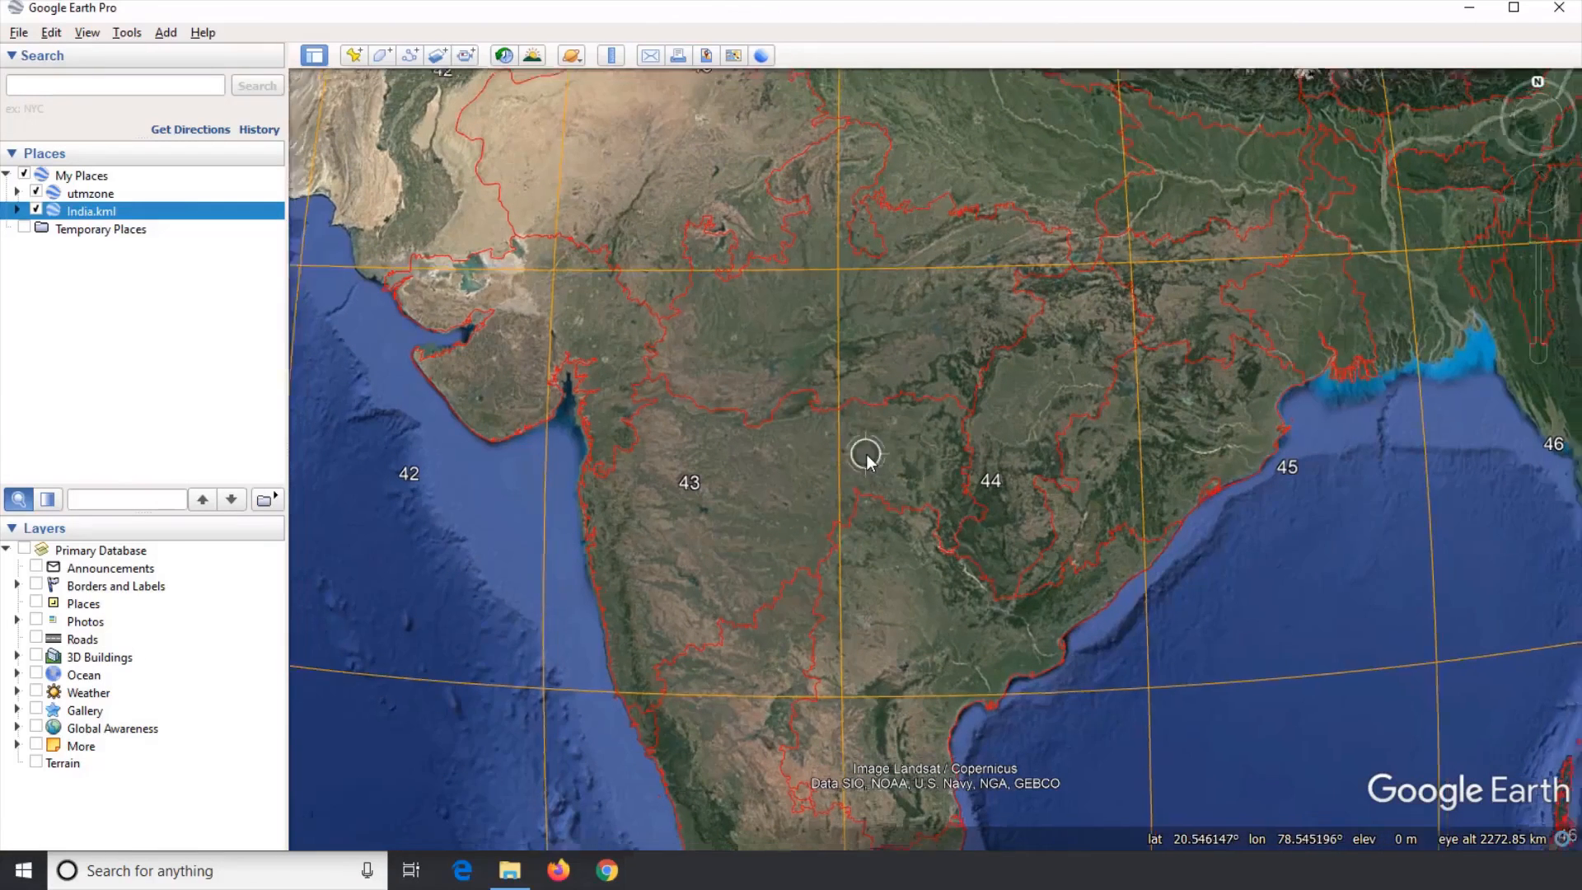
scroll(868, 453, down, 3)
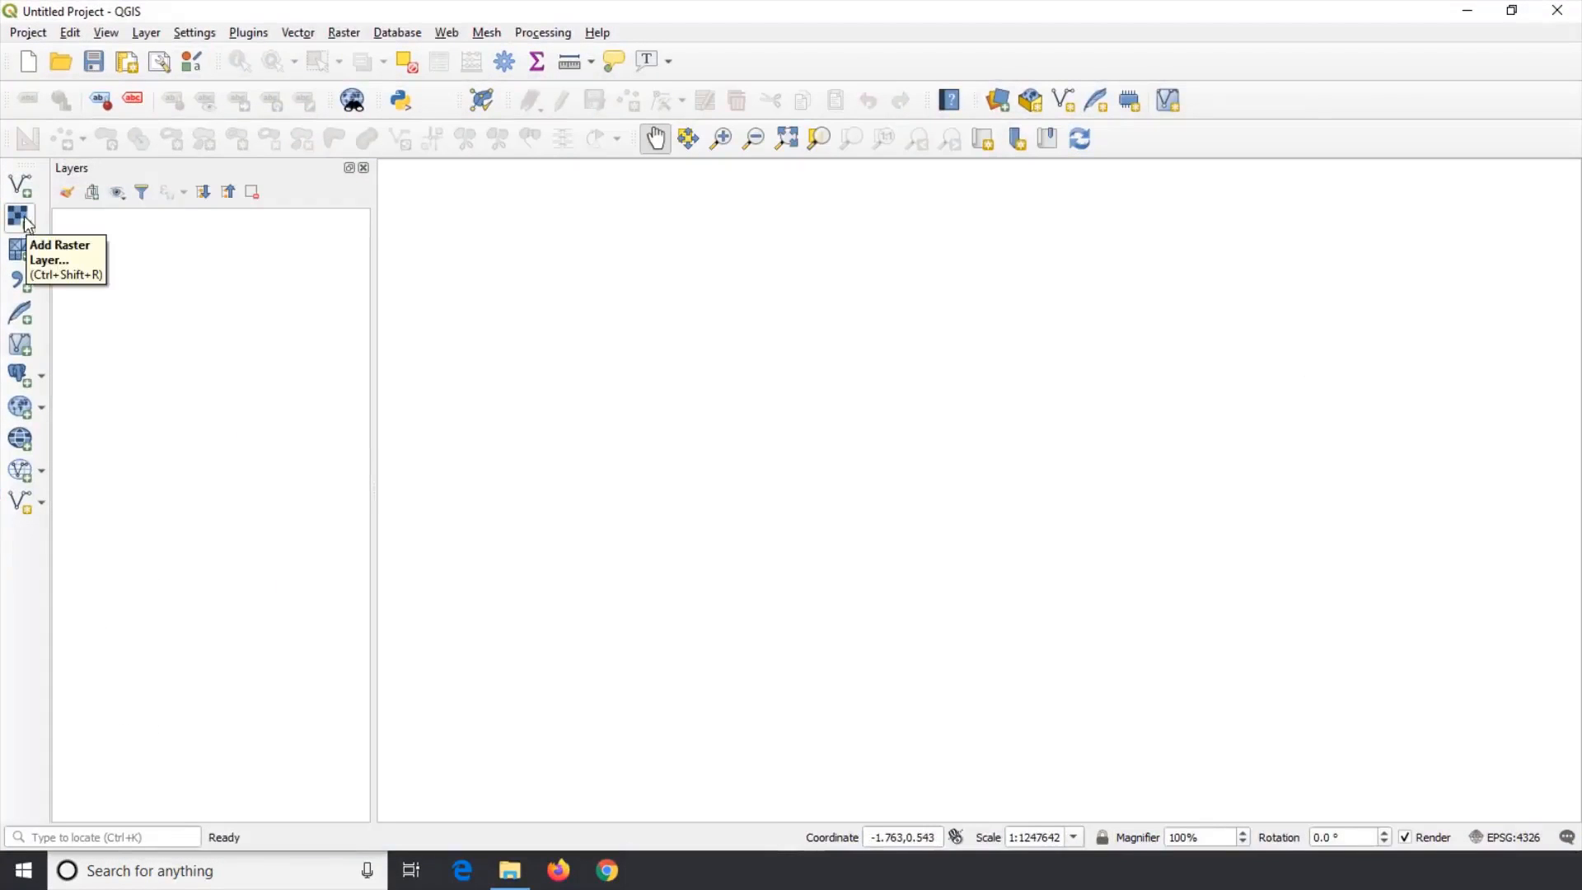
mouse_move(17, 166)
mouse_down()
mouse_move(330, 239)
mouse_move(742, 91)
mouse_move(1030, 140)
mouse_move(4, 283)
mouse_move(10, 173)
mouse_up()
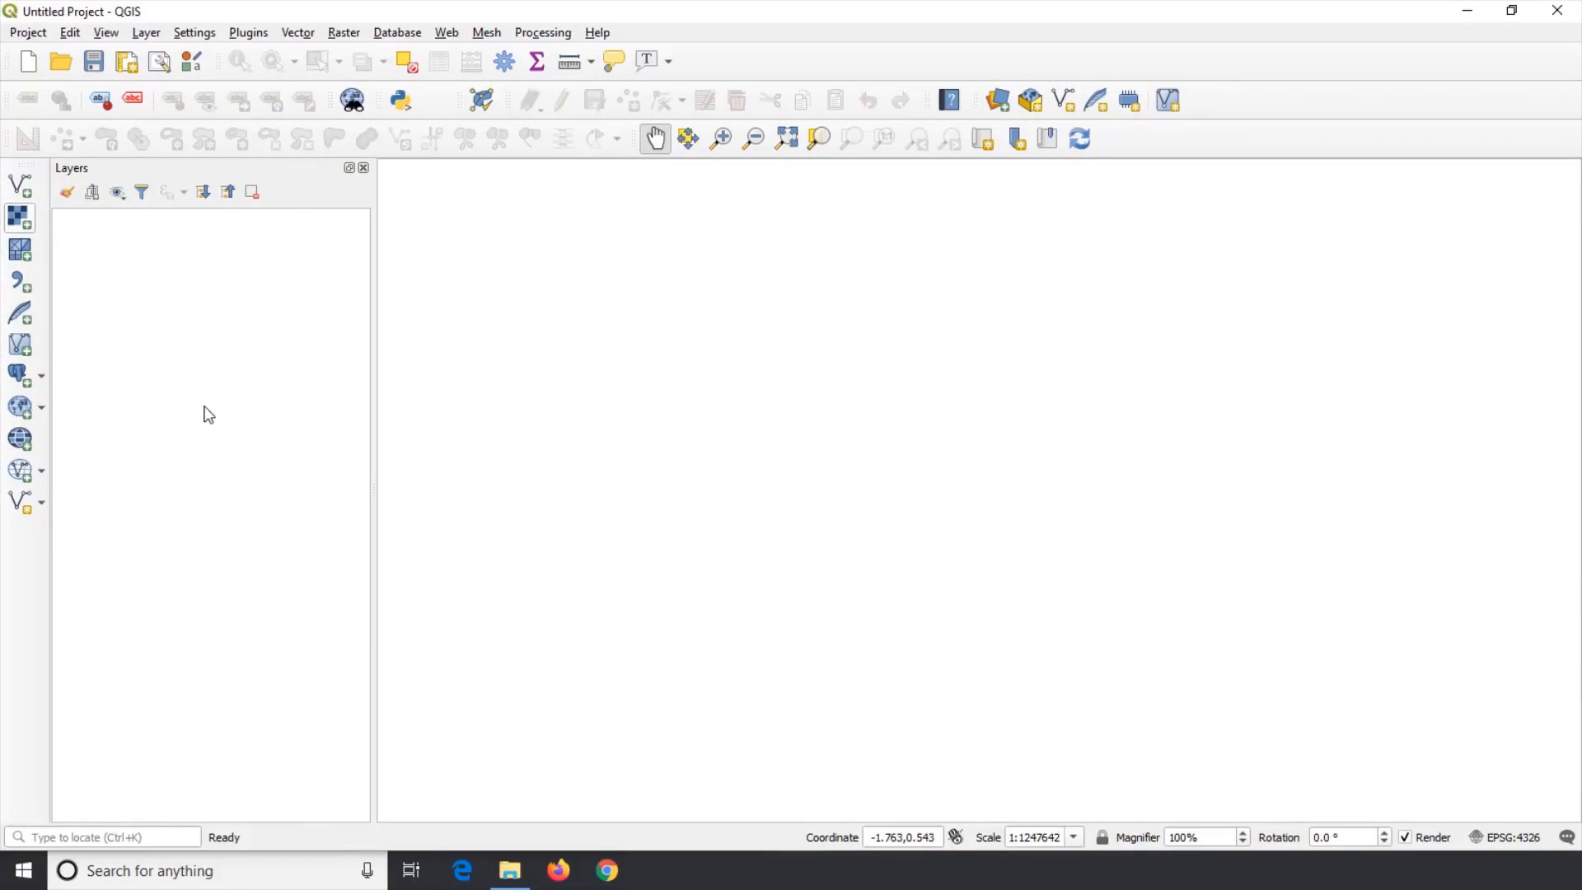
right_click(1330, 104)
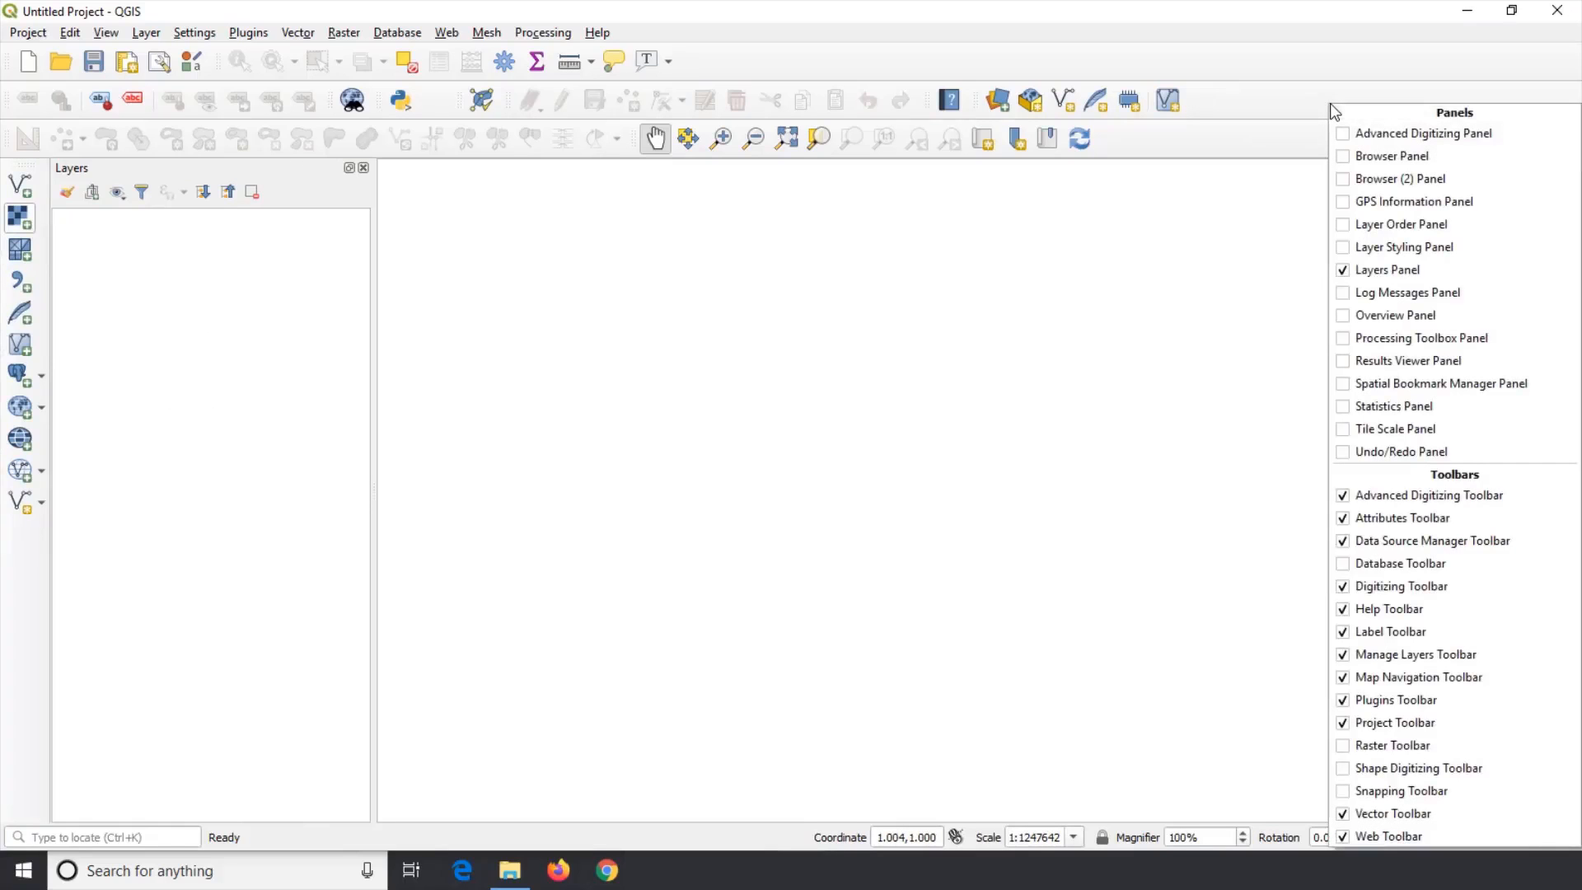
click(1284, 106)
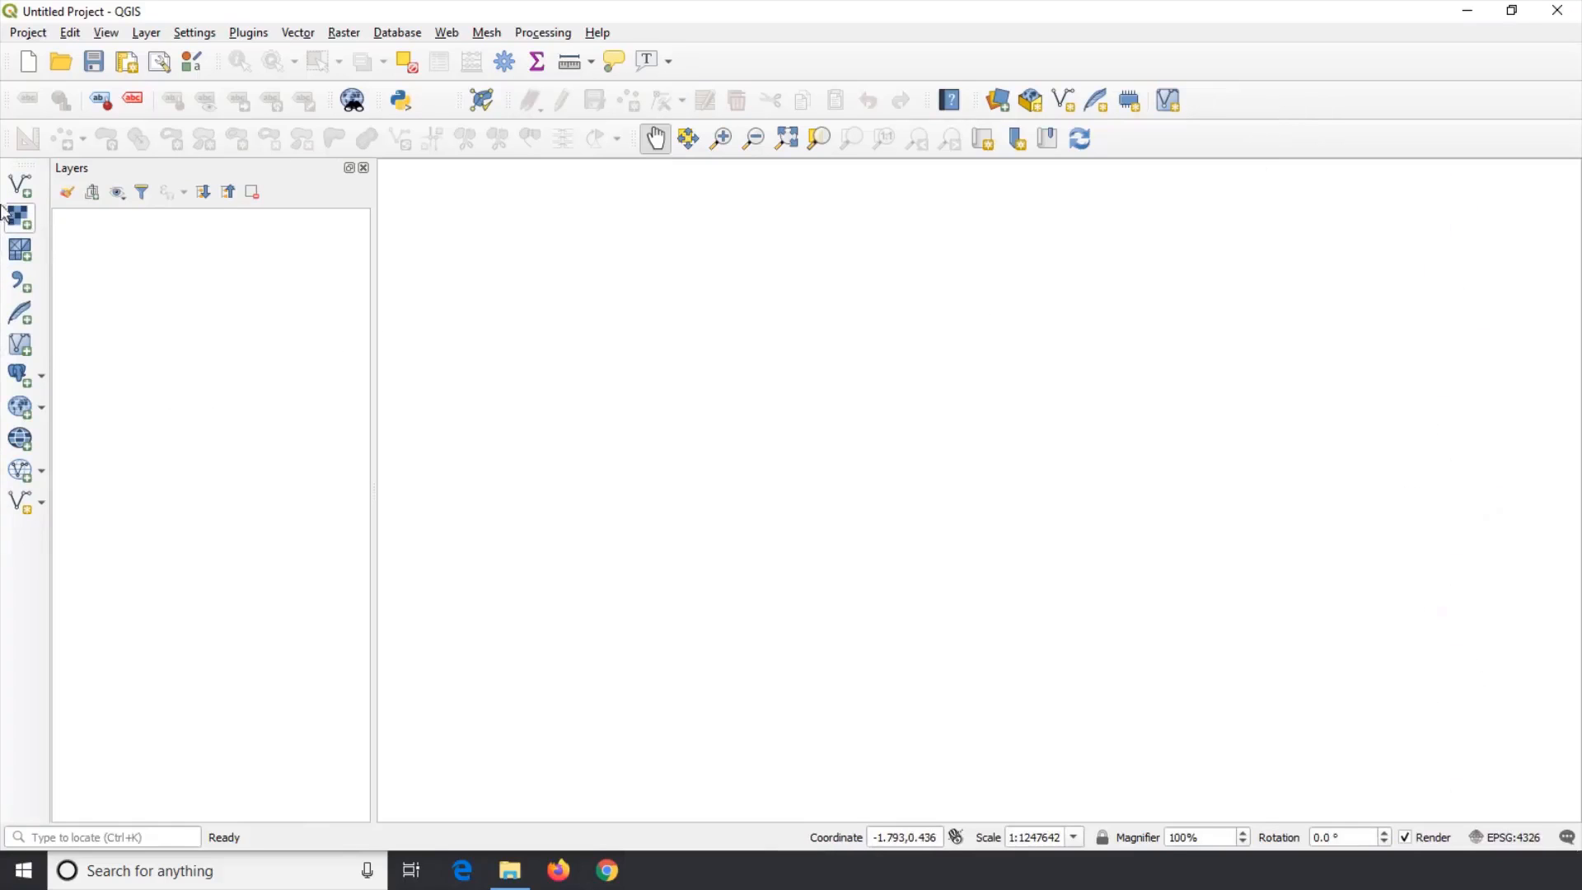
Step: Add the Georef_Image.tif raster from the Geoferencing folder on the Desktop as a layer
click(26, 219)
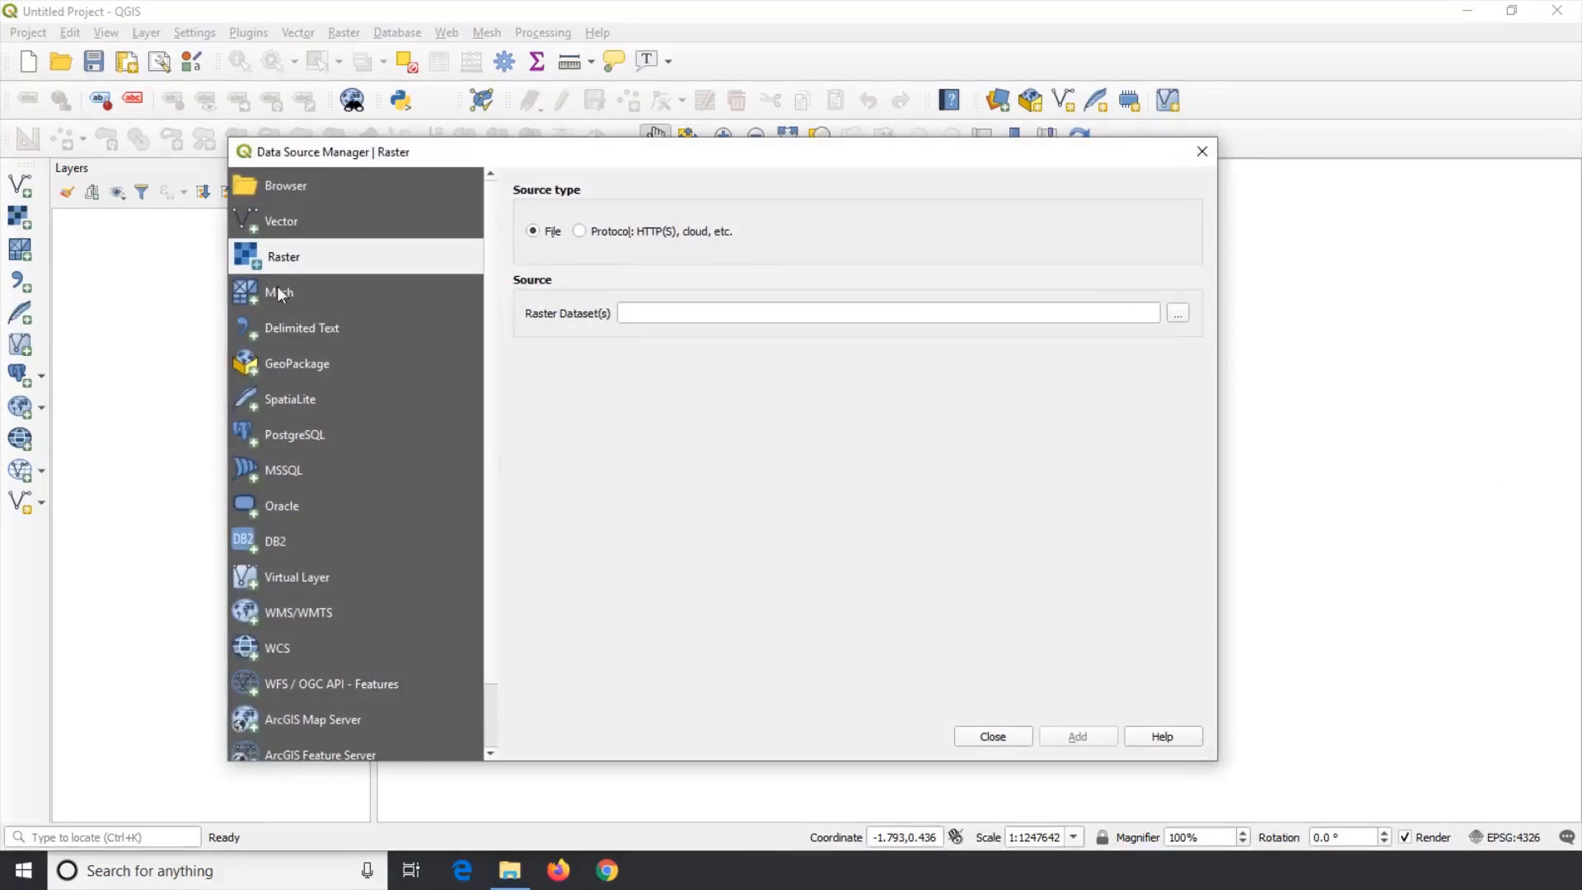
click(1178, 314)
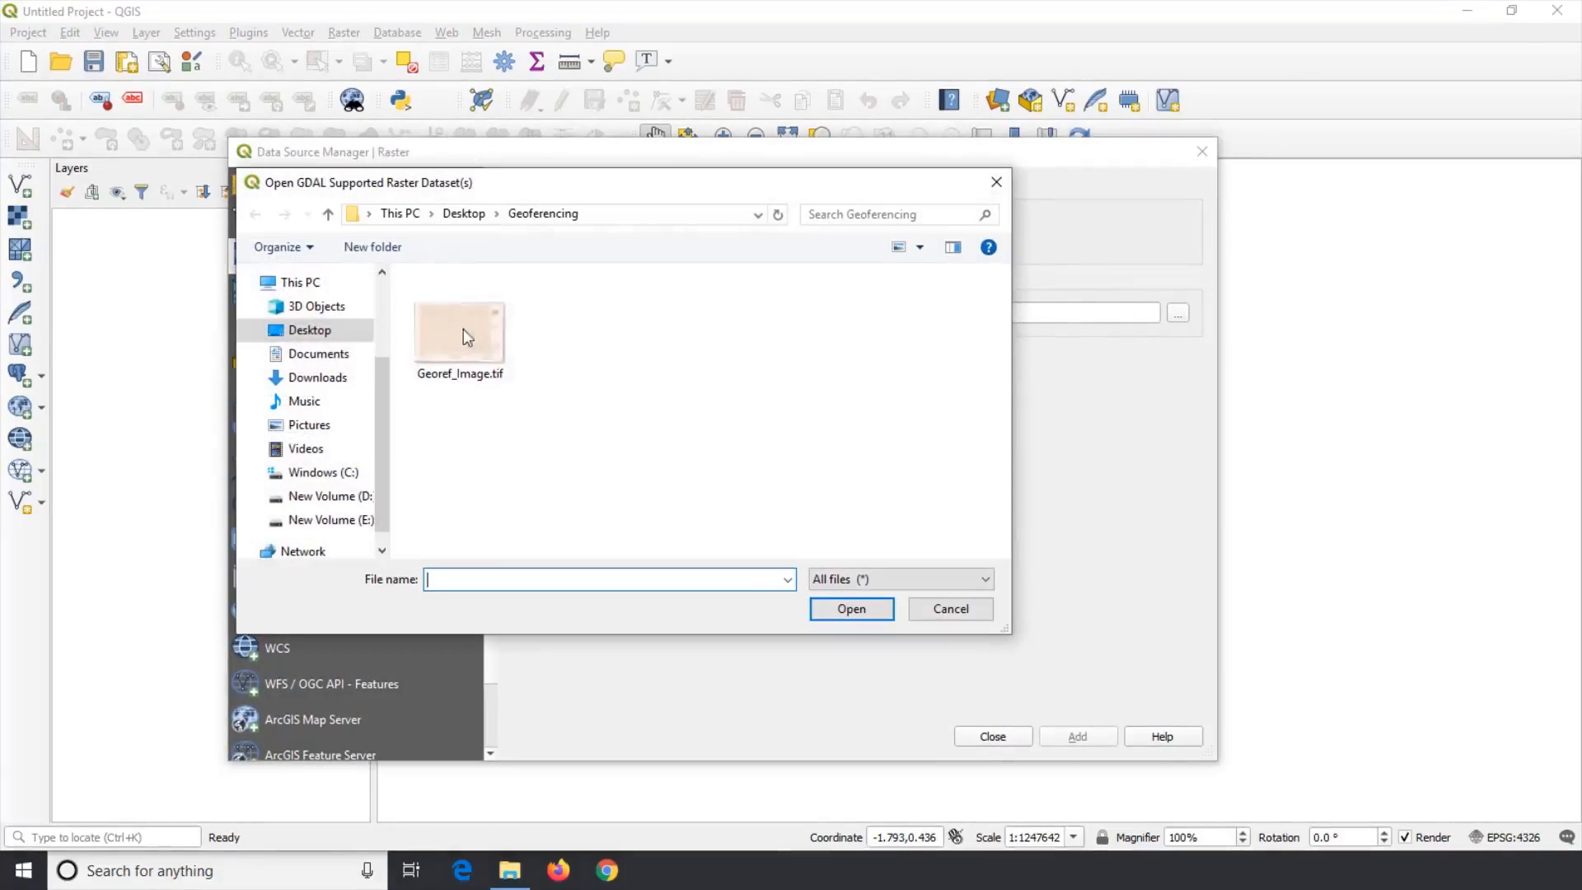
click(459, 317)
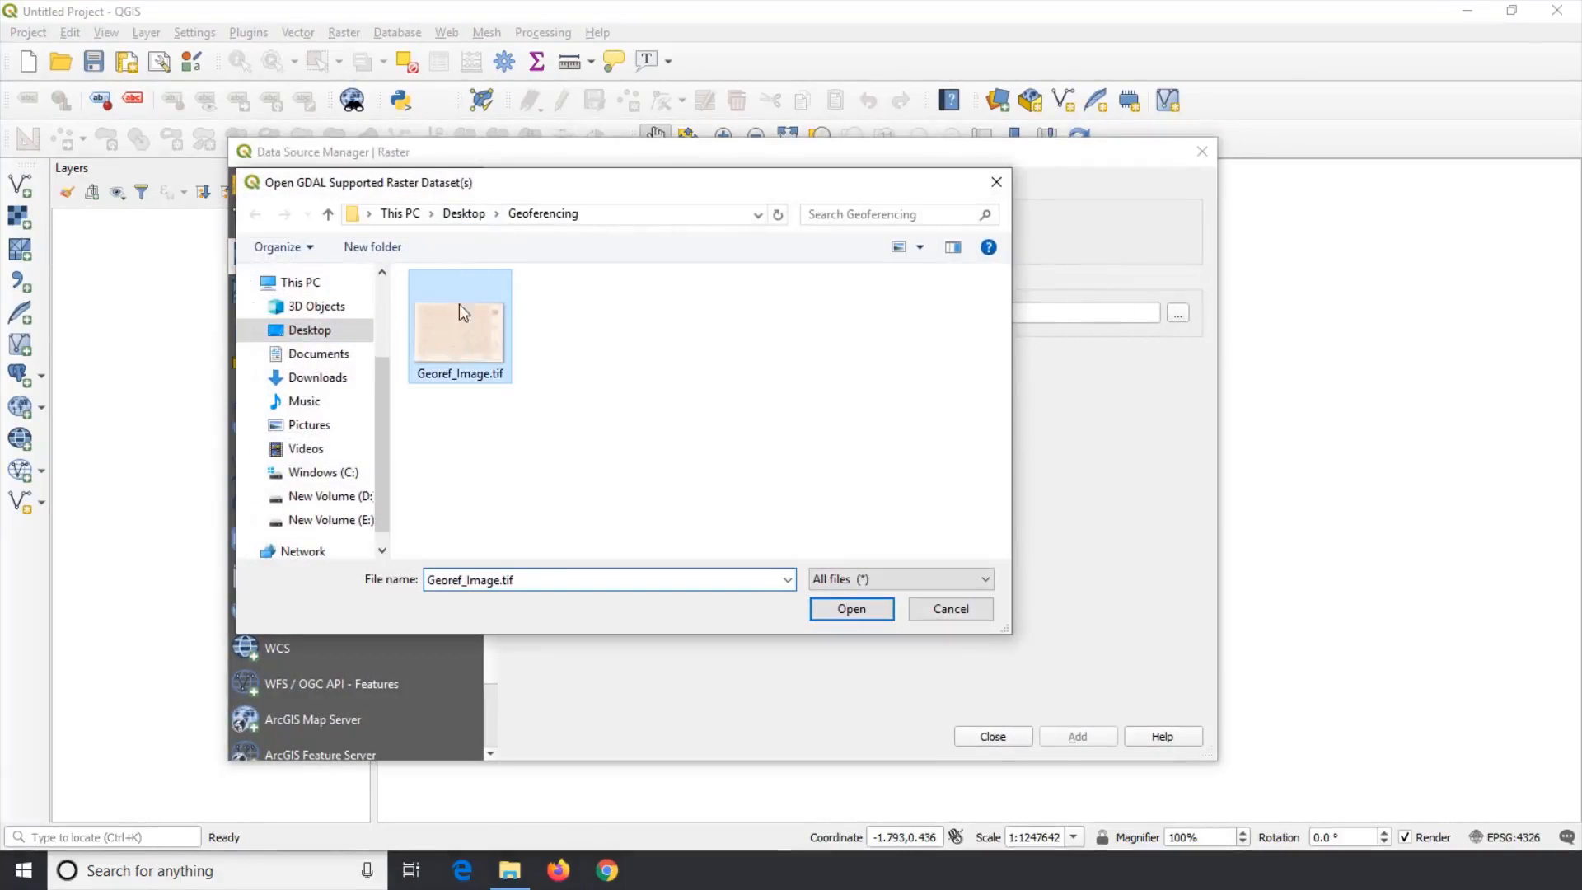
click(849, 612)
click(1075, 738)
click(1007, 738)
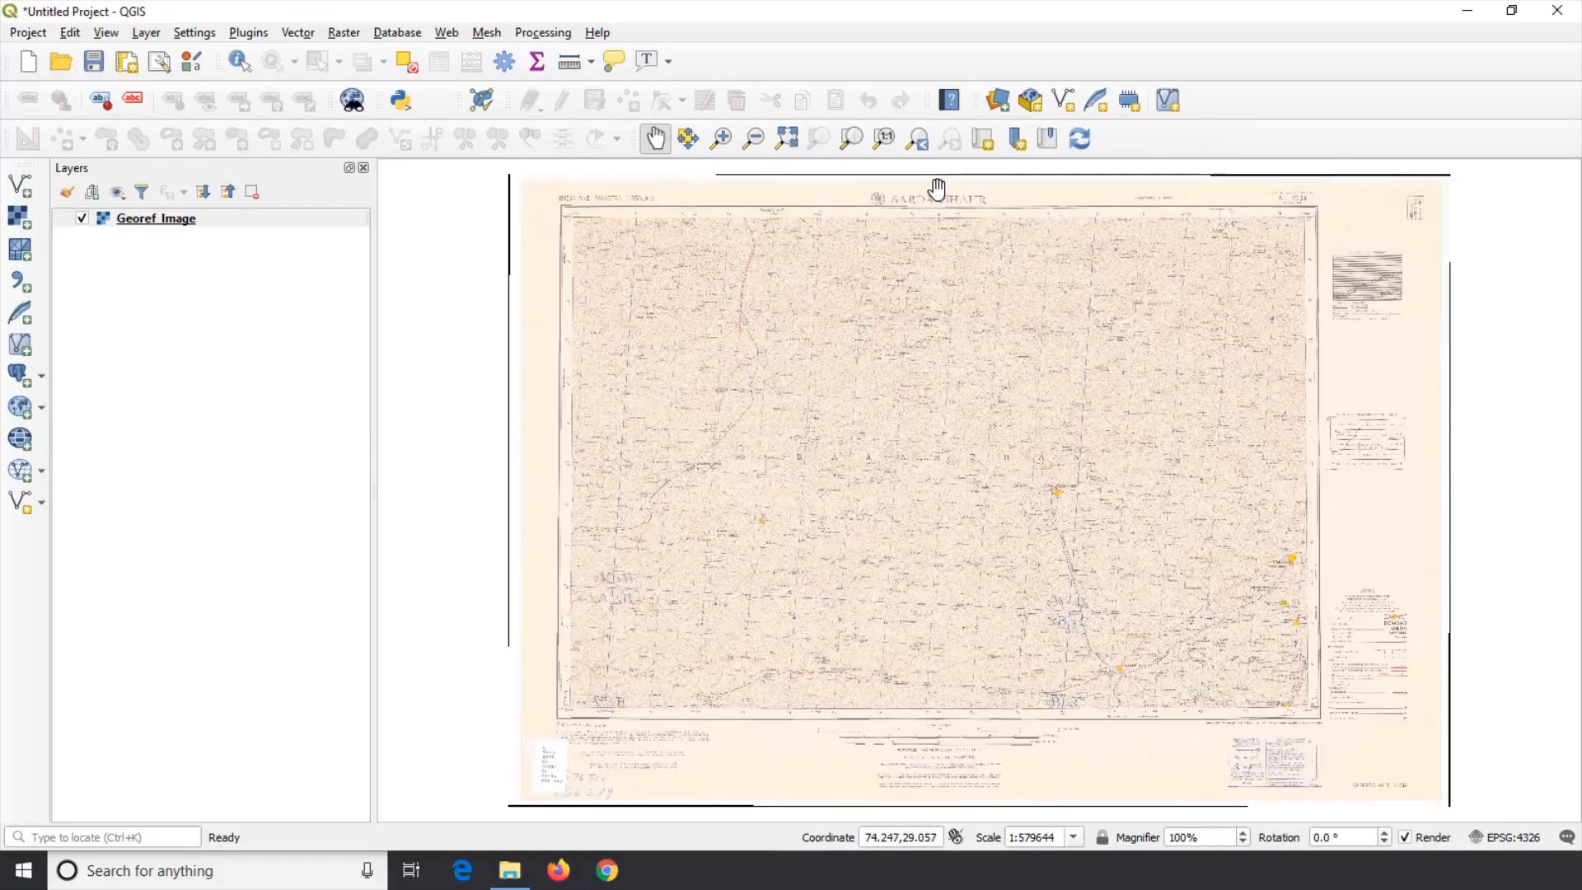
Step: Zoom into the scanned map to examine the area around Sardarshahr
scroll(923, 201, up, 2)
drag(955, 246, 1077, 560)
drag(1257, 612, 928, 428)
scroll(929, 427, up, 3)
scroll(930, 426, down, 1)
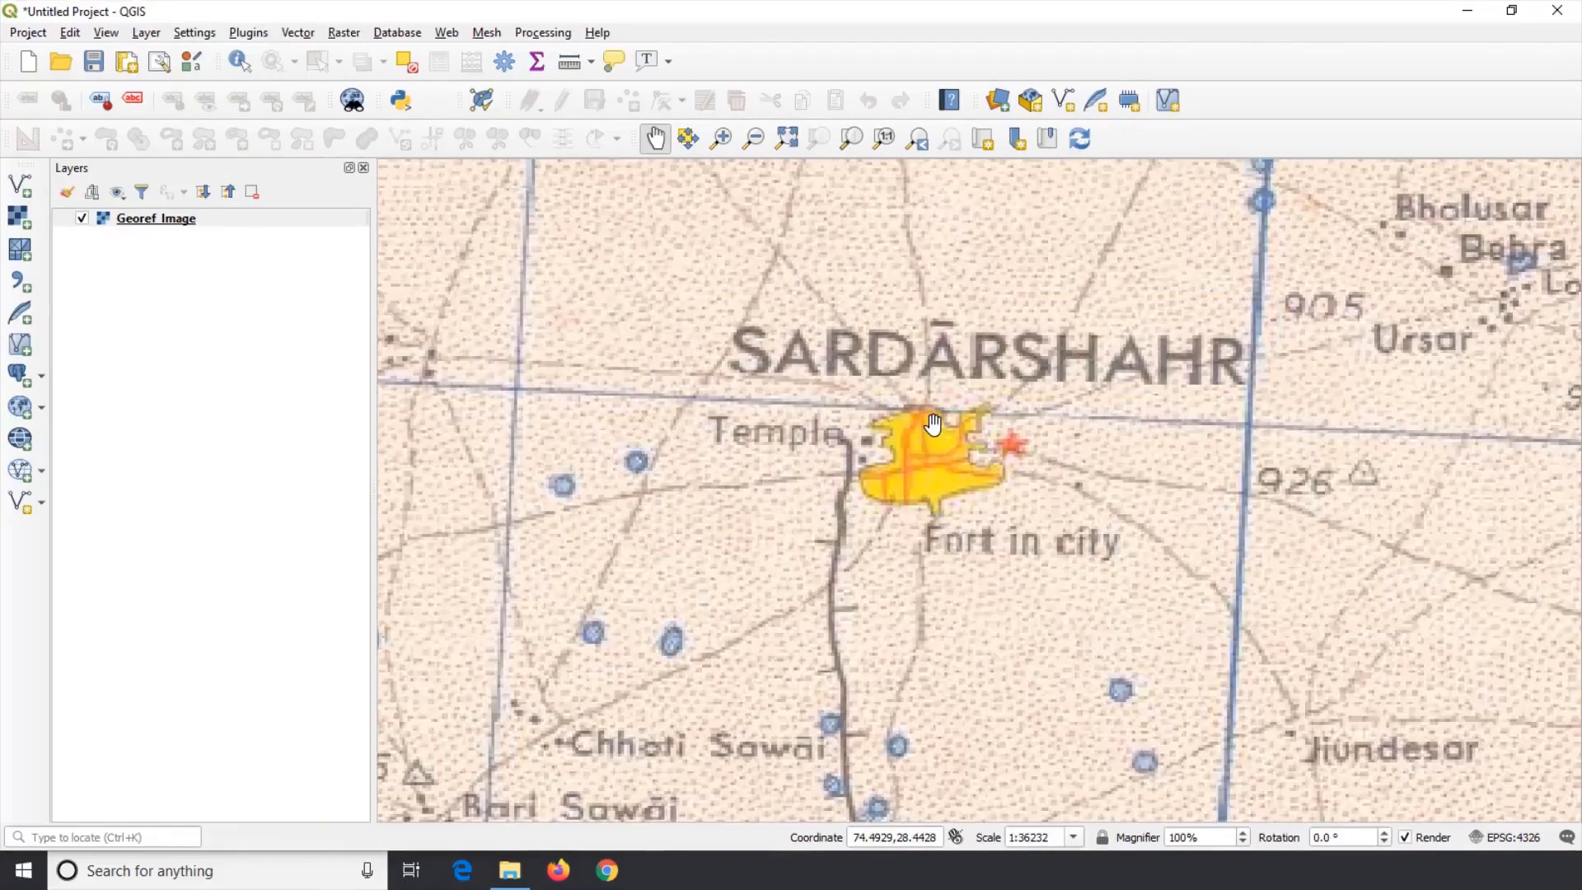
scroll(933, 425, down, 1)
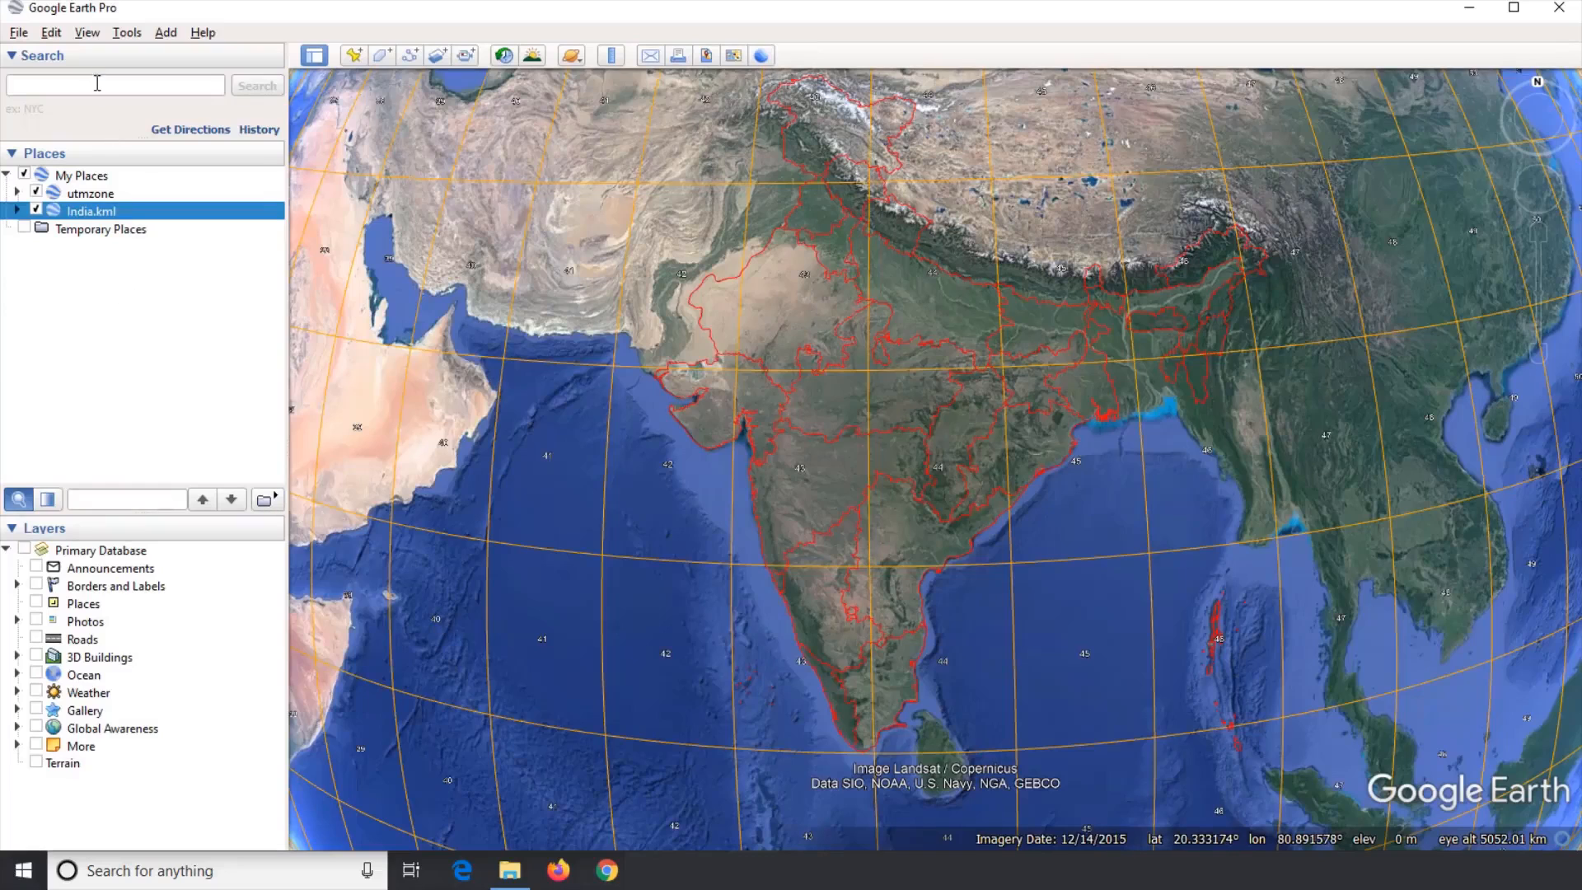
Step: Switch to Google Earth Pro and search for Sardarshahr, Rajasthan, to see which UTM zone covers it
click(97, 83)
text(SARDARSHA)
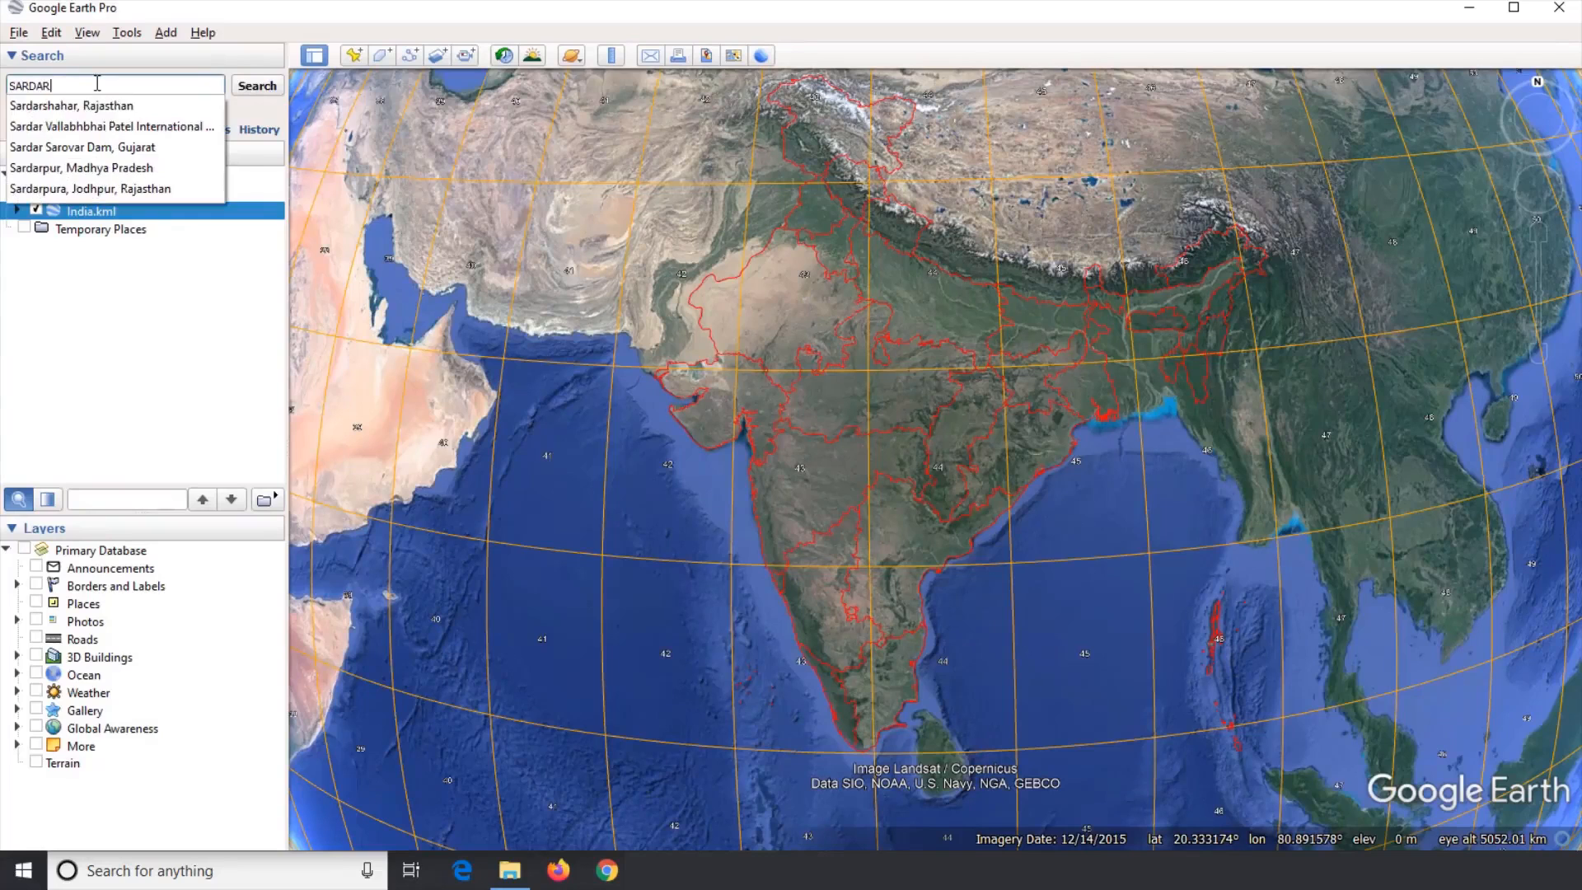
text(HR)
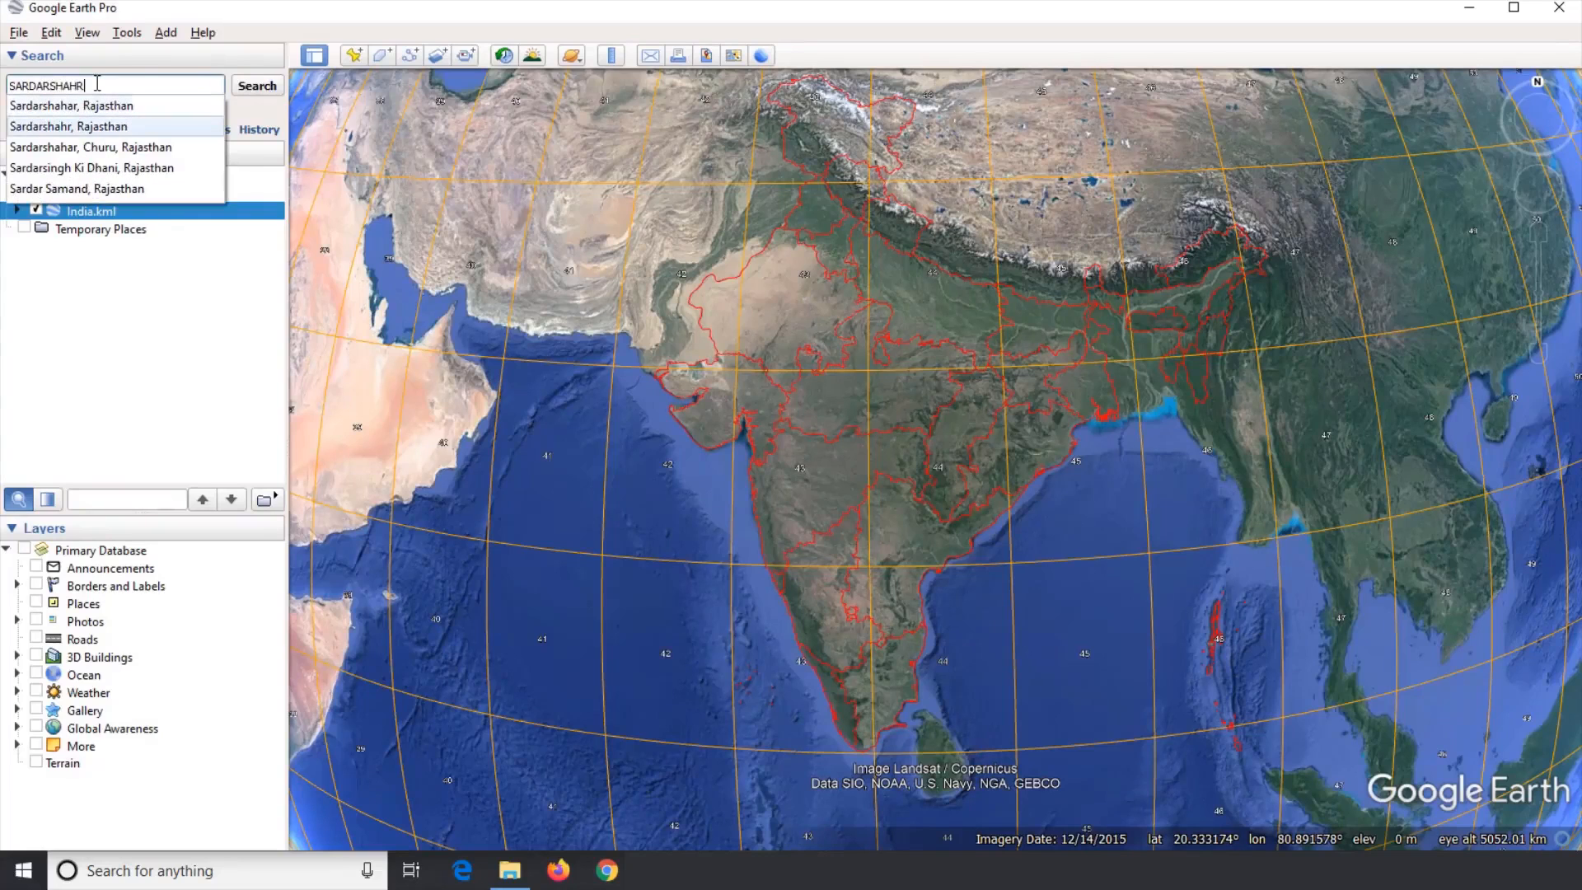
click(120, 107)
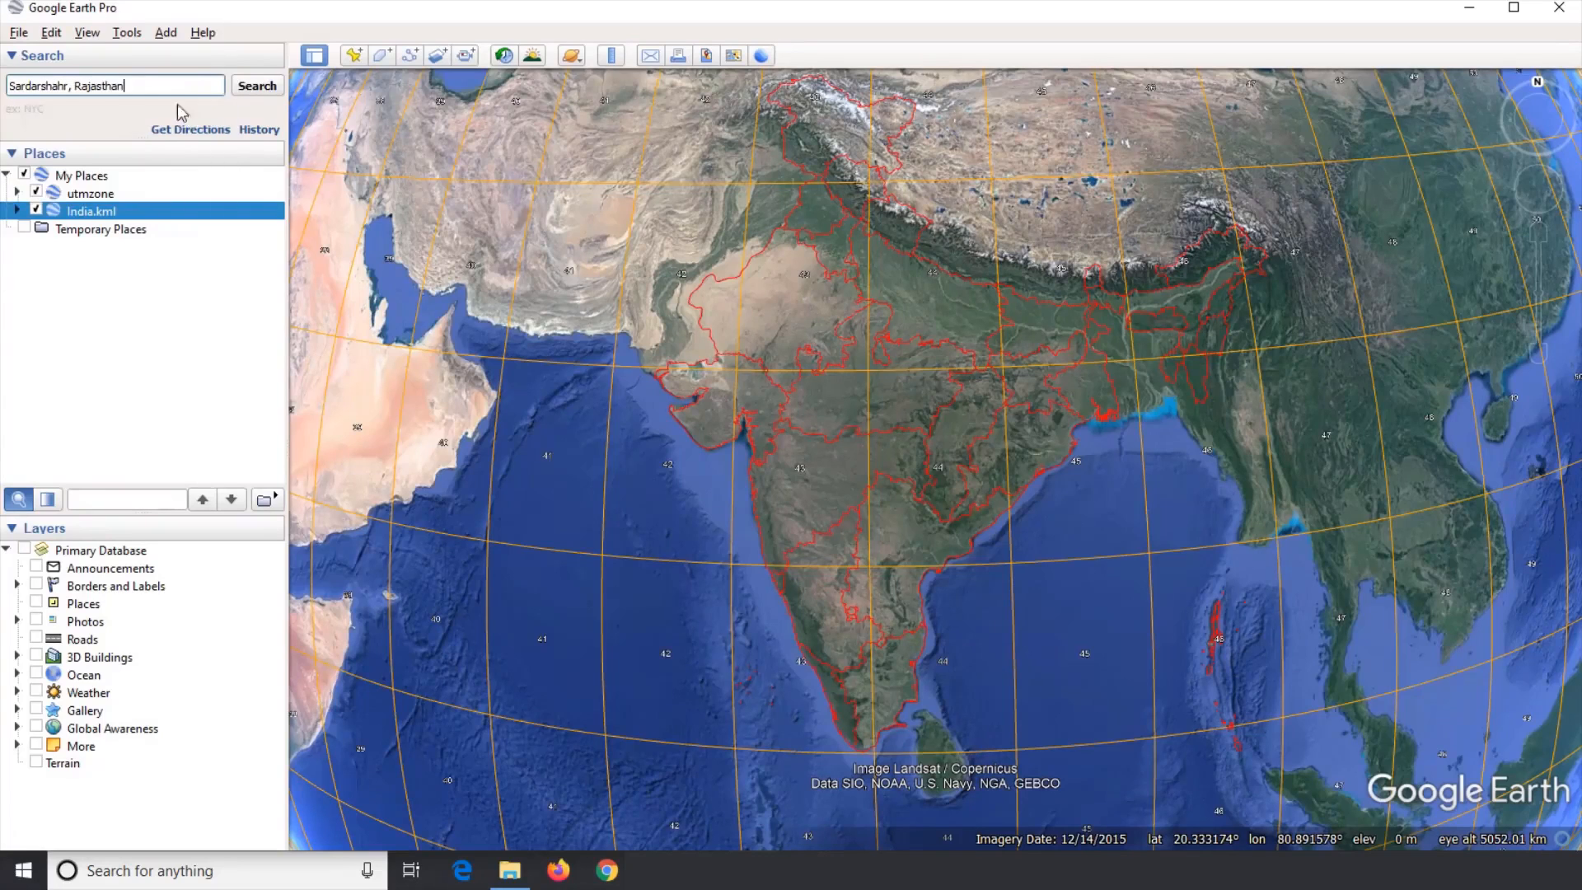
click(251, 89)
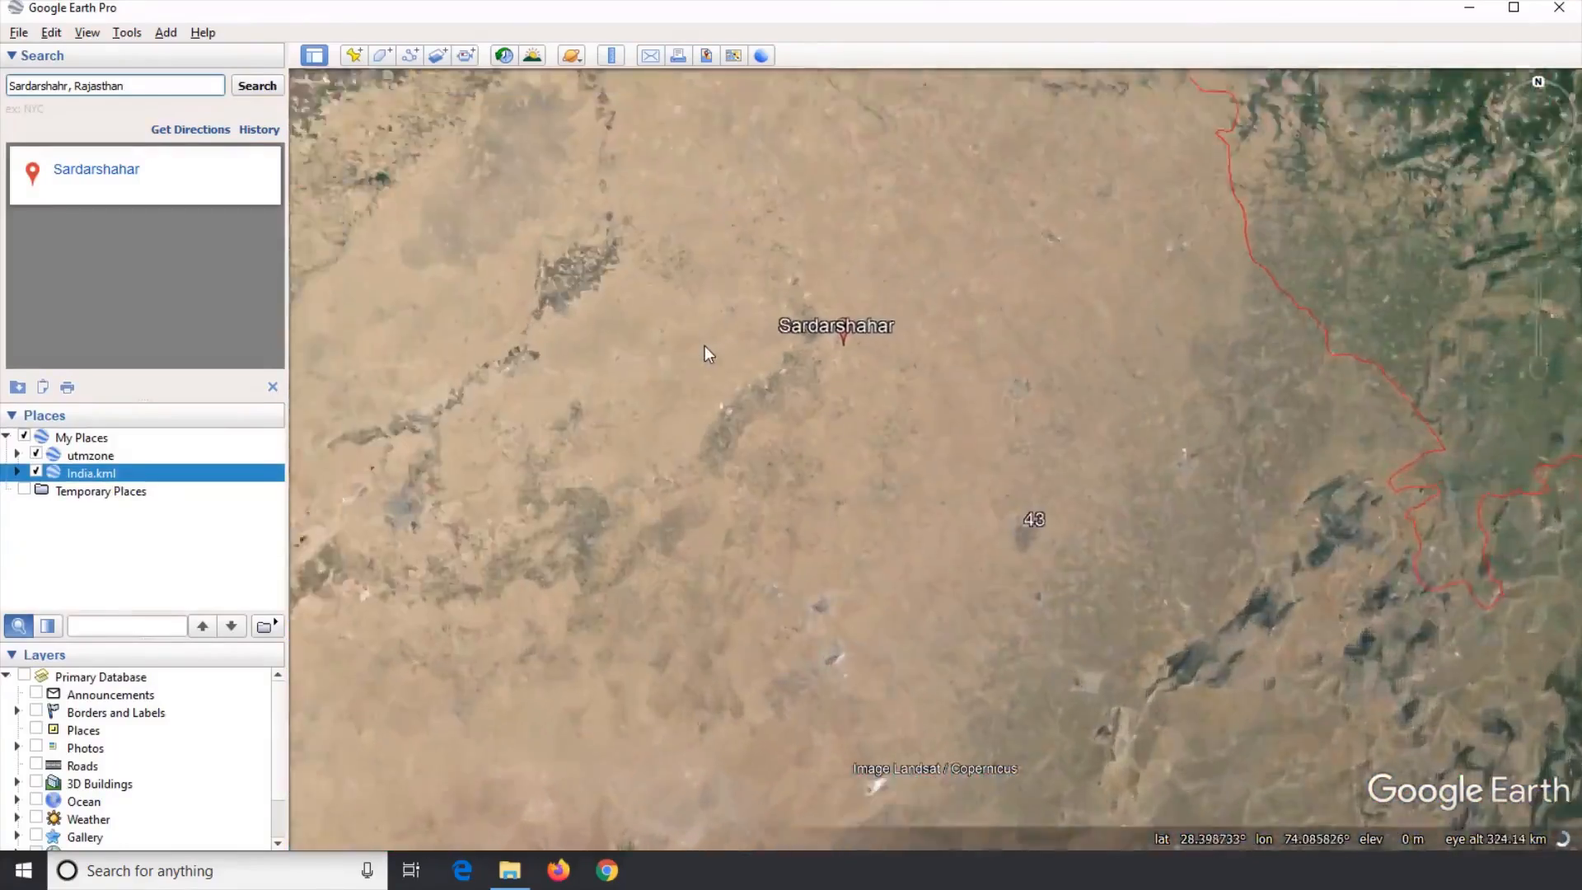
scroll(704, 345, down, 3)
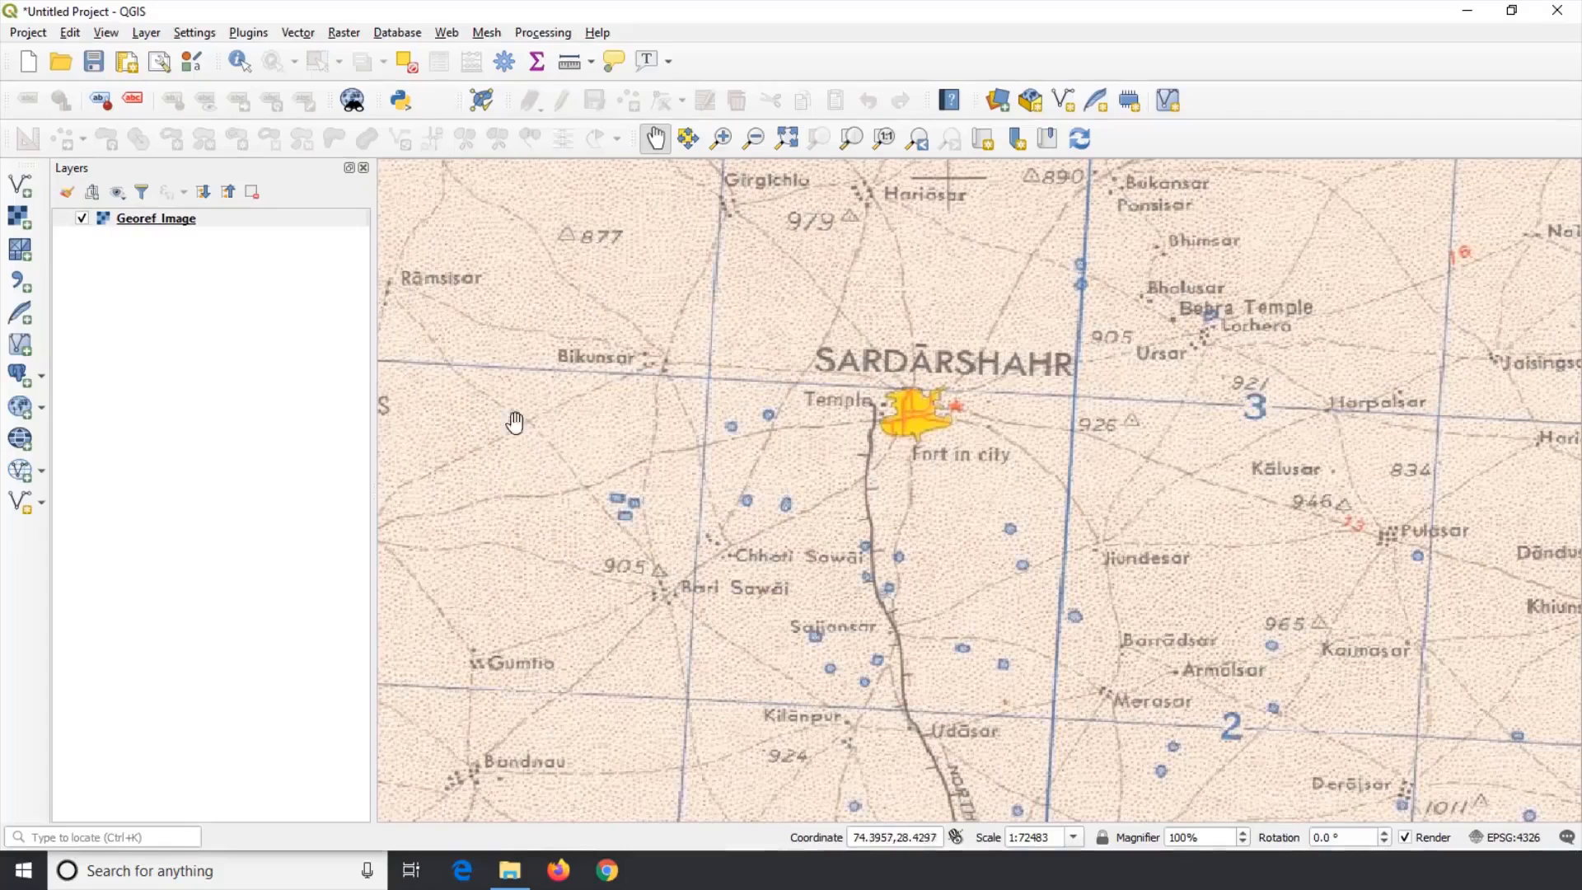
Step: Export the Georef_Image layer as a GeoTIFF named Pro_Image.tif in the Geoferencing folder
click(788, 139)
right_click(195, 220)
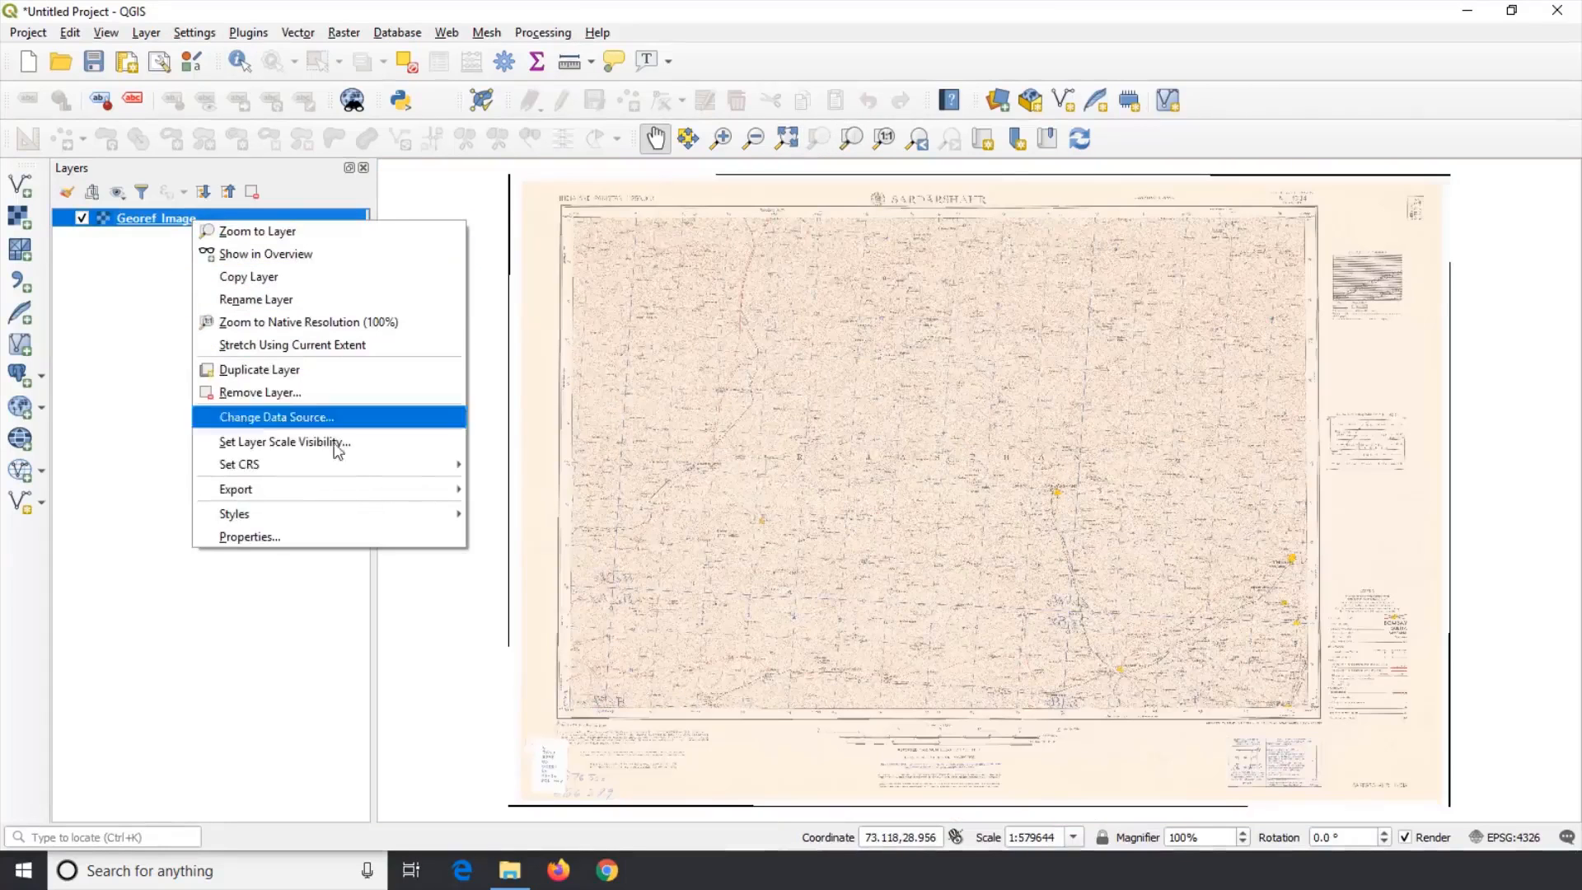
mouse_move(370, 491)
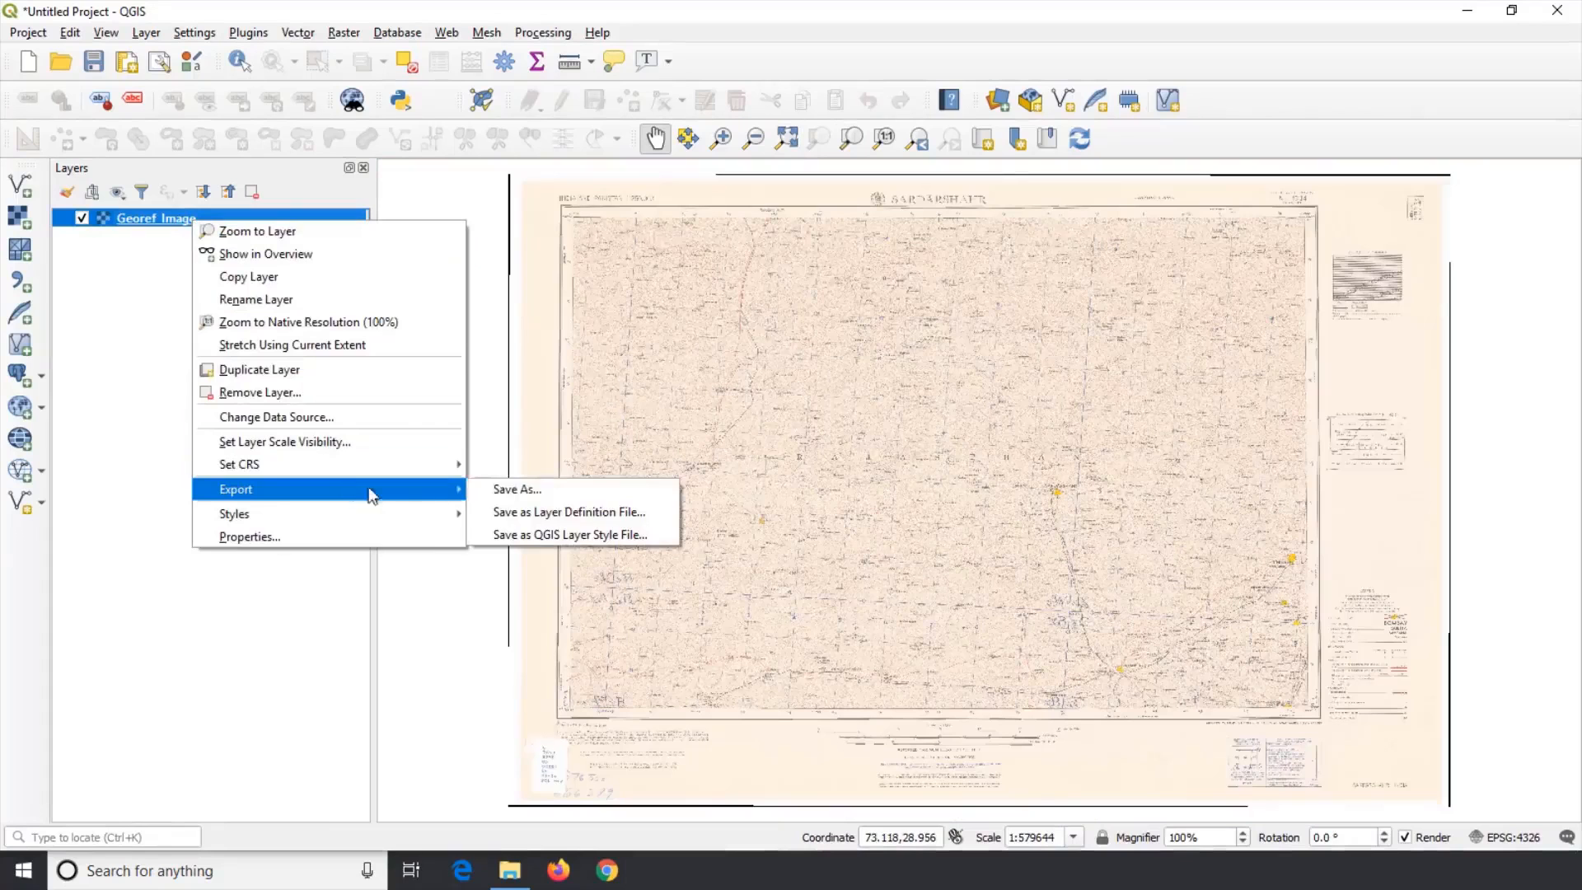
click(554, 497)
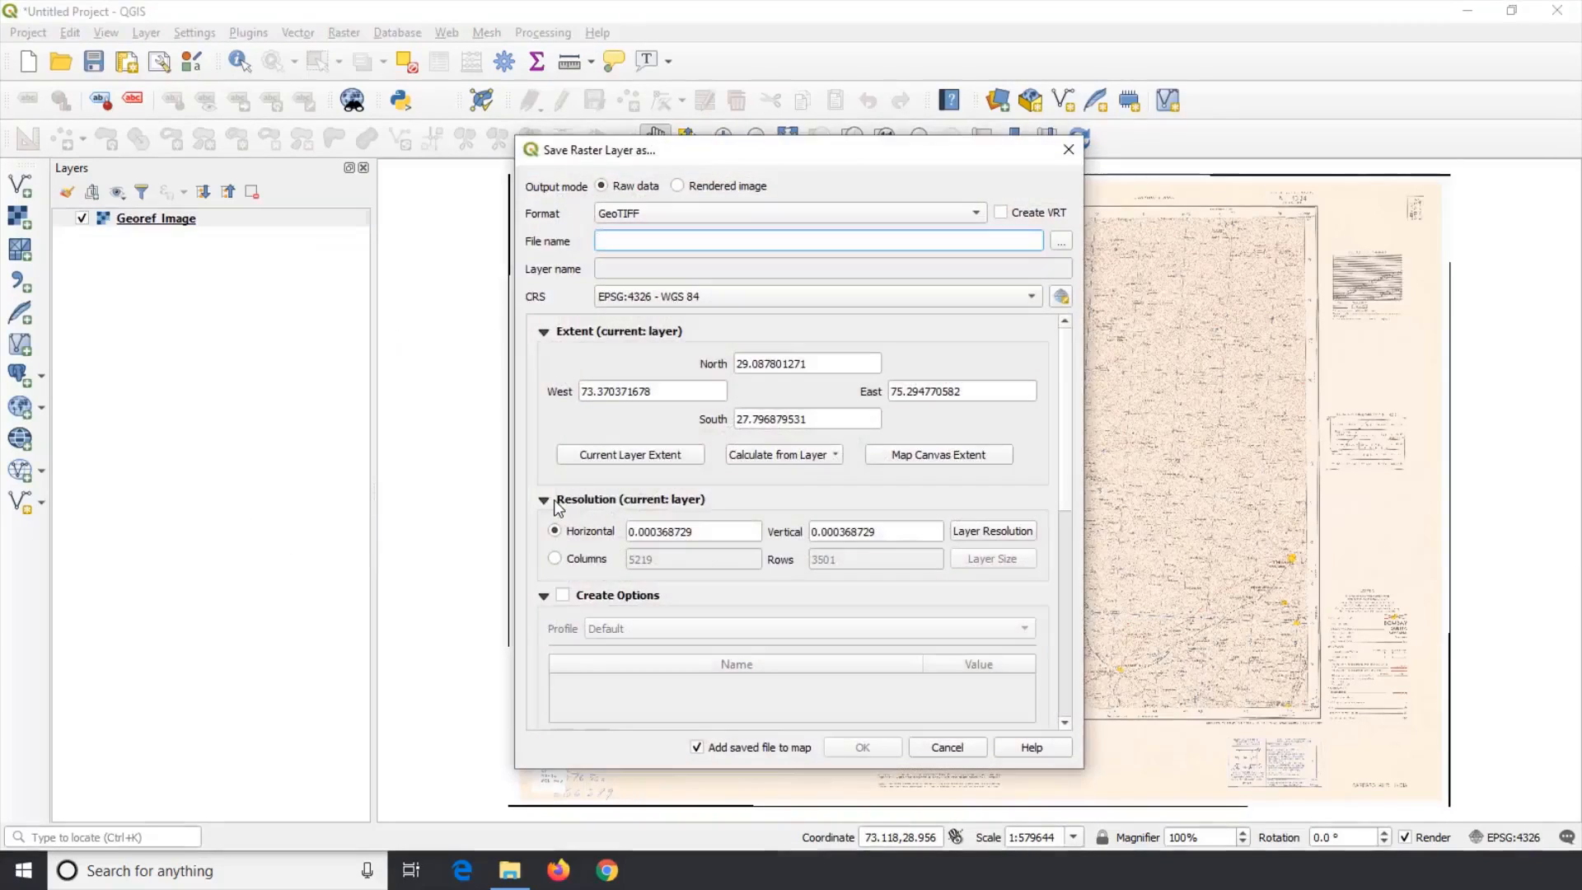
click(1059, 244)
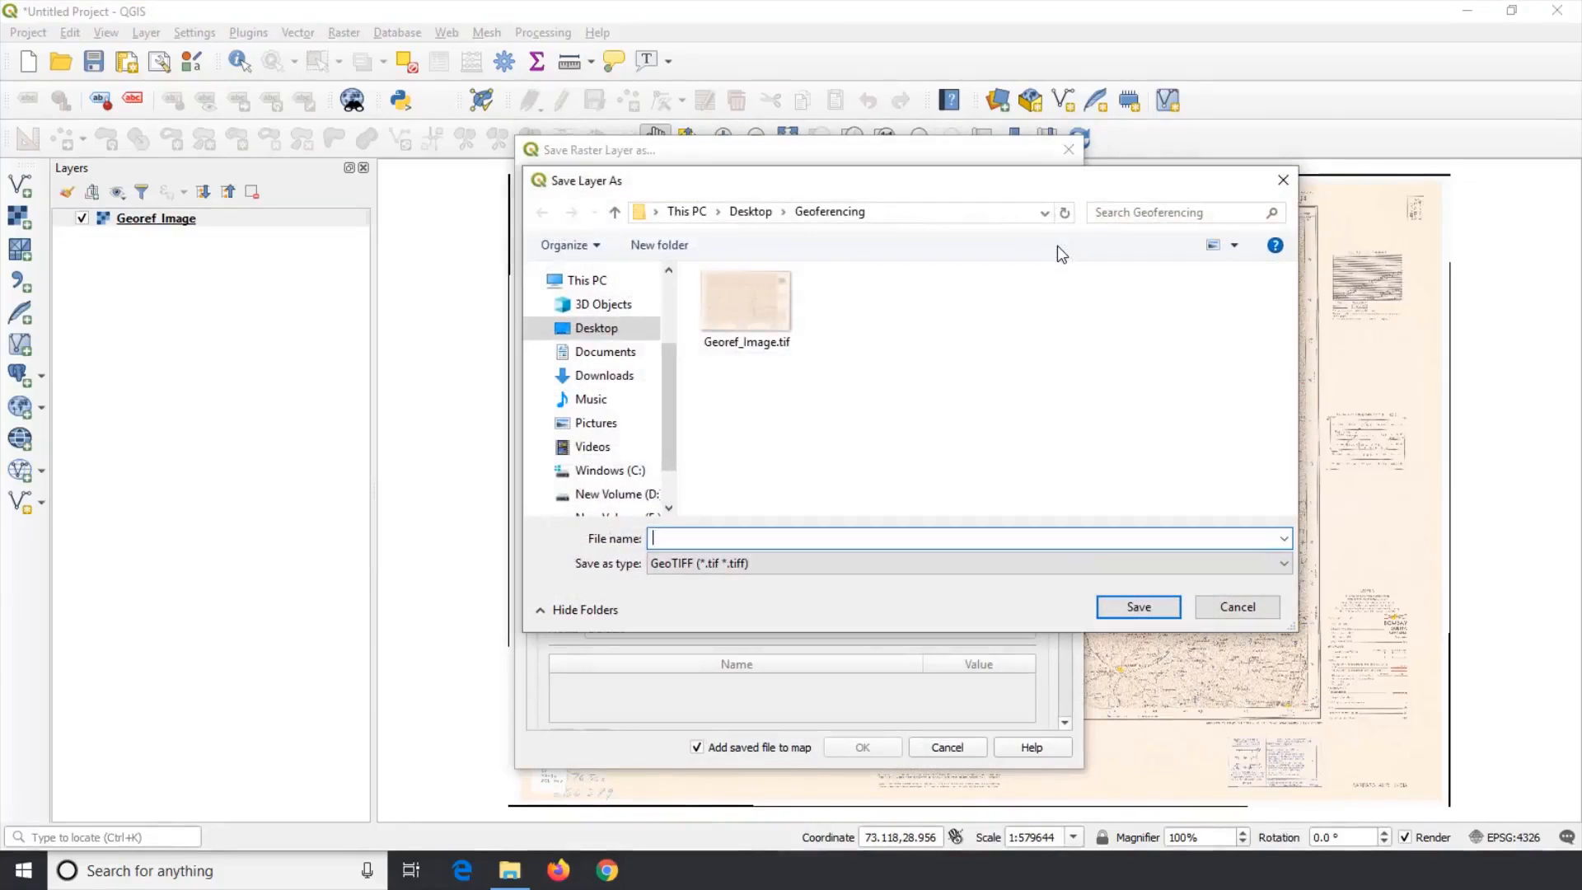
drag(1035, 191, 912, 288)
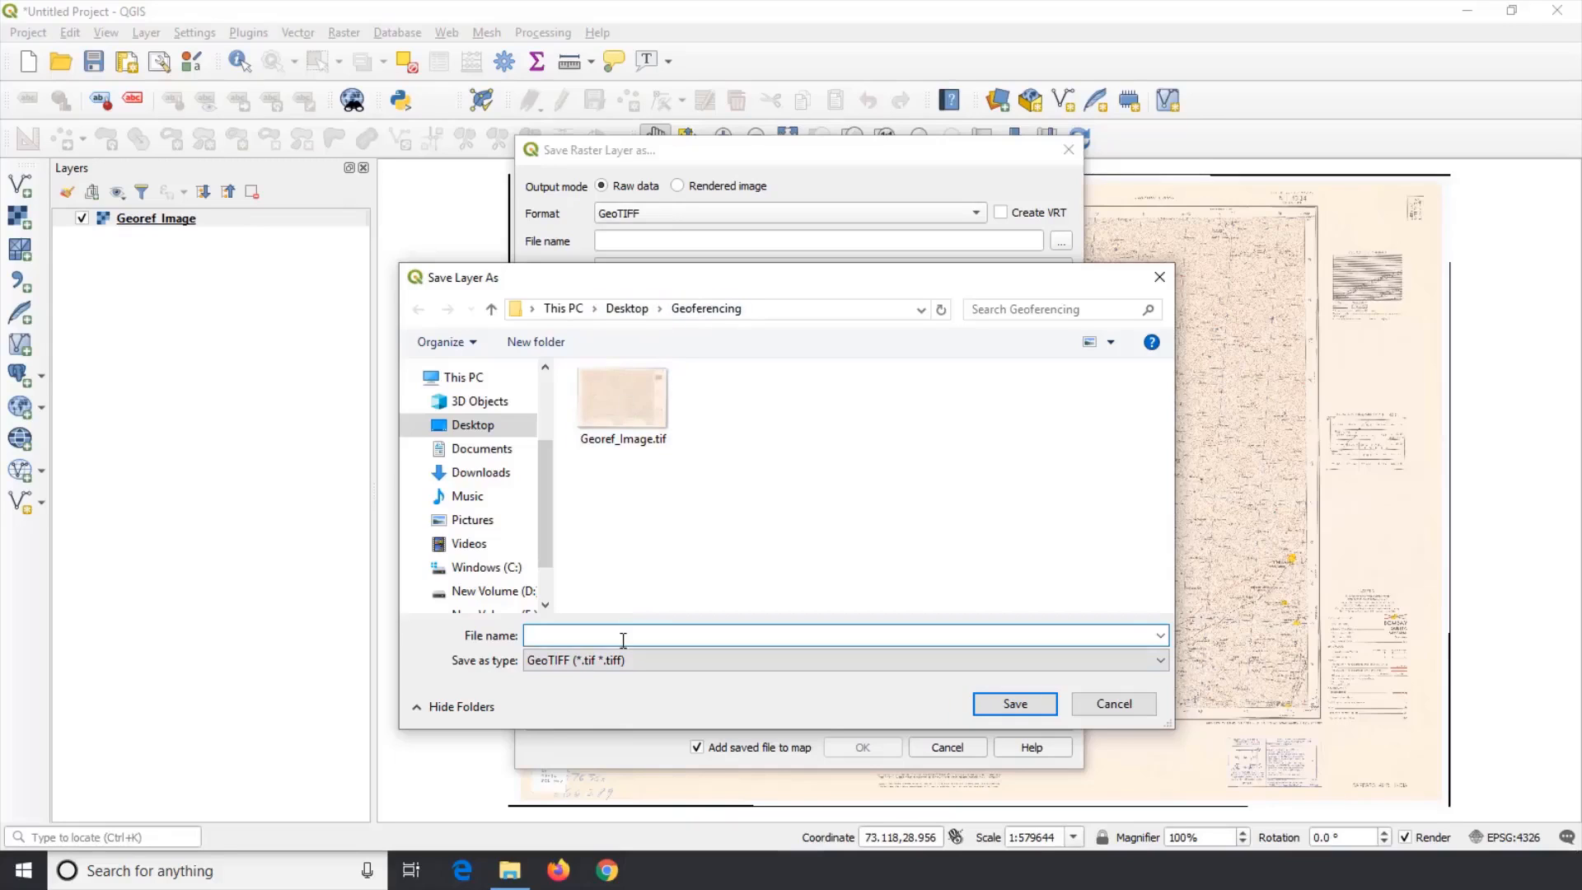
text(Pro_Image.tif)
click(779, 562)
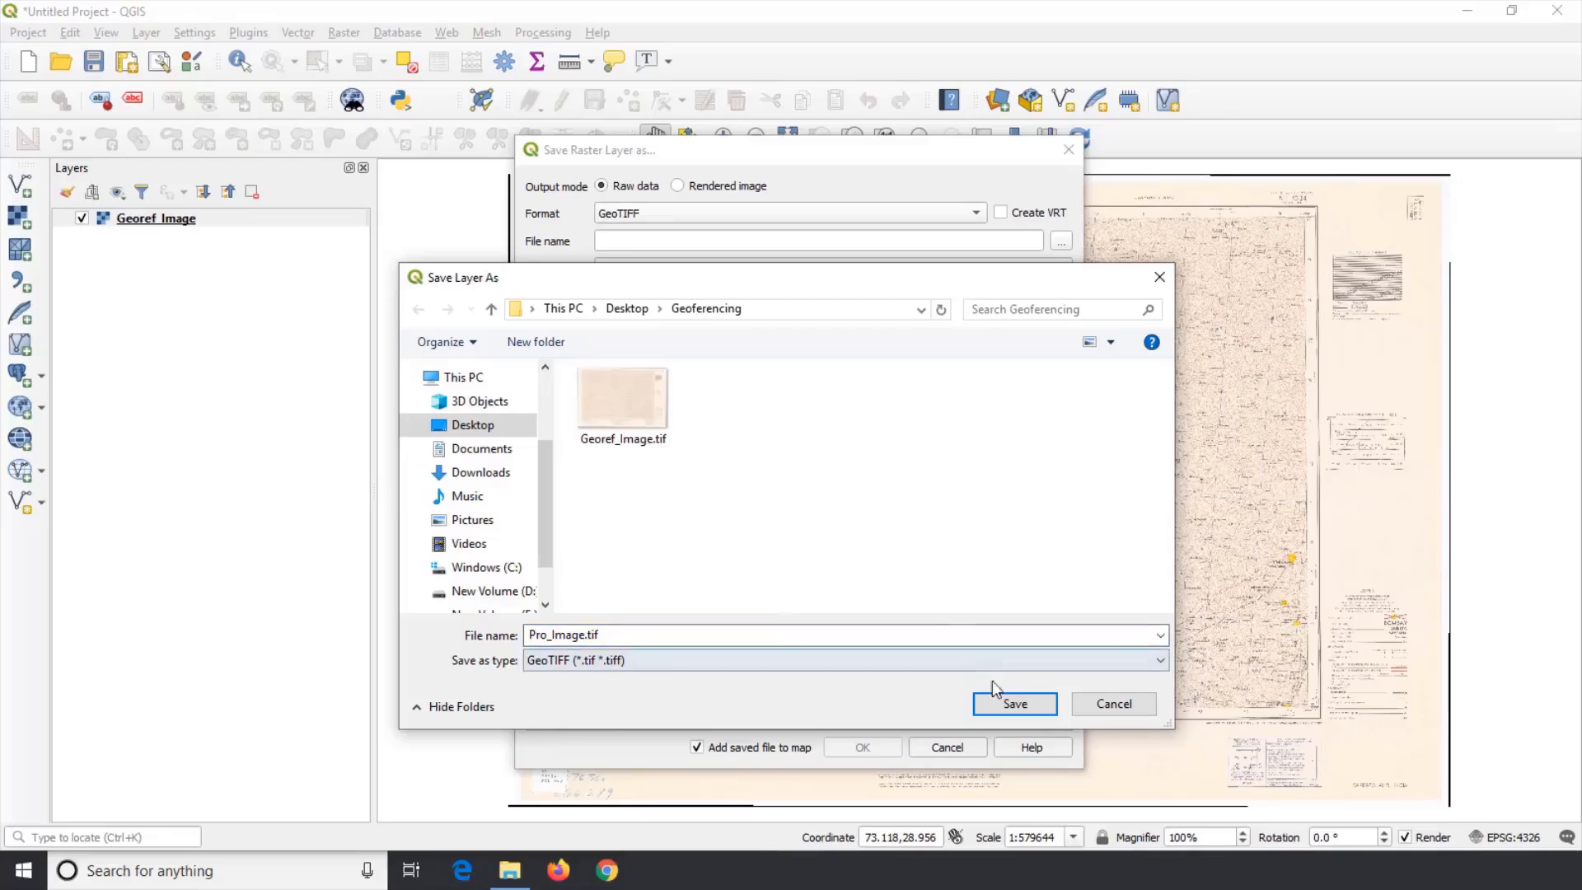
click(1014, 701)
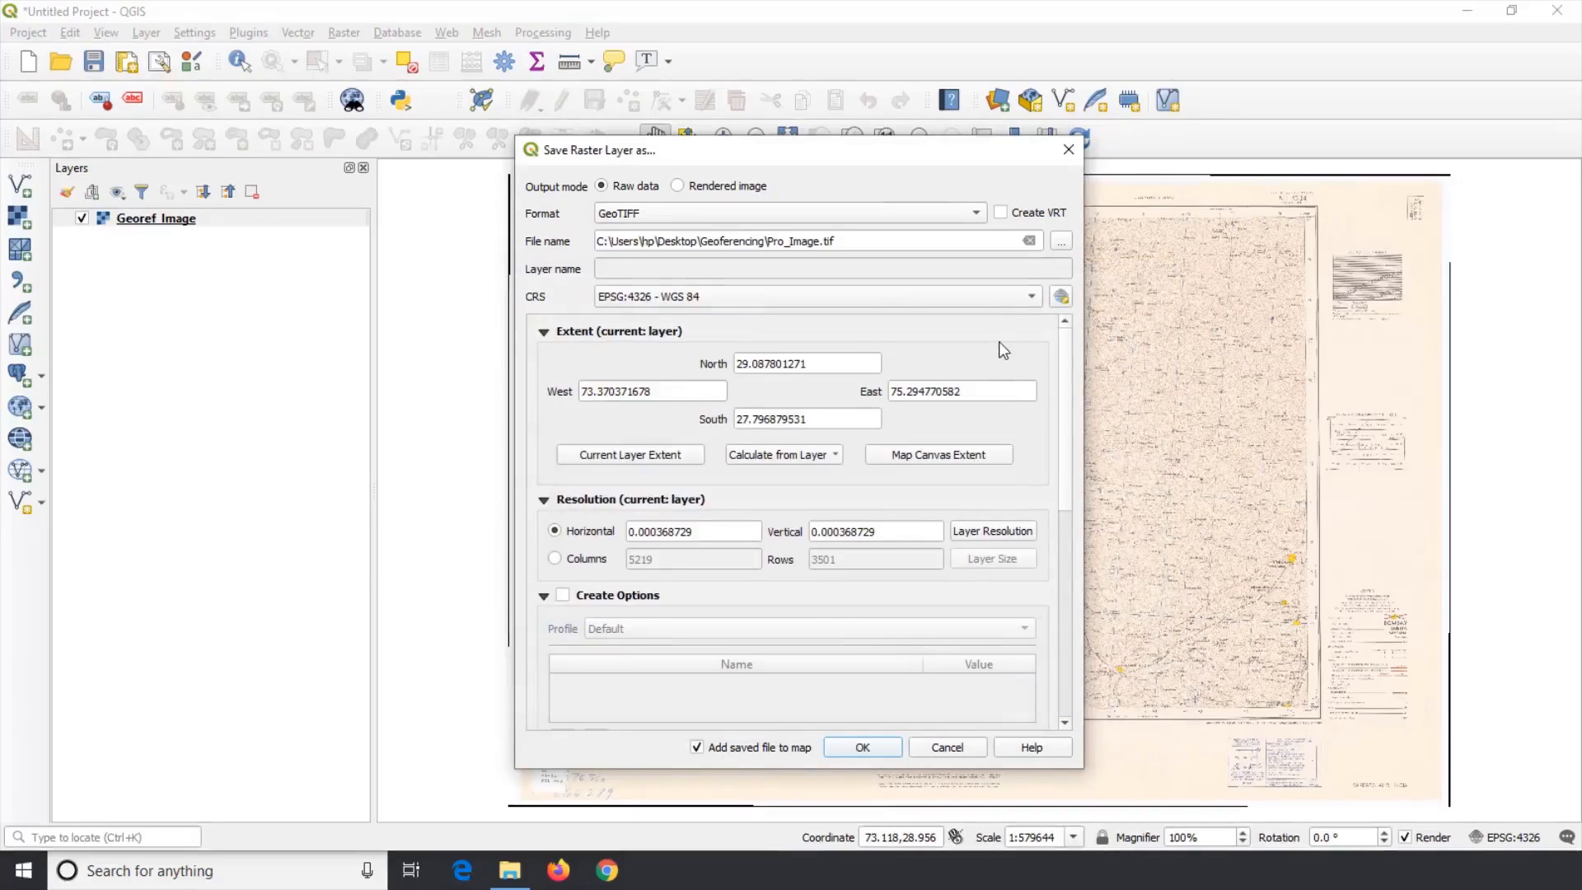
Step: Set the export CRS to WGS 84 / UTM zone 43N (EPSG:32643) and save the reprojected raster
click(1062, 298)
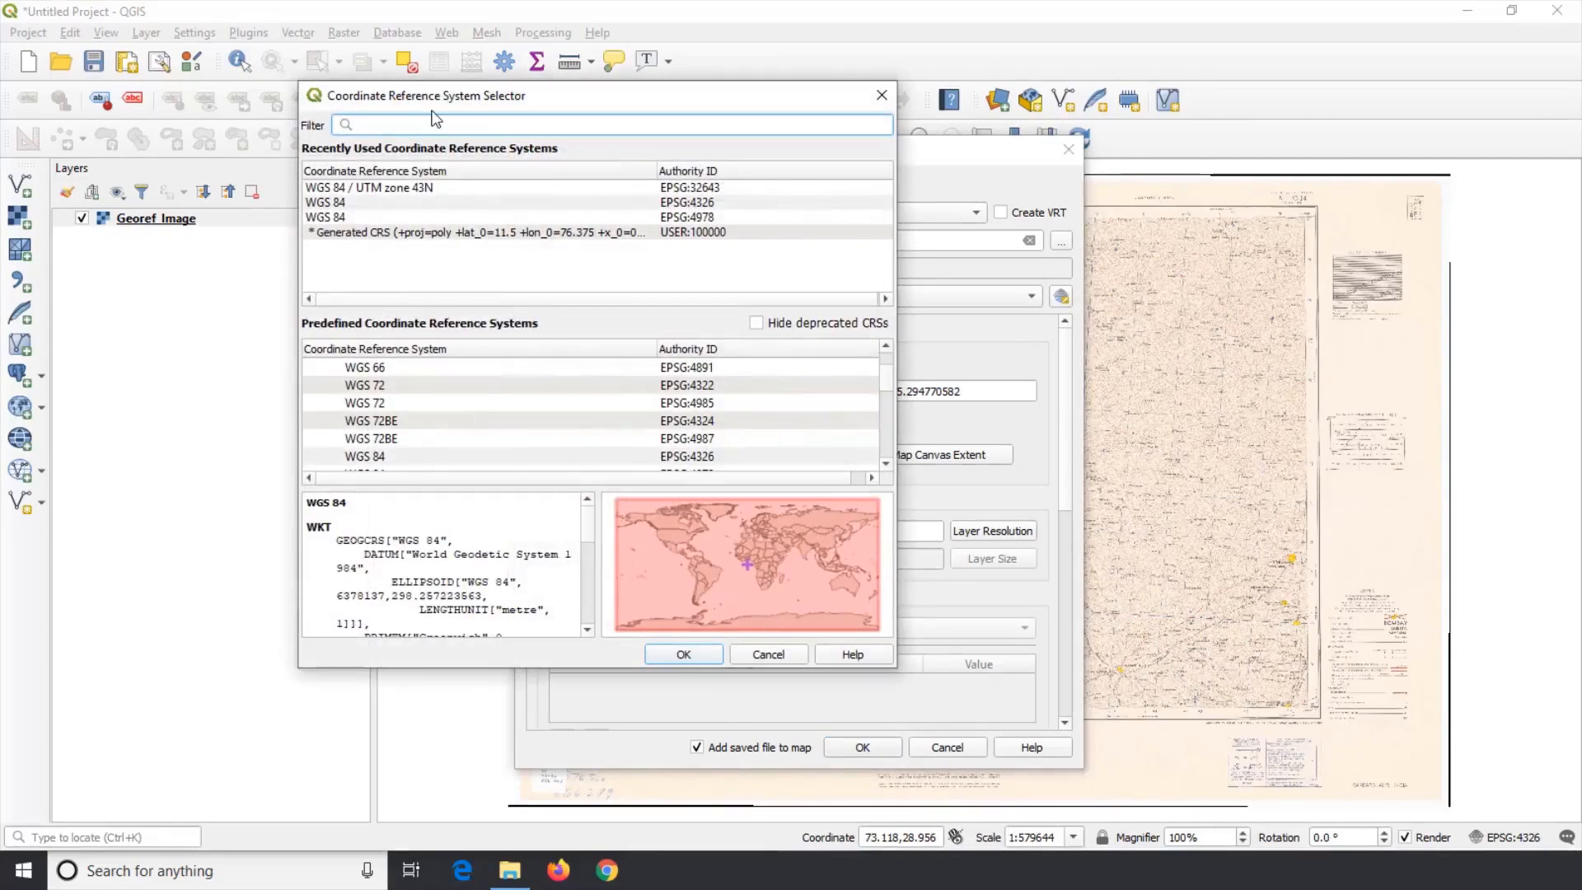
text(UTM )
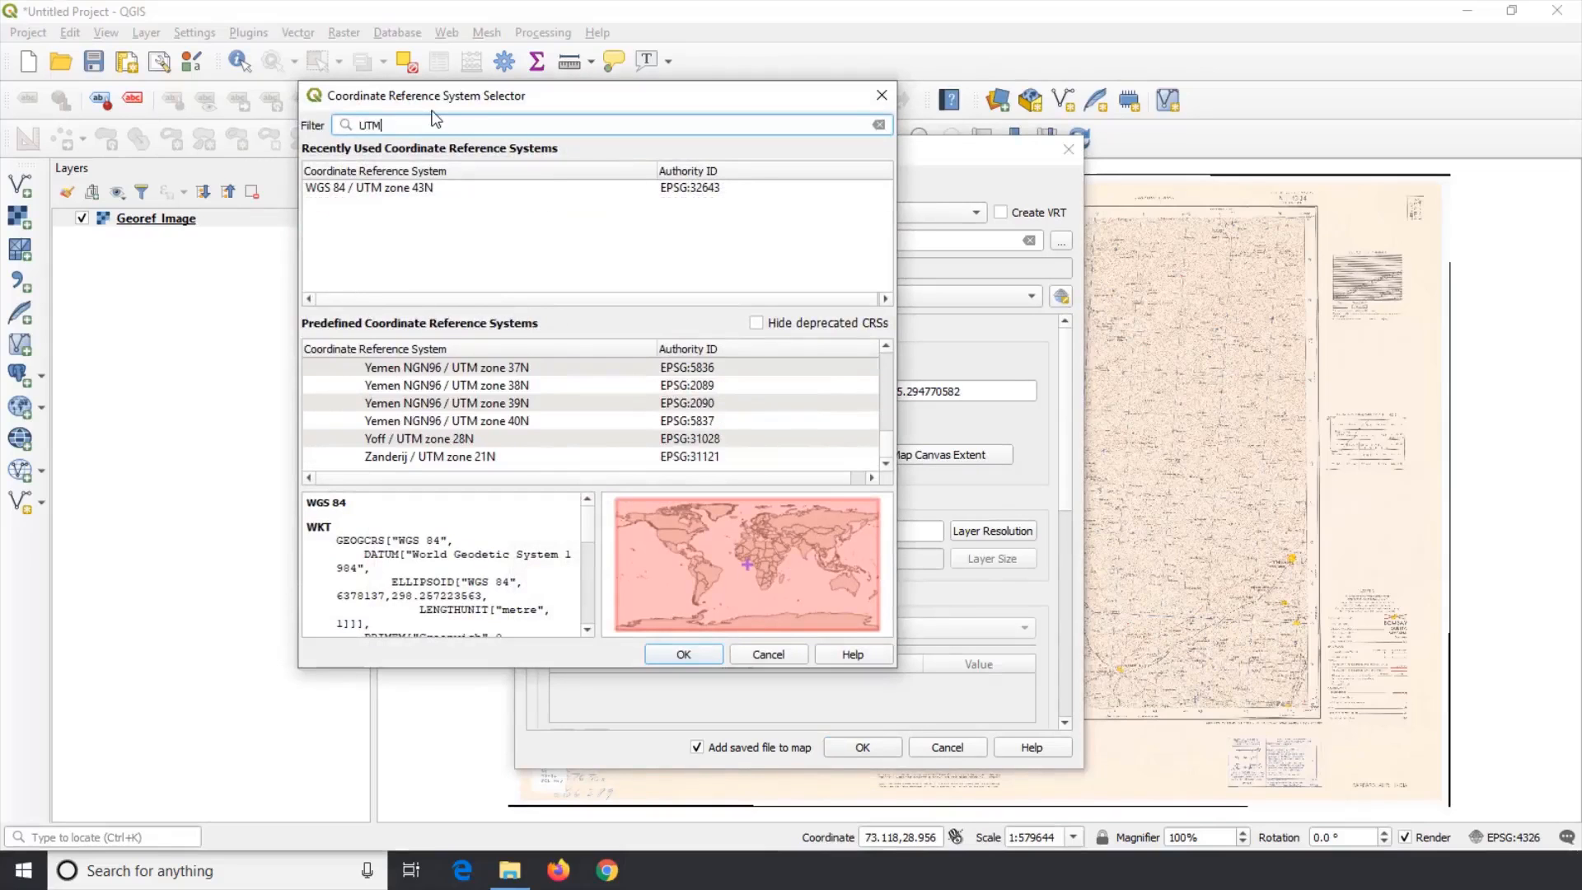
text(43 N)
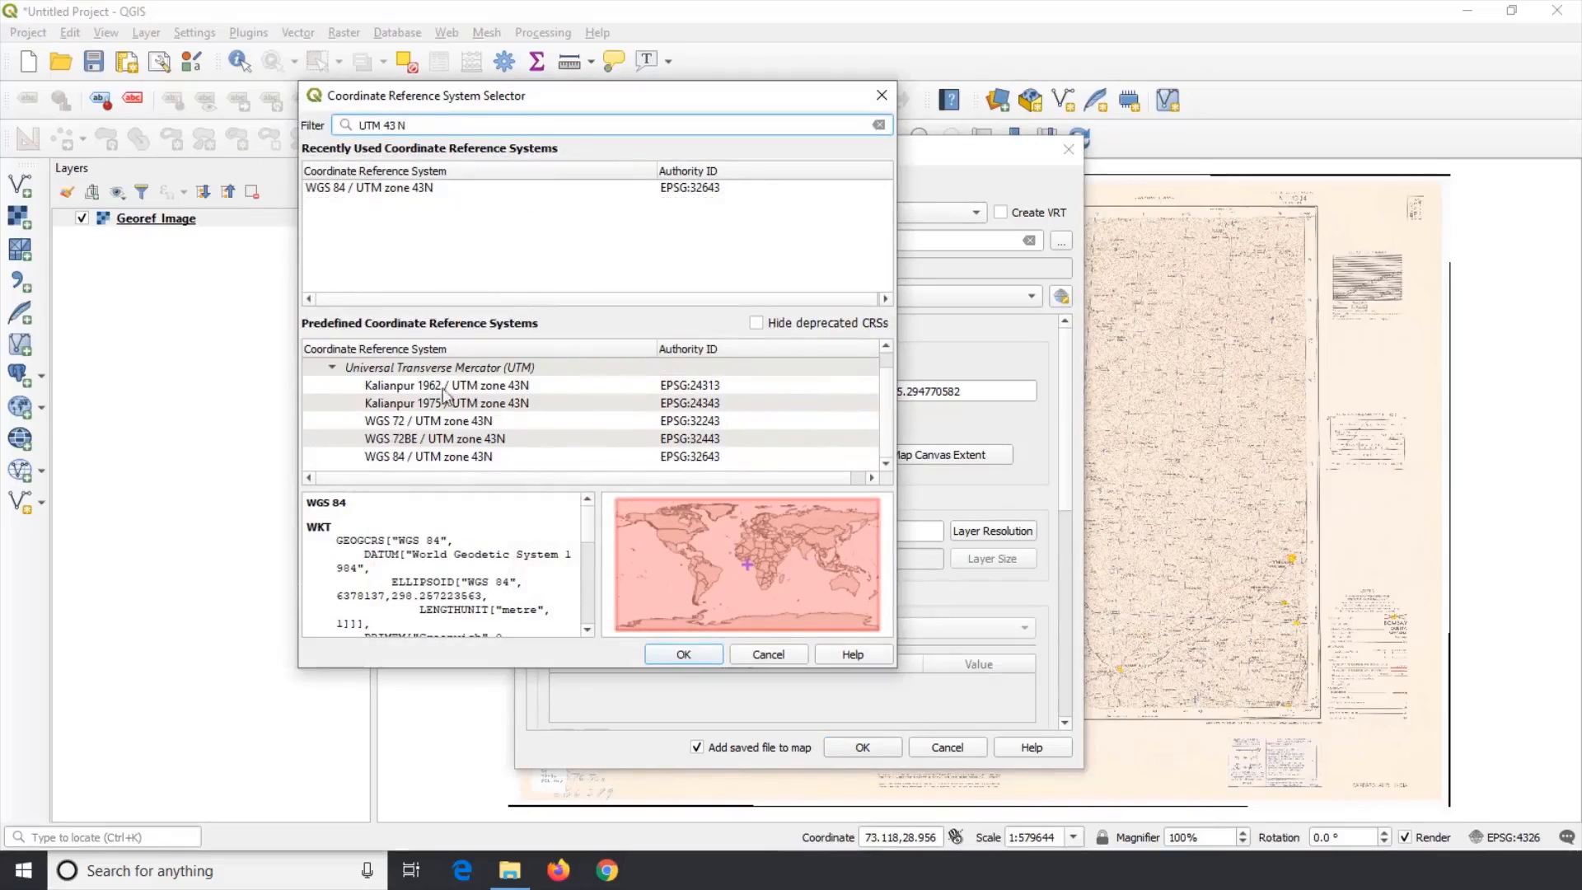
click(446, 458)
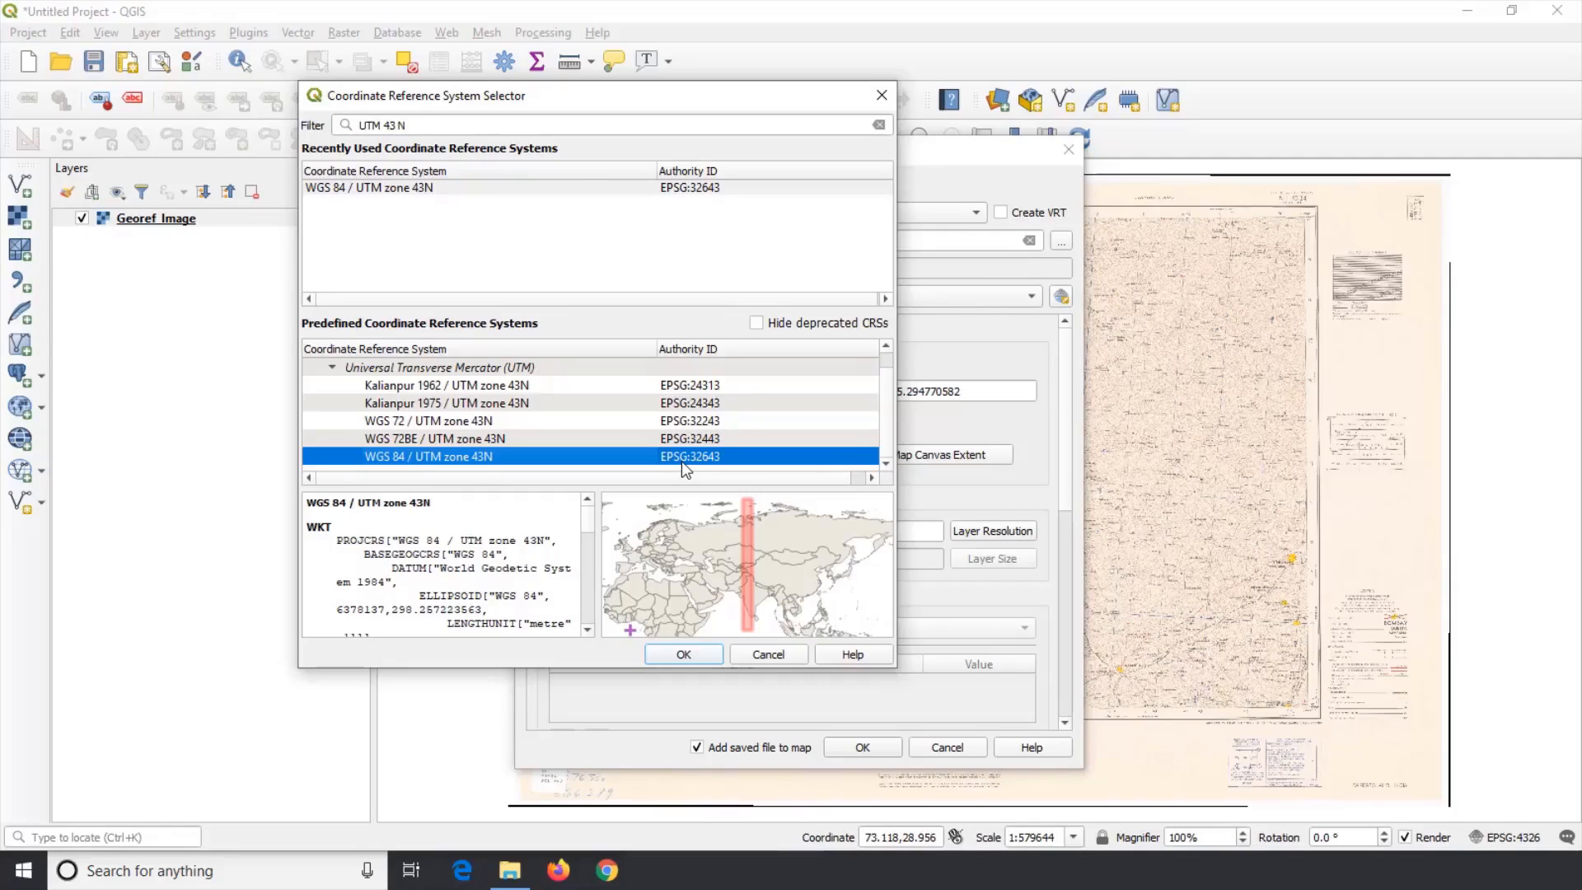
click(661, 652)
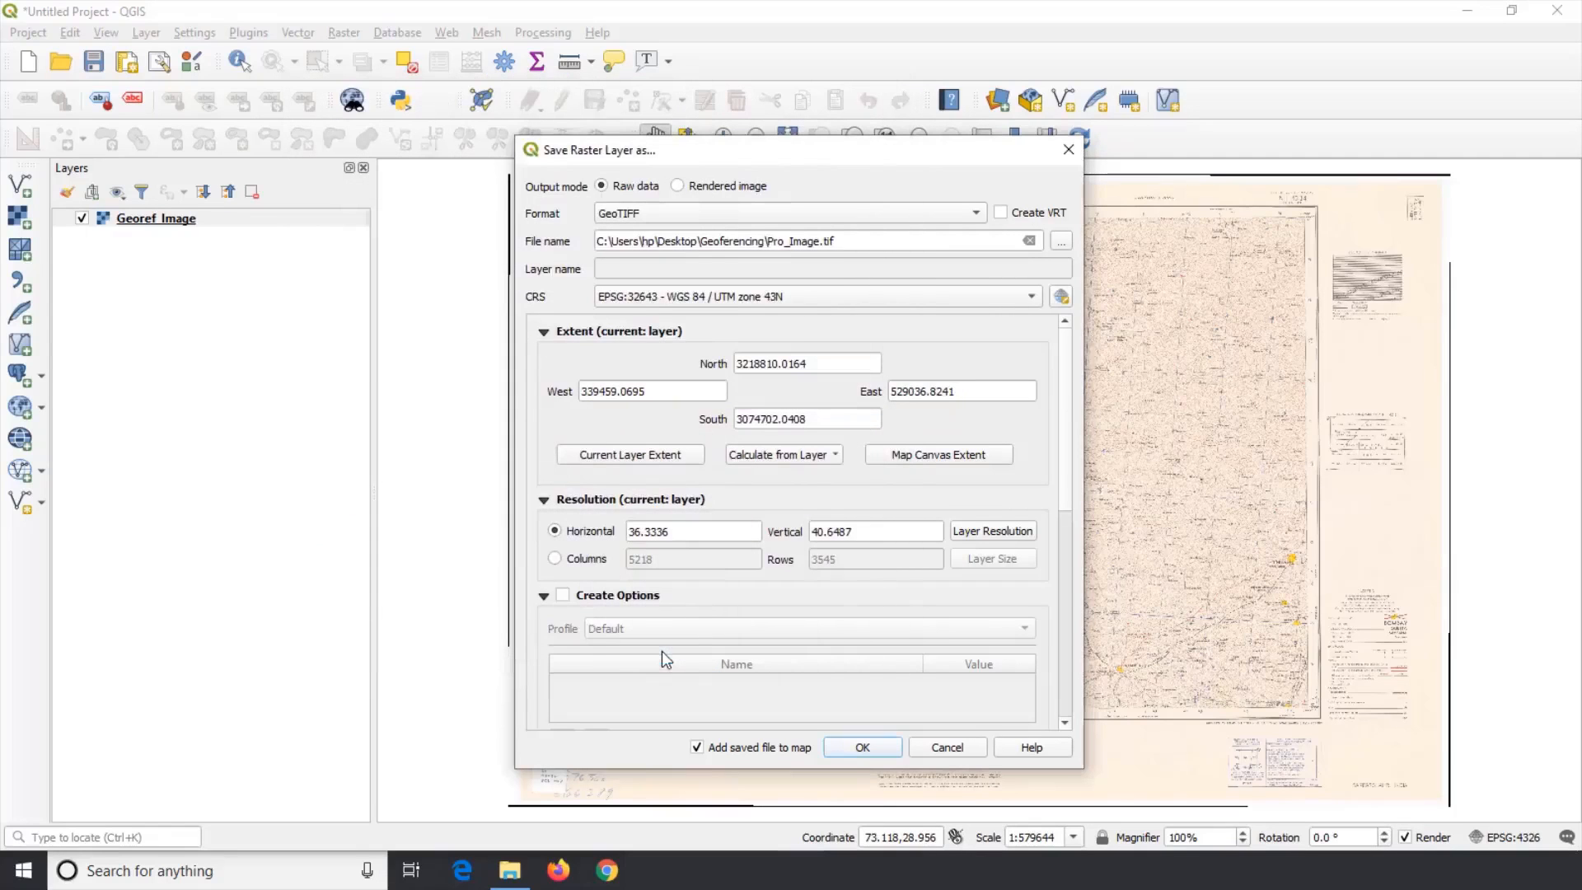
click(862, 748)
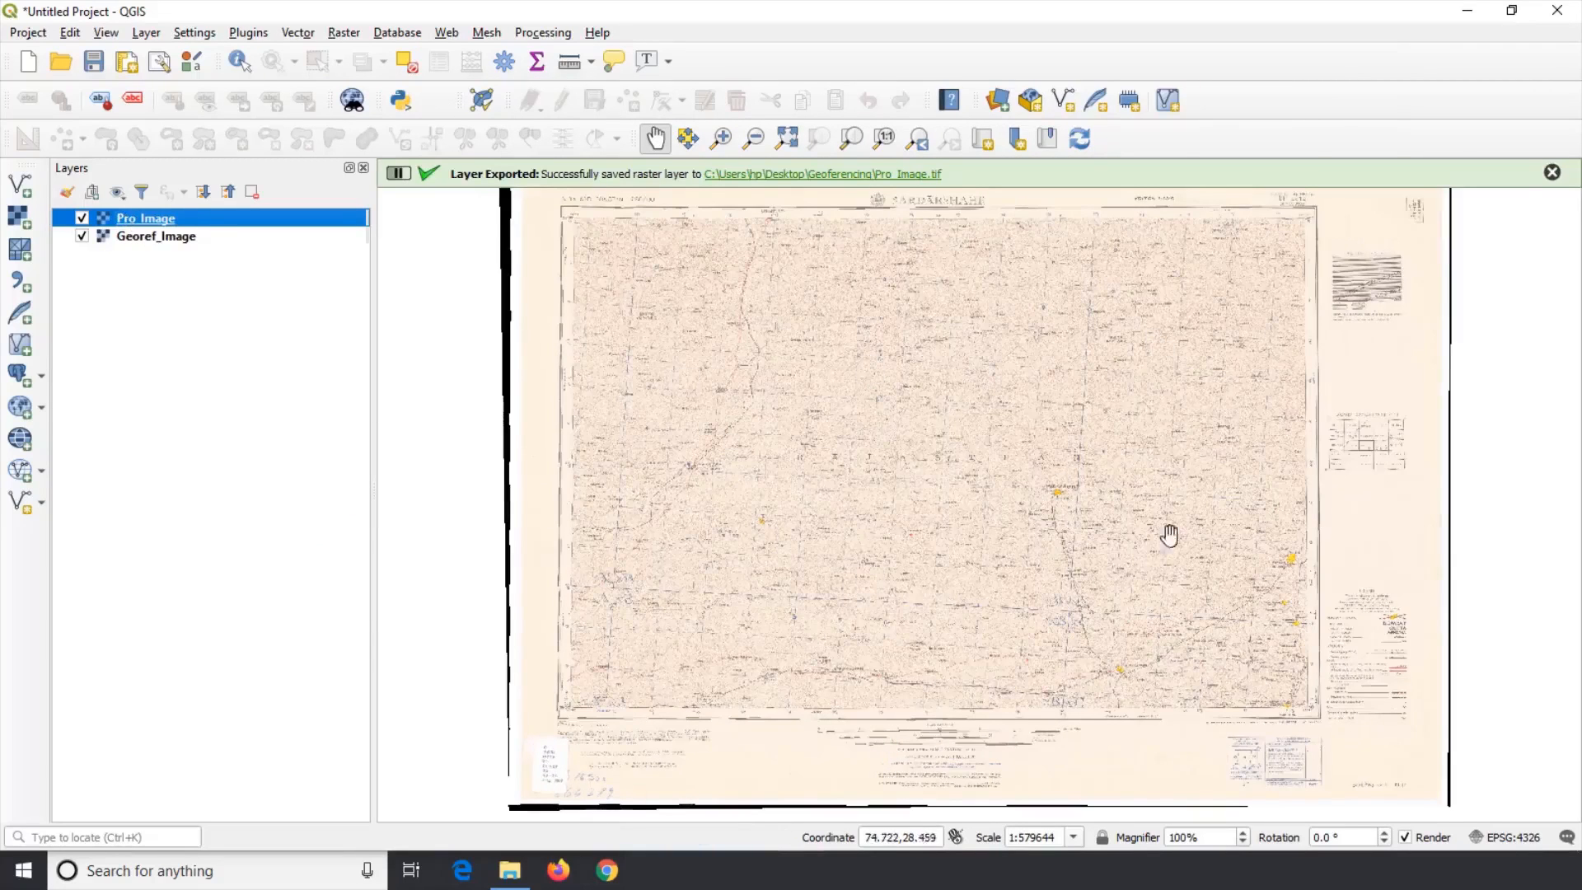
Step: Open the Georef_Image layer's properties to inspect its CRS information
drag(867, 837, 953, 842)
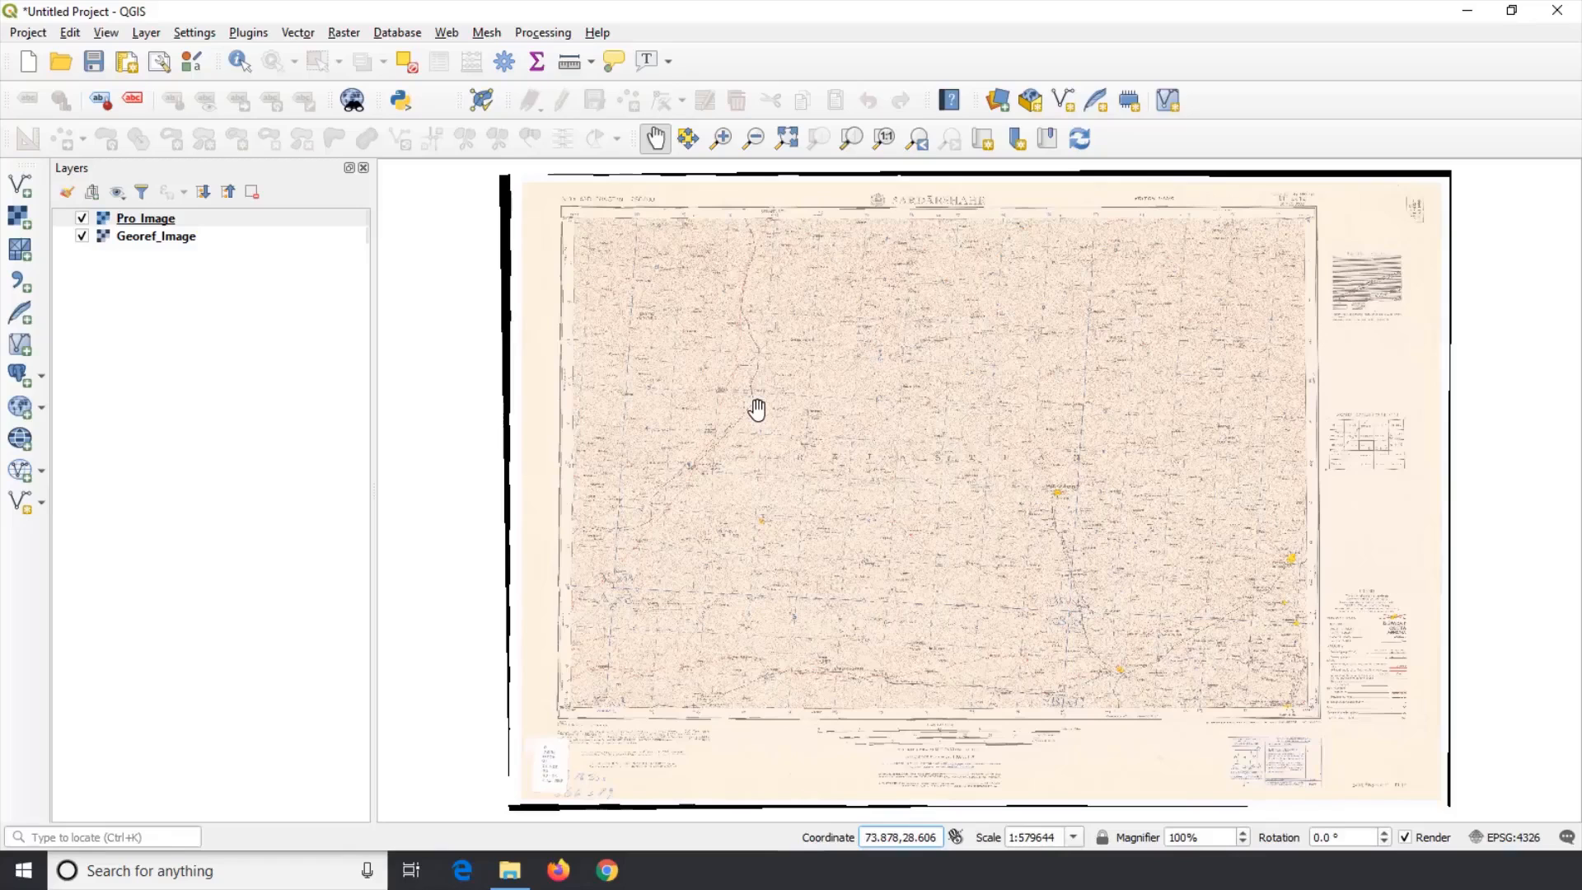
click(194, 242)
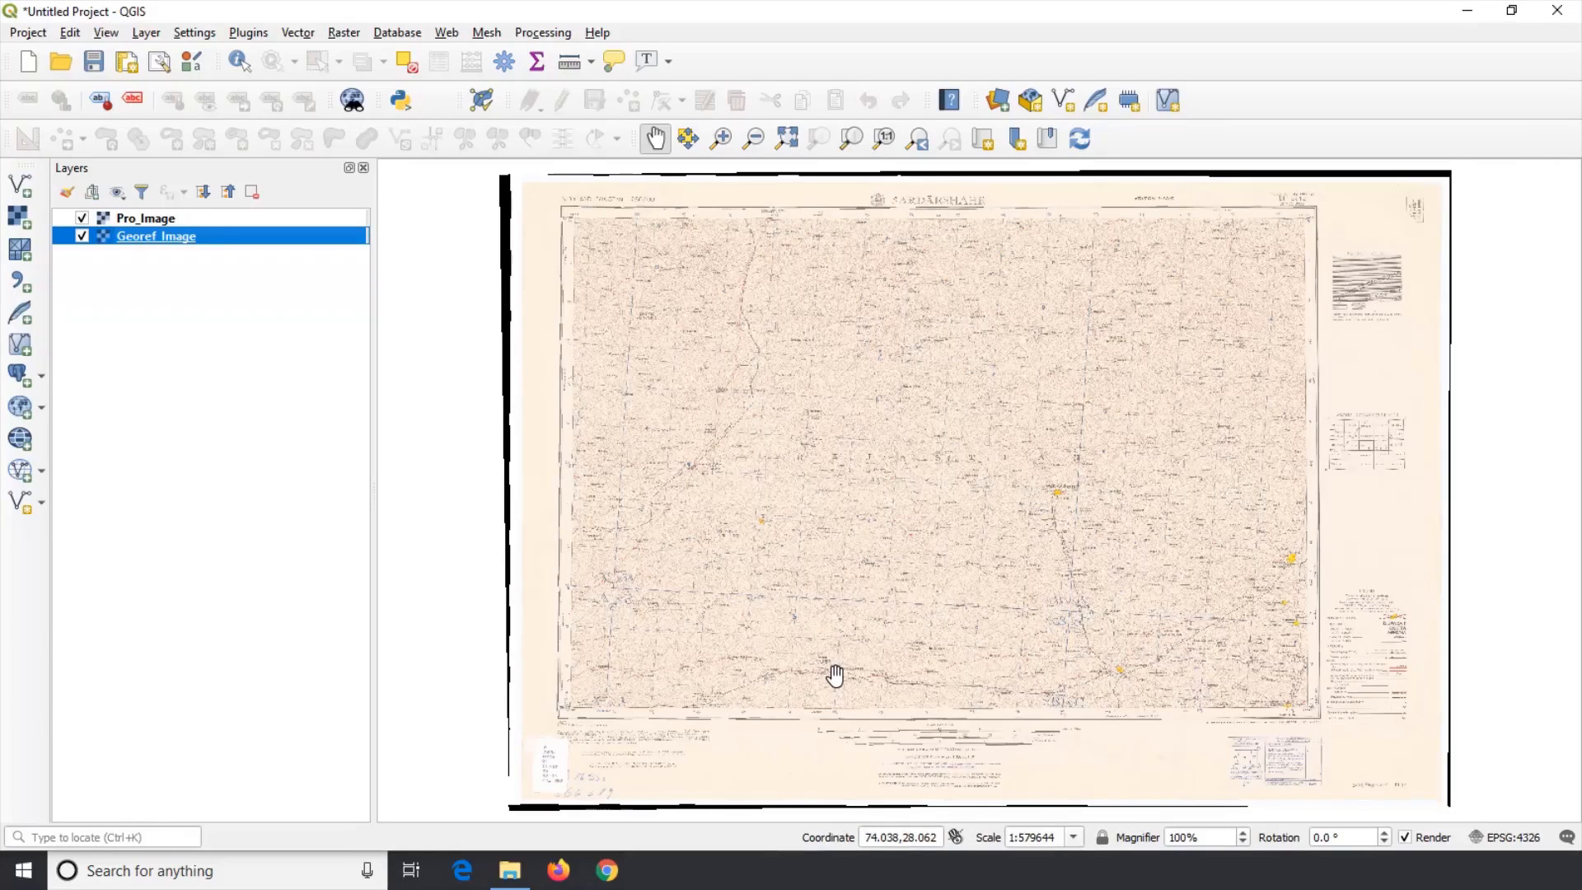
right_click(164, 250)
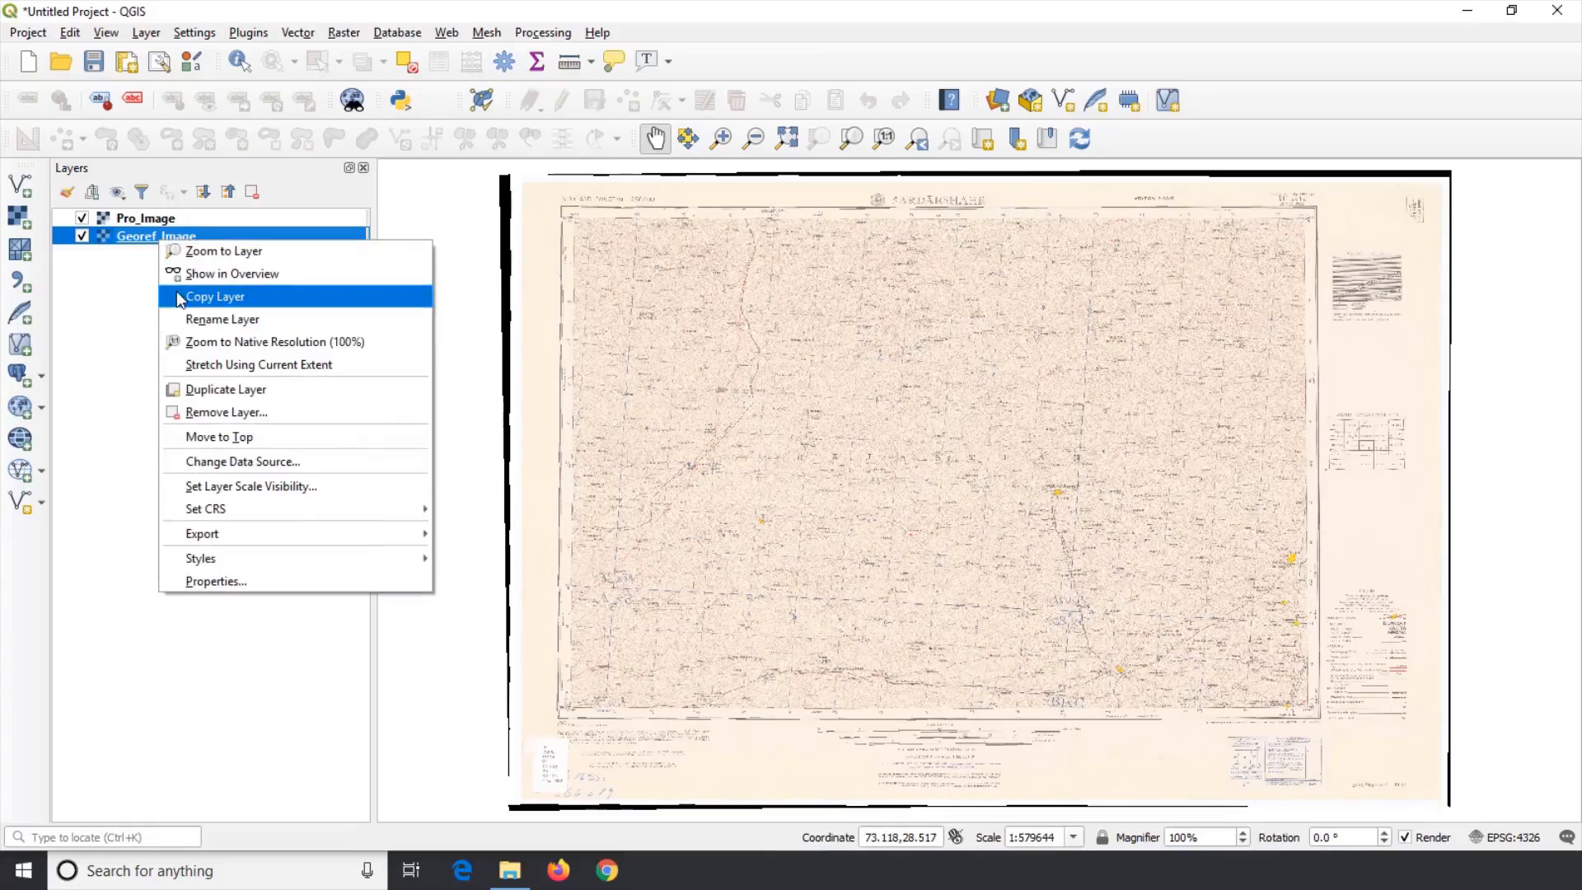
click(218, 581)
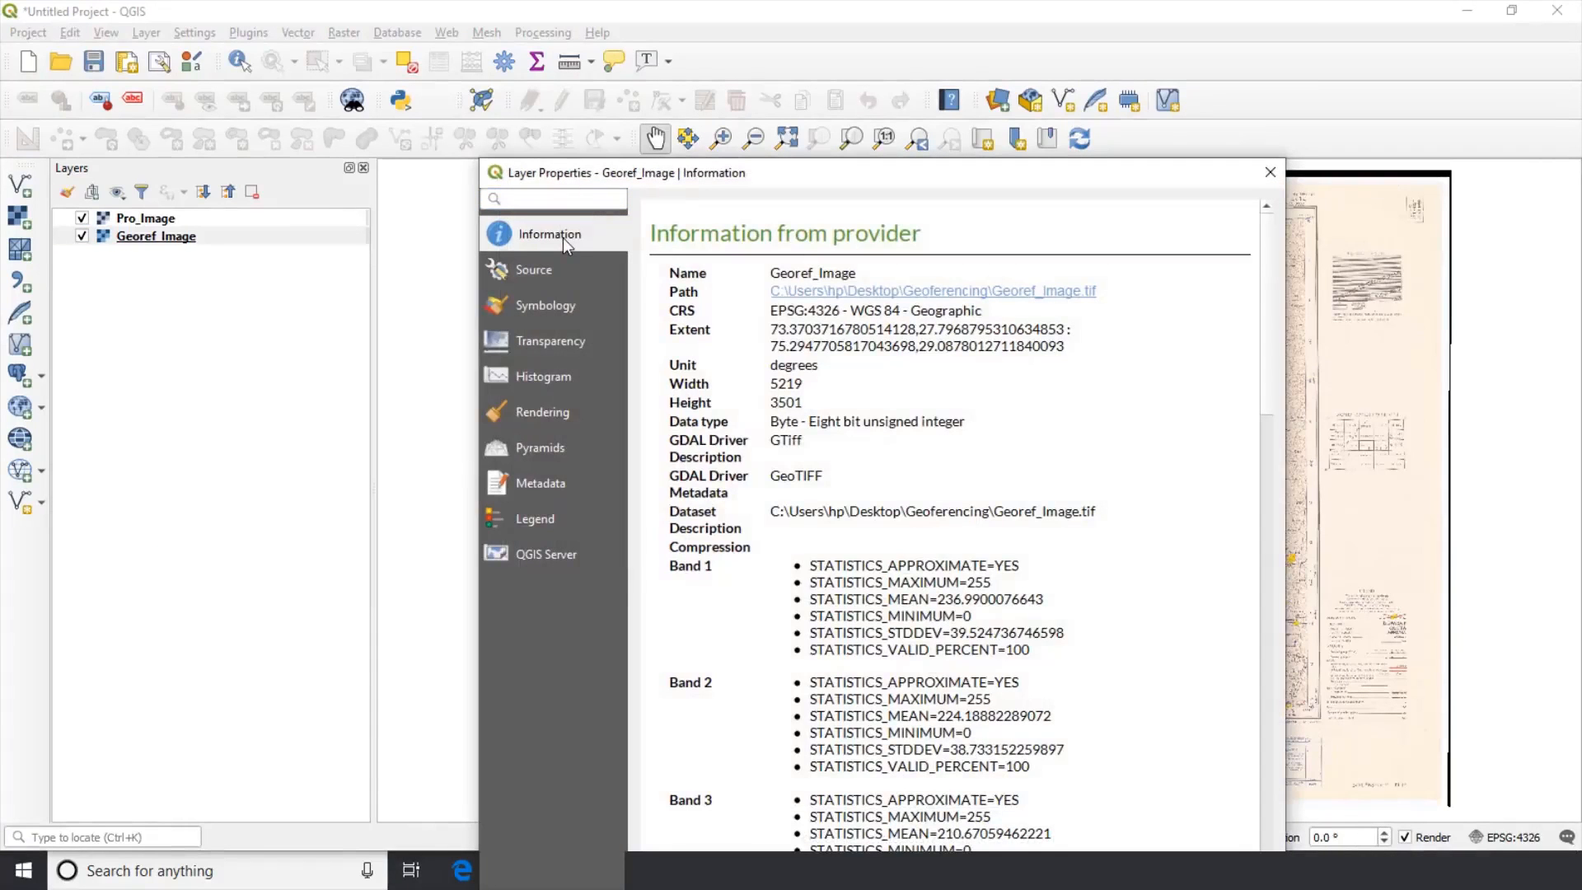
drag(685, 175, 669, 109)
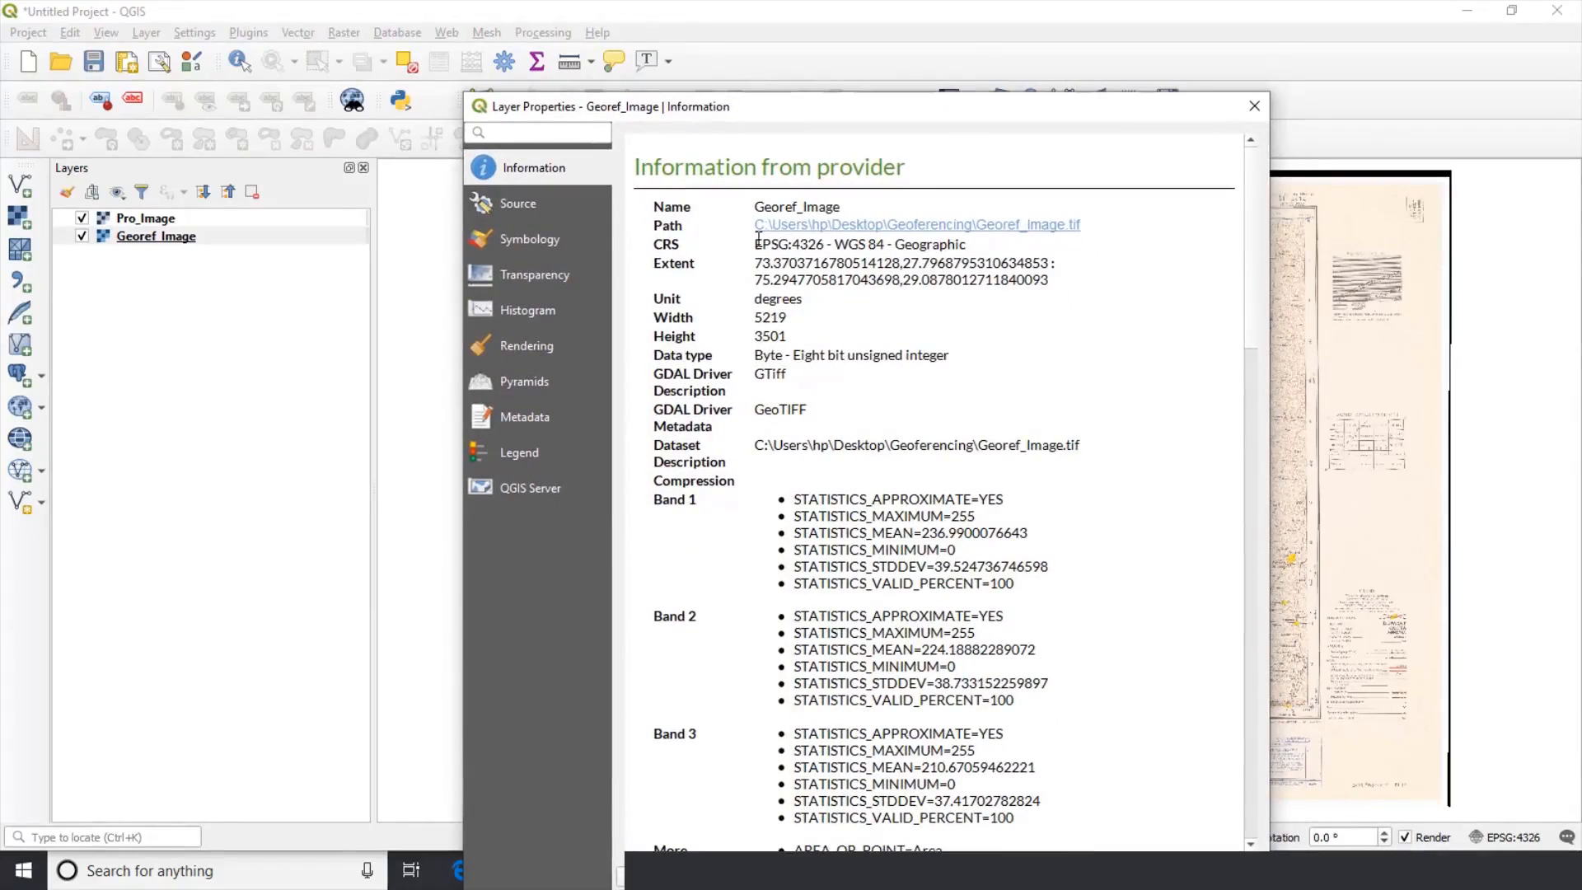
drag(757, 244, 973, 245)
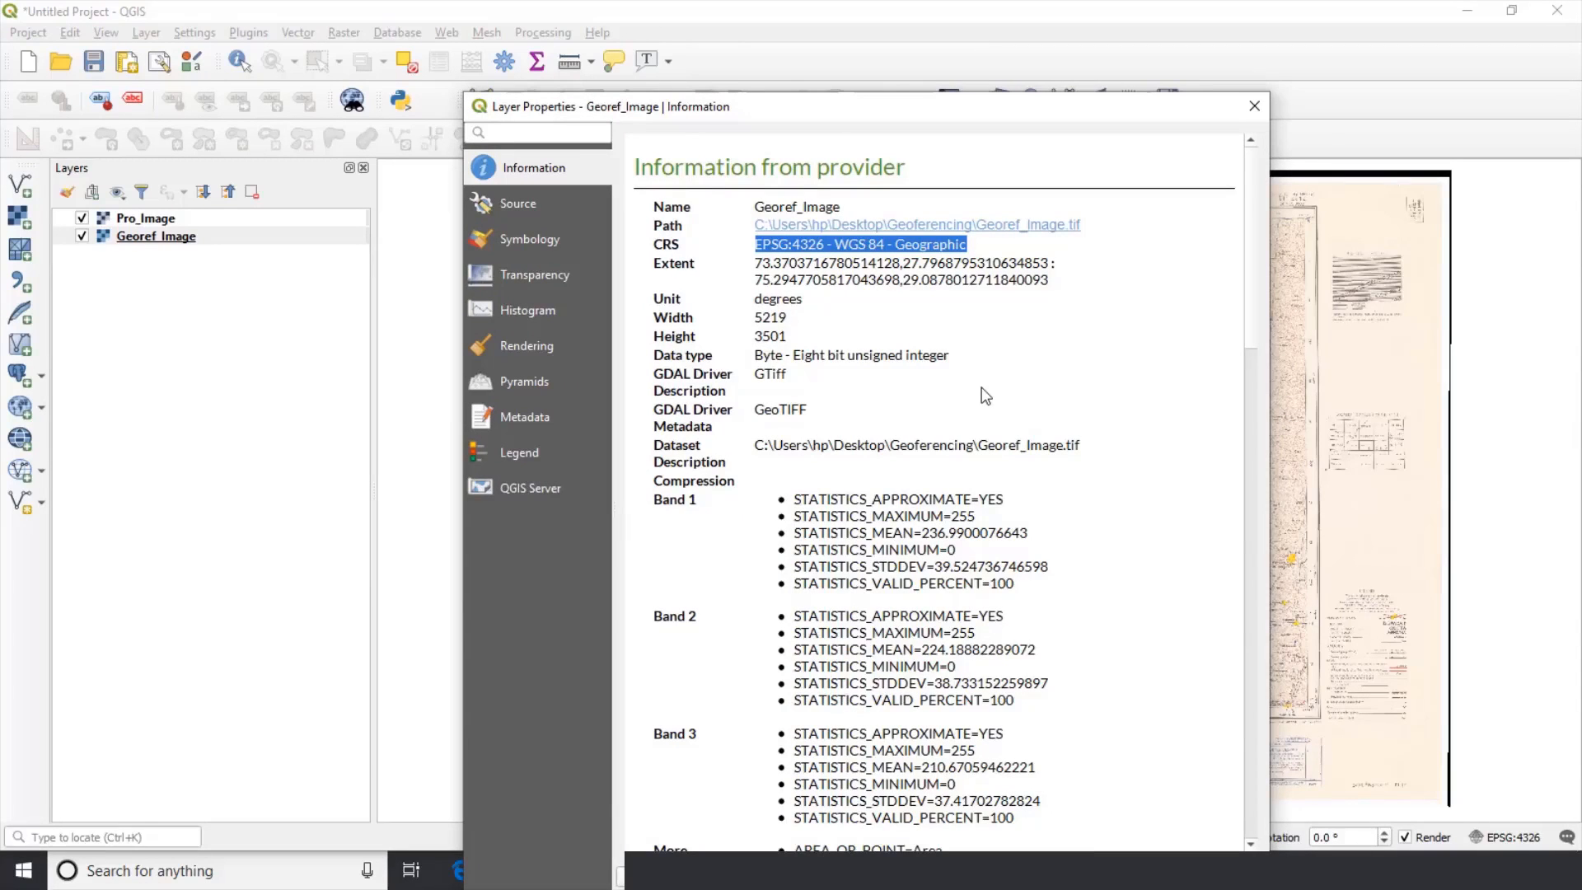
click(1255, 105)
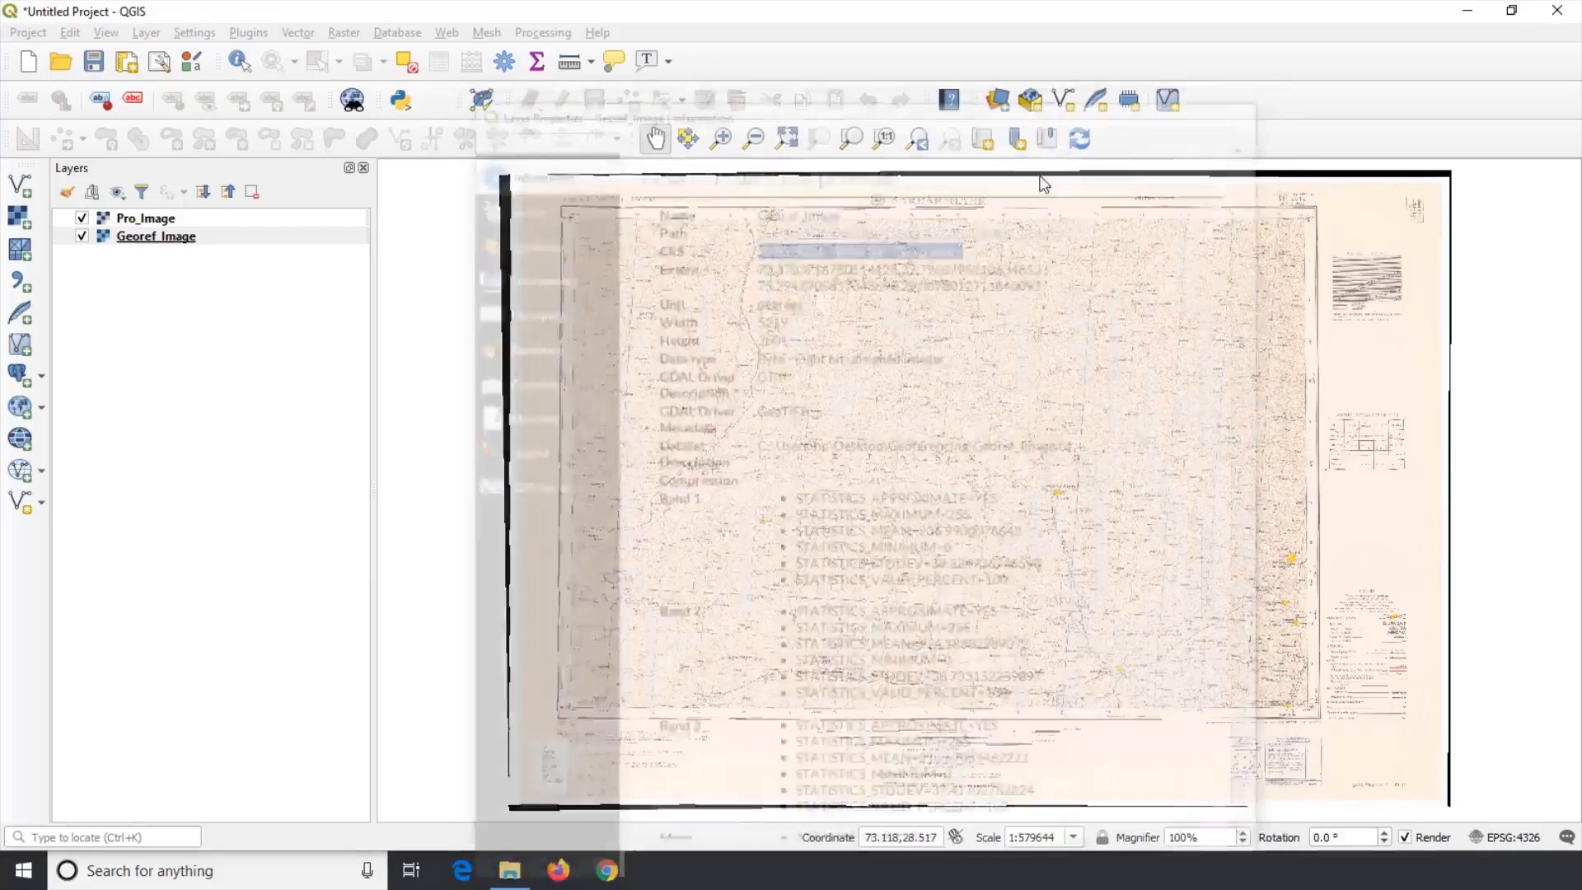
Step: Open the Pro_Image layer's properties and check its CRS information
click(238, 217)
right_click(239, 218)
click(327, 531)
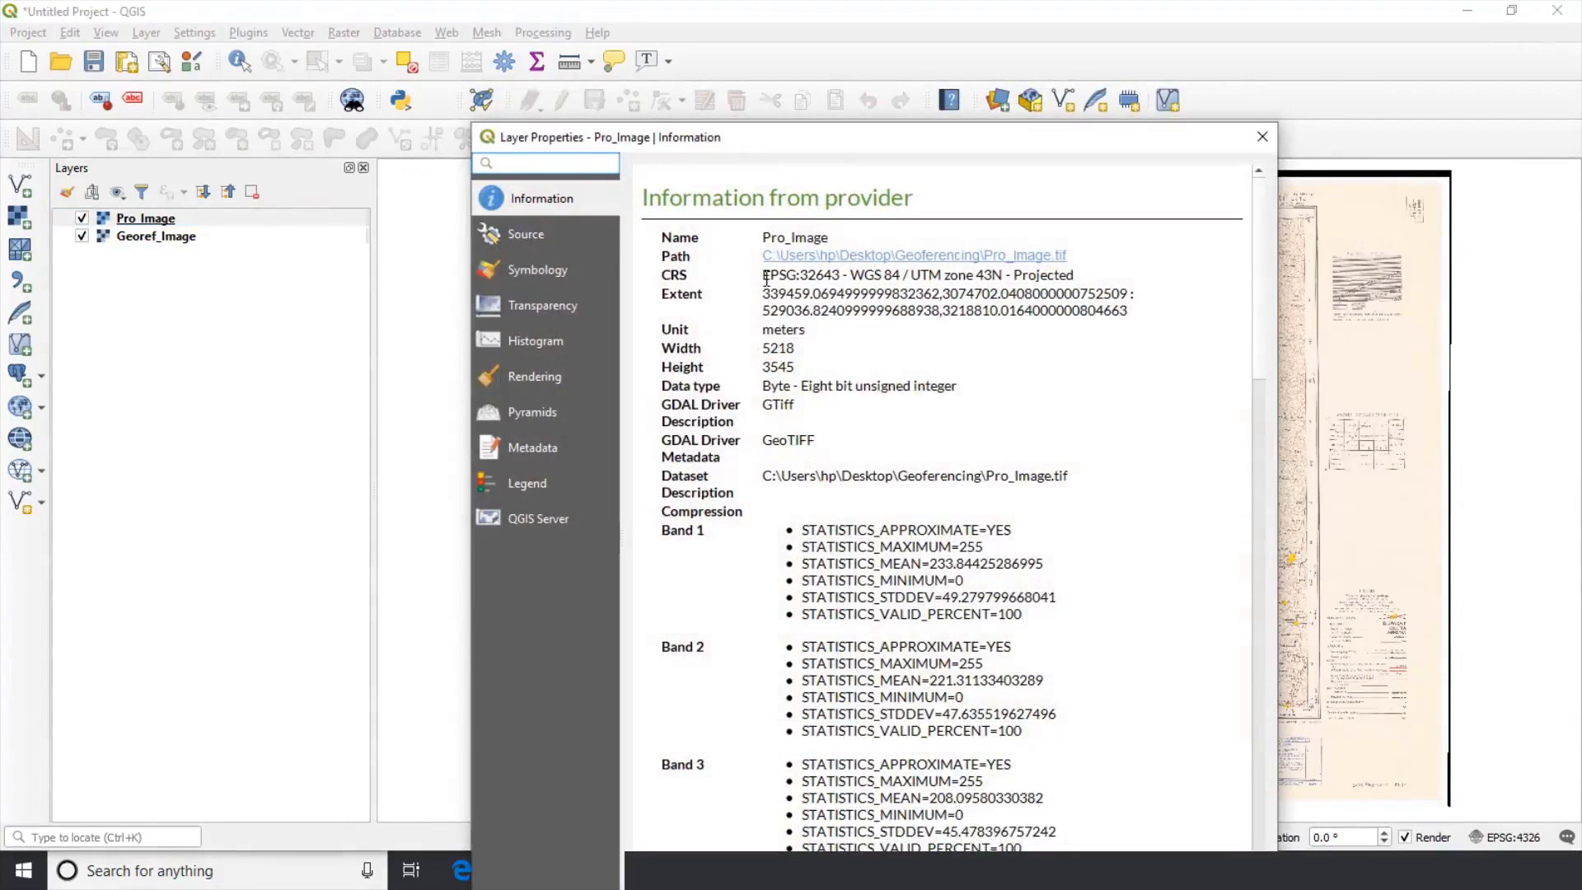
drag(763, 277, 1087, 272)
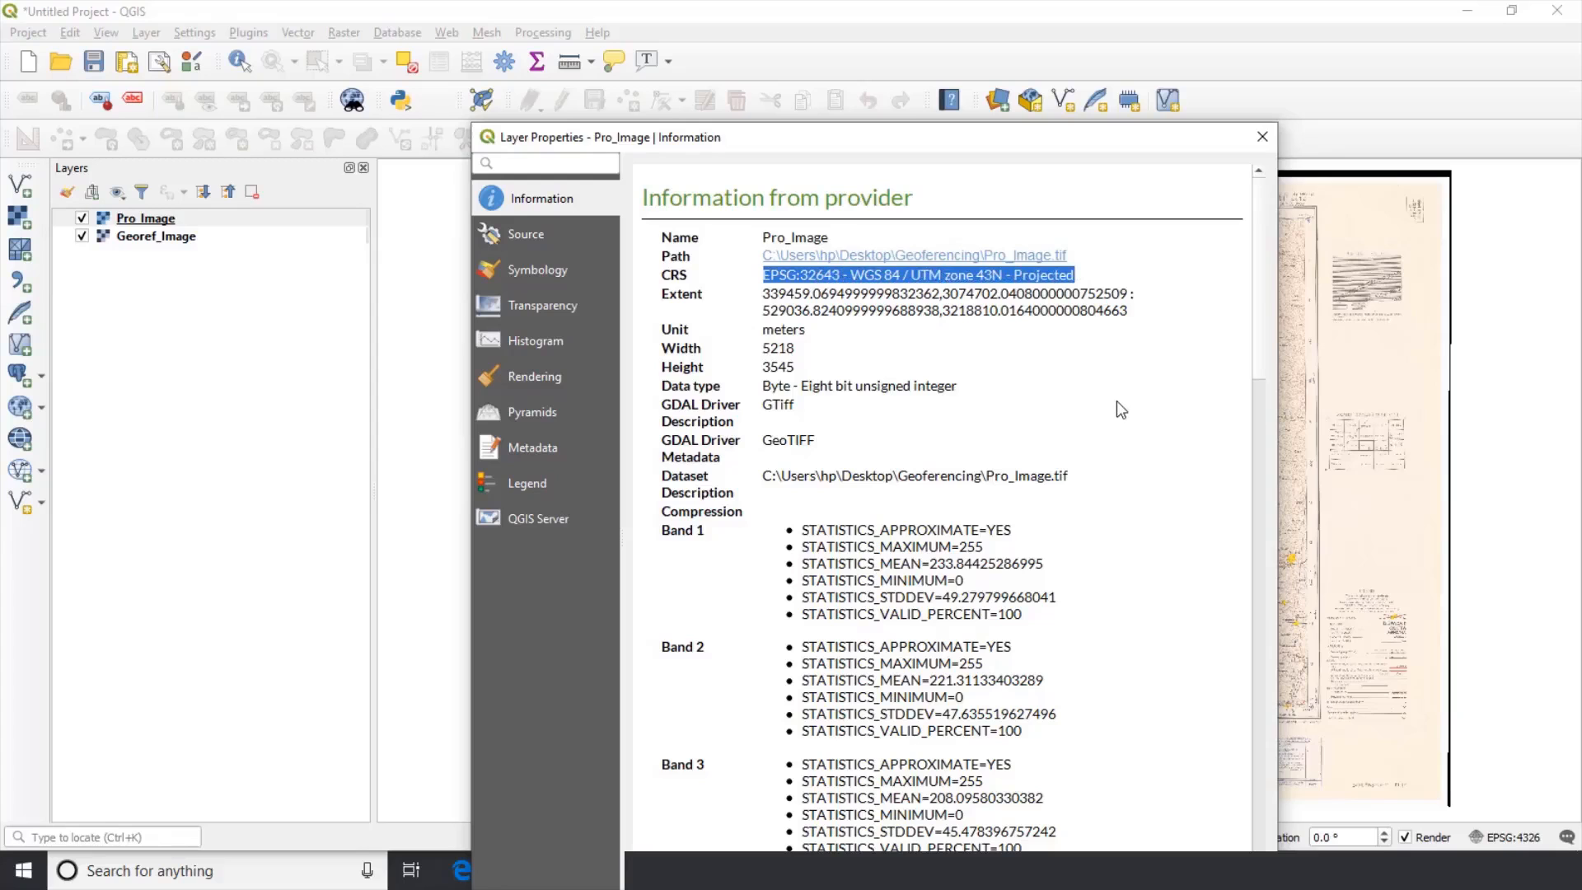
click(1262, 136)
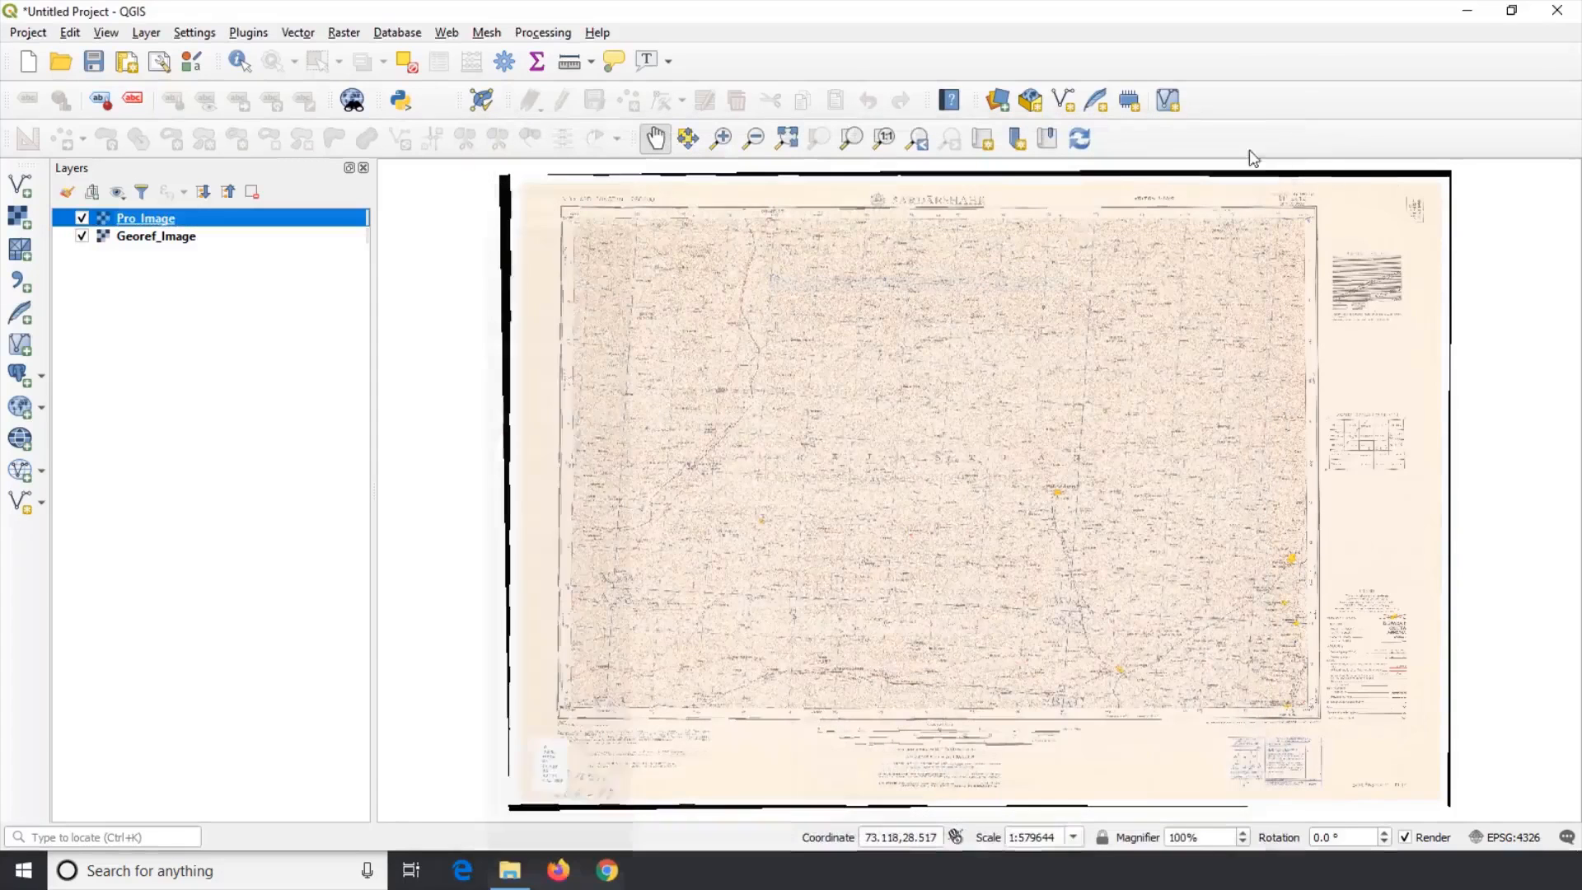
Step: Start a new empty project, discarding the current one without saving
click(31, 37)
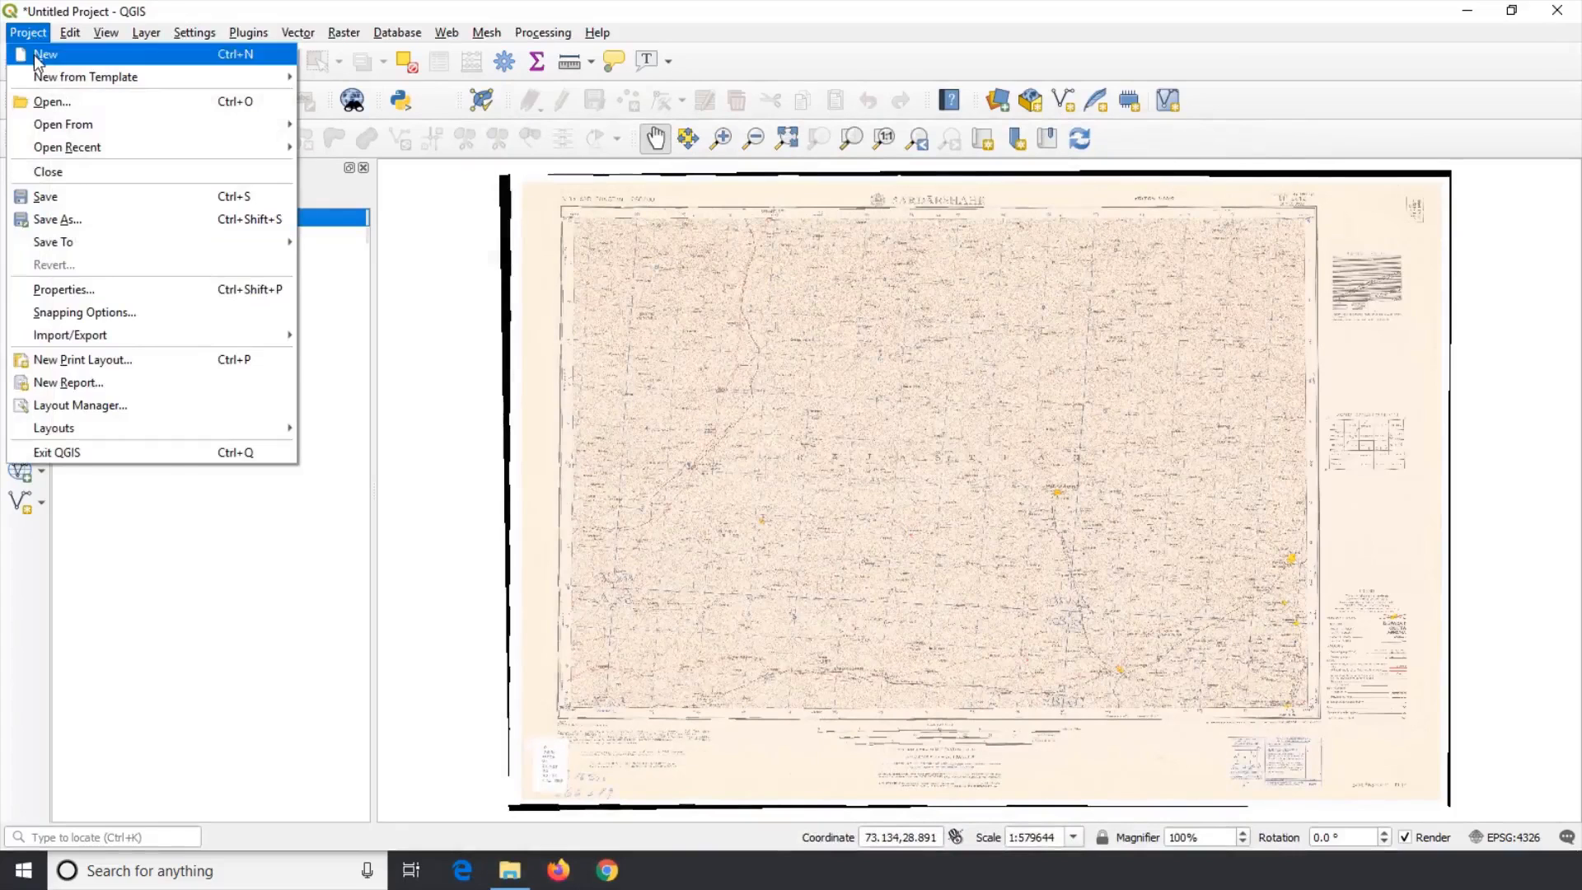
click(25, 51)
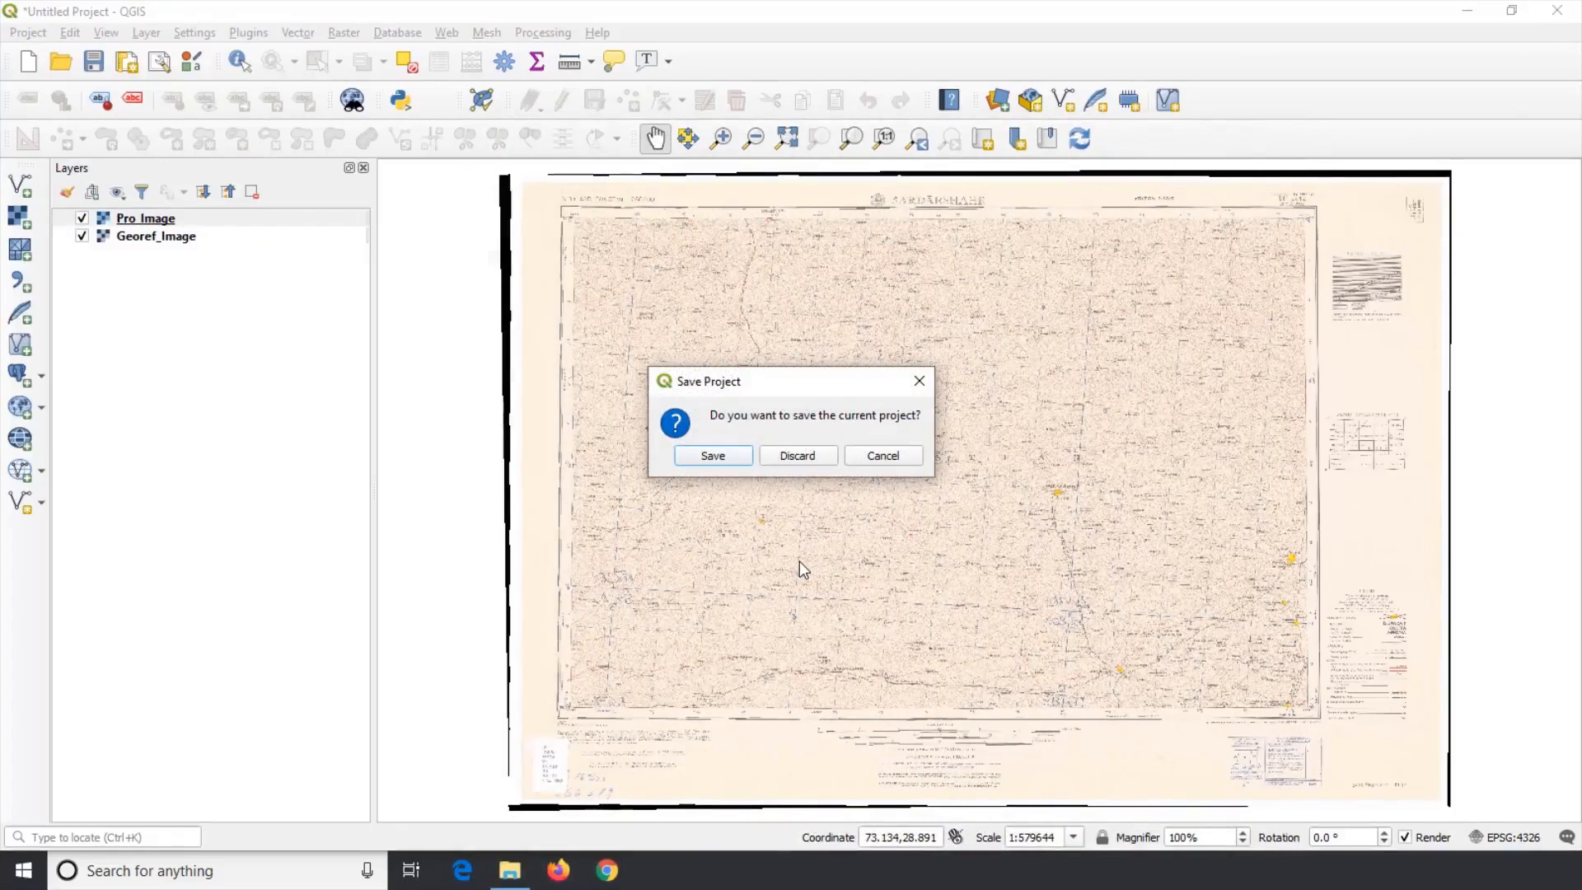
click(799, 458)
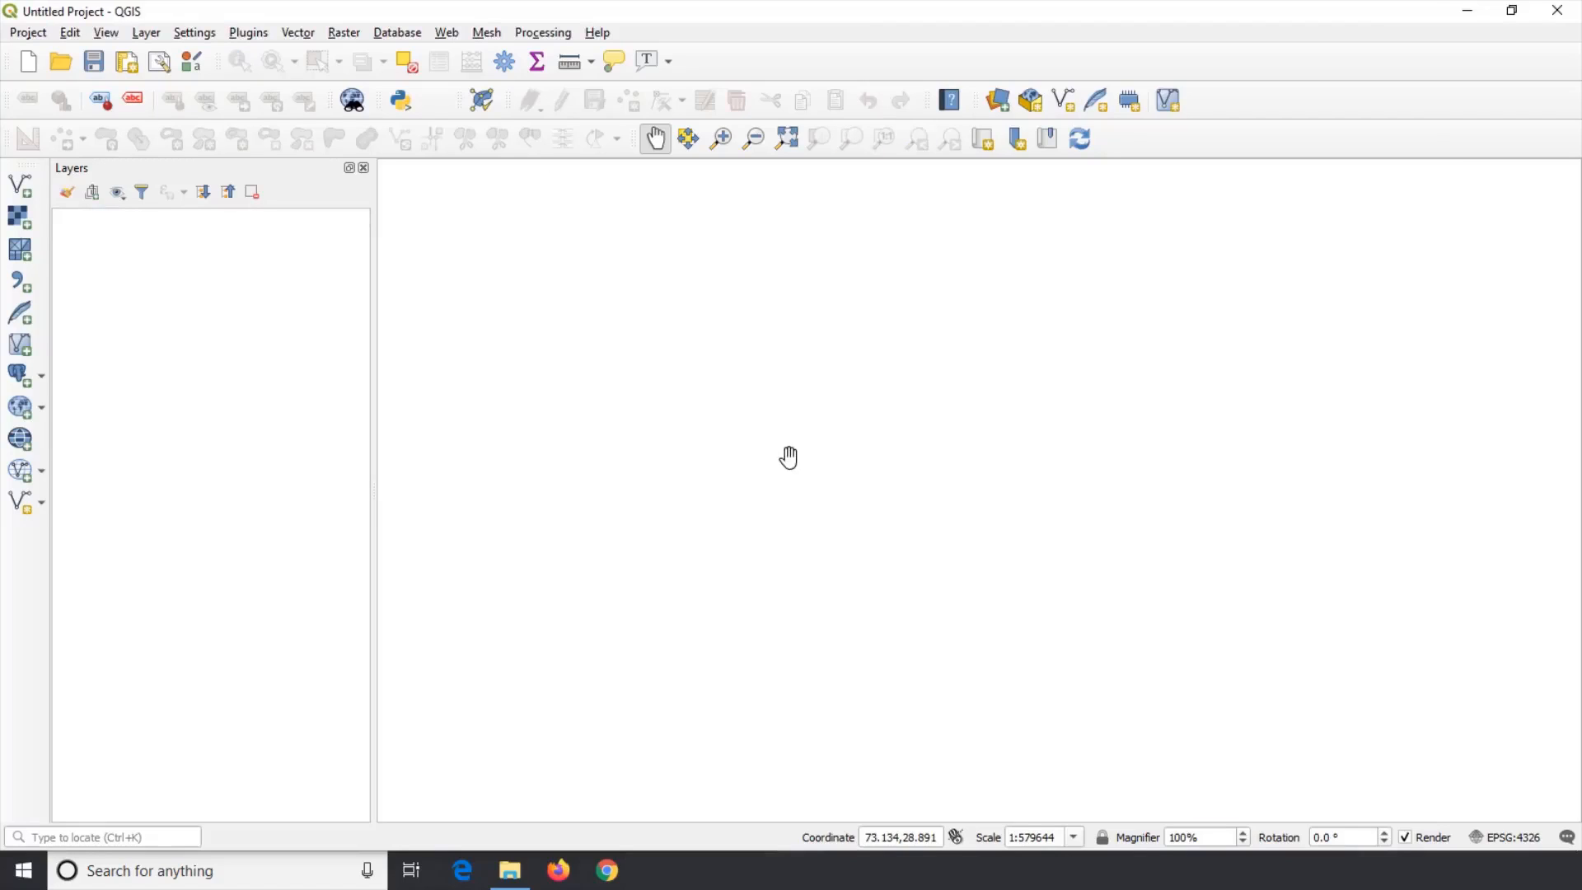
Step: Add the Pro_Image.tif raster from the Geoferencing folder to the new project
click(19, 217)
click(1179, 313)
click(581, 313)
click(841, 611)
click(1074, 735)
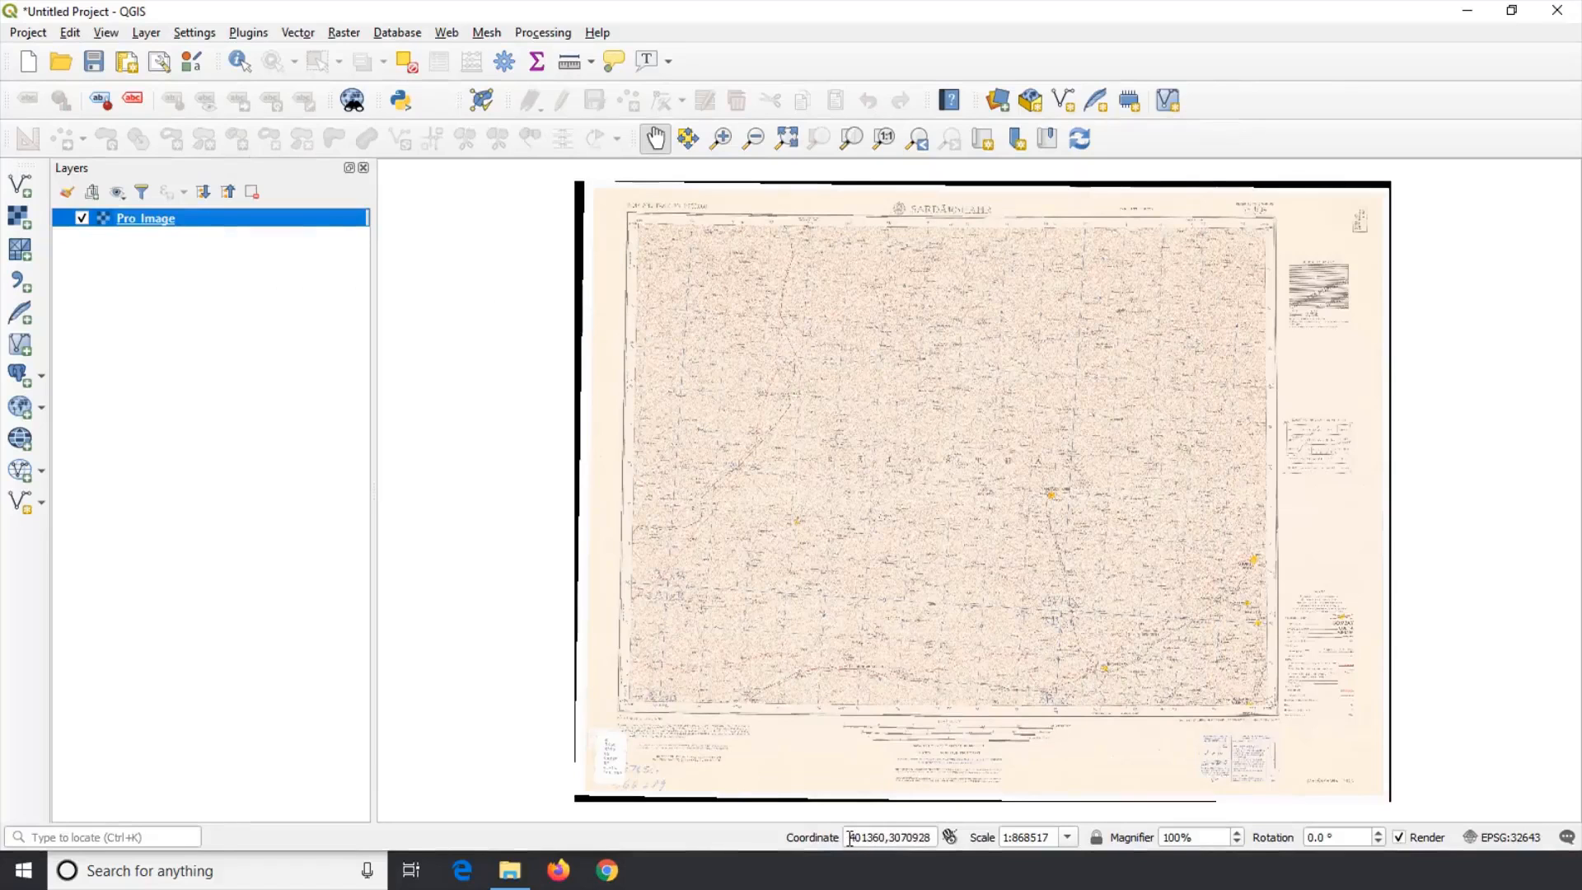
drag(850, 838, 906, 815)
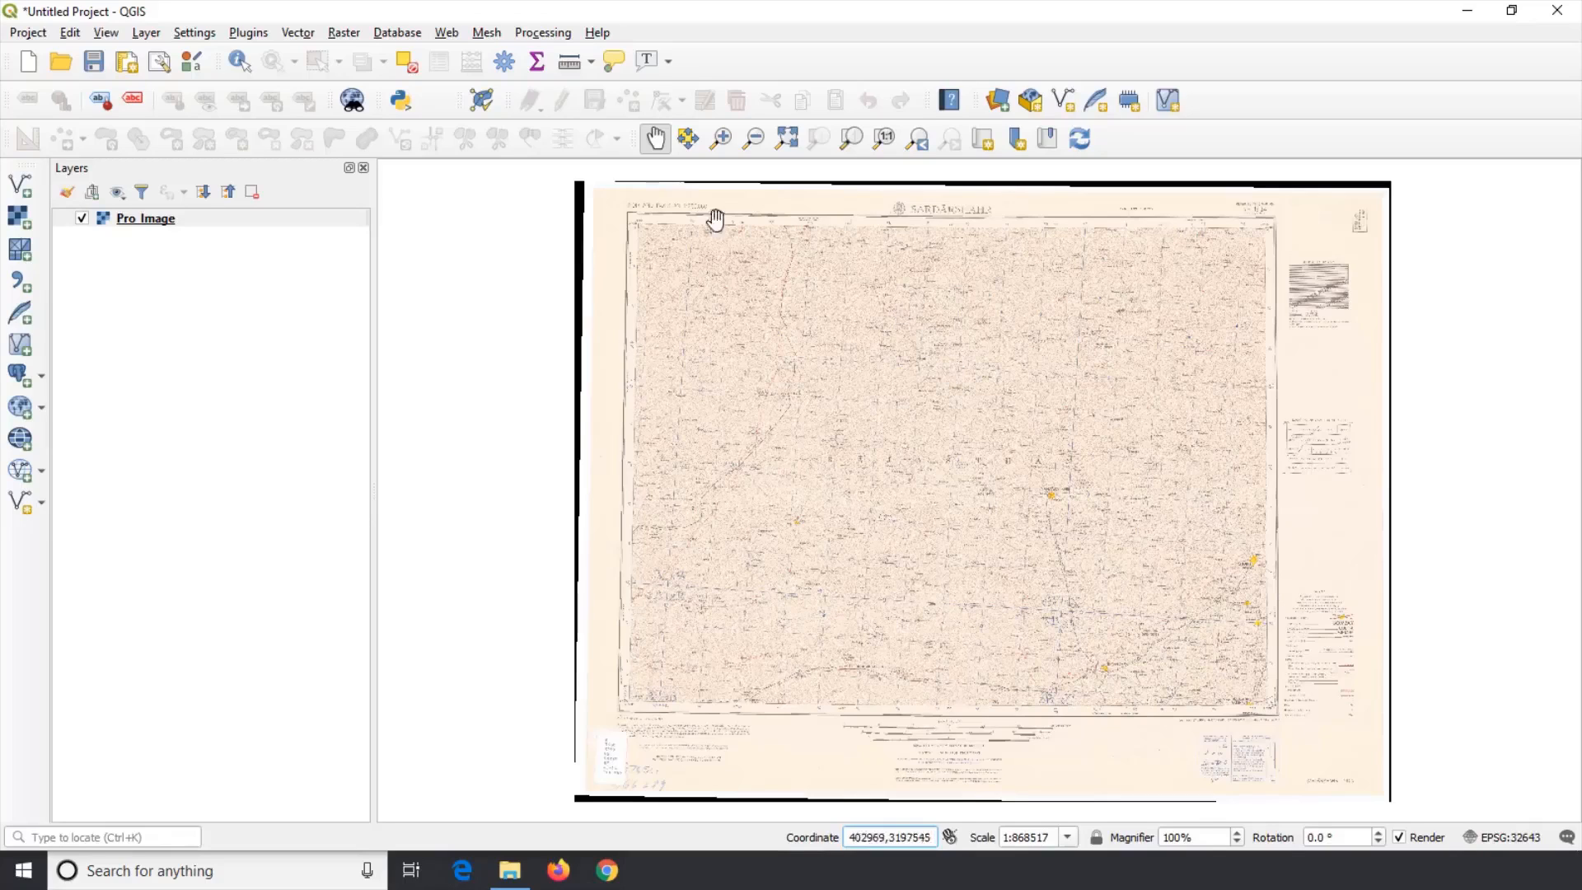
Step: Measure a distance along the road north of Piperan with the Measure Line tool
click(590, 66)
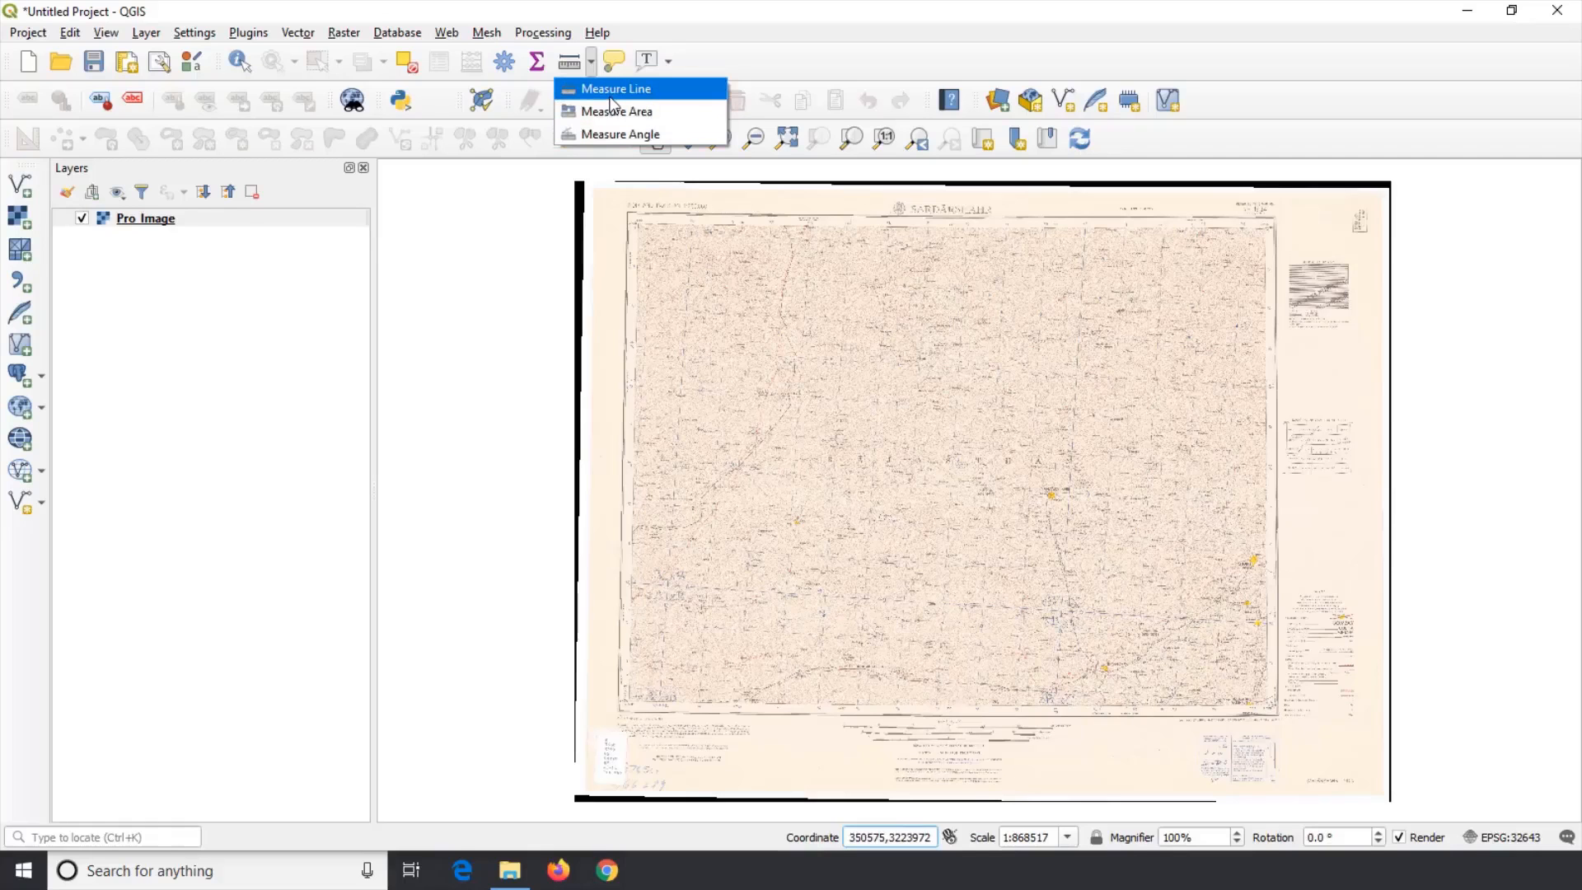
click(611, 98)
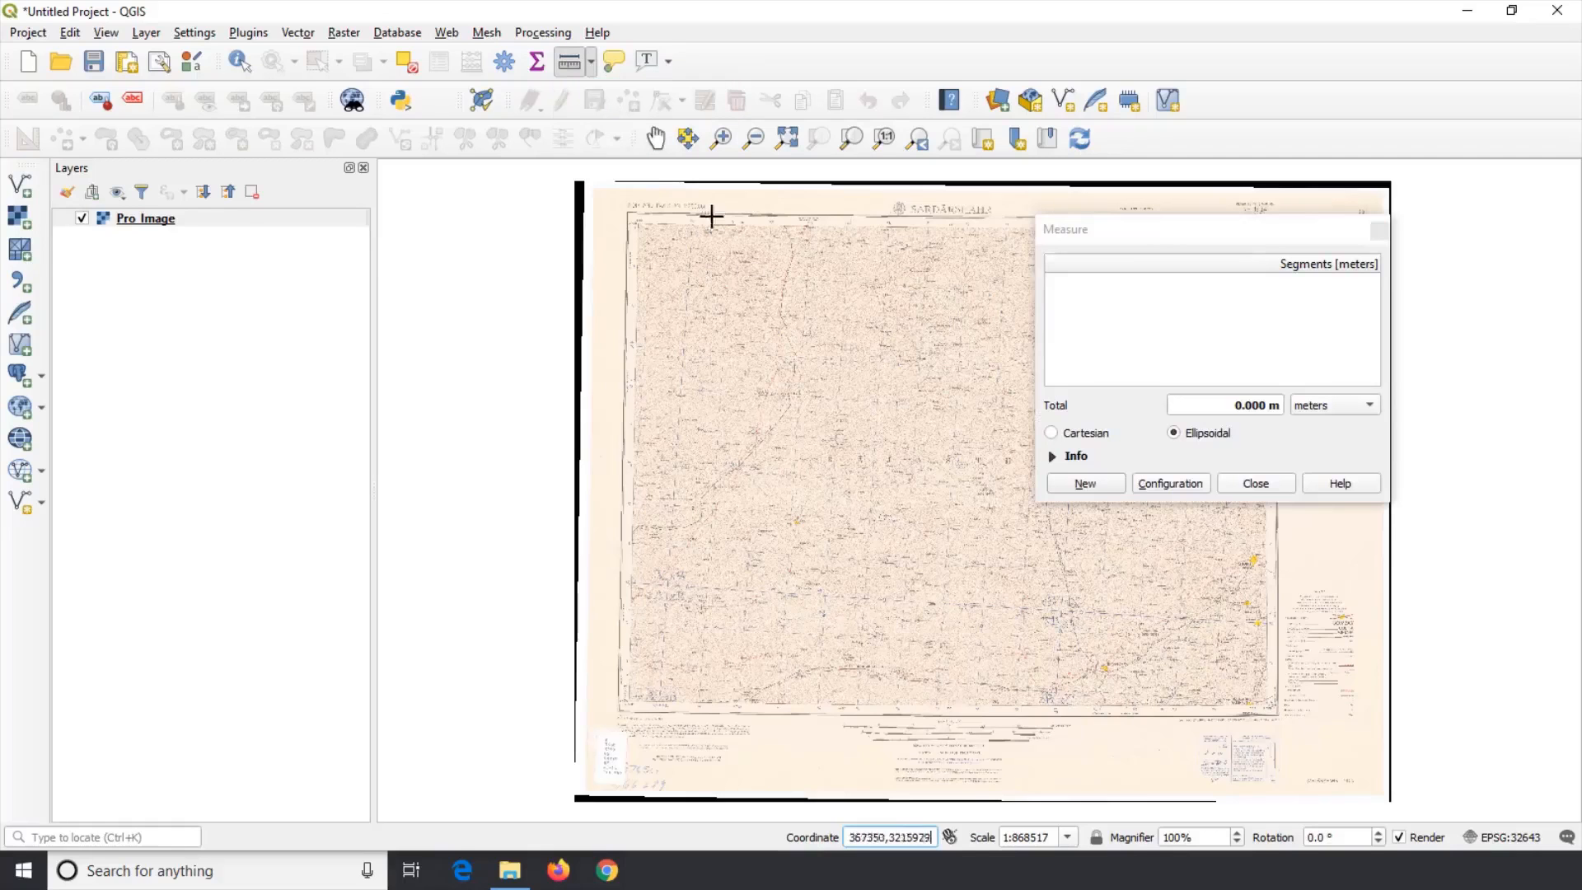
scroll(834, 384, up, 3)
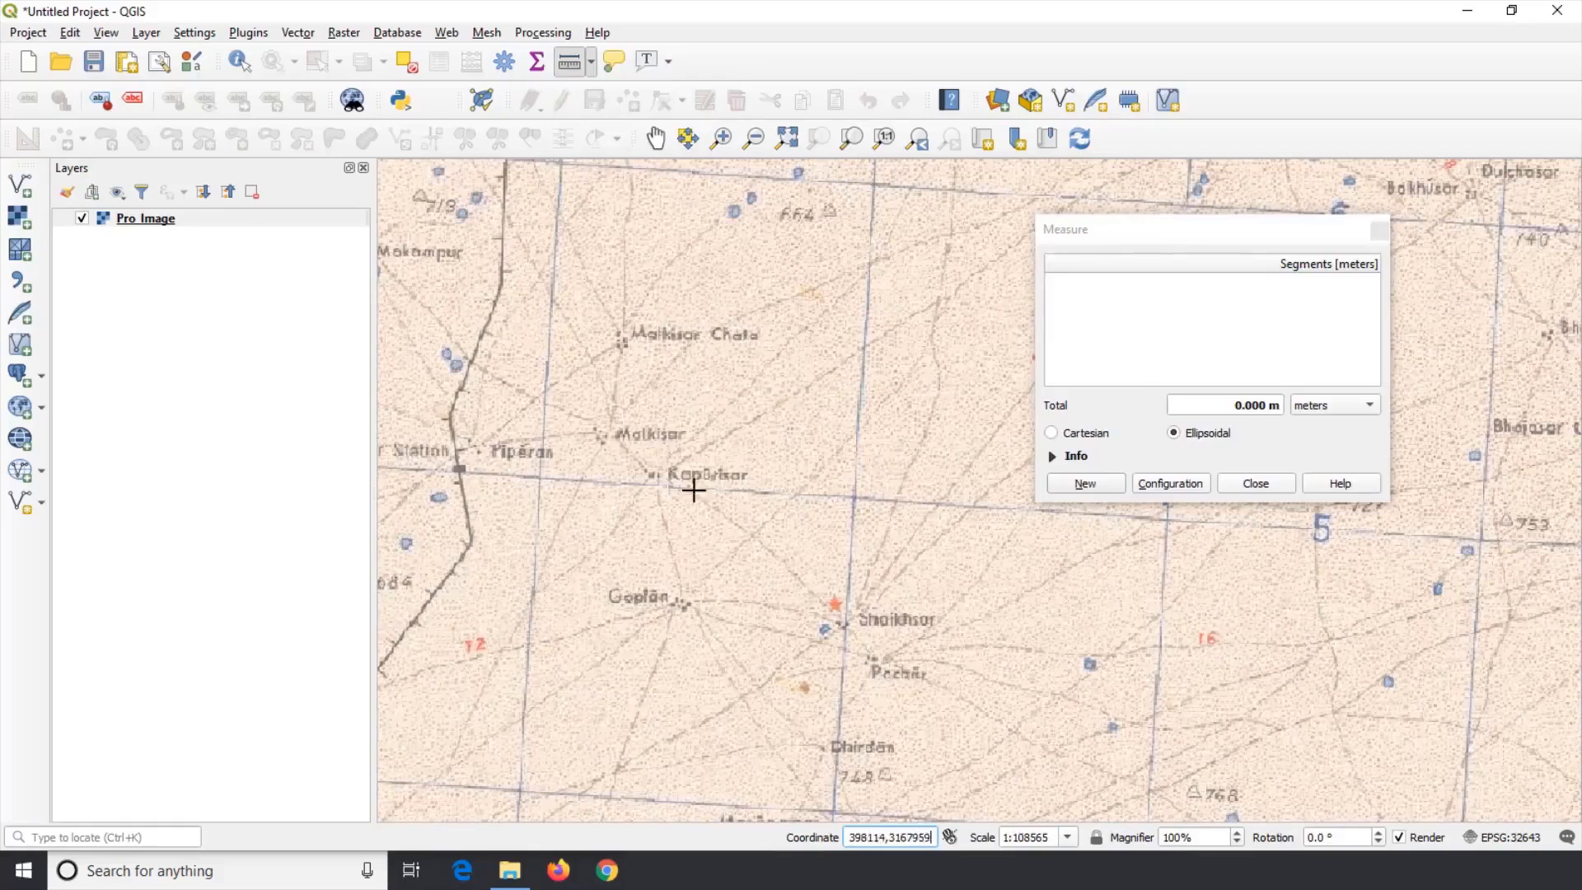
scroll(455, 486, up, 1)
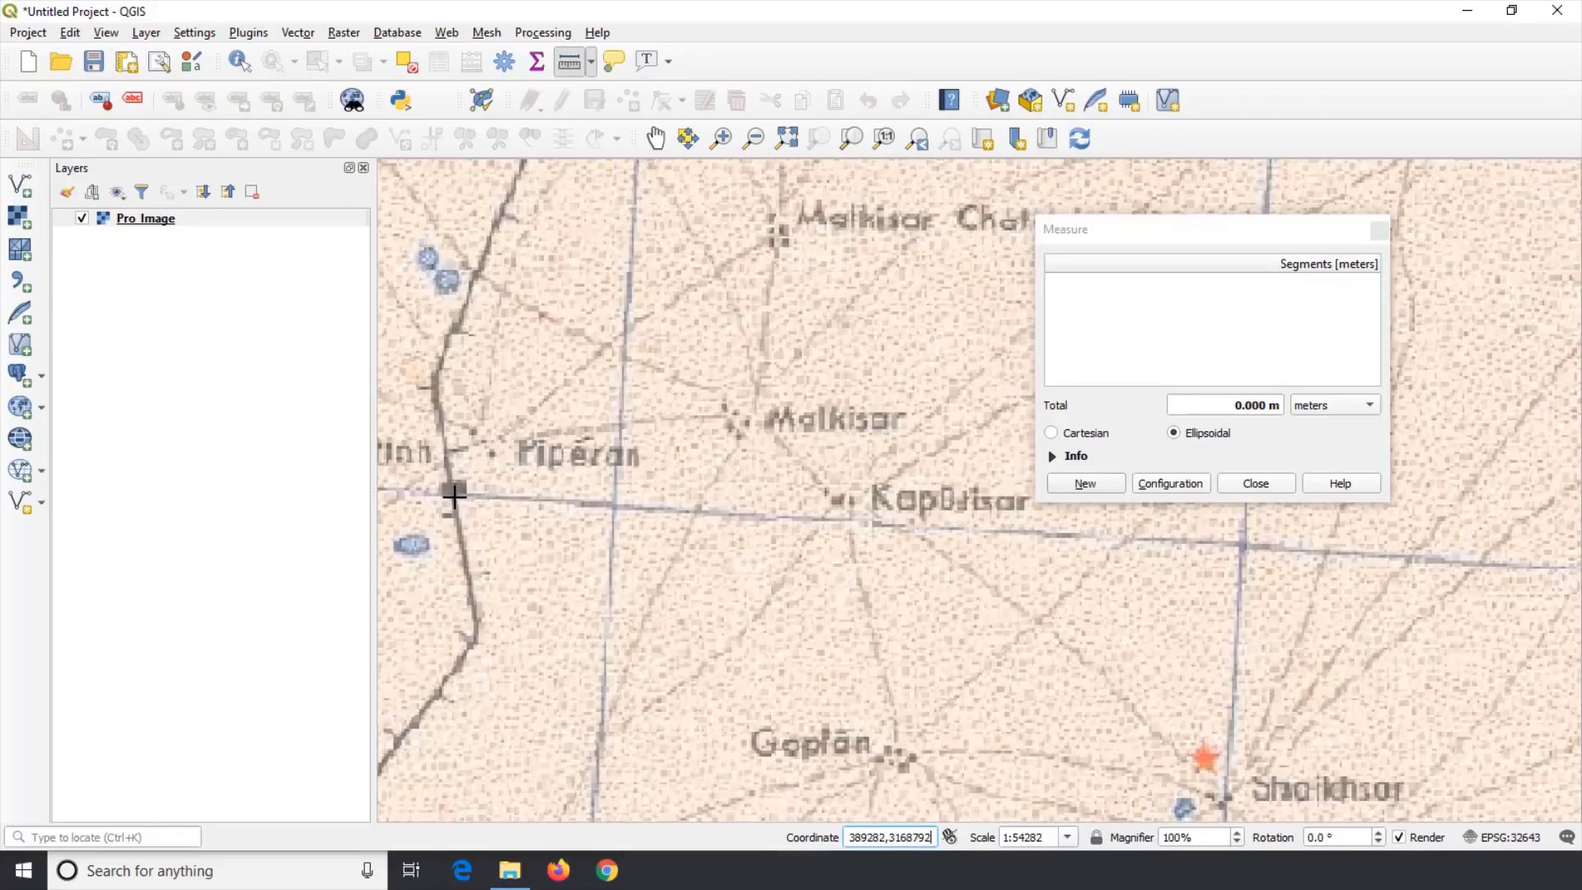
click(452, 495)
click(442, 441)
click(436, 382)
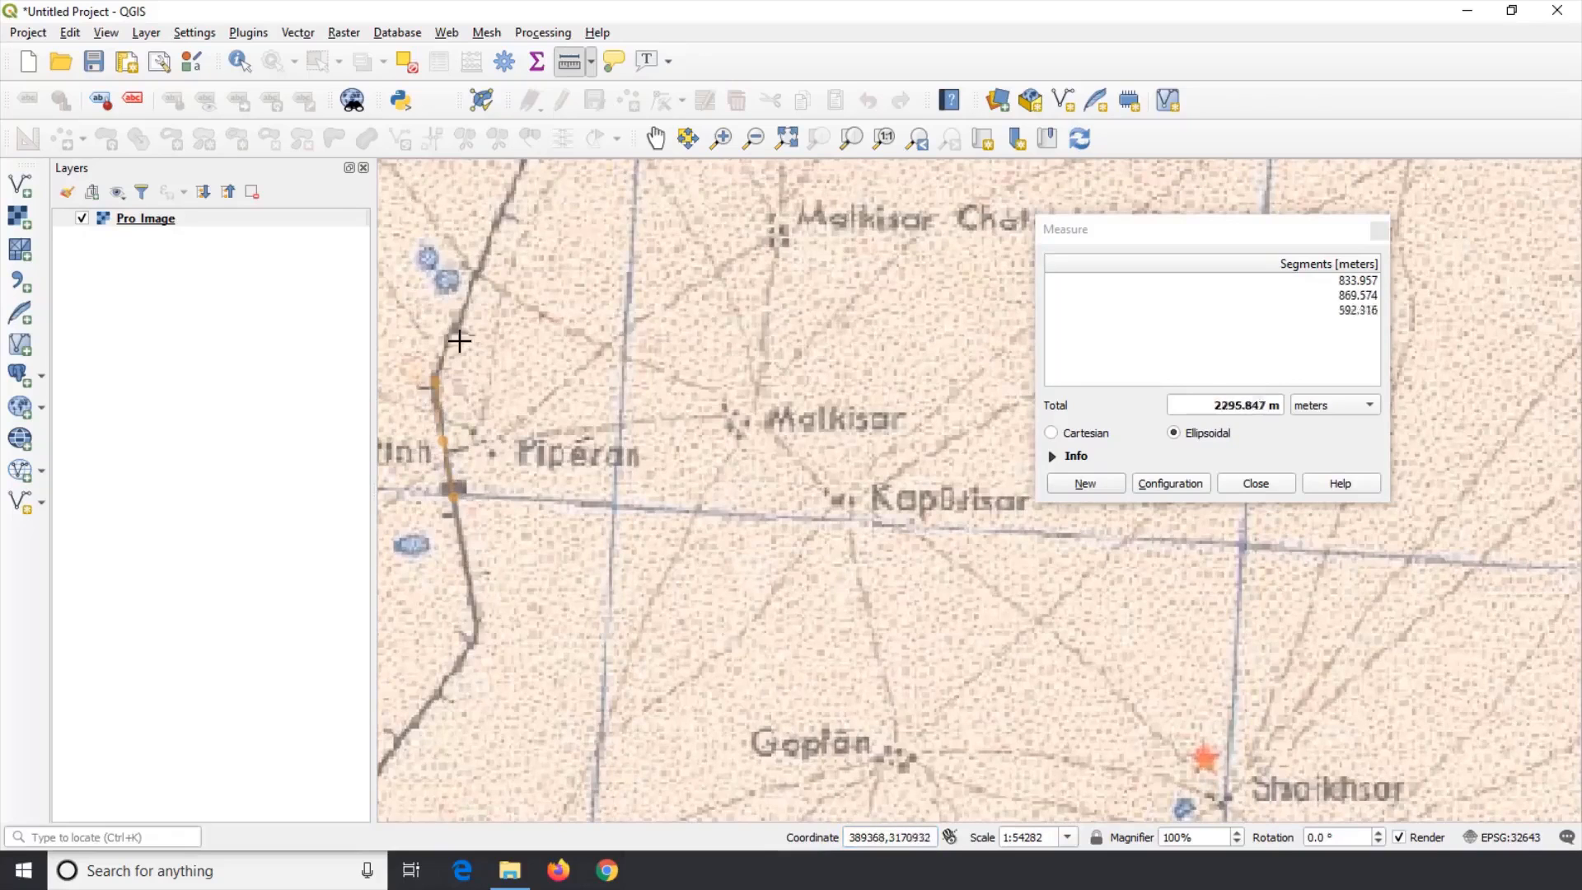
click(457, 317)
click(490, 238)
click(513, 186)
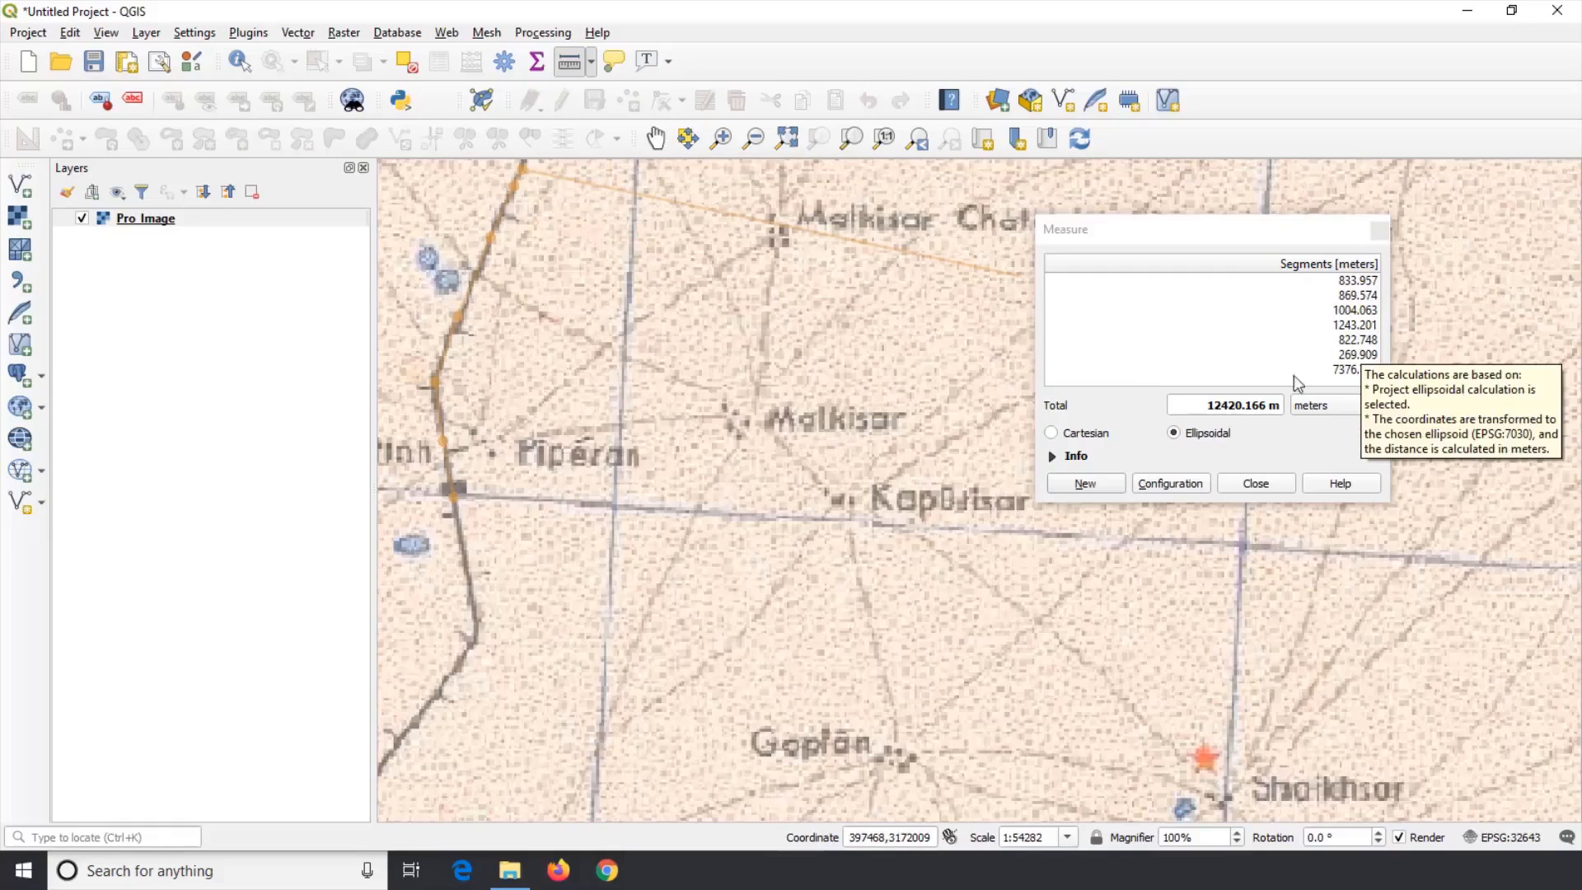
Step: Start a new measurement along the road south of Piperan, check the units, and close the Measure dialog
click(1106, 483)
click(406, 733)
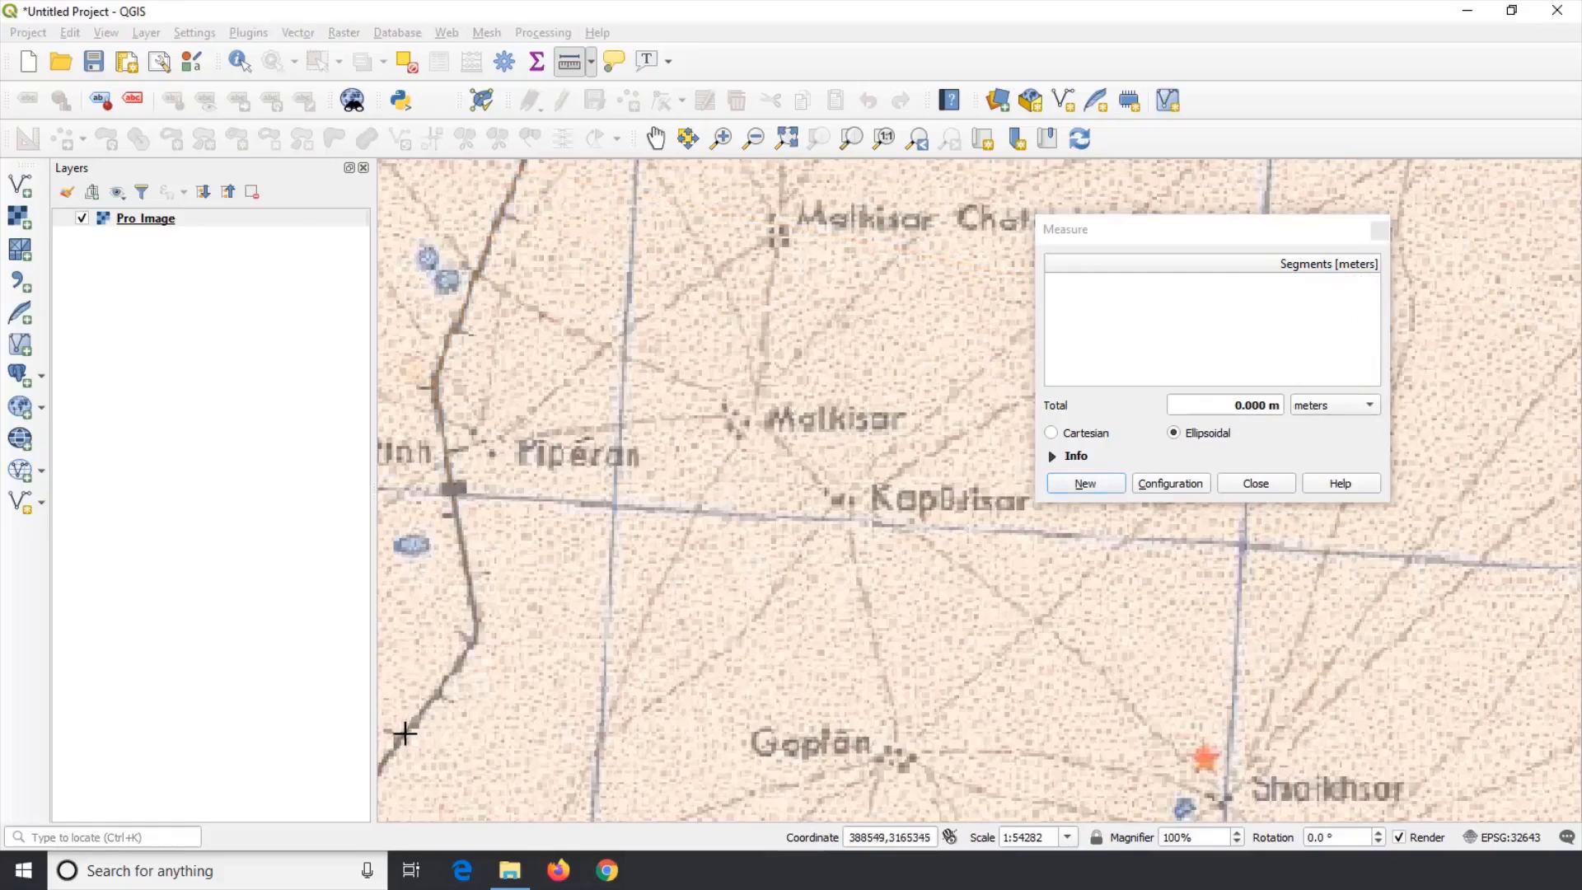
click(449, 674)
click(472, 634)
click(468, 582)
click(1363, 404)
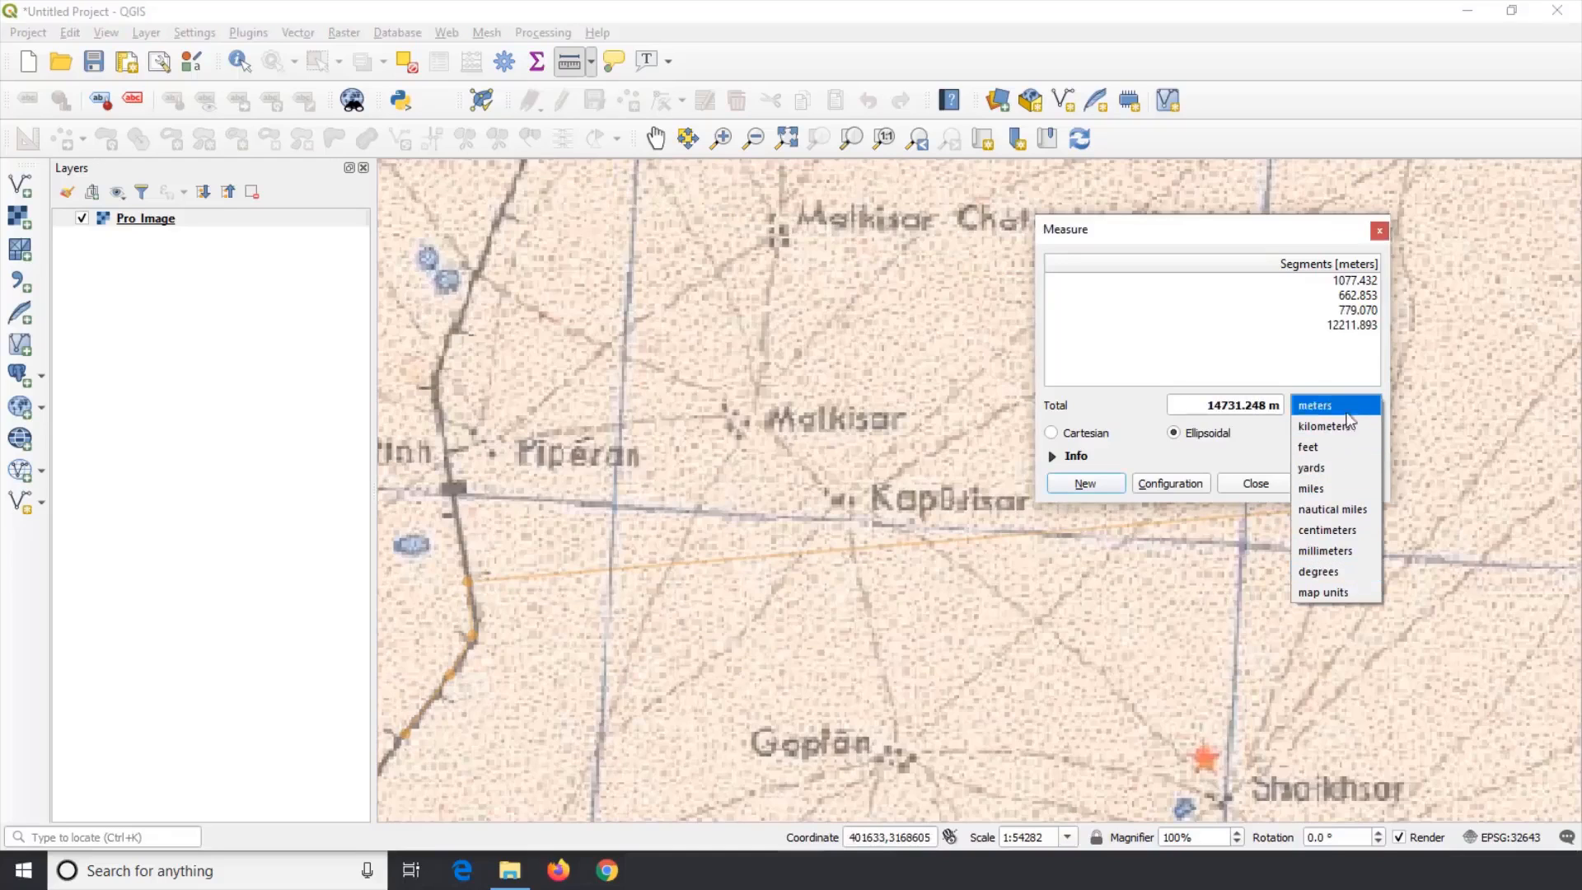
click(1138, 417)
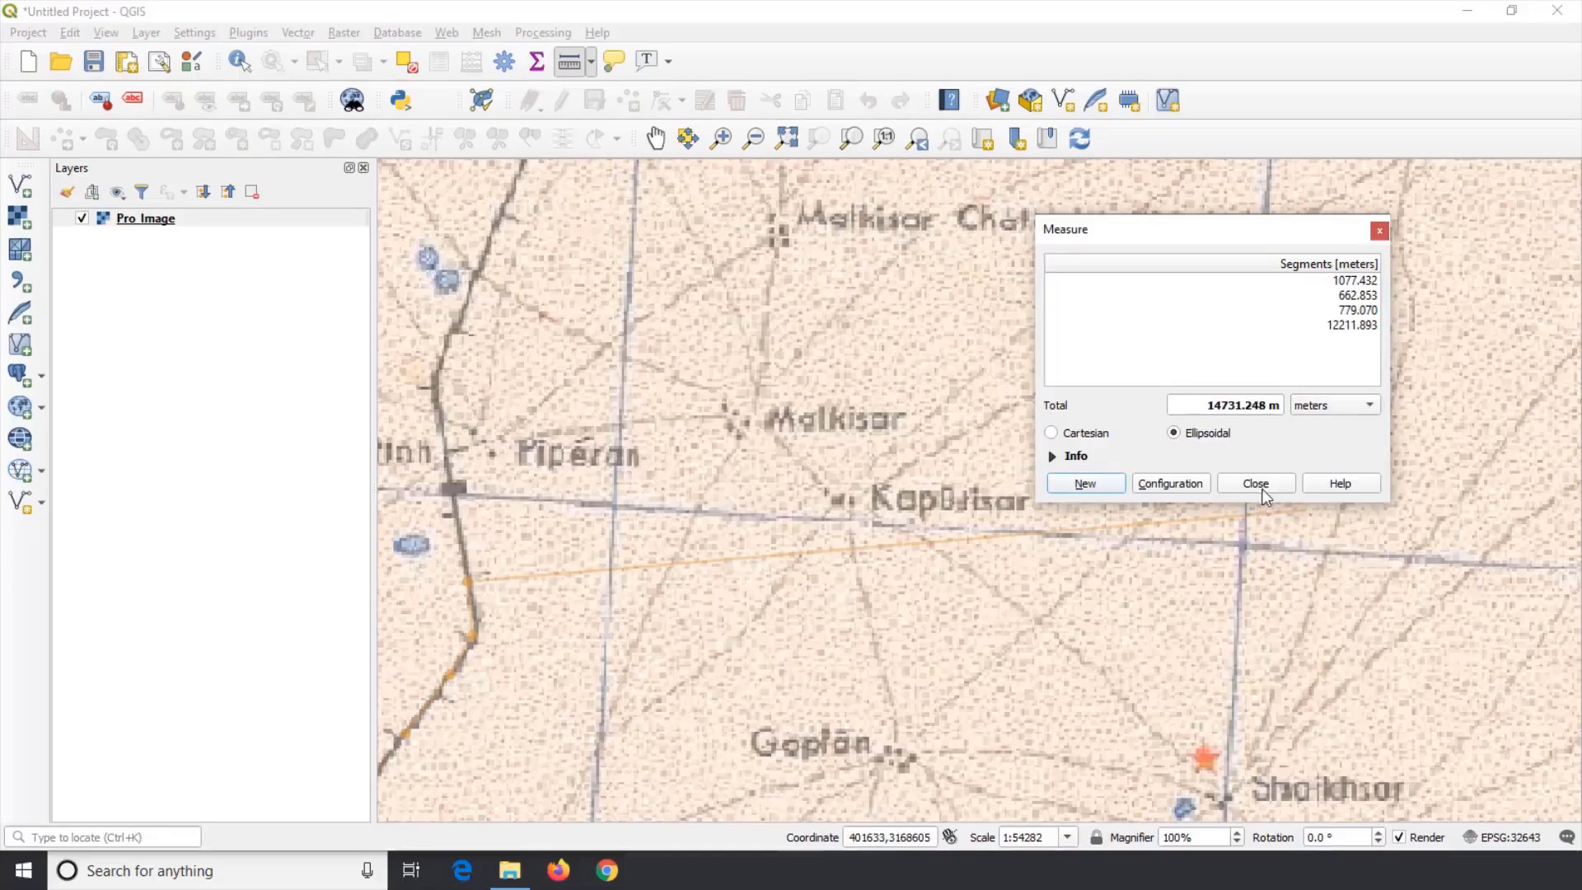
click(1264, 481)
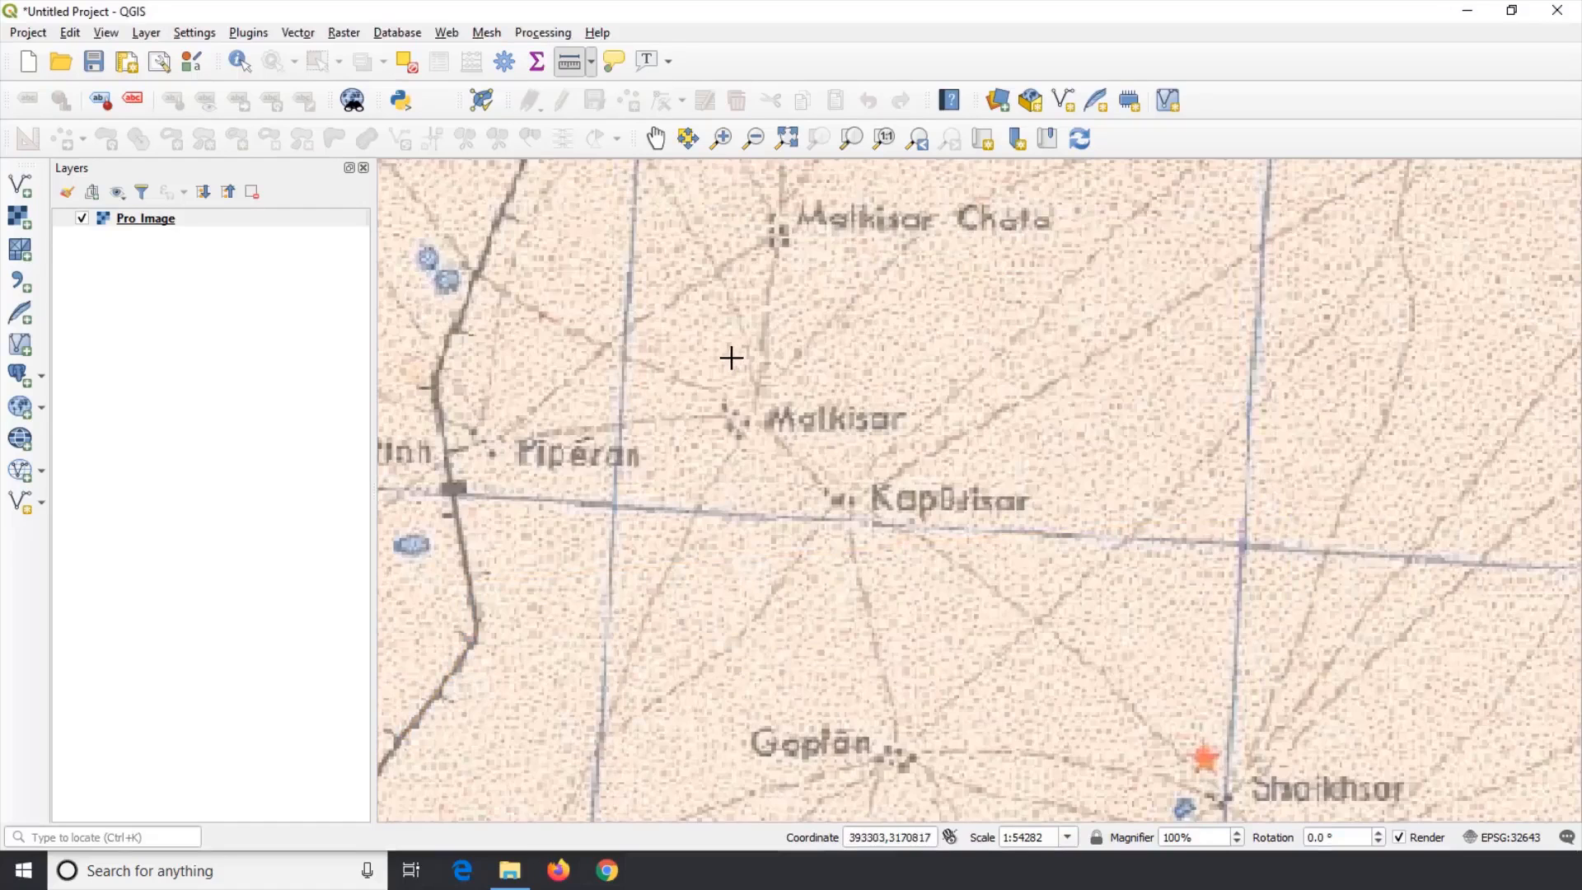
Step: Zoom in near Kapdisar to inspect the raster's pixel detail
scroll(917, 495, up, 2)
click(591, 62)
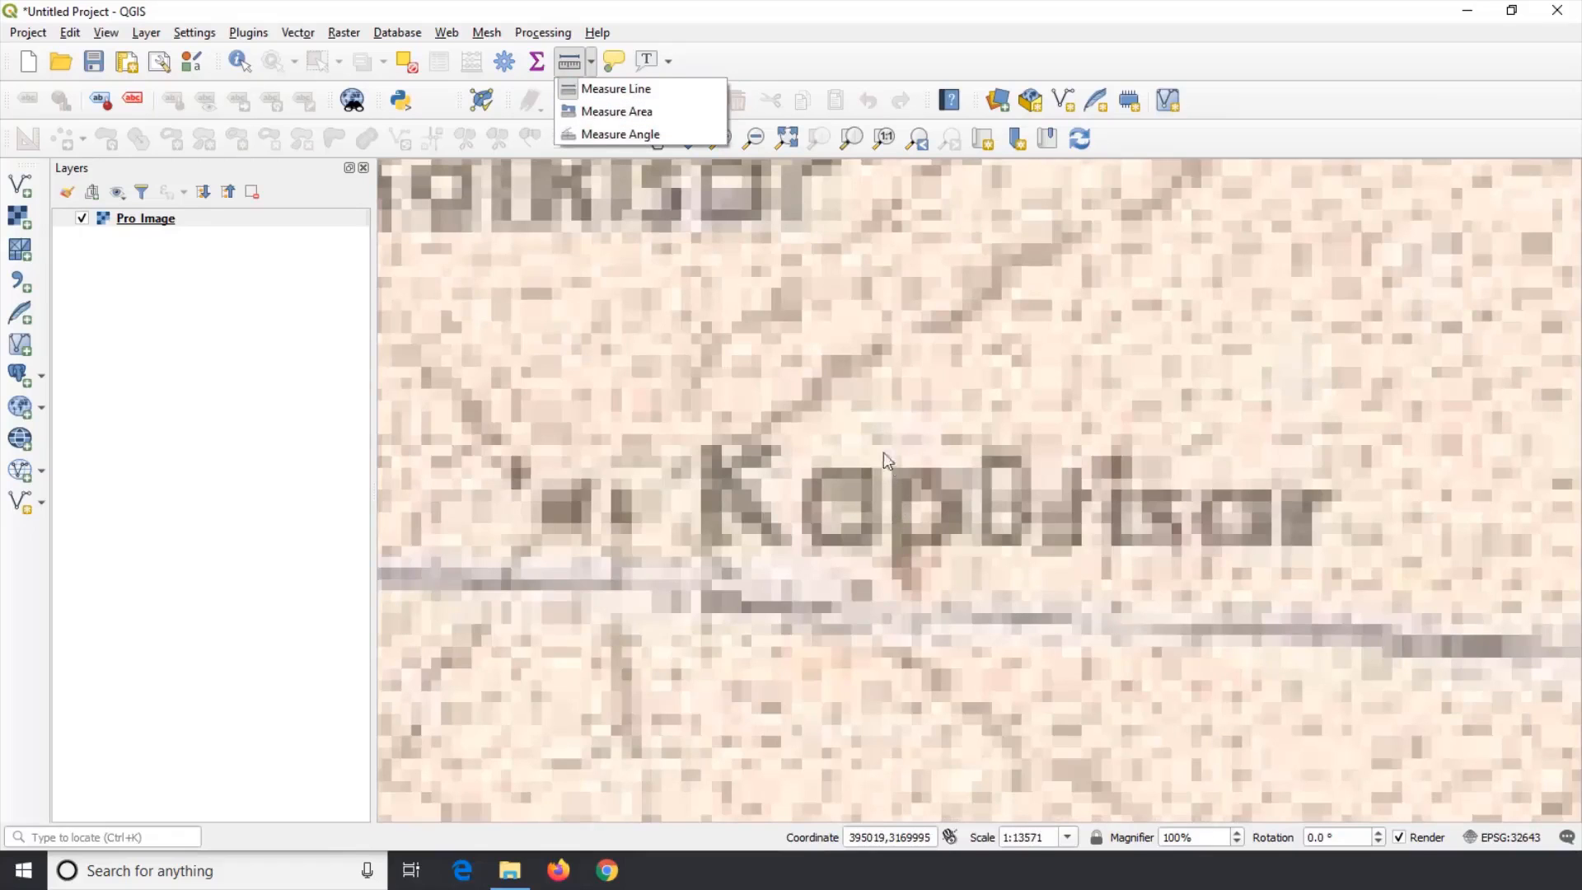
click(750, 43)
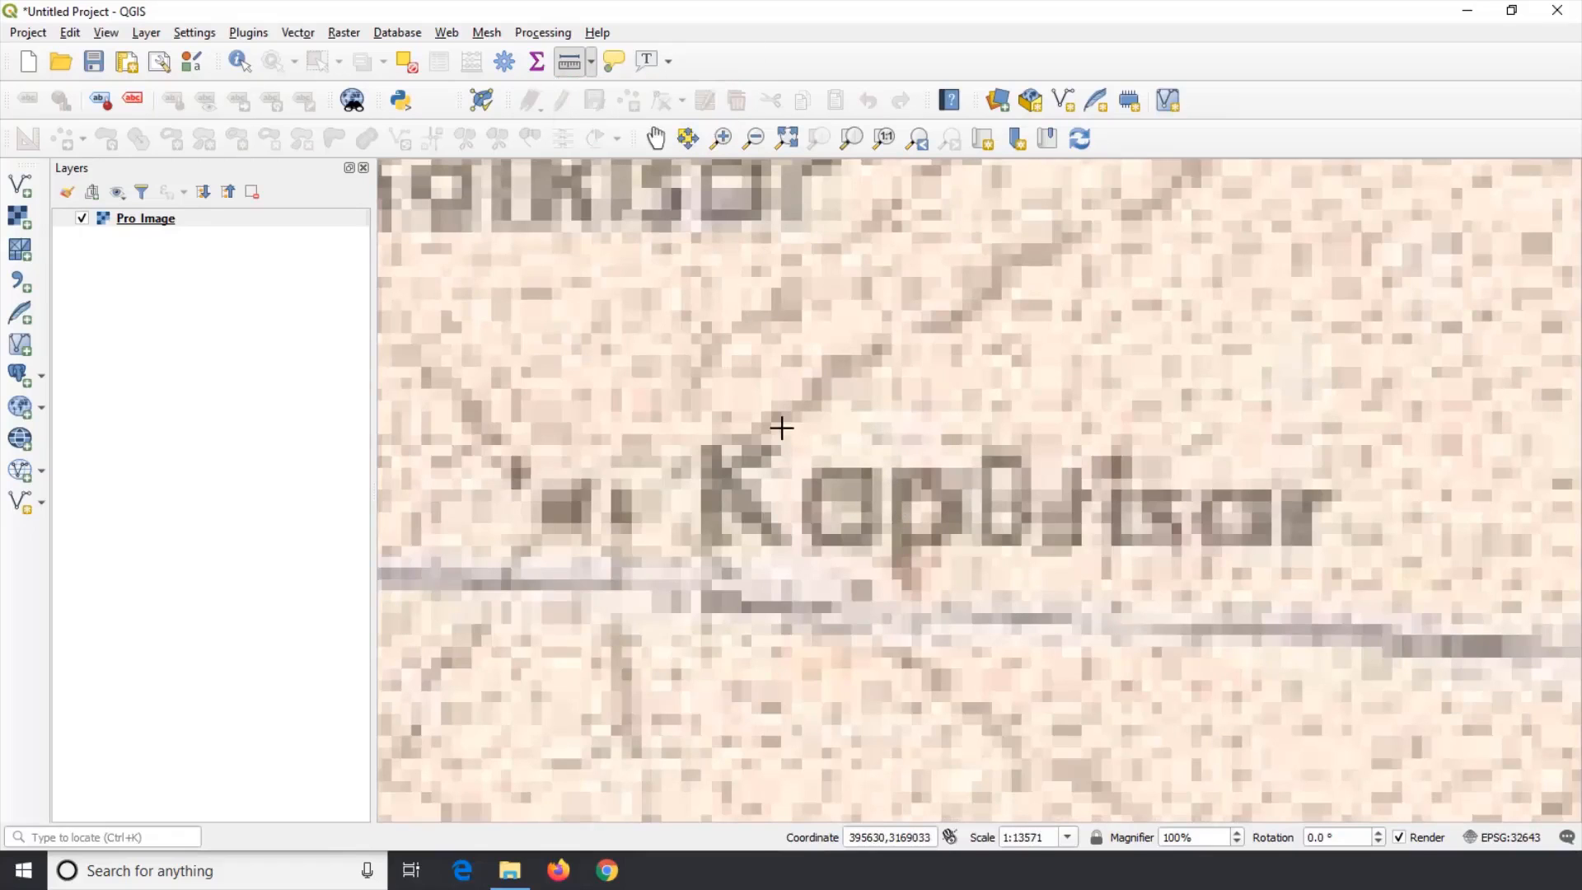
scroll(777, 428, down, 1)
scroll(779, 426, up, 4)
scroll(780, 425, down, 9)
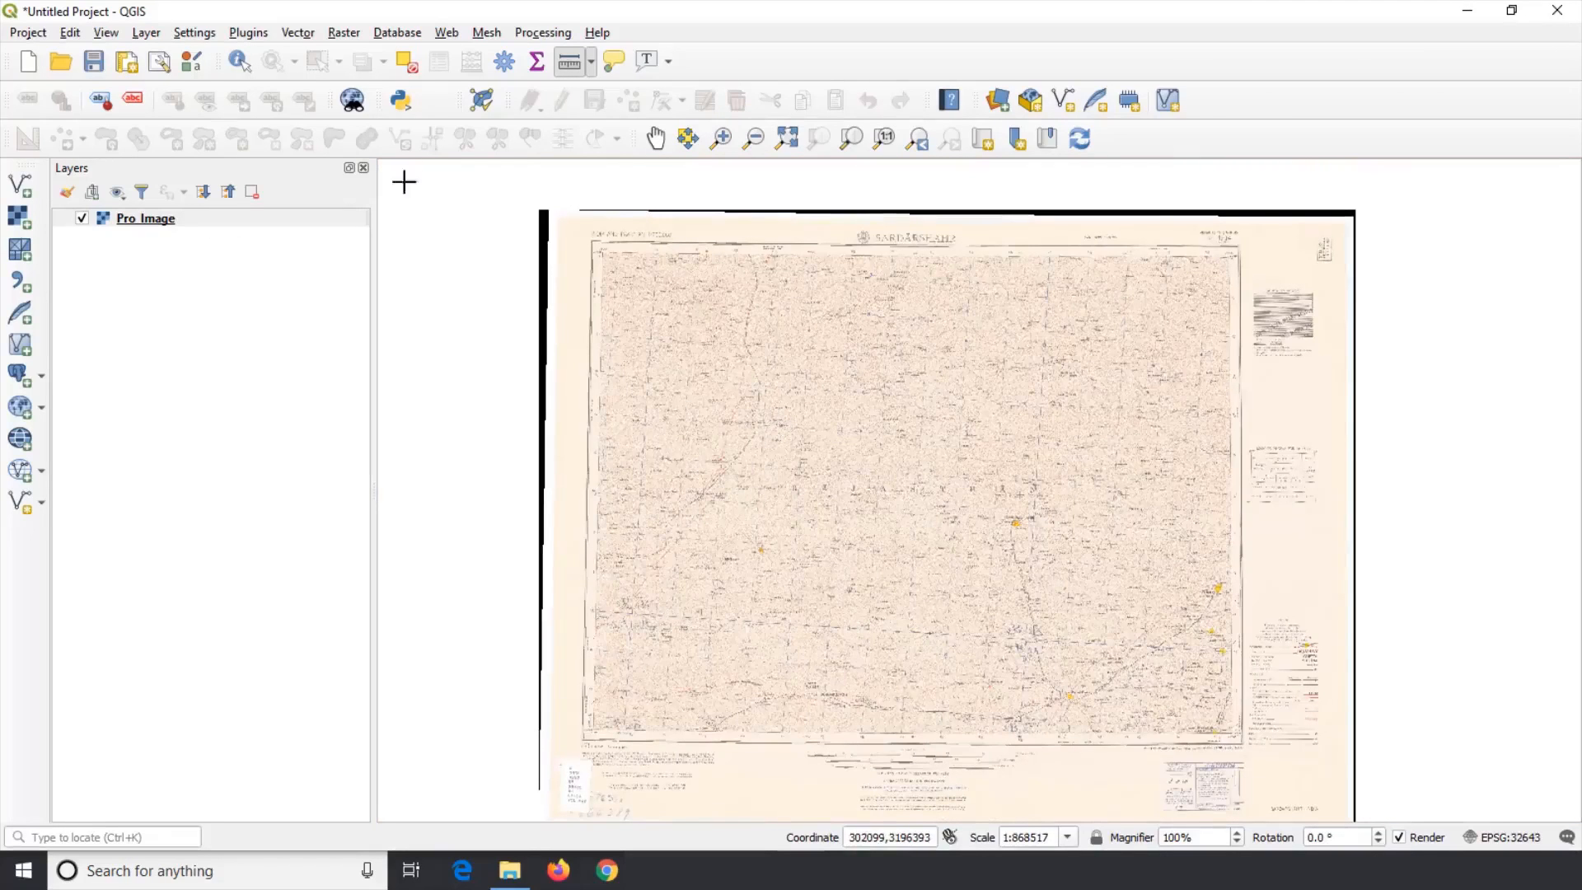
Step: Remove the Pro_Image layer and exit QGIS without saving the project
right_click(181, 221)
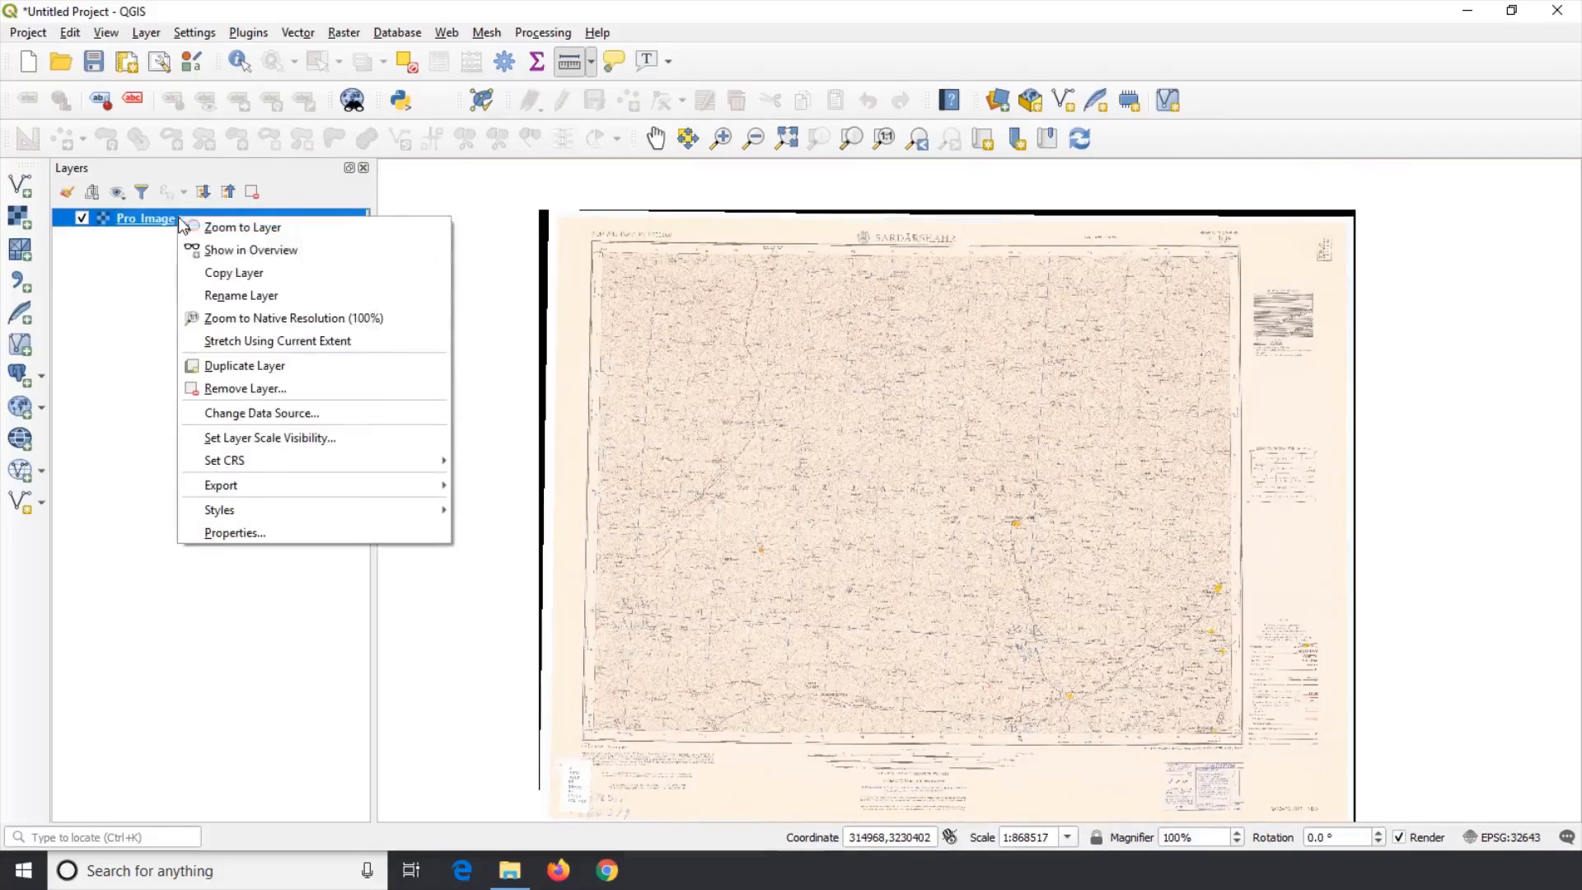
click(266, 391)
click(751, 454)
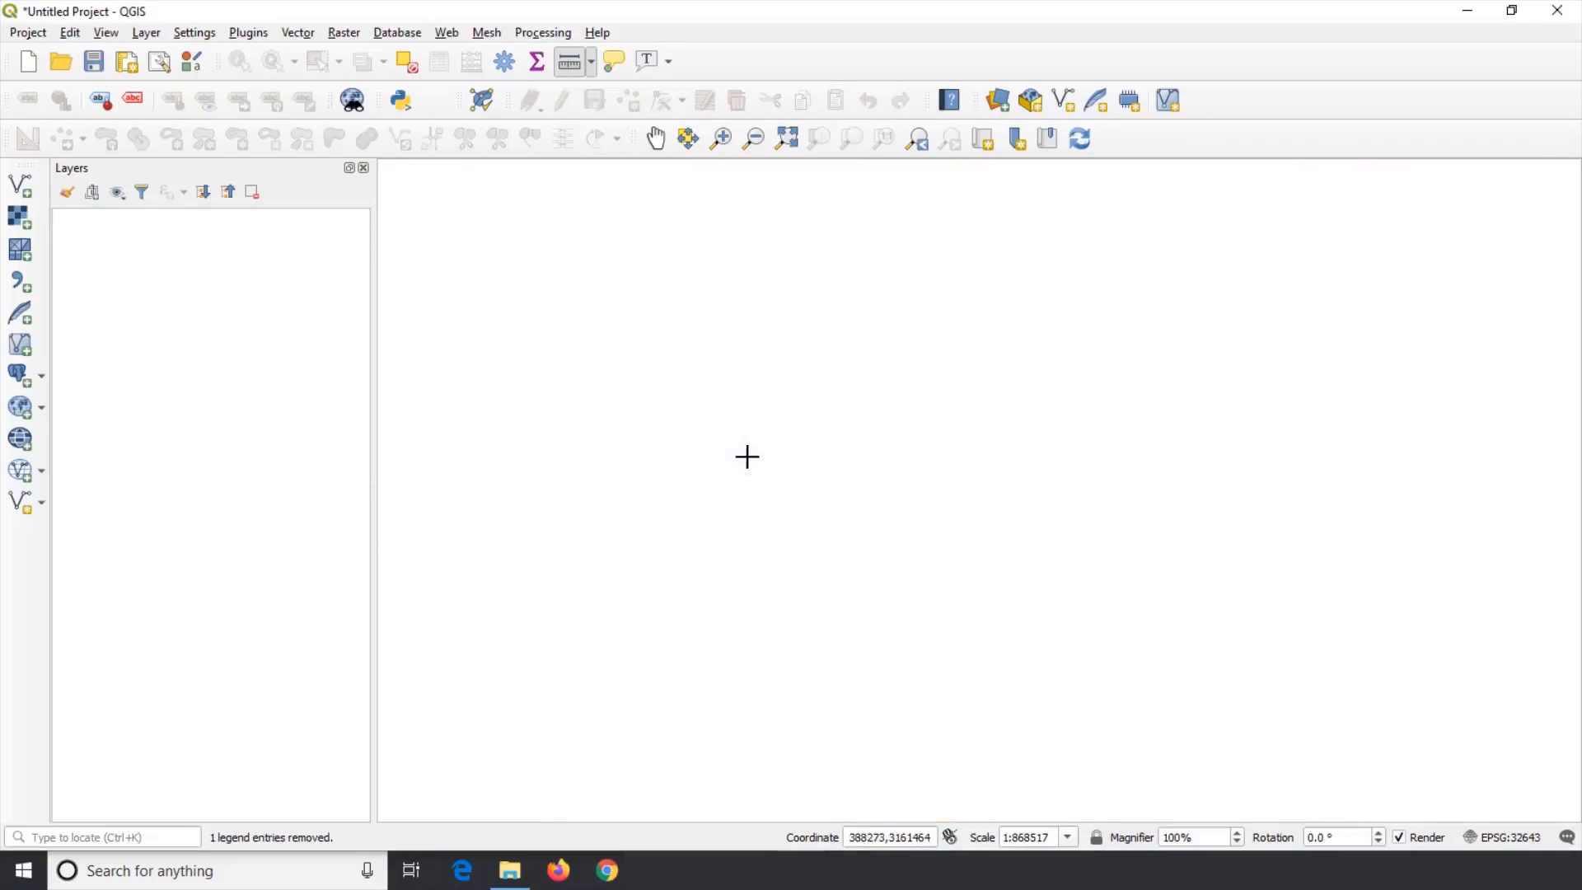
click(1558, 11)
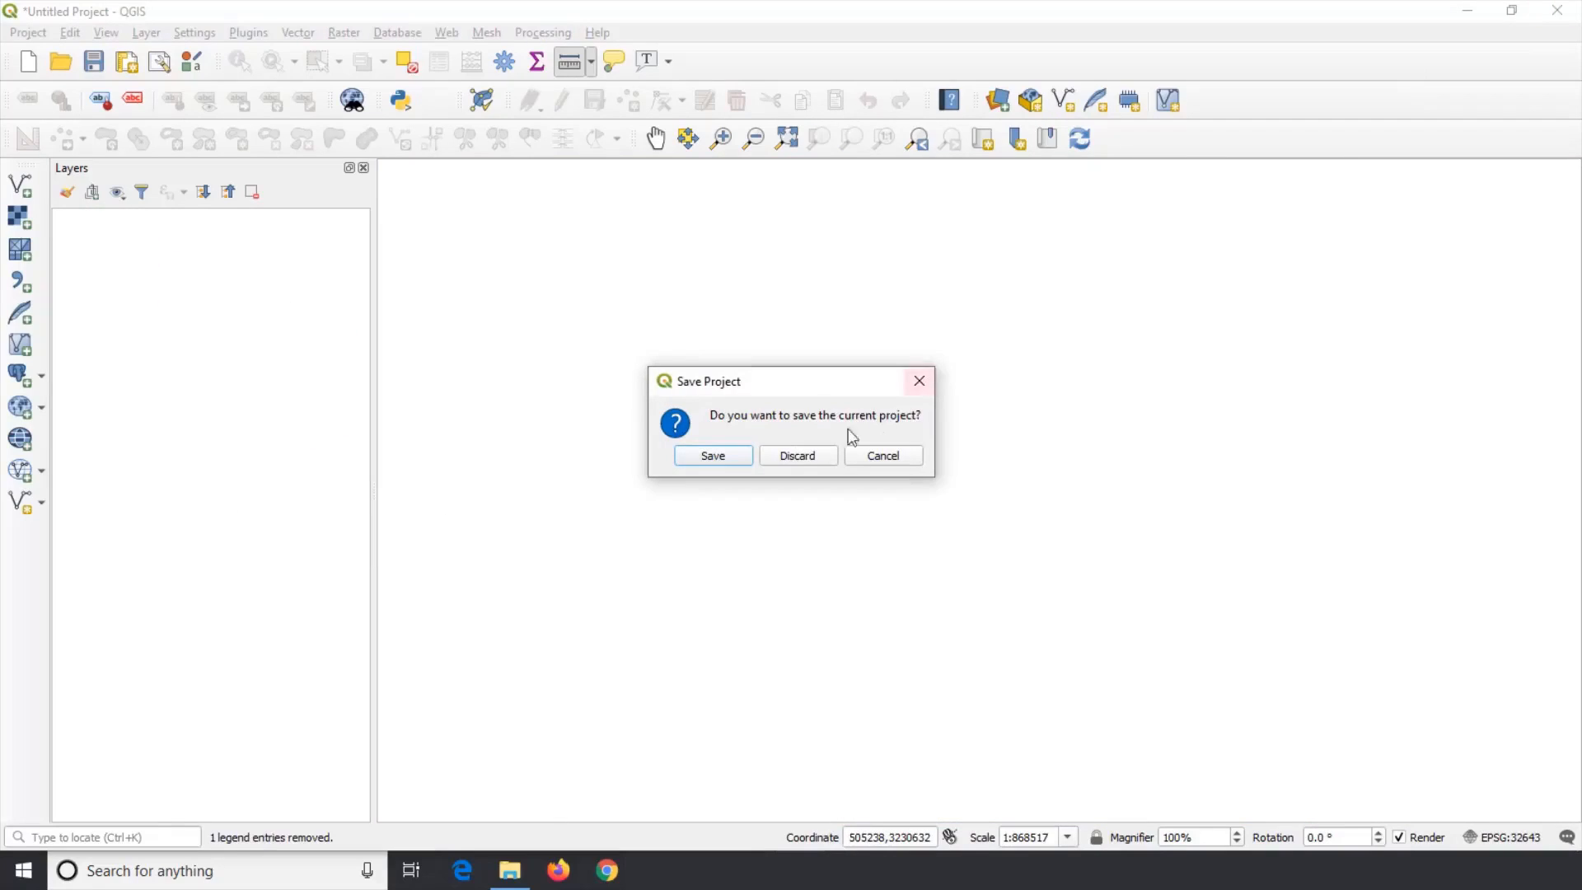
click(794, 456)
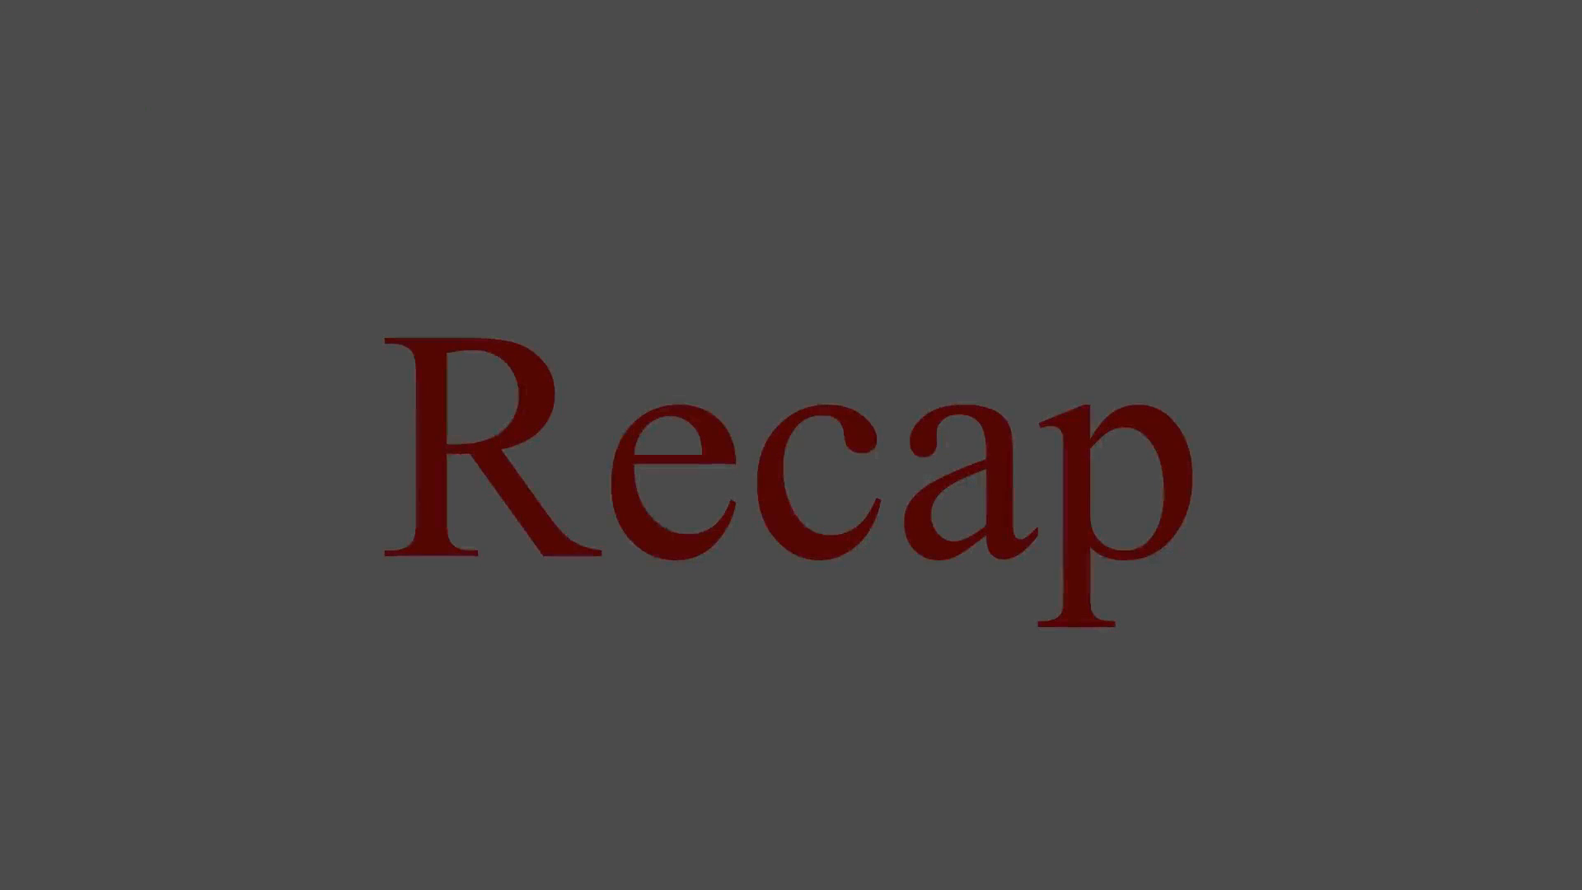